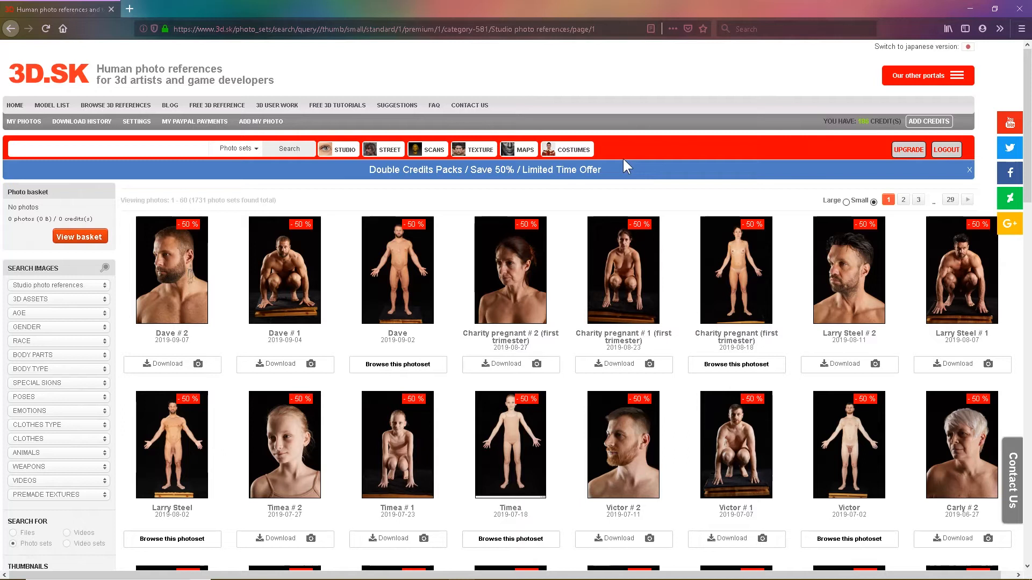
# Browse the studio, street, 3D asset and head texture photo references on the 3D.SK website.
pyautogui.scroll(-4, 624, 160)
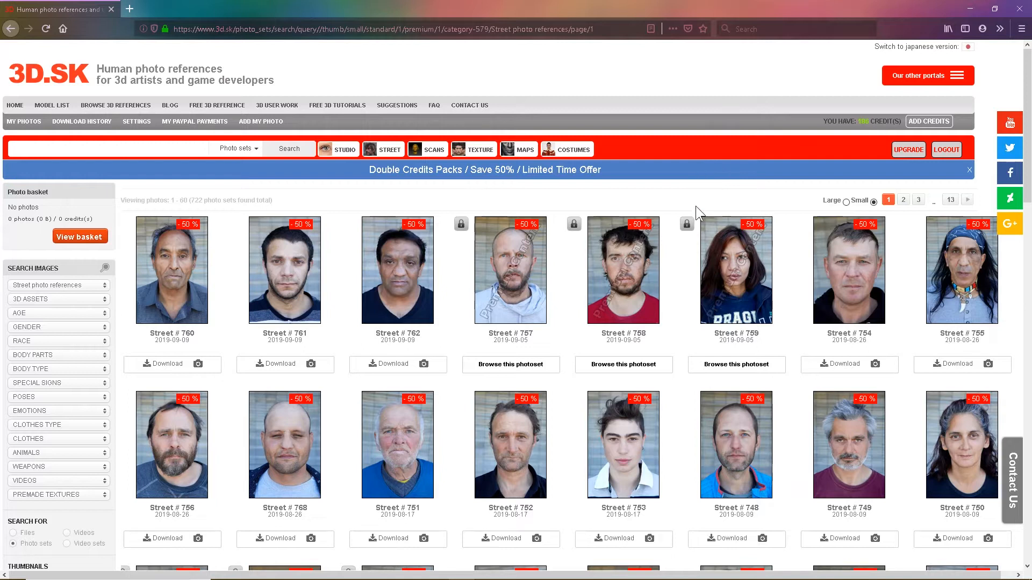
pyautogui.scroll(-2, 696, 205)
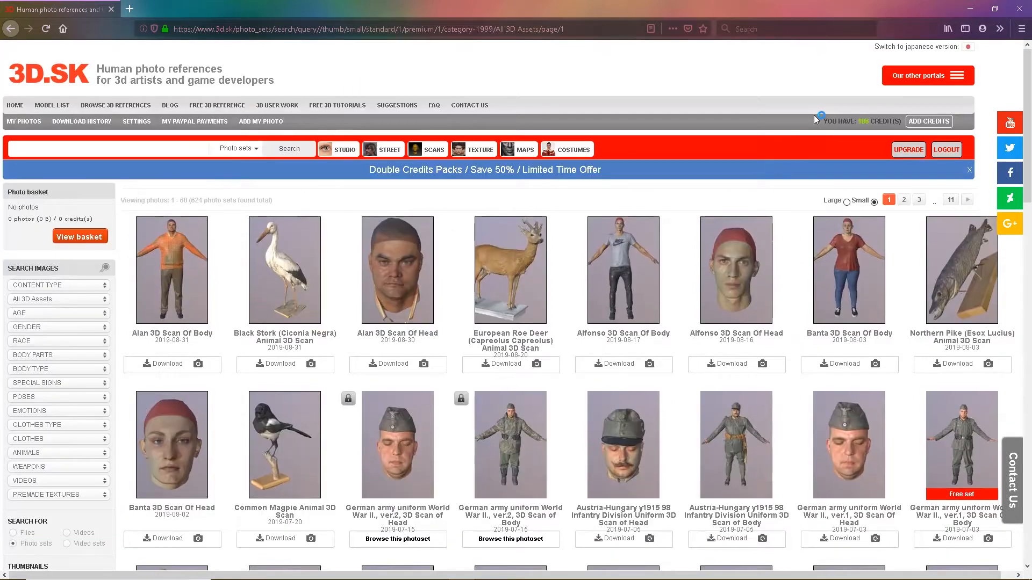
pyautogui.scroll(-2, 814, 115)
pyautogui.scroll(-8, 814, 120)
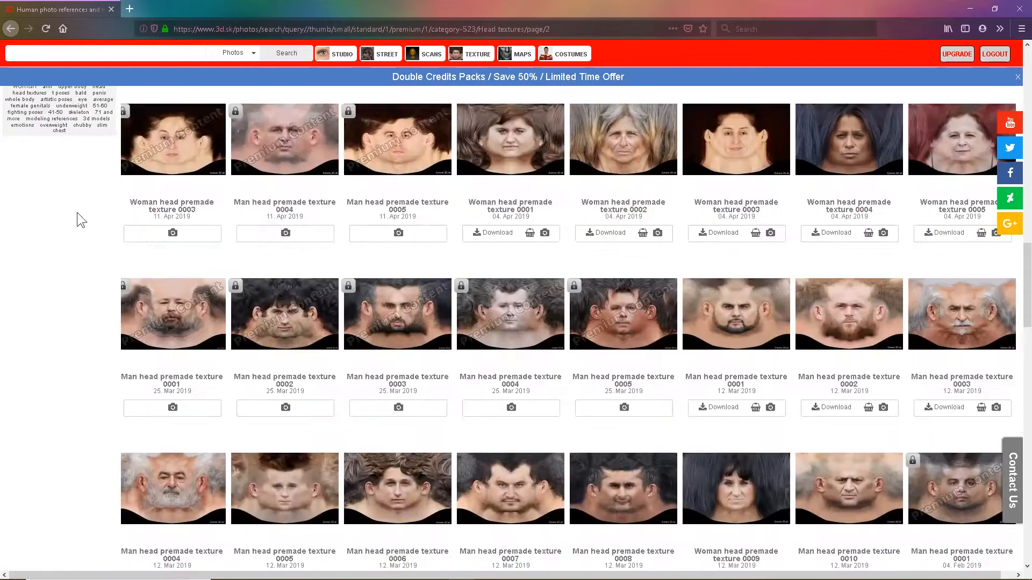
pyautogui.scroll(-5, 76, 214)
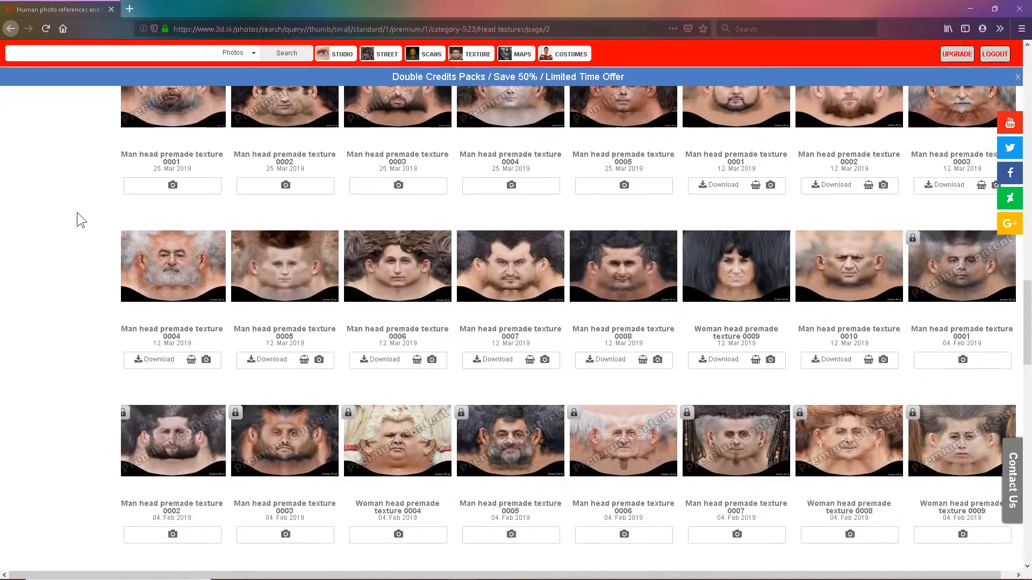
pyautogui.scroll(-6, 76, 212)
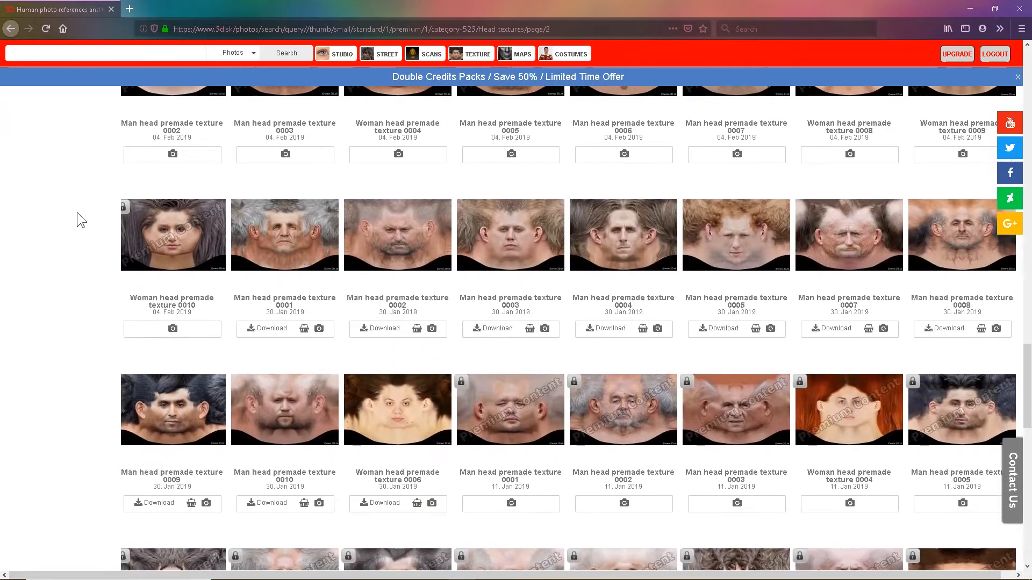
pyautogui.scroll(-8, 76, 212)
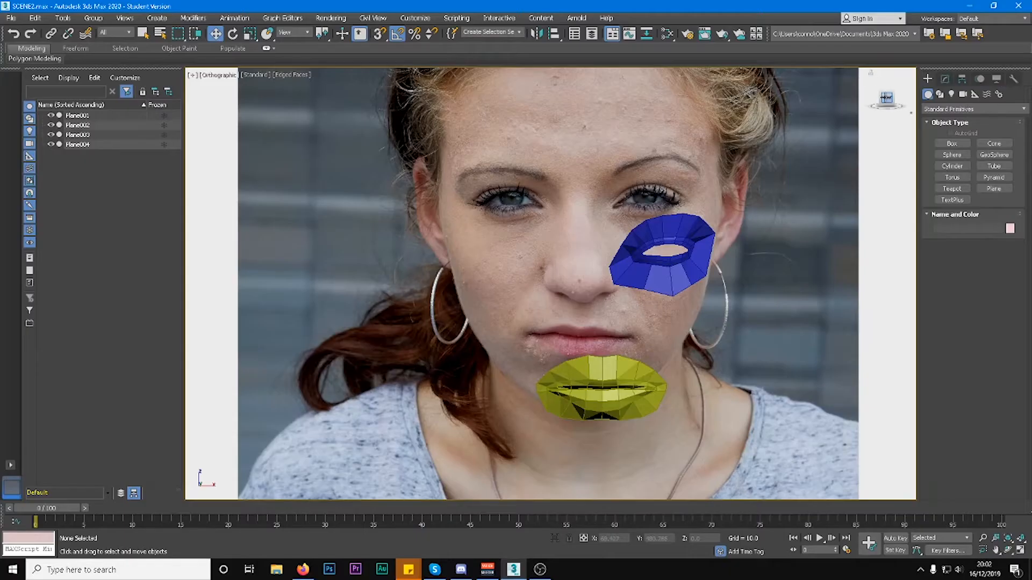
# In 3ds Max, inspect the eye and mouth meshes against the face photo and return to the Front view.
pyautogui.scroll(5, 616, 256)
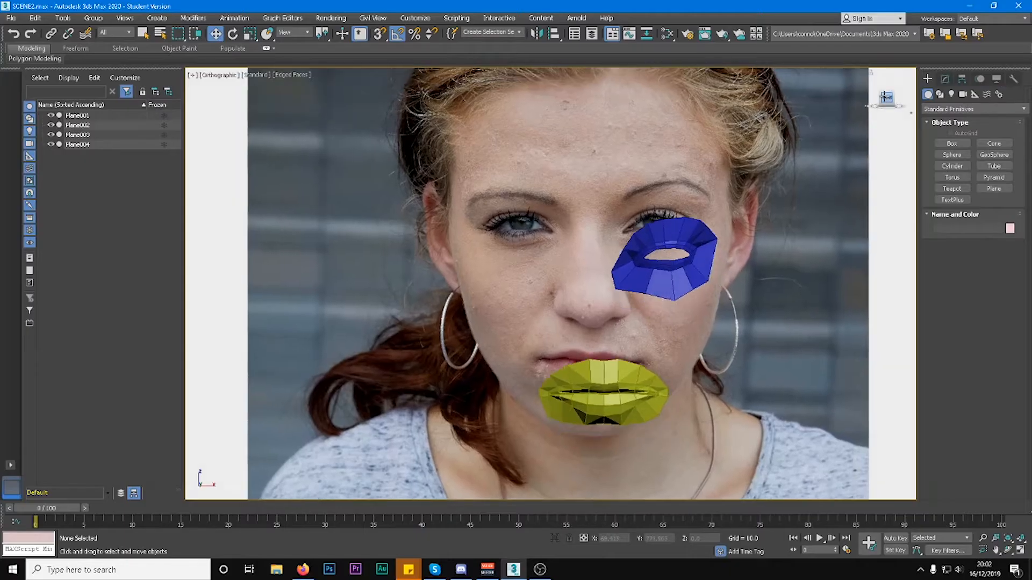
pyautogui.moveTo(616, 256); pyautogui.dragTo(546, 176, button='middle')
pyautogui.scroll(3, 569, 248)
pyautogui.scroll(-4, 597, 258)
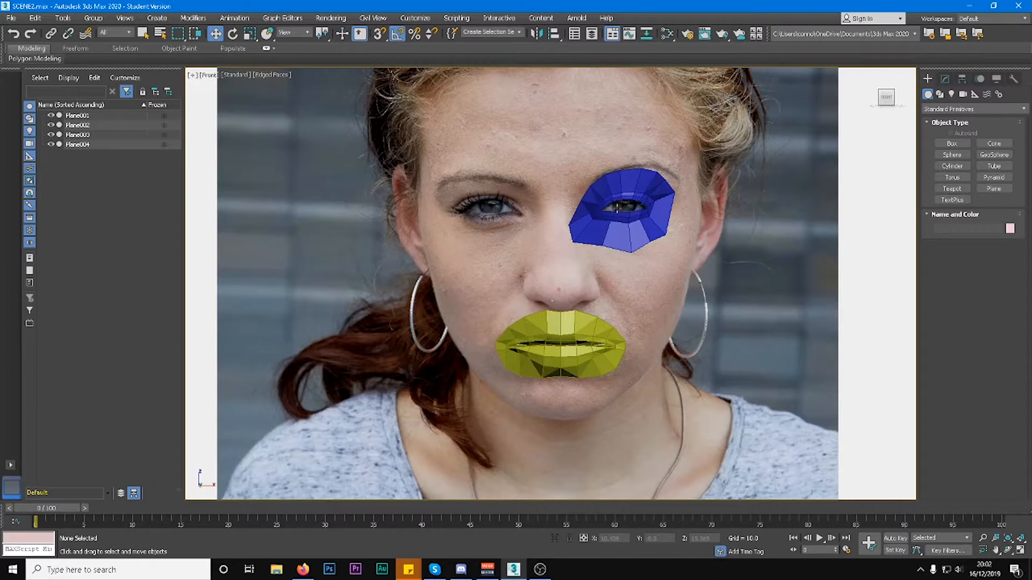
pyautogui.keyDown('alt'); pyautogui.moveTo(635, 222); pyautogui.dragTo(605, 223, button='middle'); pyautogui.keyUp('alt')
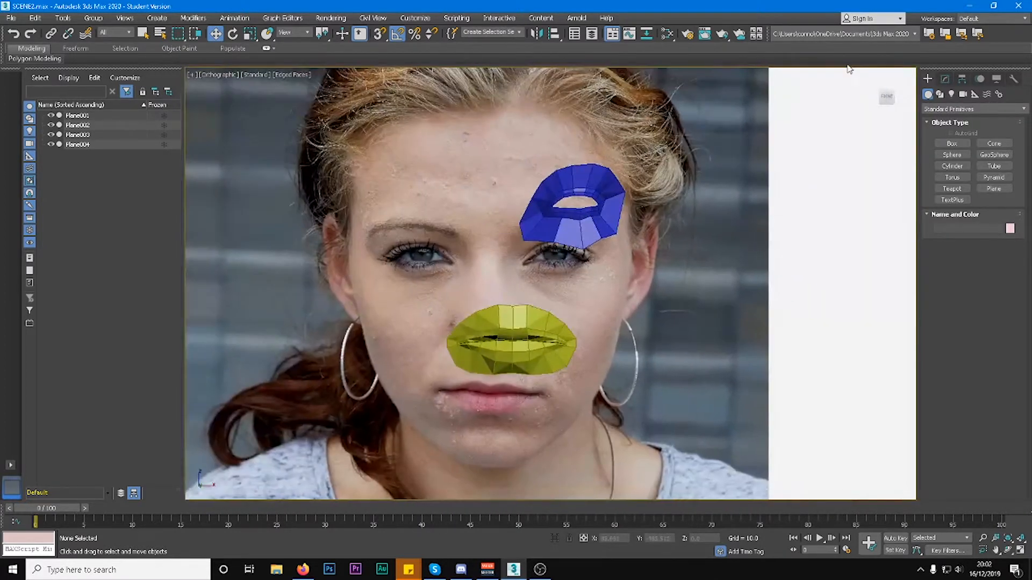
pyautogui.click(886, 97)
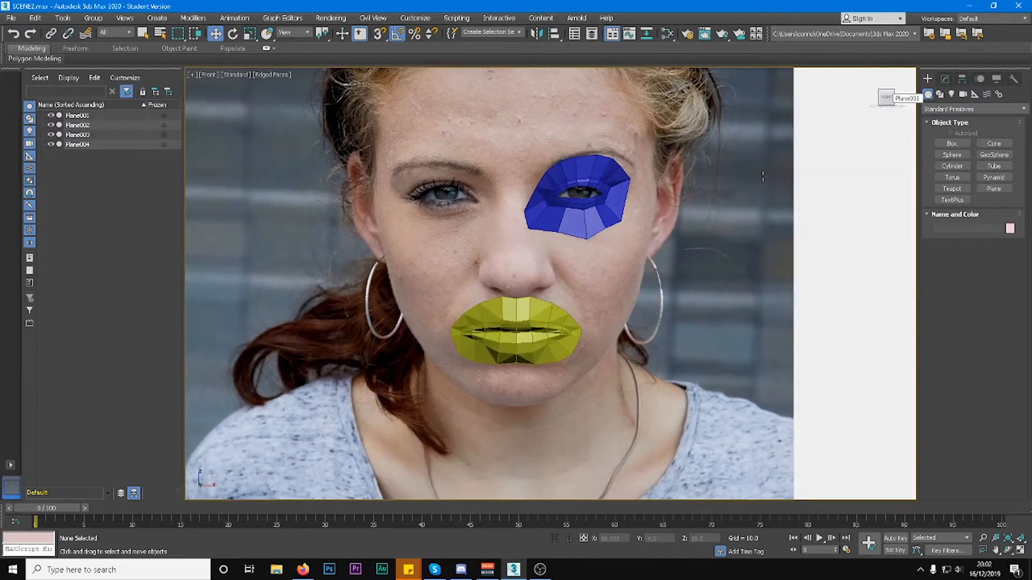
# Move the lower inner-corner border edge of the blue eye mesh up and outward, away from the nose.
pyautogui.scroll(4, 589, 201)
pyautogui.click(589, 201)
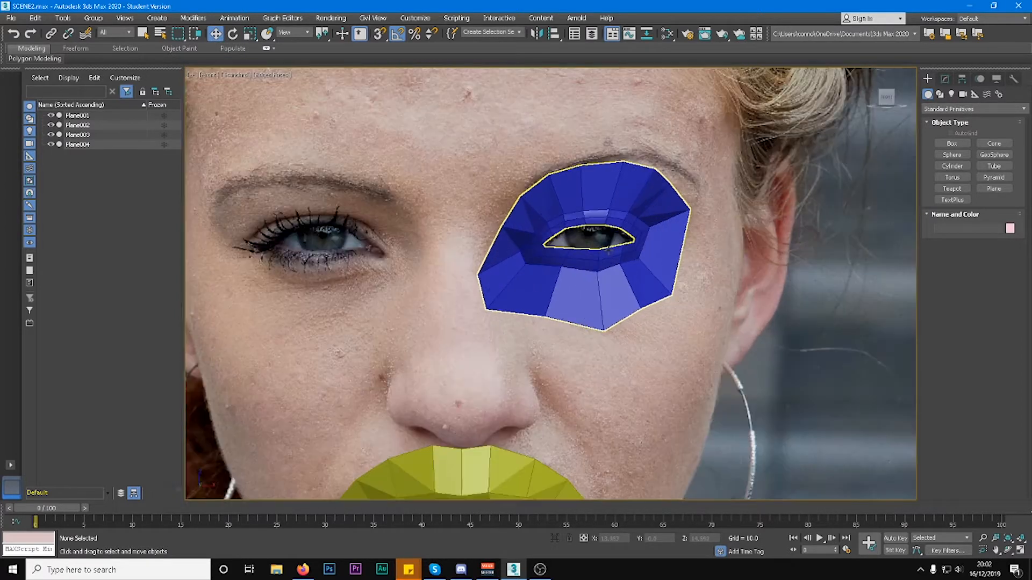
pyautogui.moveTo(502, 304); pyautogui.dragTo(614, 214, button='middle')
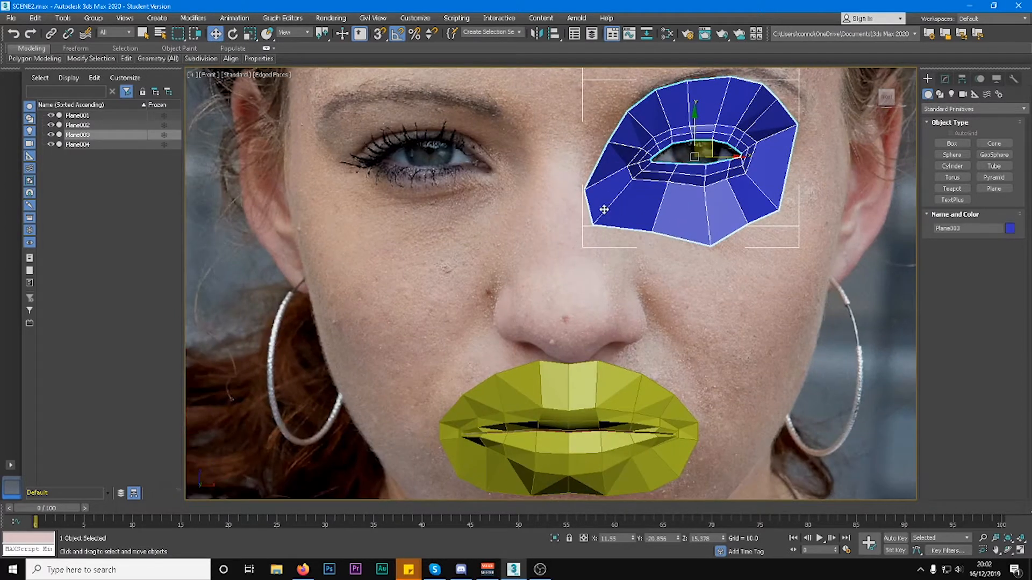
pyautogui.click(945, 79)
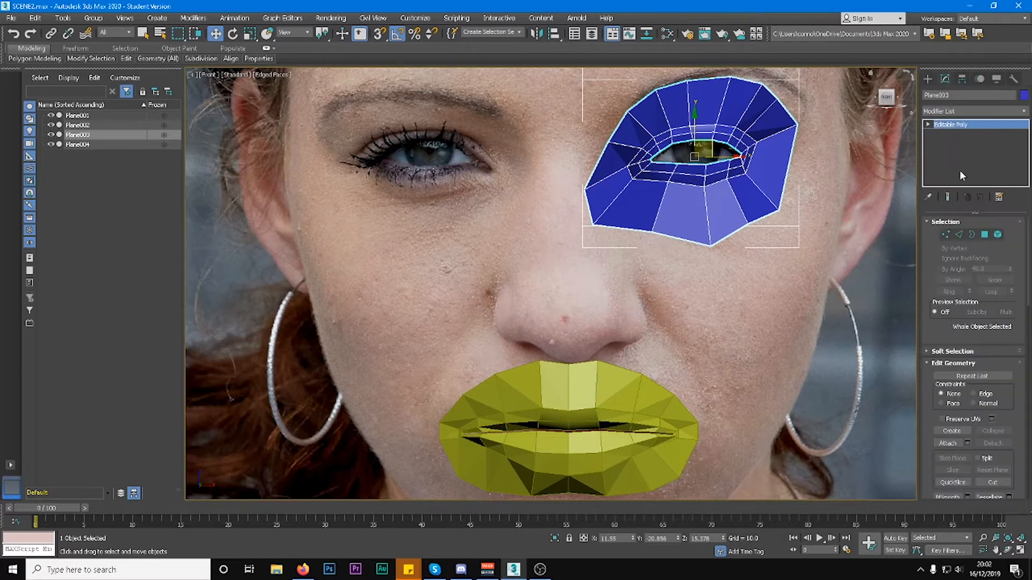
pyautogui.click(960, 233)
pyautogui.click(589, 203)
pyautogui.moveTo(608, 199); pyautogui.dragTo(623, 182)
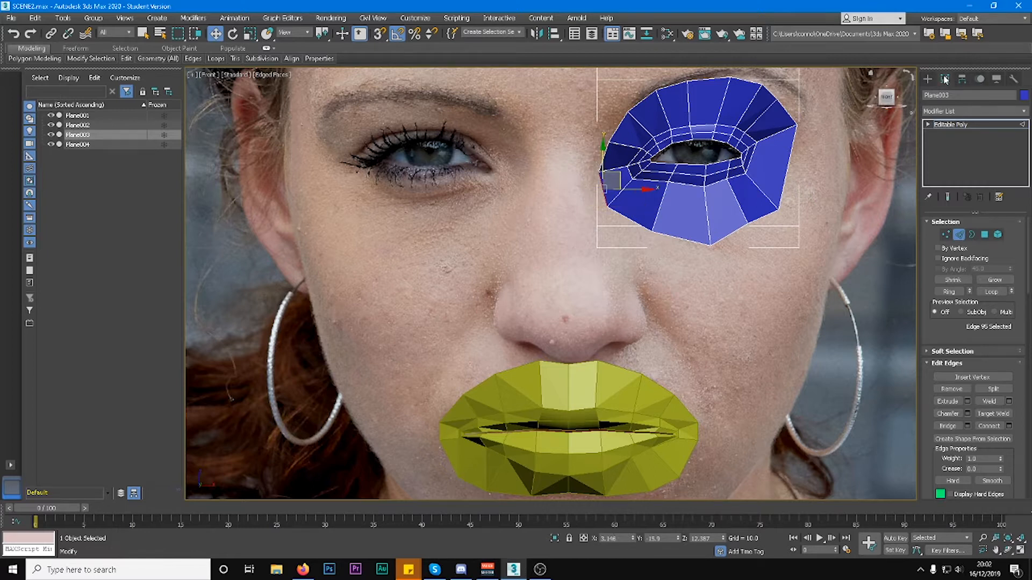
# Leave edge editing, then select the eye and mouth meshes together and hide them.
pyautogui.click(927, 79)
pyautogui.keyDown('ctrl'); pyautogui.click(579, 394); pyautogui.keyUp('ctrl')
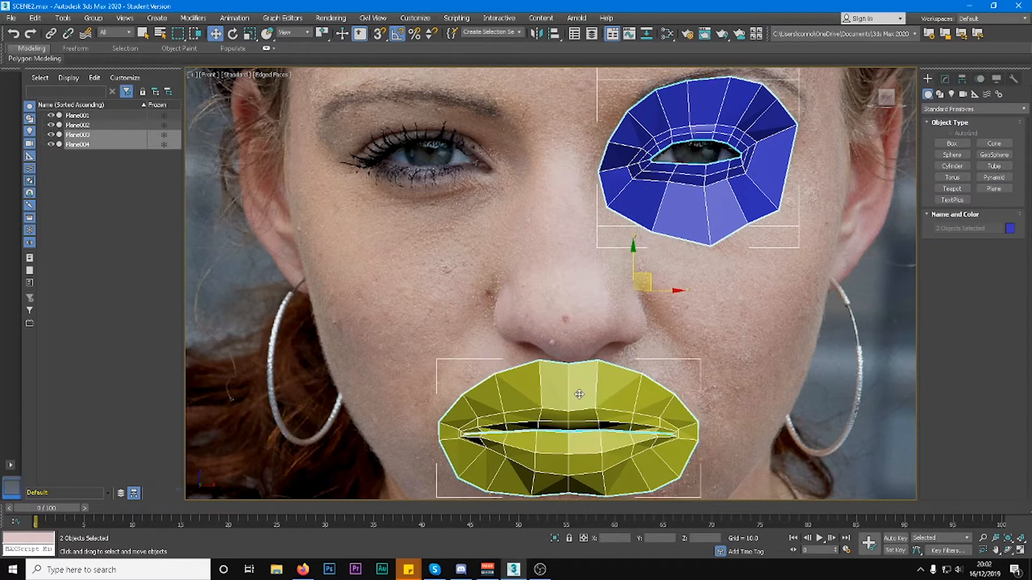
pyautogui.rightClick(588, 380)
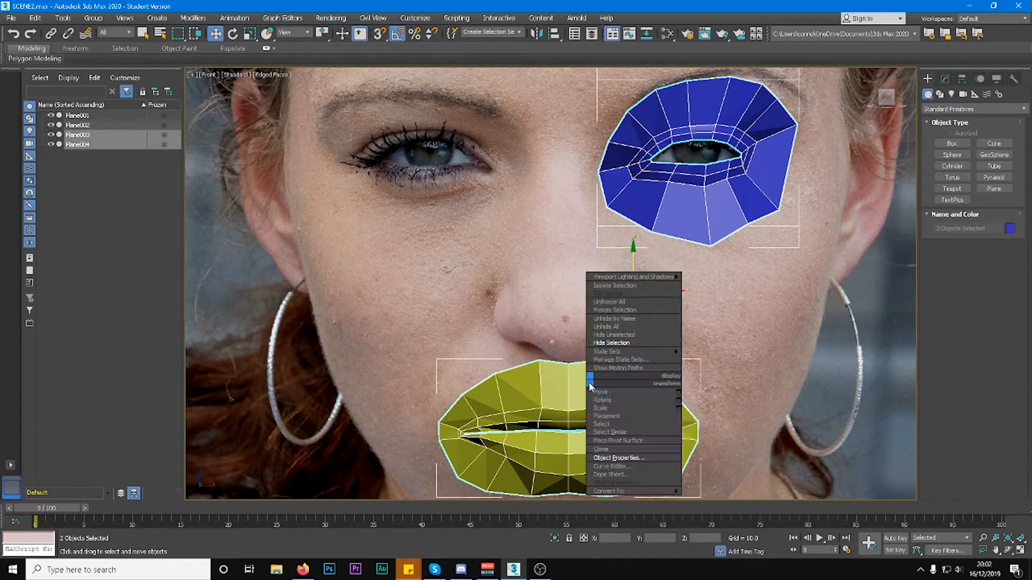
pyautogui.click(620, 343)
# Create a plane about 8.1 by 8.1 units over the nose in the Front view.
pyautogui.scroll(-3, 630, 228)
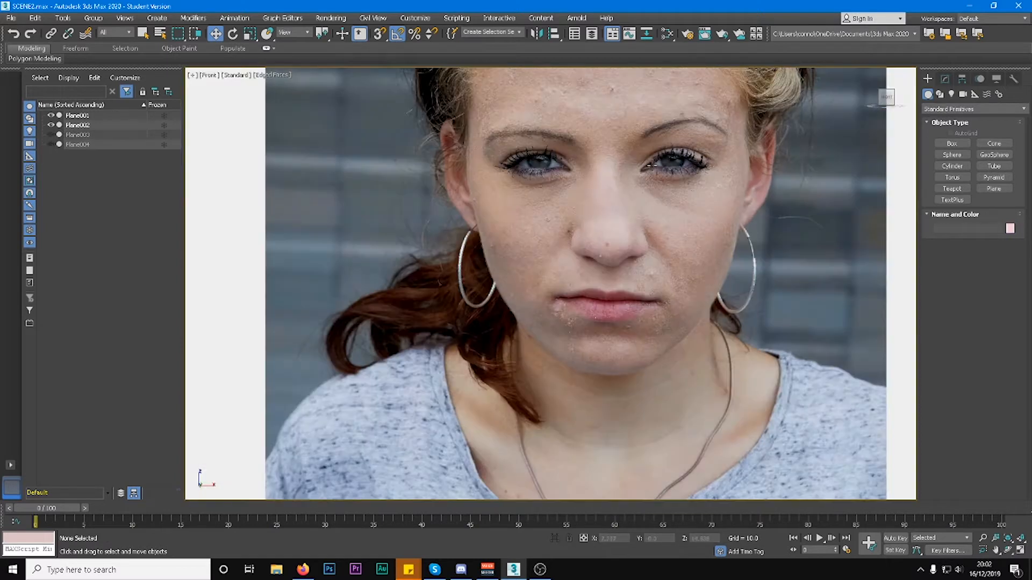
pyautogui.scroll(4, 630, 227)
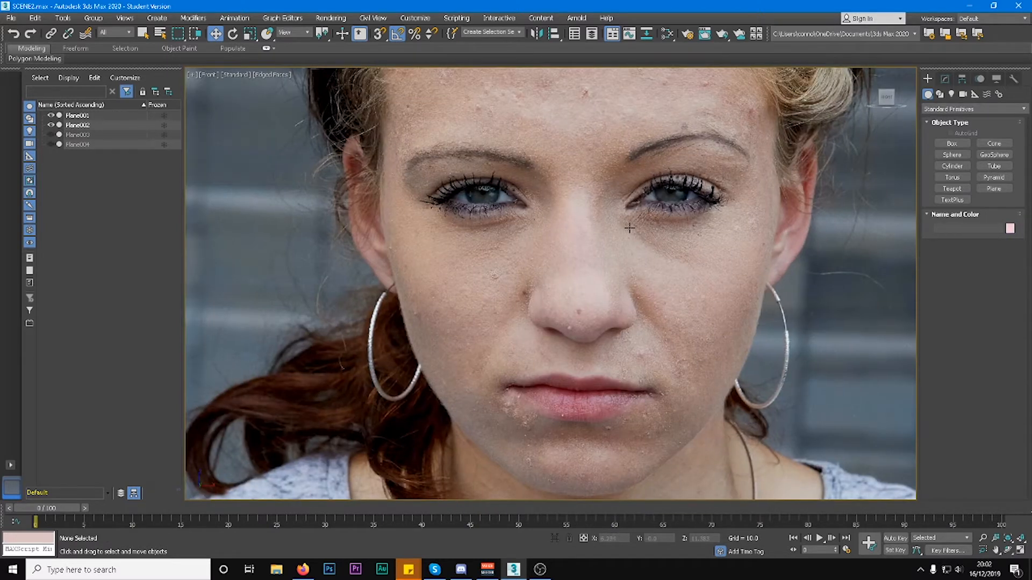
pyautogui.scroll(-4, 630, 228)
pyautogui.scroll(5, 628, 231)
pyautogui.click(994, 188)
pyautogui.moveTo(572, 319); pyautogui.dragTo(596, 251)
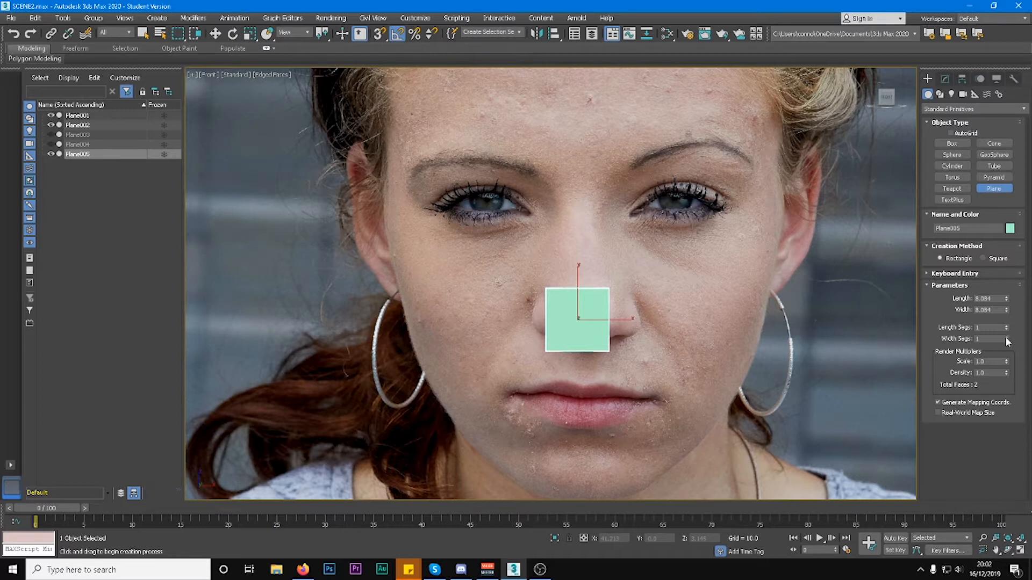
pyautogui.scroll(5, 517, 318)
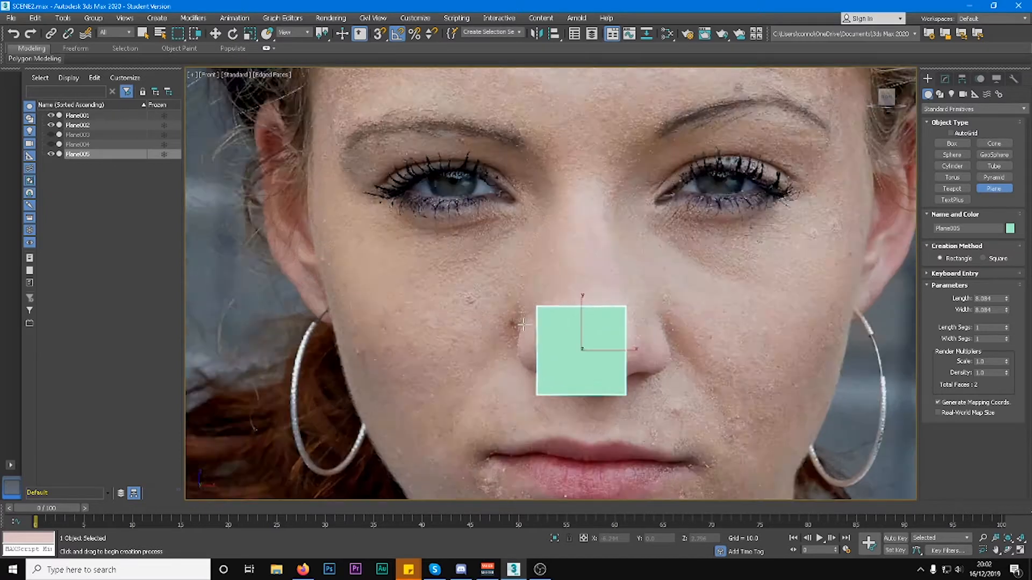
# Move the new plane to centre it on the nose and make it see-through.
pyautogui.click(215, 33)
pyautogui.moveTo(613, 348); pyautogui.dragTo(637, 311)
pyautogui.scroll(-5, 618, 295)
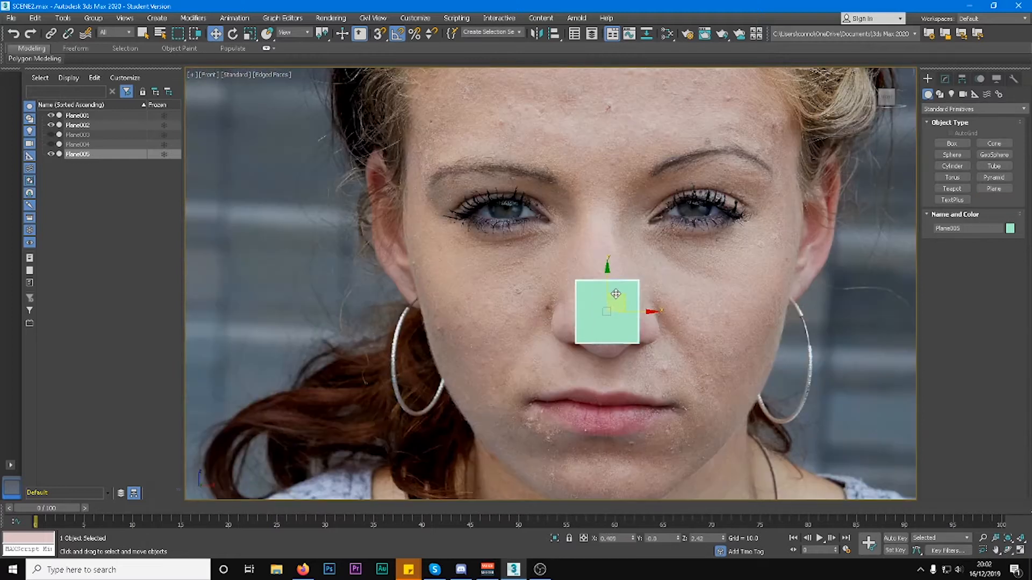
pyautogui.scroll(4, 613, 298)
pyautogui.scroll(-2, 608, 297)
pyautogui.hotkey('alt', 'x')
pyautogui.scroll(3, 608, 297)
pyautogui.scroll(-2, 609, 297)
pyautogui.scroll(4, 609, 297)
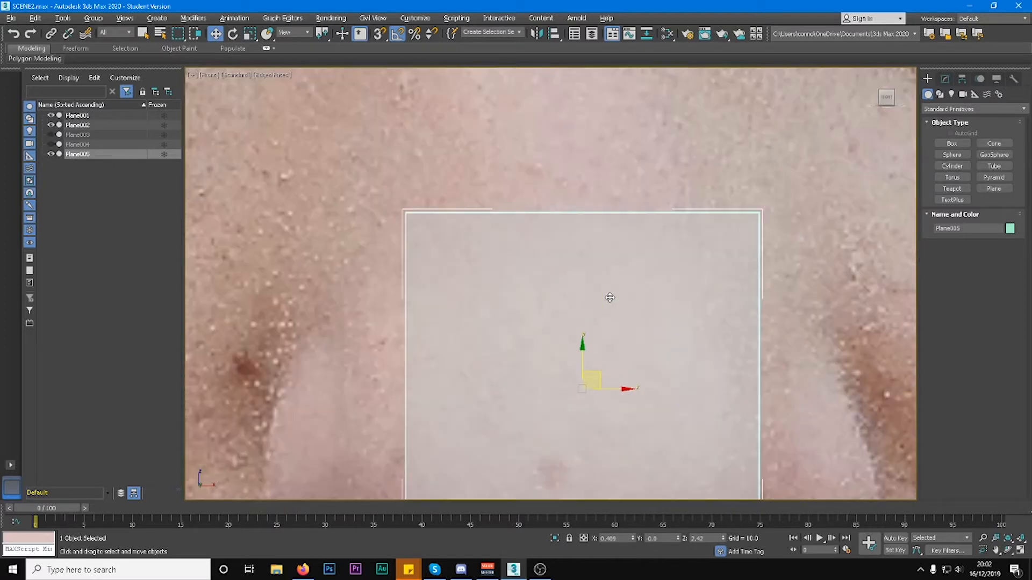
pyautogui.scroll(-1, 610, 300)
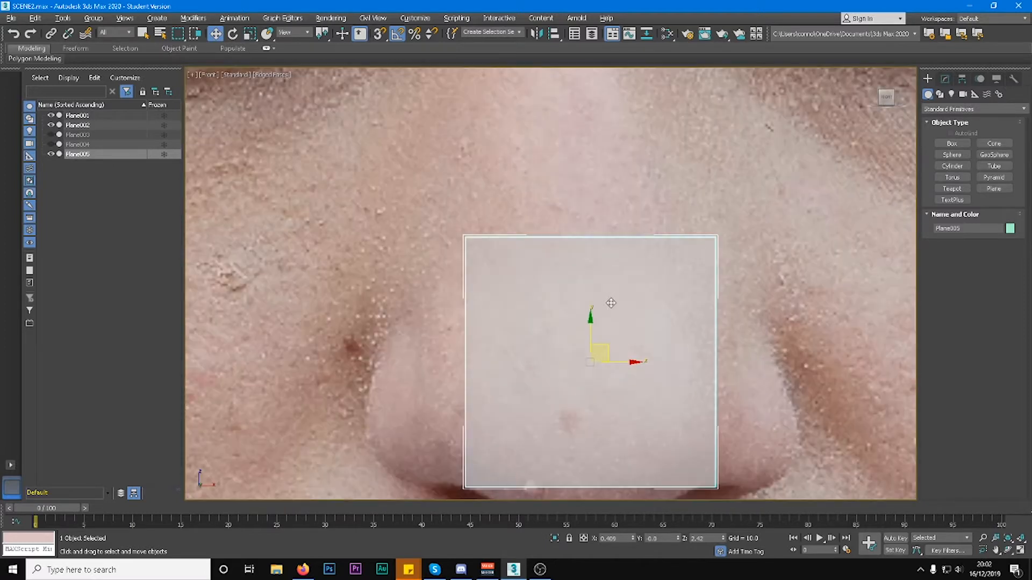
# Try the High Quality viewport display preset and return to Standard.
pyautogui.click(244, 78)
pyautogui.click(285, 101)
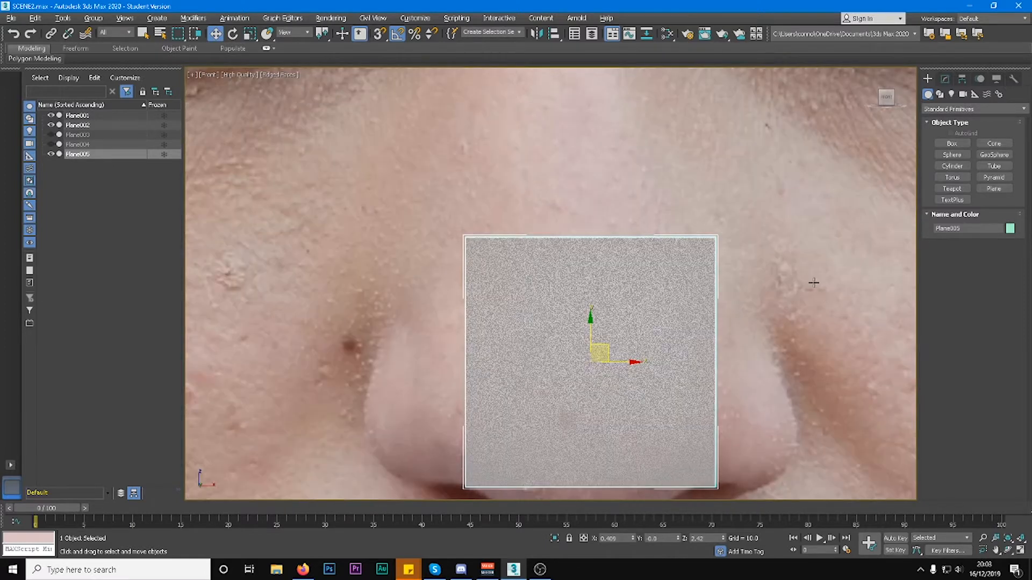
pyautogui.scroll(-3, 693, 394)
pyautogui.scroll(2, 694, 374)
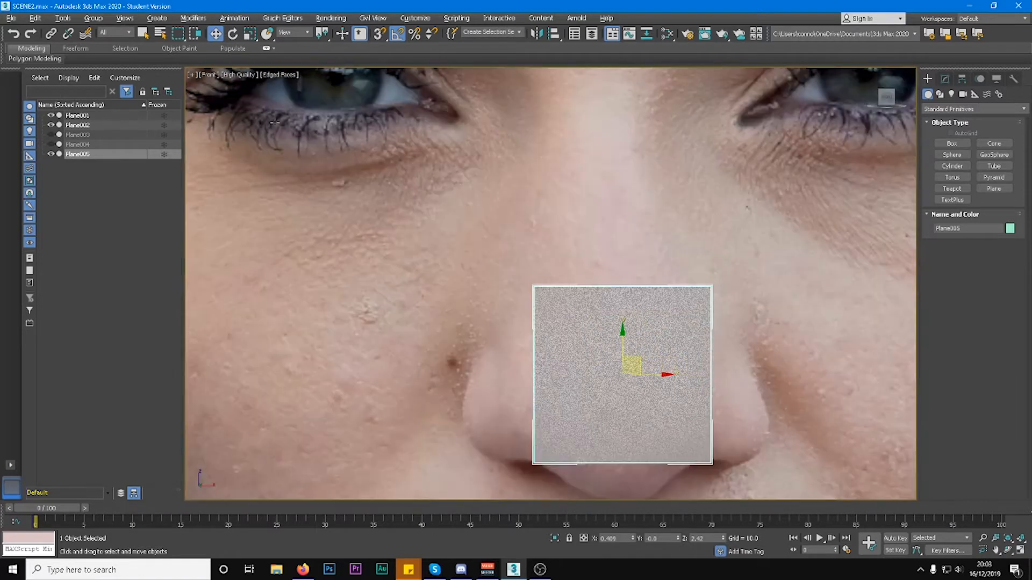
pyautogui.click(247, 76)
pyautogui.click(280, 113)
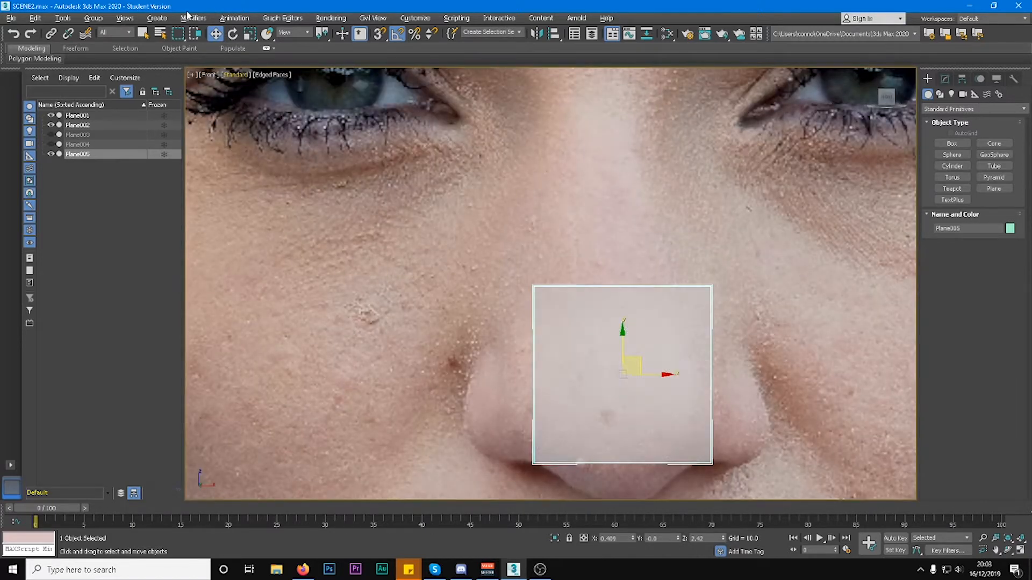
# Check the maximum texture display resolutions in the viewport configuration and close it without changes.
pyautogui.click(137, 19)
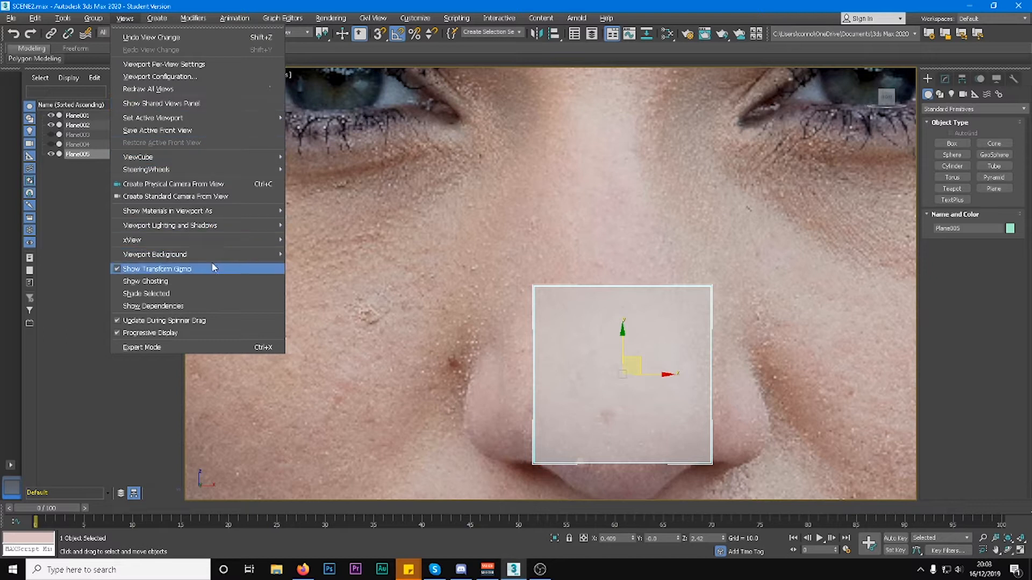
pyautogui.click(187, 76)
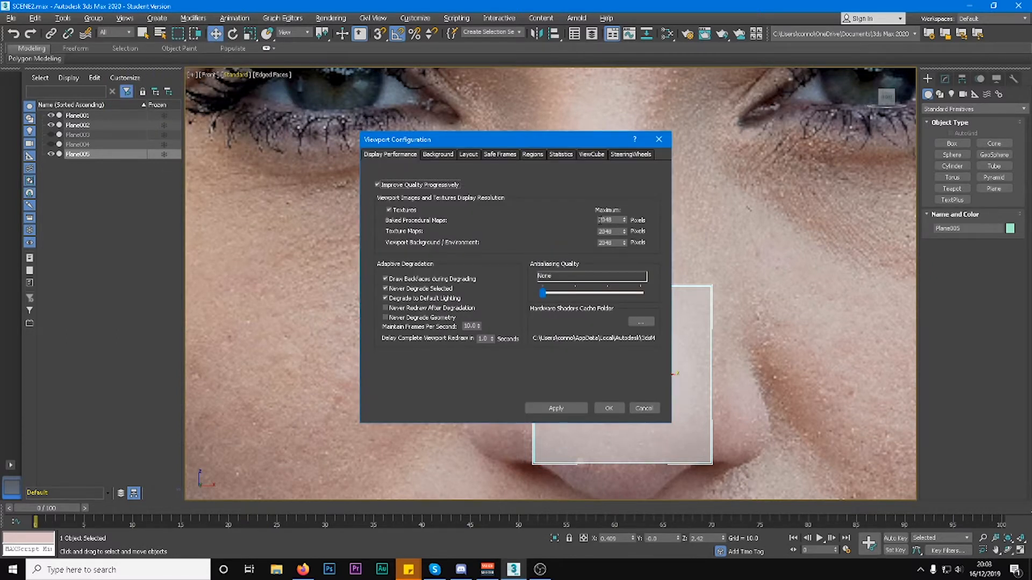
pyautogui.doubleClick(606, 221)
pyautogui.click(659, 139)
pyautogui.scroll(-5, 557, 317)
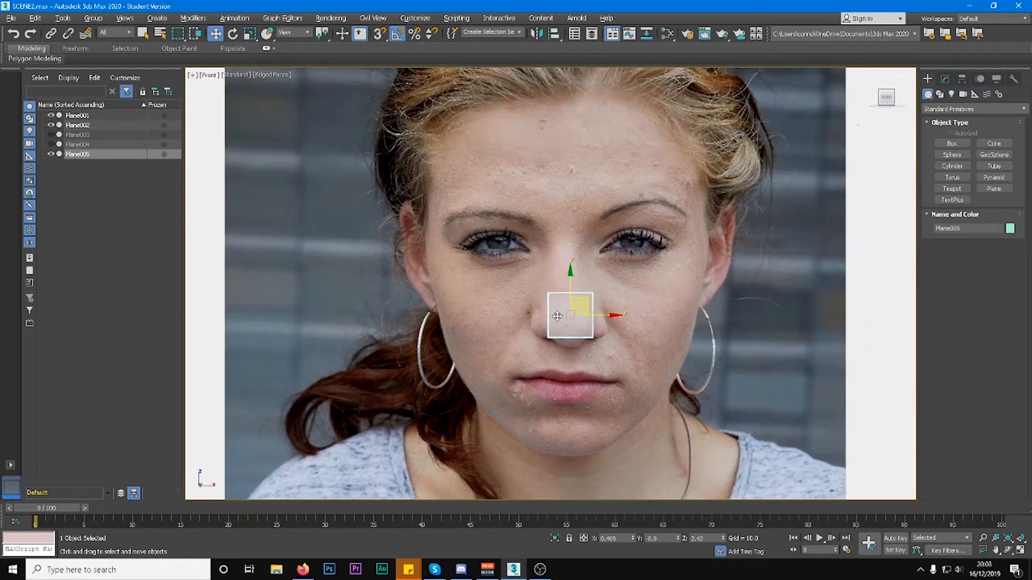
# Set the nose plane's width segments to 2 and convert it to an Editable Poly.
pyautogui.scroll(5, 557, 317)
pyautogui.click(945, 79)
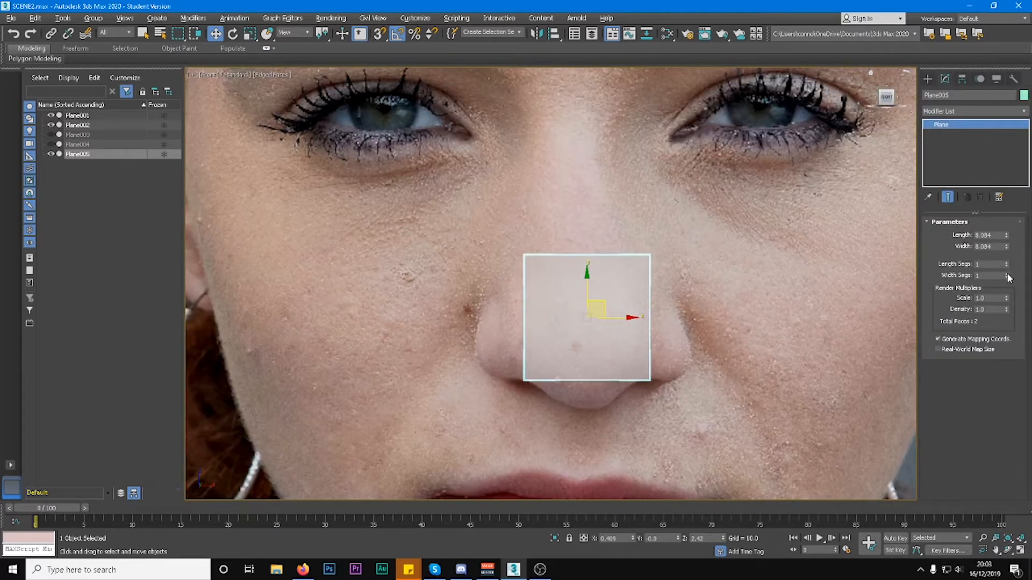
pyautogui.rightClick(981, 136)
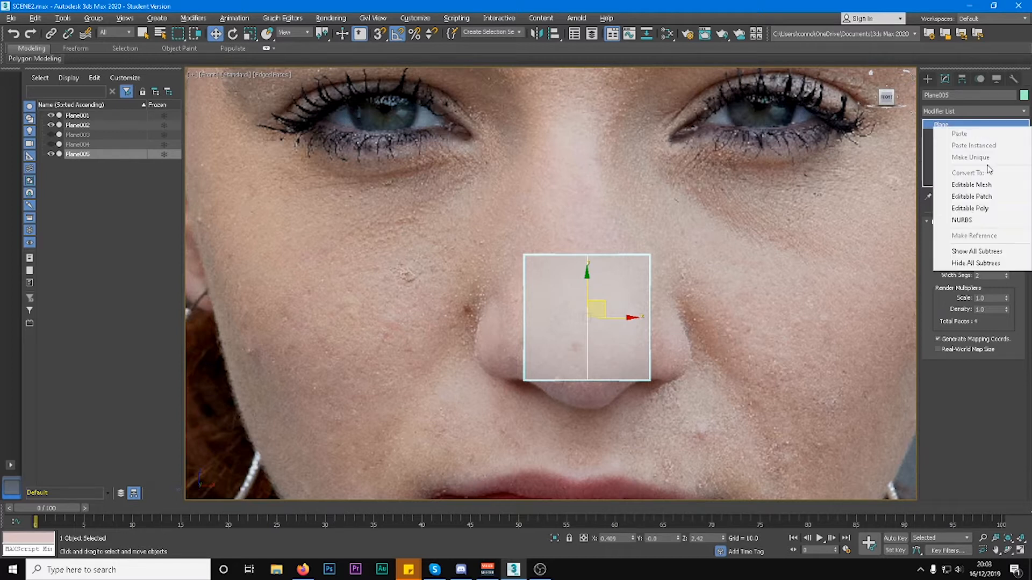
pyautogui.click(985, 204)
pyautogui.scroll(2, 707, 239)
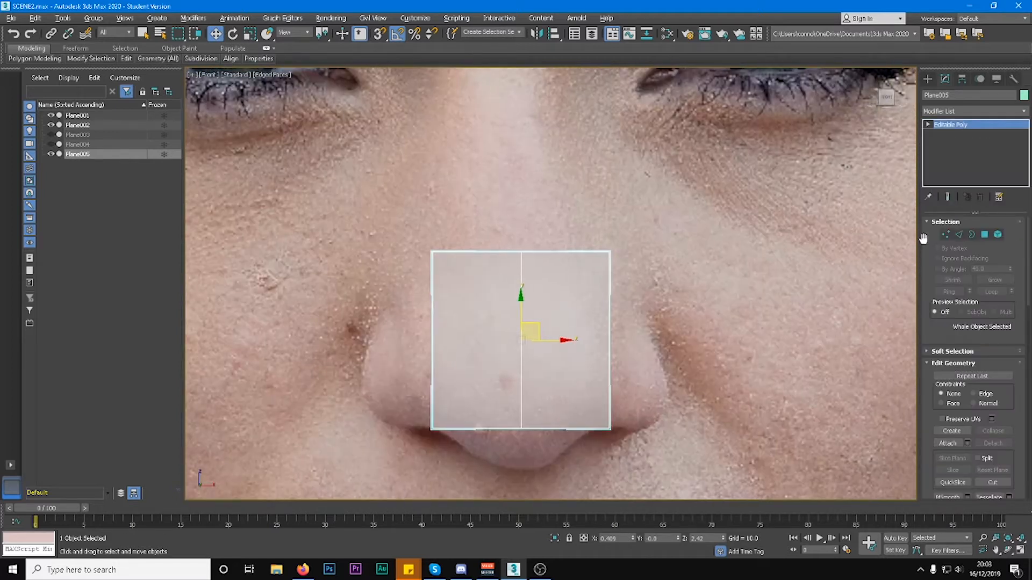
# At edge level, delete the half of the nose plane to the left of its centre line.
pyautogui.click(960, 235)
pyautogui.scroll(-3, 543, 253)
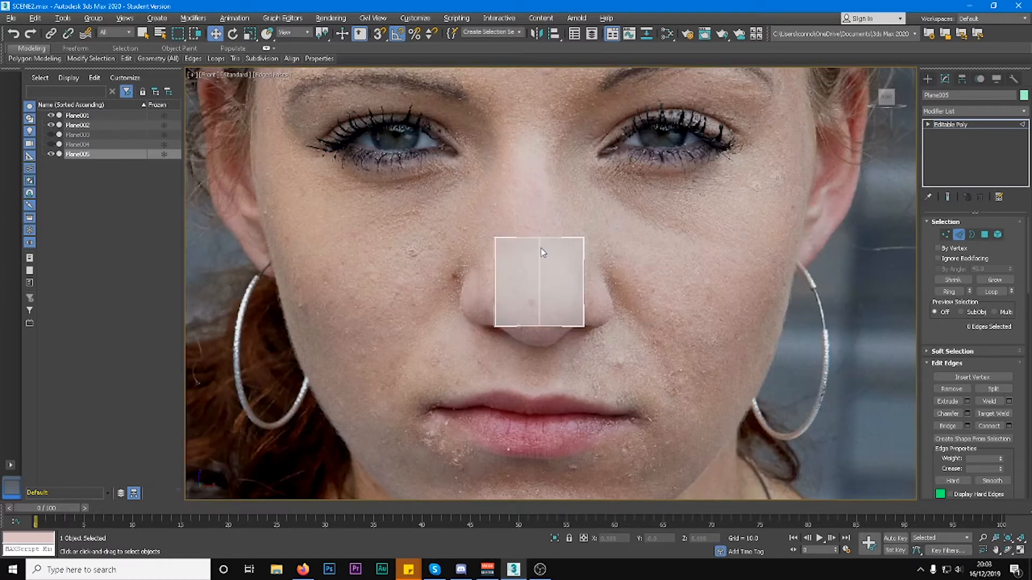
pyautogui.click(583, 238)
pyautogui.moveTo(515, 203); pyautogui.dragTo(516, 205)
pyautogui.press('Delete')
# Add a Symmetry modifier to the half nose plane and return to Editable Poly with the mirrored end result shown.
pyautogui.click(957, 111)
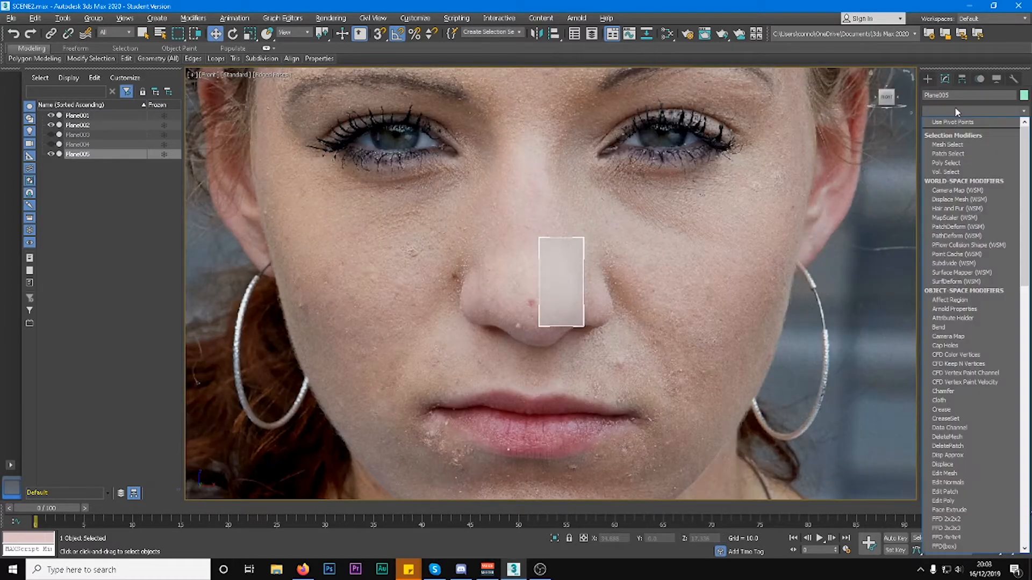
pyautogui.scroll(-10, 967, 323)
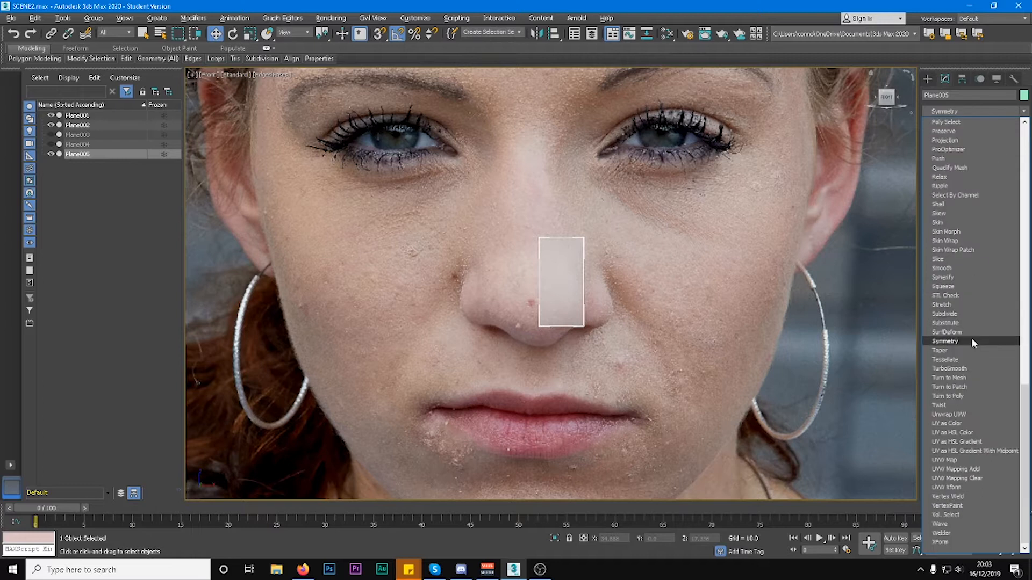
pyautogui.click(972, 339)
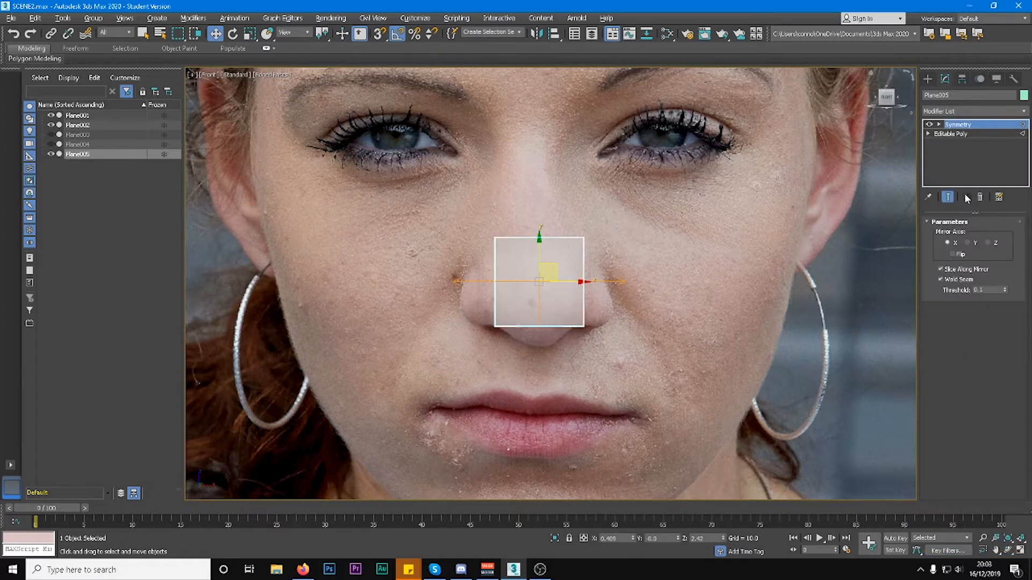
pyautogui.click(956, 135)
pyautogui.click(948, 198)
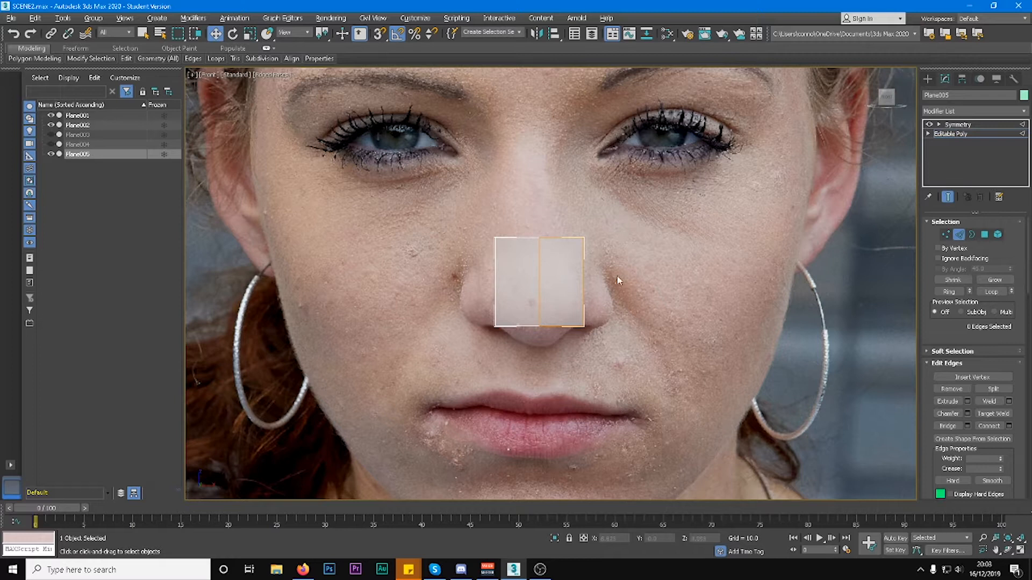
# Stretch the nose plane upward by moving its top edge to brow height on the front reference.
pyautogui.scroll(4, 613, 298)
pyautogui.click(946, 202)
pyautogui.click(945, 203)
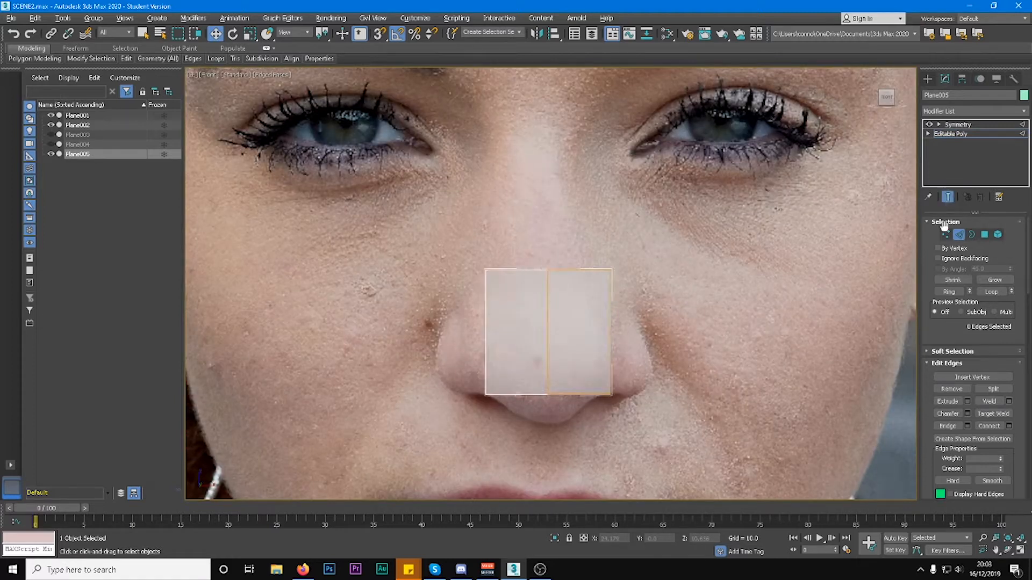
pyautogui.click(601, 271)
pyautogui.scroll(-3, 601, 271)
pyautogui.moveTo(583, 301); pyautogui.dragTo(579, 120)
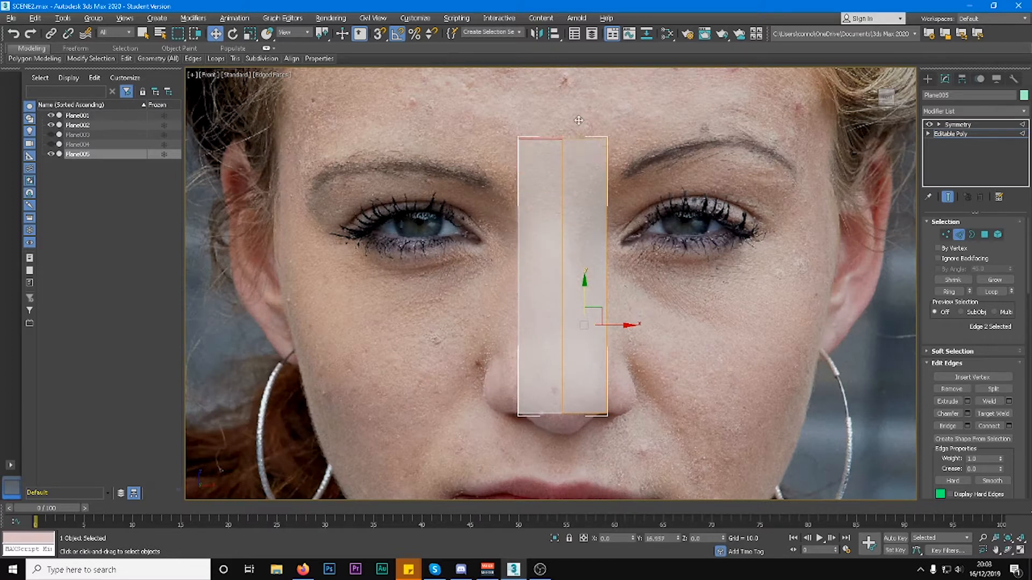
# Lower the nose plane's bottom edge slightly toward the base of the nose.
pyautogui.scroll(3, 546, 397)
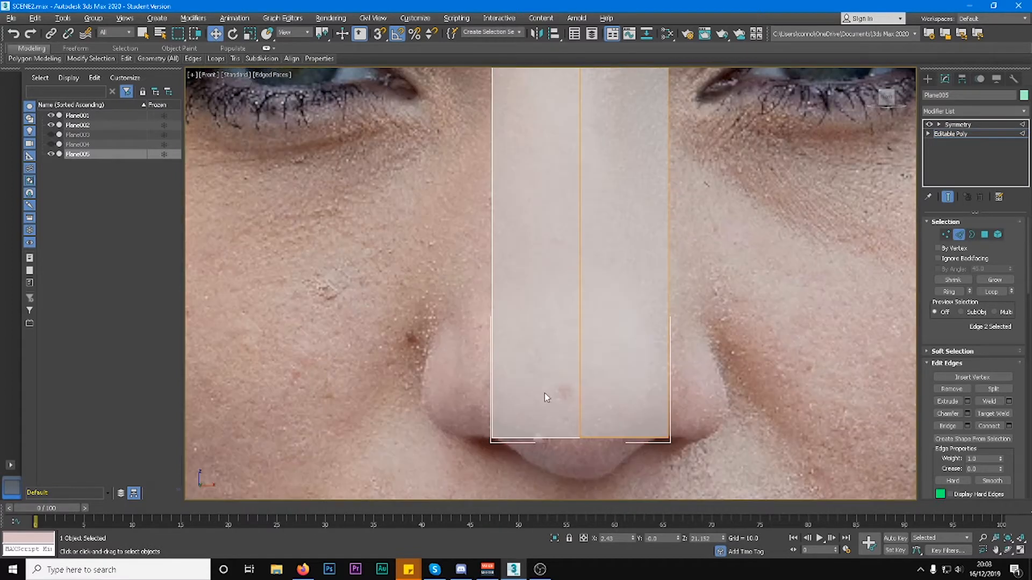
pyautogui.moveTo(523, 459); pyautogui.dragTo(478, 335, button='middle')
pyautogui.click(601, 314)
pyautogui.moveTo(584, 282); pyautogui.dragTo(586, 304)
pyautogui.scroll(-6, 589, 292)
# Connect the nose plane's two vertical edges with 3 segments to add horizontal divisions.
pyautogui.moveTo(529, 264); pyautogui.dragTo(636, 239)
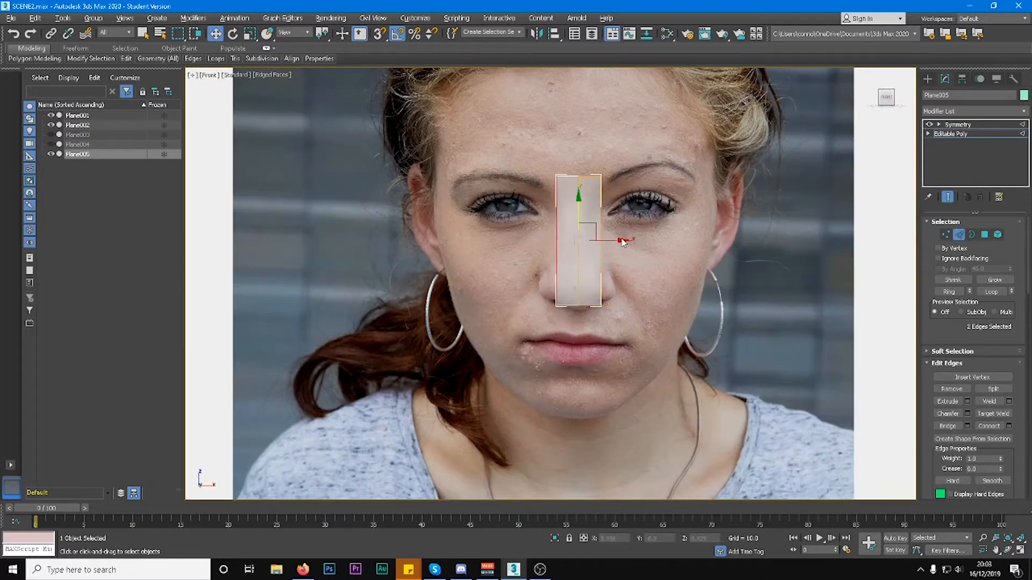
pyautogui.scroll(5, 622, 243)
pyautogui.click(1009, 426)
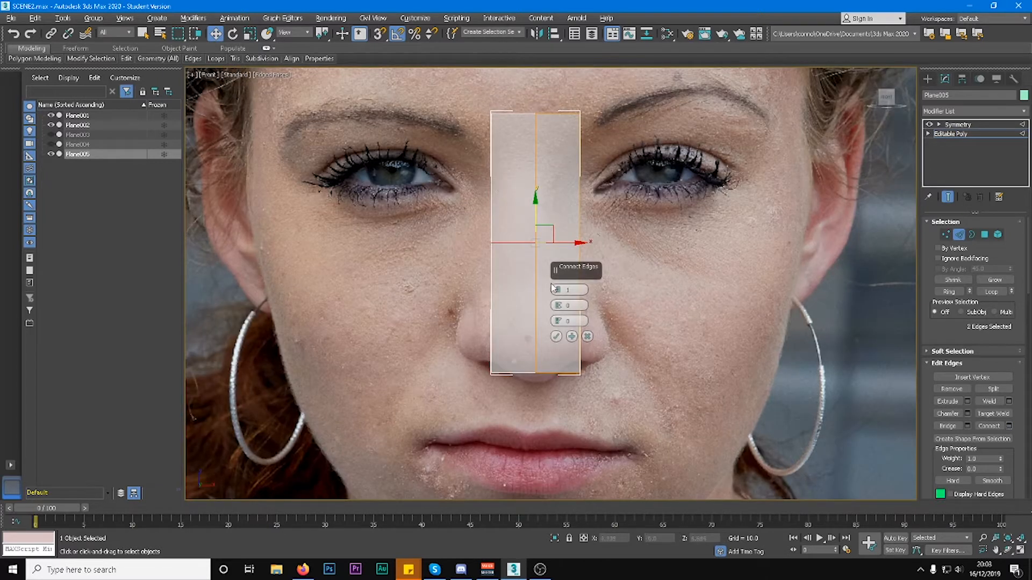
pyautogui.click(558, 288)
pyautogui.click(558, 287)
pyautogui.click(558, 287)
pyautogui.click(558, 291)
pyautogui.click(556, 337)
# In the Right view, move the whole nose plane forward until it touches the tip of the nose.
pyautogui.keyDown('alt'); pyautogui.moveTo(618, 267); pyautogui.dragTo(541, 271, button='middle'); pyautogui.keyUp('alt')
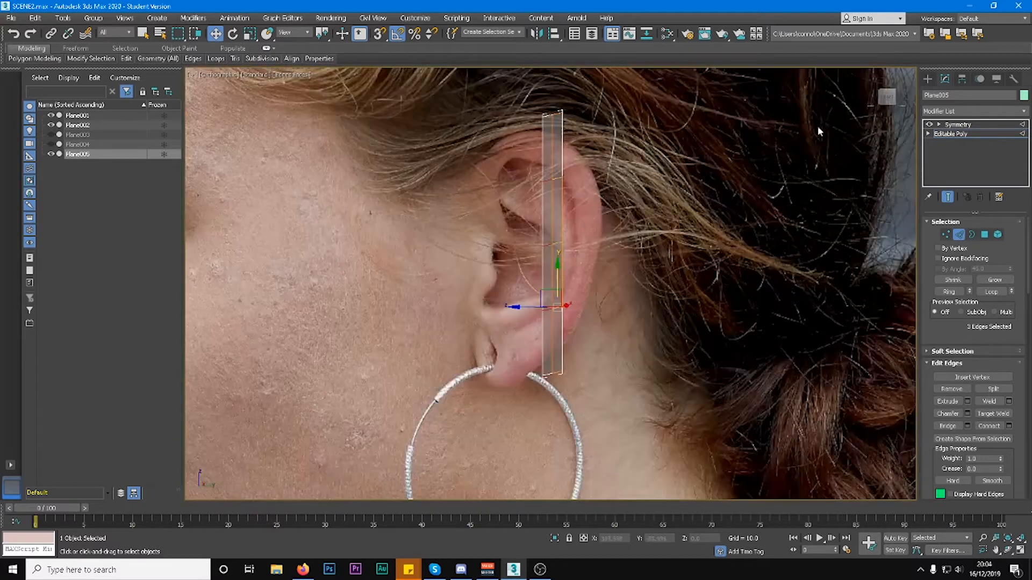
pyautogui.click(886, 104)
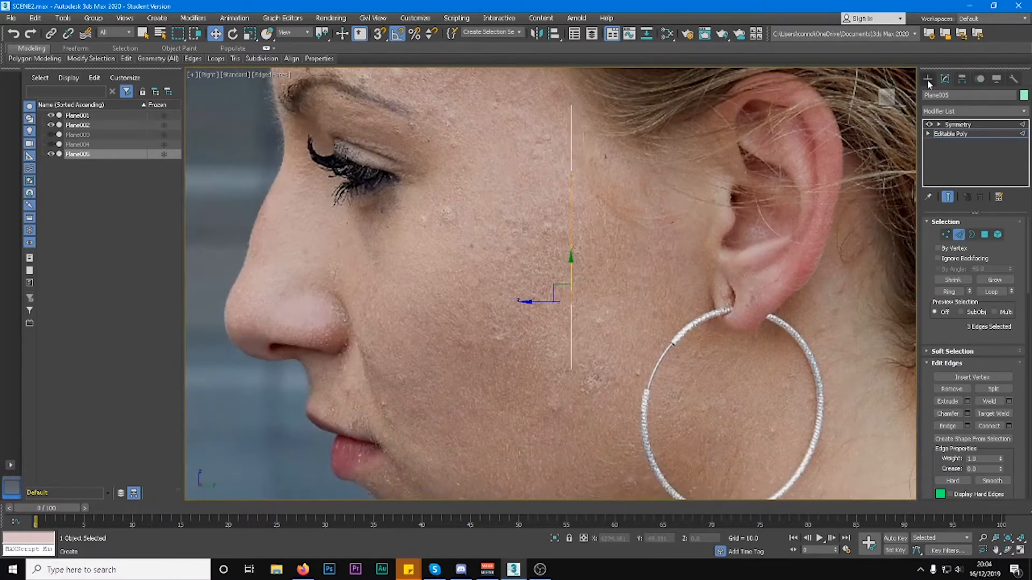
pyautogui.click(928, 79)
pyautogui.moveTo(629, 318); pyautogui.dragTo(274, 315)
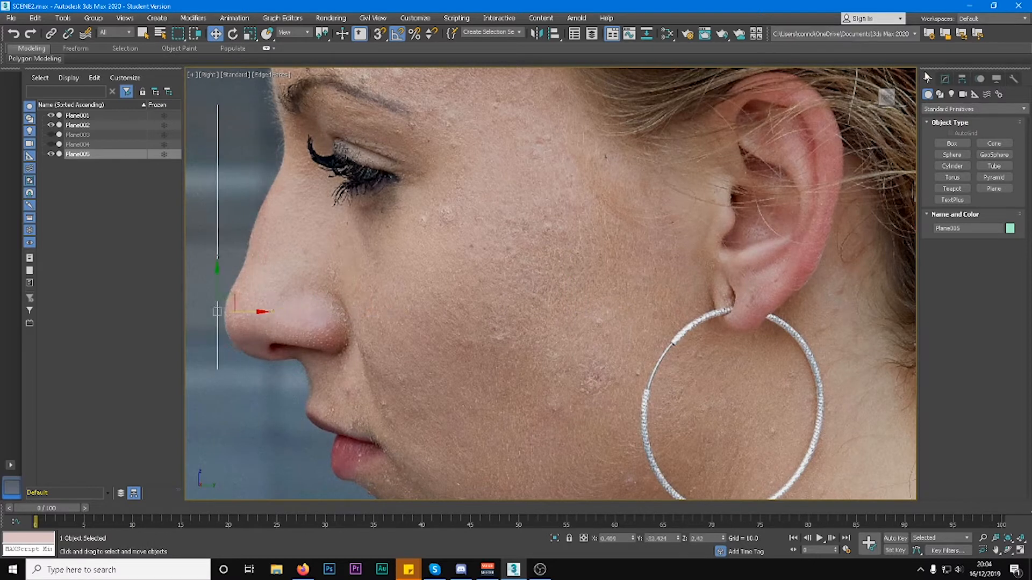
pyautogui.scroll(2, 320, 205)
pyautogui.moveTo(322, 205); pyautogui.dragTo(470, 265, button='middle')
pyautogui.moveTo(290, 452); pyautogui.dragTo(442, 283, button='middle')
pyautogui.scroll(2, 442, 283)
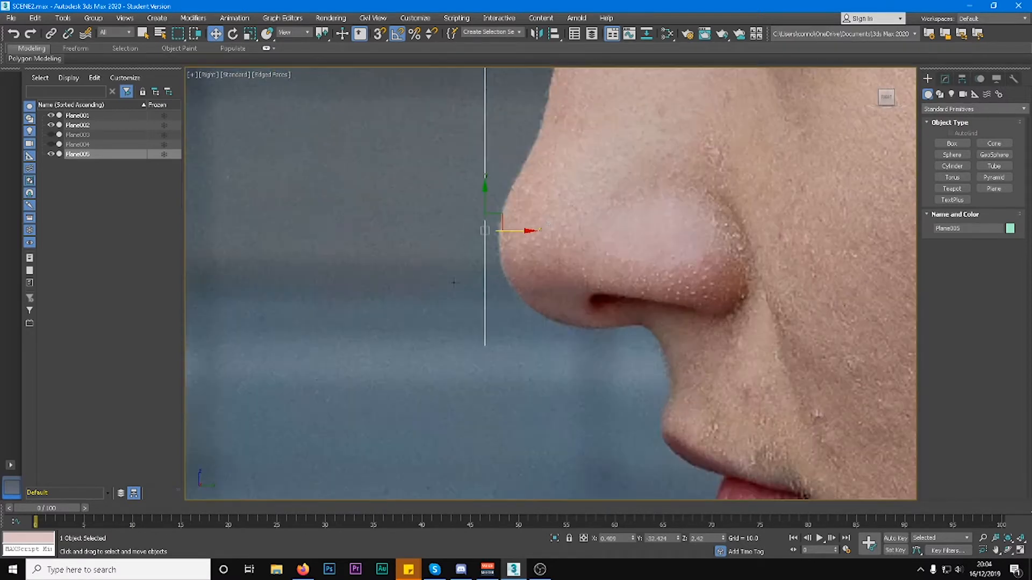
pyautogui.moveTo(523, 233); pyautogui.dragTo(536, 232)
# At vertex level of the Editable Poly, move the top row of vertices back to the brow profile.
pyautogui.moveTo(688, 141); pyautogui.dragTo(694, 270, button='middle')
pyautogui.click(945, 80)
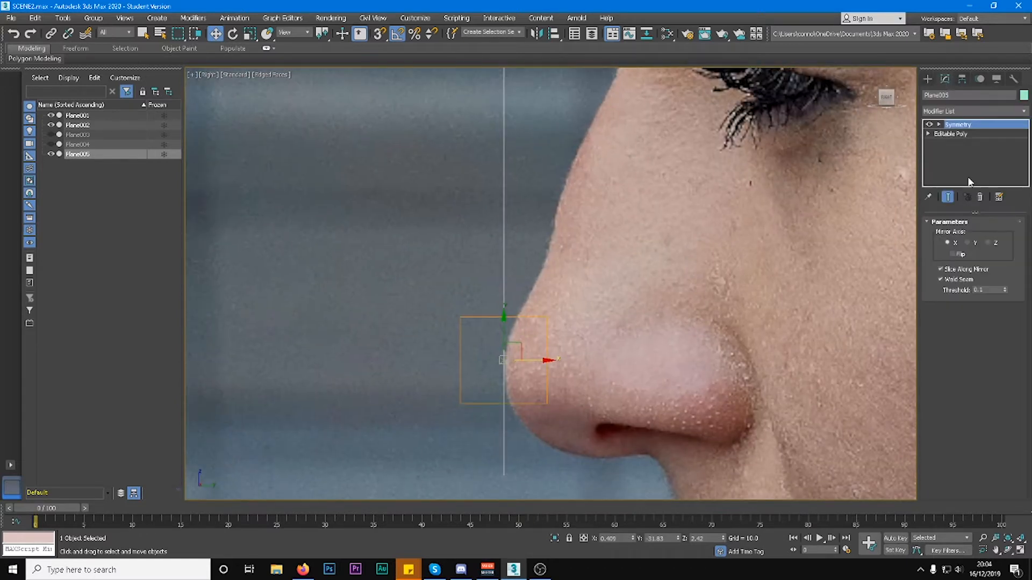
pyautogui.click(950, 134)
pyautogui.click(946, 236)
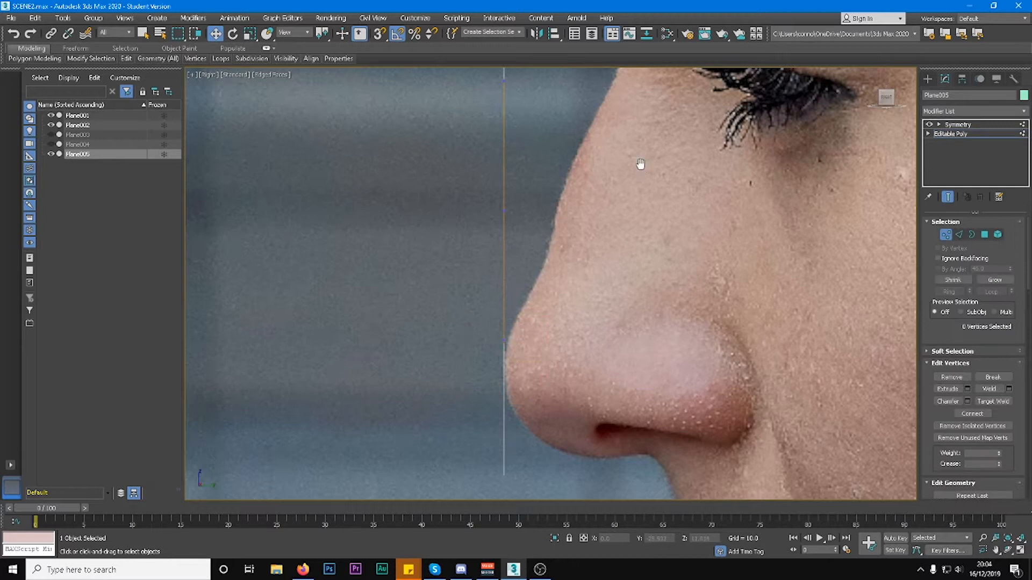
pyautogui.scroll(-3, 639, 161)
pyautogui.moveTo(616, 134); pyautogui.dragTo(618, 264, button='middle')
pyautogui.moveTo(556, 217); pyautogui.dragTo(610, 173)
pyautogui.scroll(3, 632, 174)
pyautogui.moveTo(555, 214); pyautogui.dragTo(662, 213)
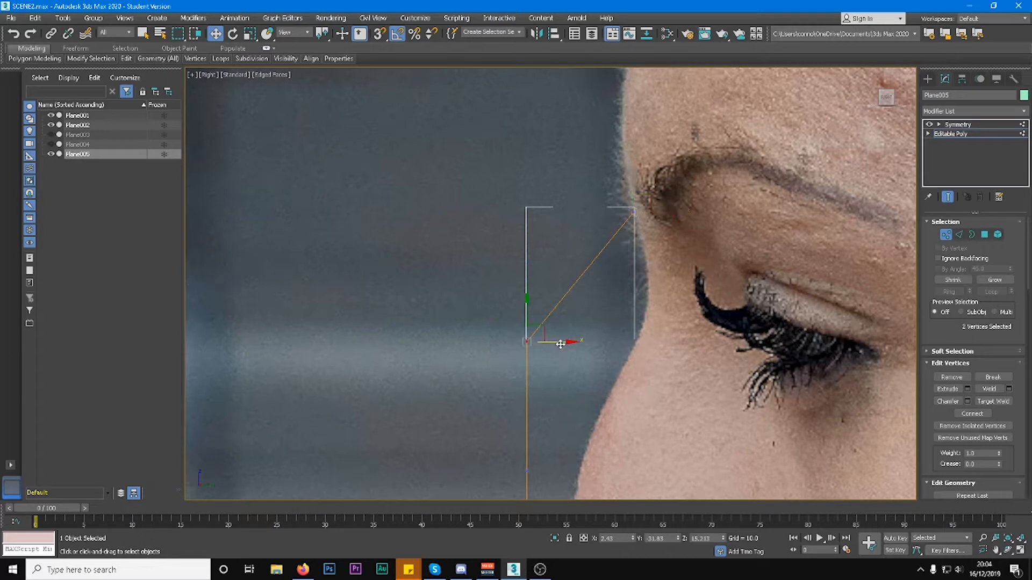
# Move the second and third vertex rows back onto the nose bridge profile.
pyautogui.moveTo(558, 345); pyautogui.dragTo(664, 344)
pyautogui.moveTo(604, 358); pyautogui.dragTo(576, 60, button='middle')
pyautogui.moveTo(529, 171); pyautogui.dragTo(584, 182)
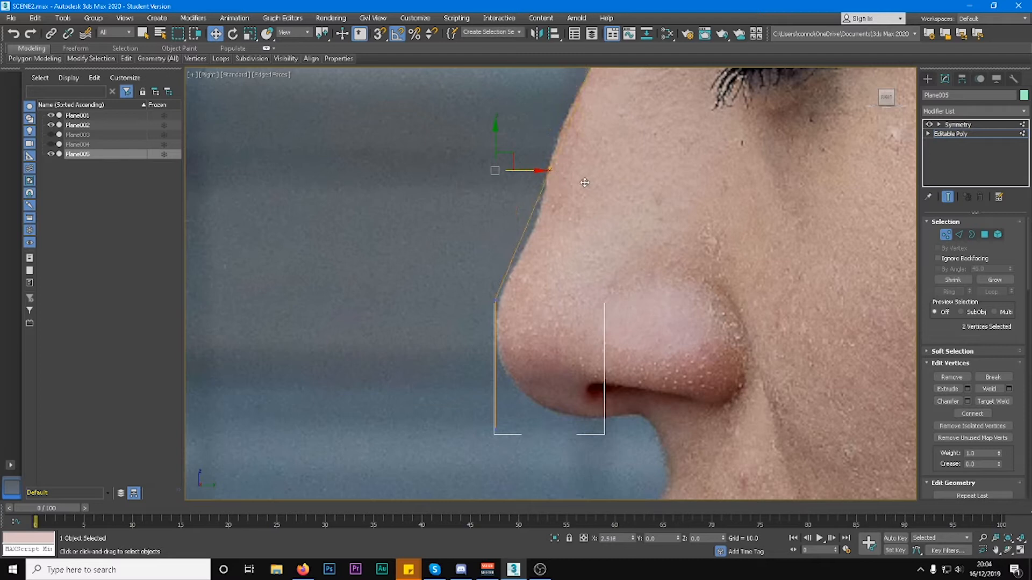
# Move the bottom row of vertices onto the profile just below the nose tip.
pyautogui.moveTo(519, 359); pyautogui.dragTo(442, 459)
pyautogui.moveTo(520, 429); pyautogui.dragTo(566, 361)
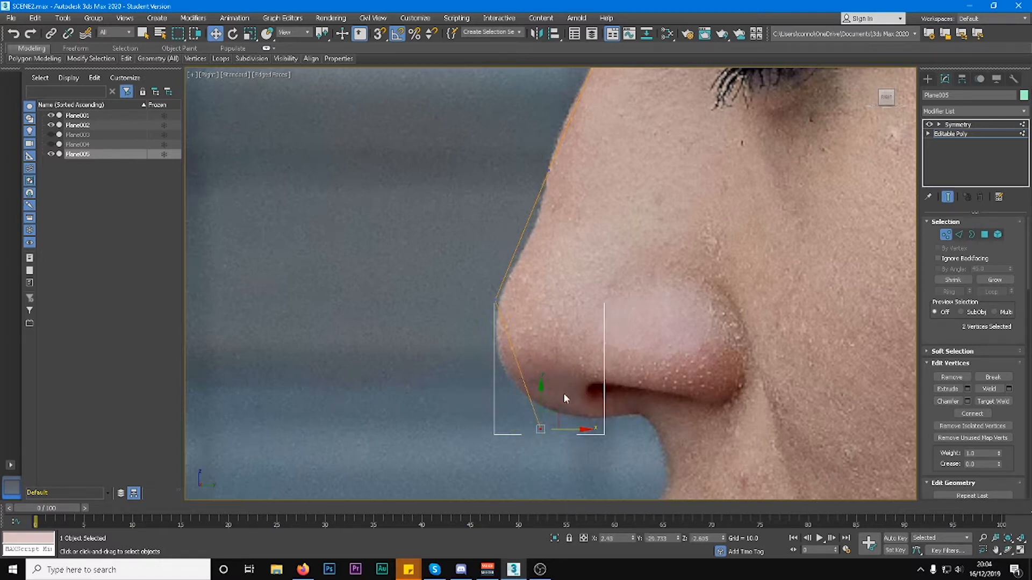
pyautogui.moveTo(544, 401); pyautogui.dragTo(513, 361)
pyautogui.moveTo(547, 234); pyautogui.dragTo(549, 326, button='middle')
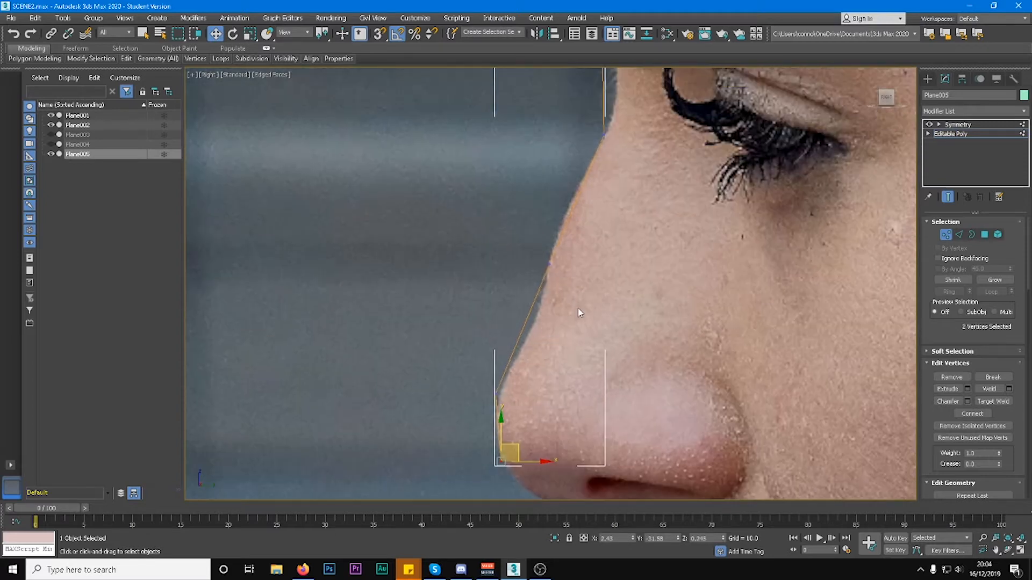
# Connect the two vertical edges just above the nose tip with 1 segment and move the new edge onto the profile.
pyautogui.click(960, 235)
pyautogui.moveTo(467, 325); pyautogui.dragTo(612, 316)
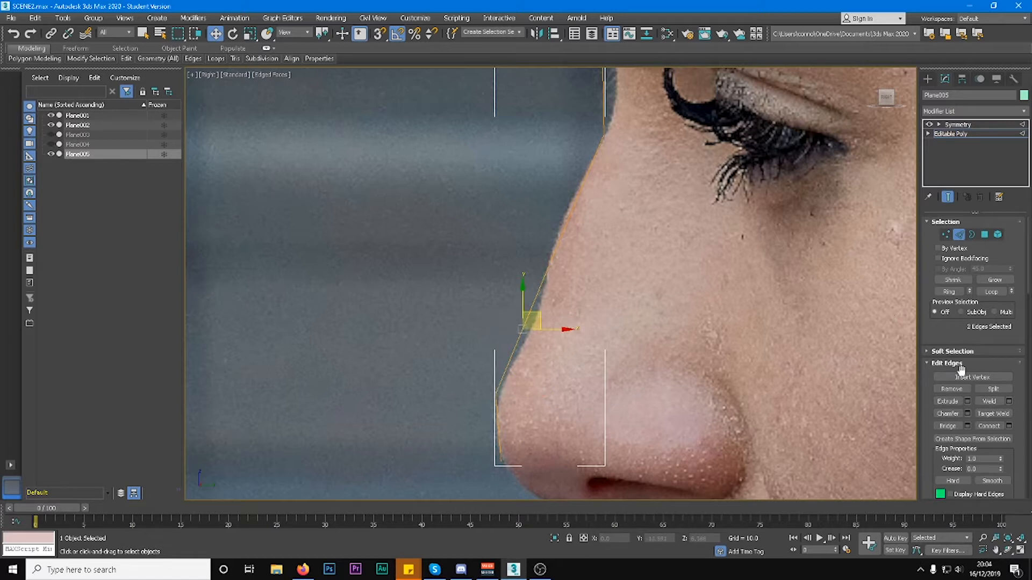
pyautogui.click(990, 425)
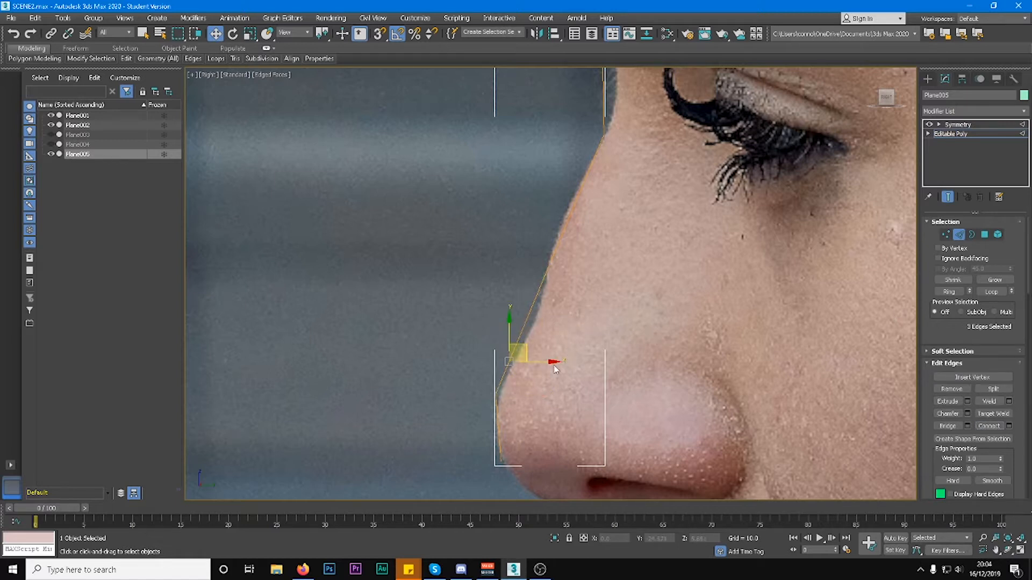
pyautogui.hotkey('ctrl', 'z')
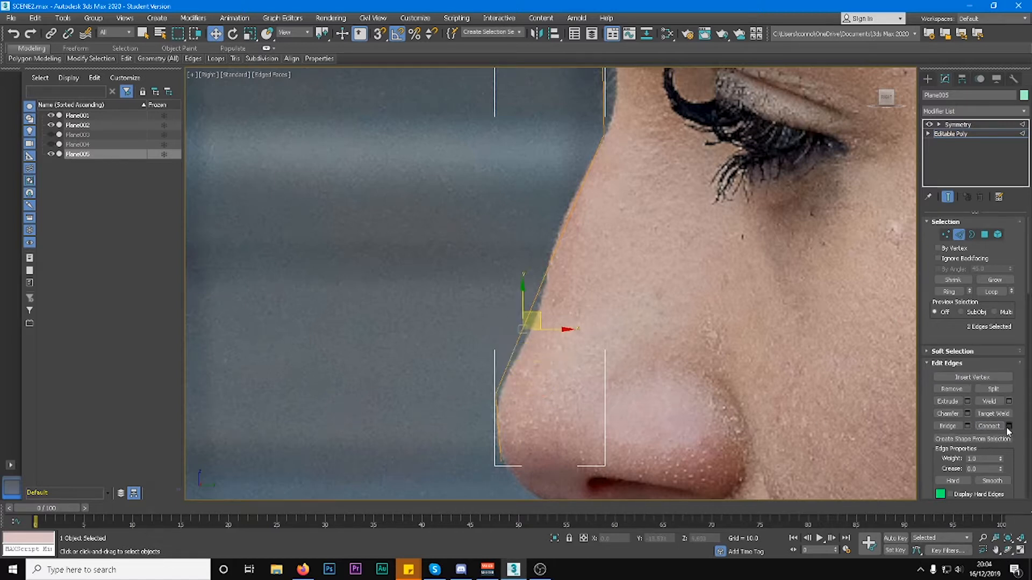
pyautogui.click(1009, 426)
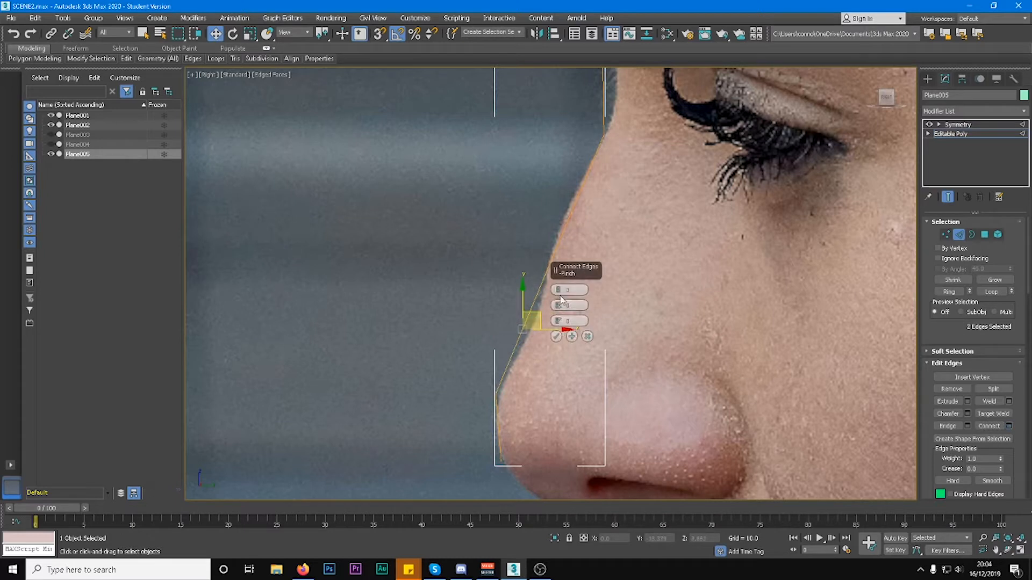
pyautogui.click(556, 337)
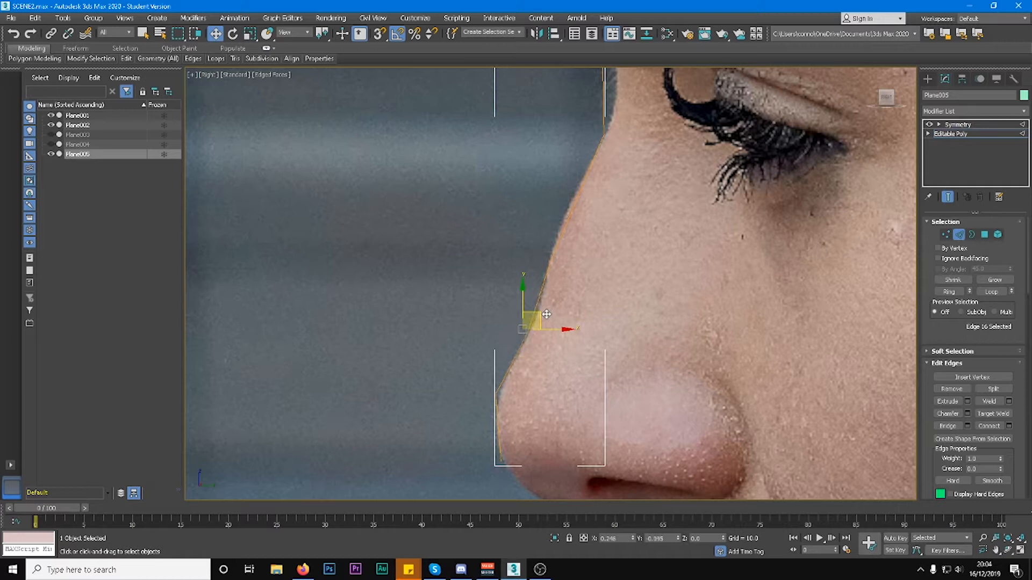
# Connect the next pair of vertical edges up the bridge and move the new edge onto the nose profile.
pyautogui.keyDown('alt'); pyautogui.moveTo(549, 315); pyautogui.dragTo(858, 125, button='middle'); pyautogui.keyUp('alt')
pyautogui.click(886, 99)
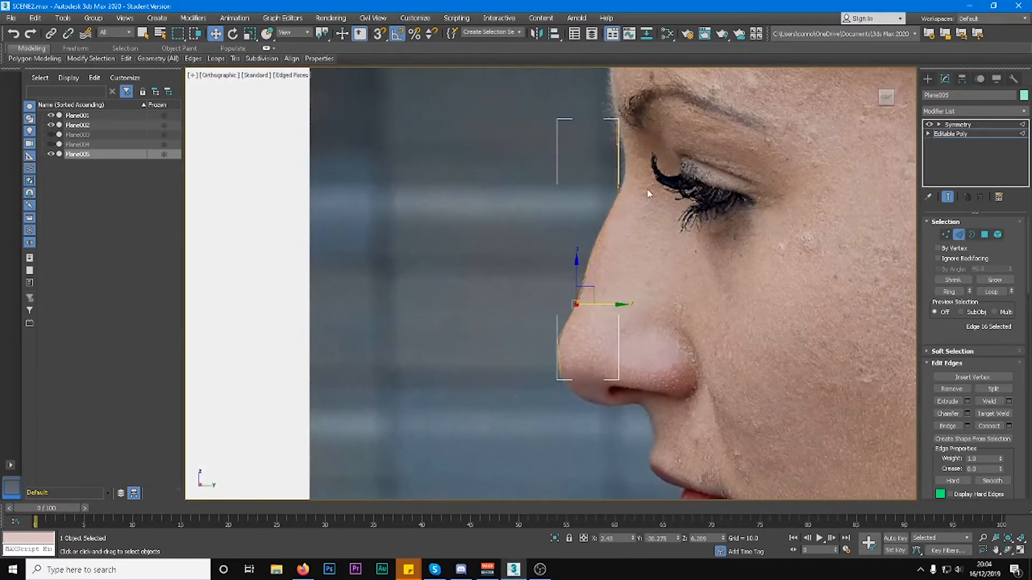
pyautogui.scroll(5, 612, 291)
pyautogui.moveTo(507, 367); pyautogui.dragTo(591, 385)
pyautogui.click(989, 427)
pyautogui.moveTo(579, 338); pyautogui.dragTo(551, 332)
# Move the brow-level edges to the skin outline, connect them with 1 segment and shift the new edge into the bridge hollow.
pyautogui.scroll(6, 631, 168)
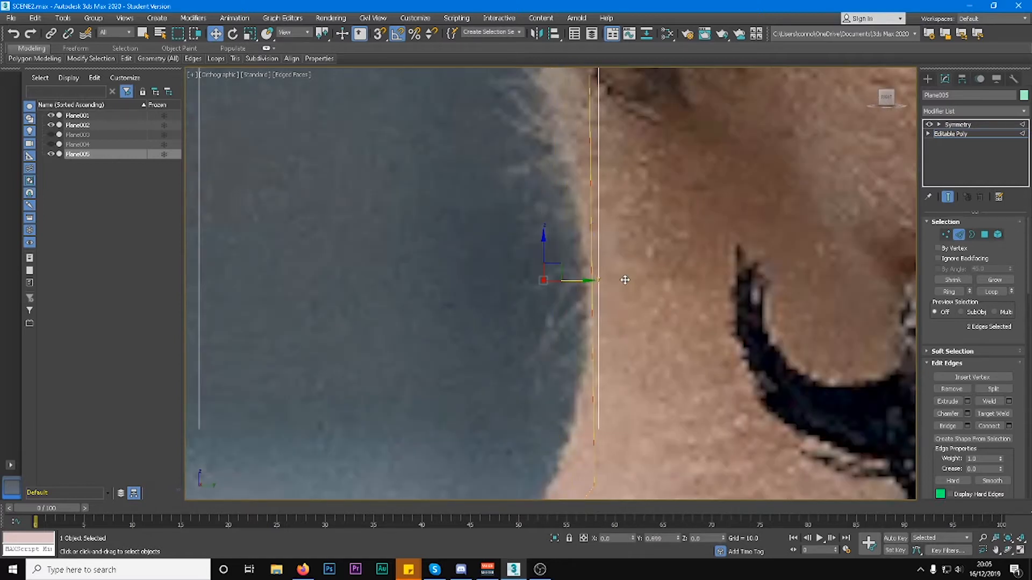
pyautogui.scroll(-7, 596, 282)
pyautogui.click(895, 101)
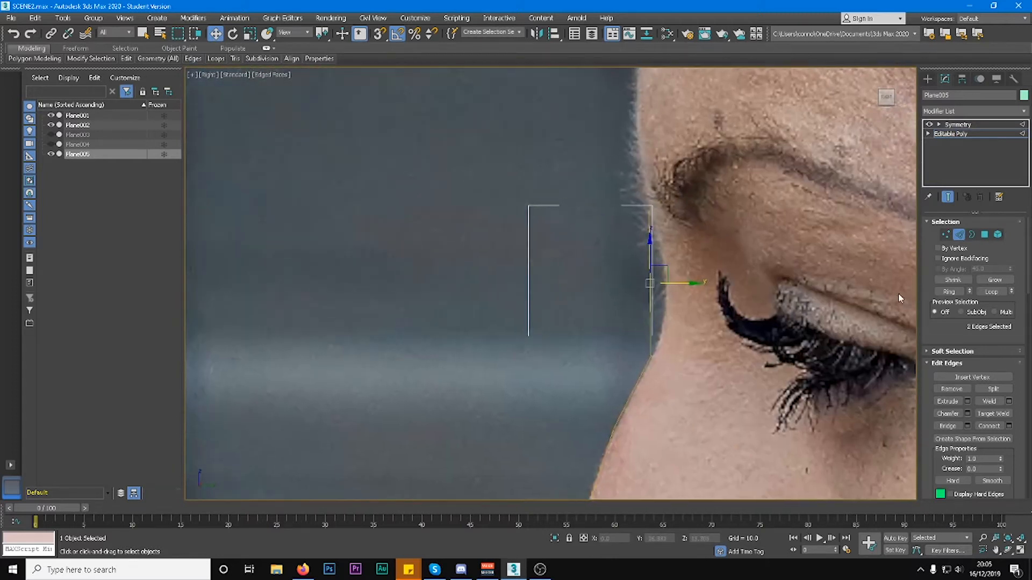
pyautogui.click(1009, 426)
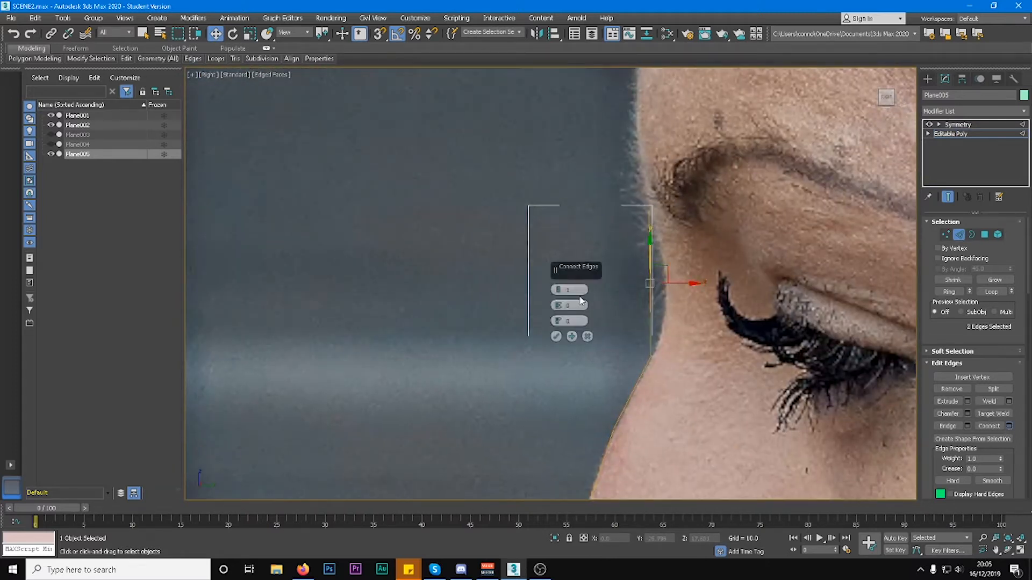
pyautogui.click(557, 336)
pyautogui.moveTo(675, 282); pyautogui.dragTo(694, 284)
# Examine how closely the mesh follows the side reference from the bridge down to the nose tip.
pyautogui.scroll(-3, 678, 276)
pyautogui.moveTo(691, 311); pyautogui.dragTo(684, 197, button='middle')
pyautogui.scroll(3, 626, 308)
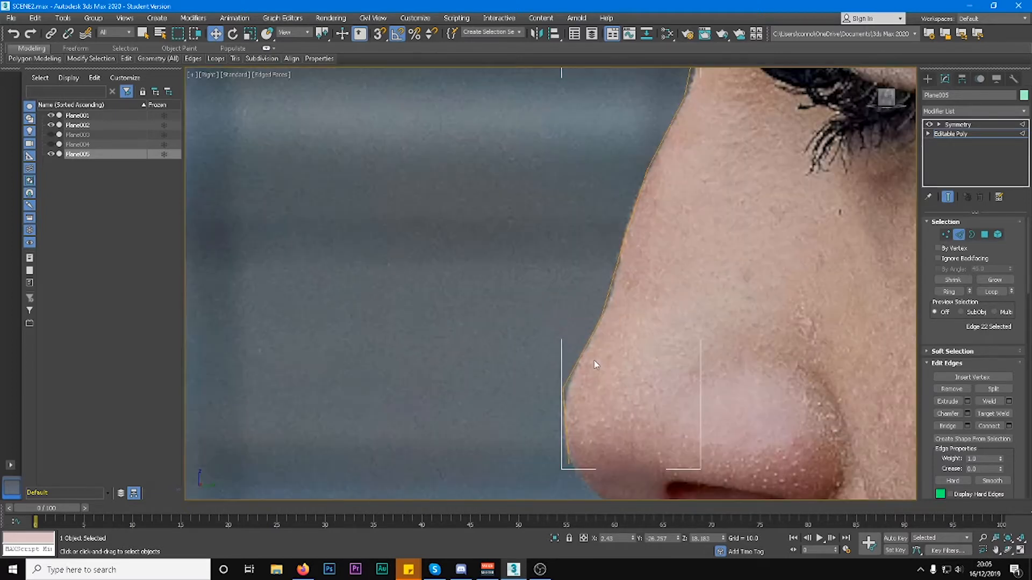
pyautogui.moveTo(596, 433); pyautogui.dragTo(595, 292, button='middle')
pyautogui.scroll(3, 594, 318)
pyautogui.moveTo(533, 344); pyautogui.dragTo(556, 316)
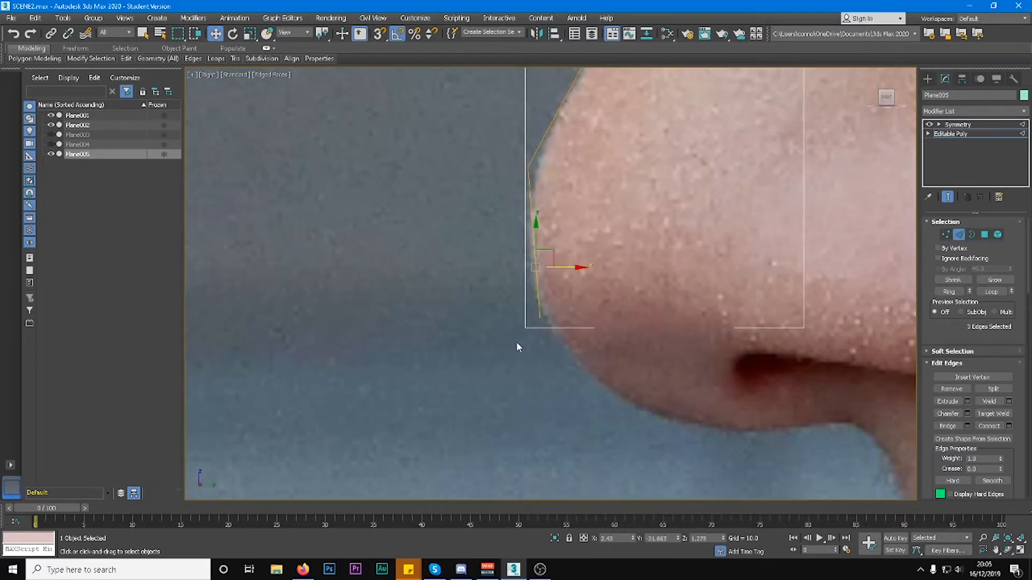
pyautogui.press('1')
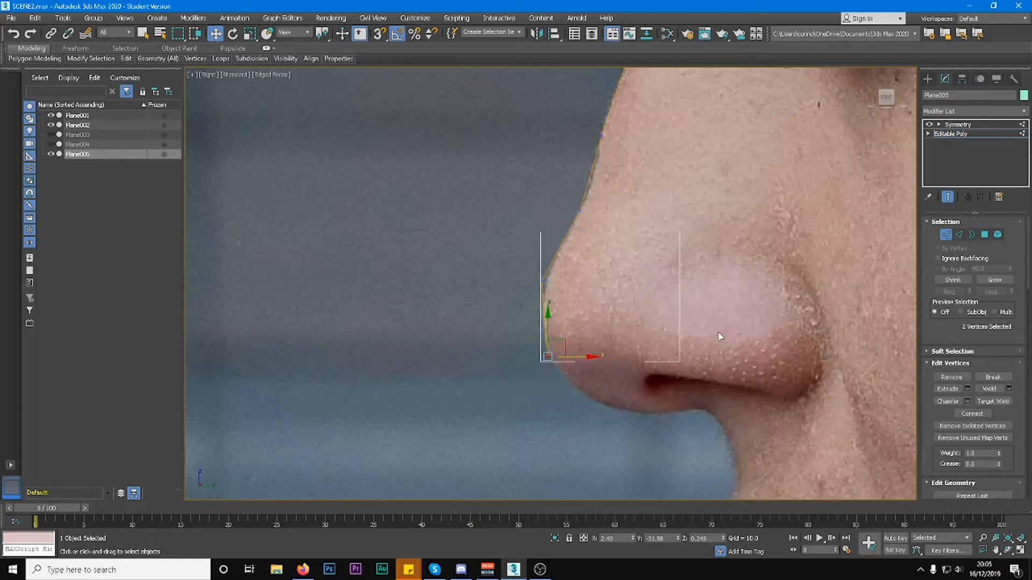
pyautogui.click(694, 293)
pyautogui.scroll(-3, 724, 220)
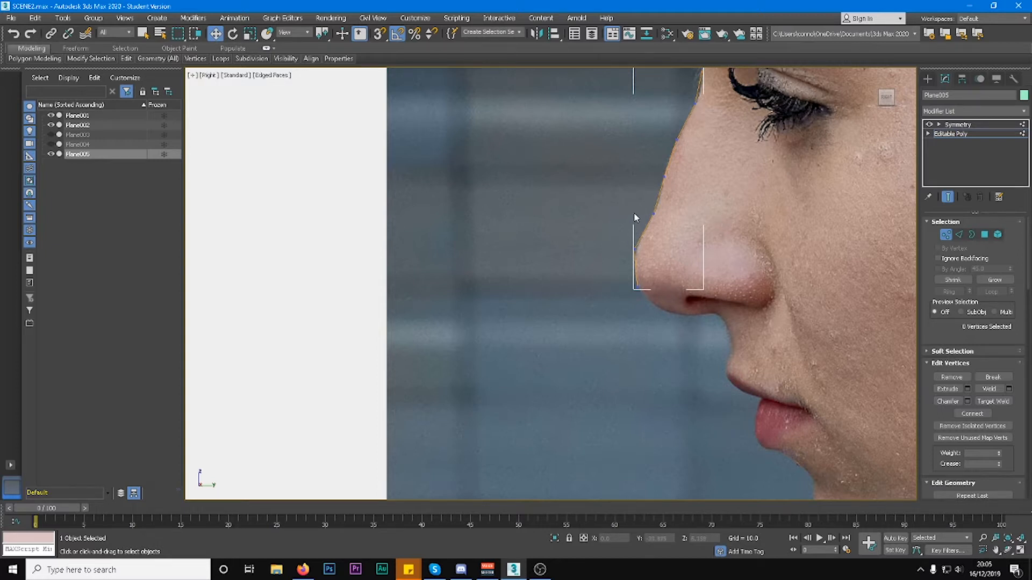
# Extrude the lowest edge at the nose tip in three segments along the nose's underside to the base of the nose.
pyautogui.scroll(4, 613, 261)
pyautogui.scroll(2, 656, 350)
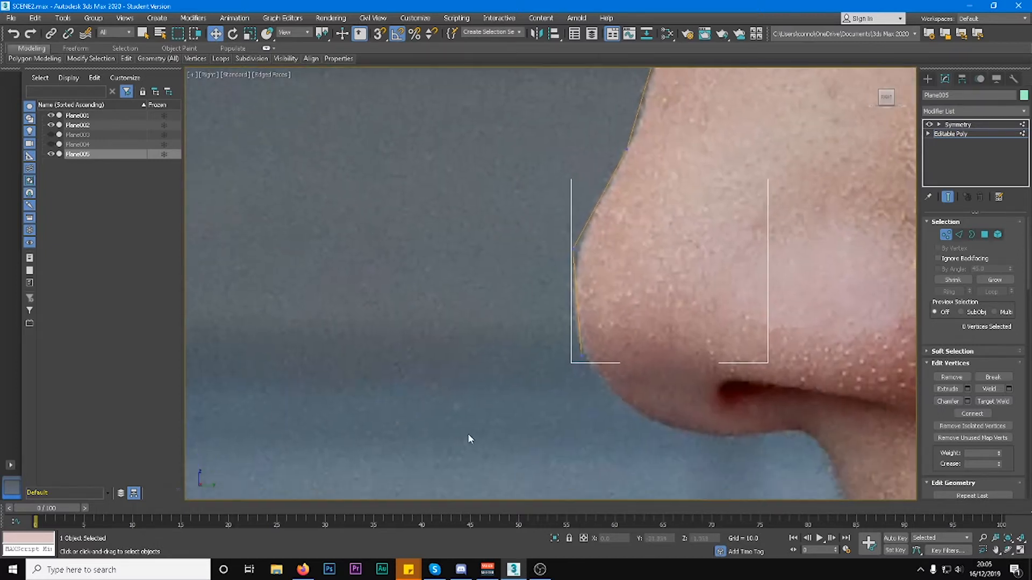
pyautogui.moveTo(685, 341); pyautogui.dragTo(684, 340)
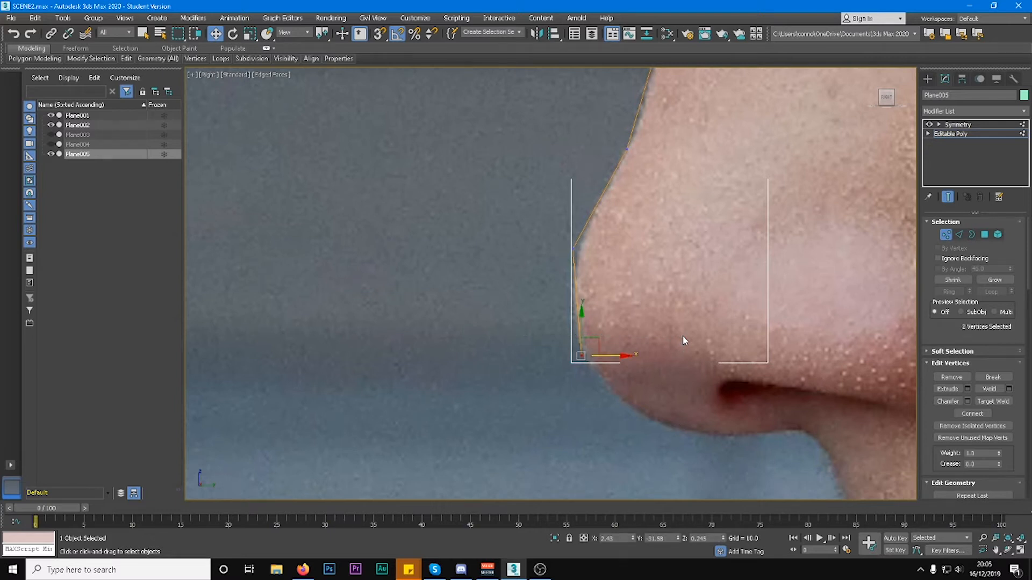
pyautogui.click(958, 235)
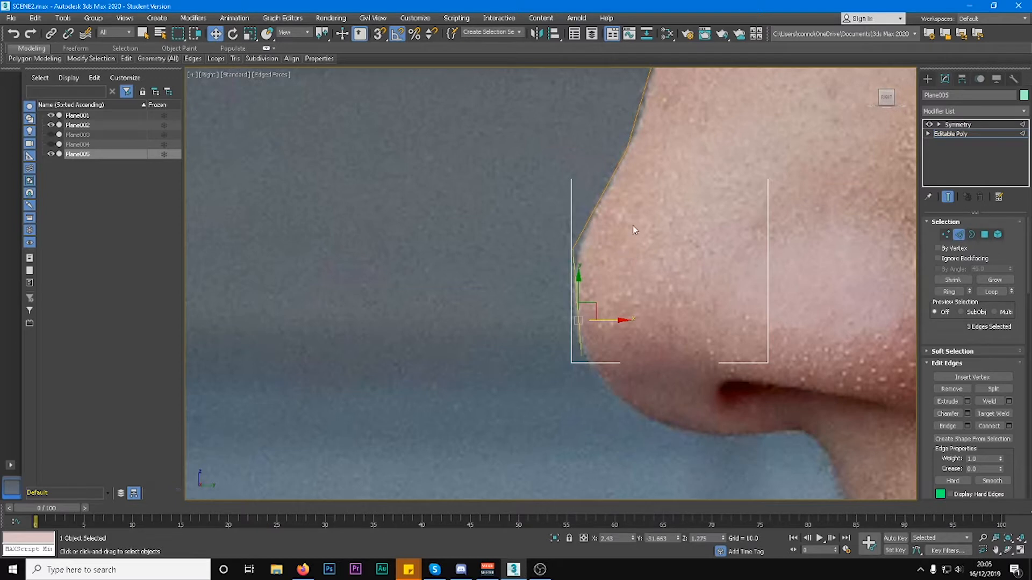
pyautogui.moveTo(593, 212); pyautogui.dragTo(475, 314)
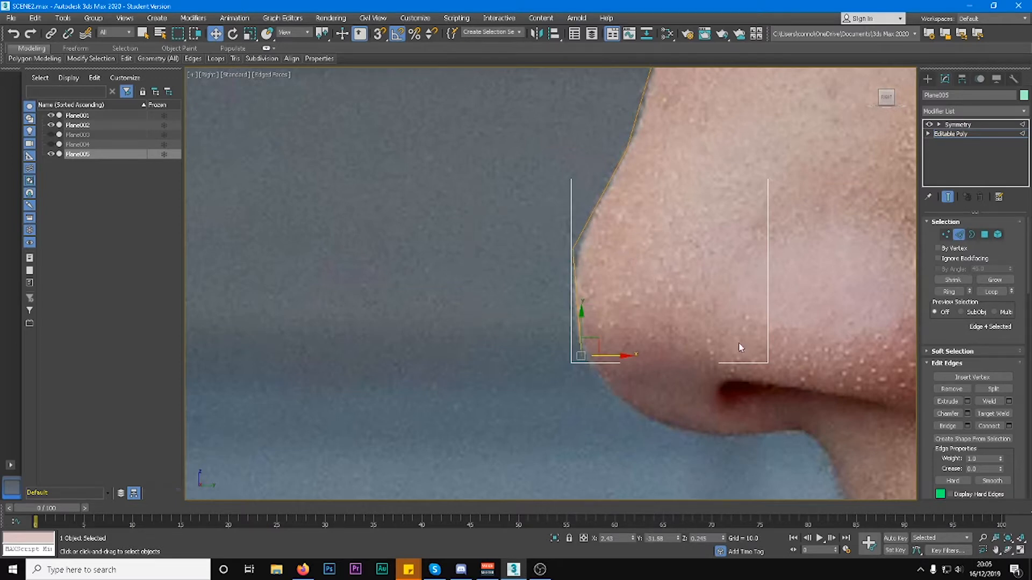
pyautogui.keyDown('shift'); pyautogui.moveTo(597, 339); pyautogui.dragTo(653, 397); pyautogui.keyUp('shift')
pyautogui.moveTo(652, 397); pyautogui.dragTo(426, 323, button='middle')
pyautogui.moveTo(480, 325); pyautogui.dragTo(599, 313)
pyautogui.click(582, 308)
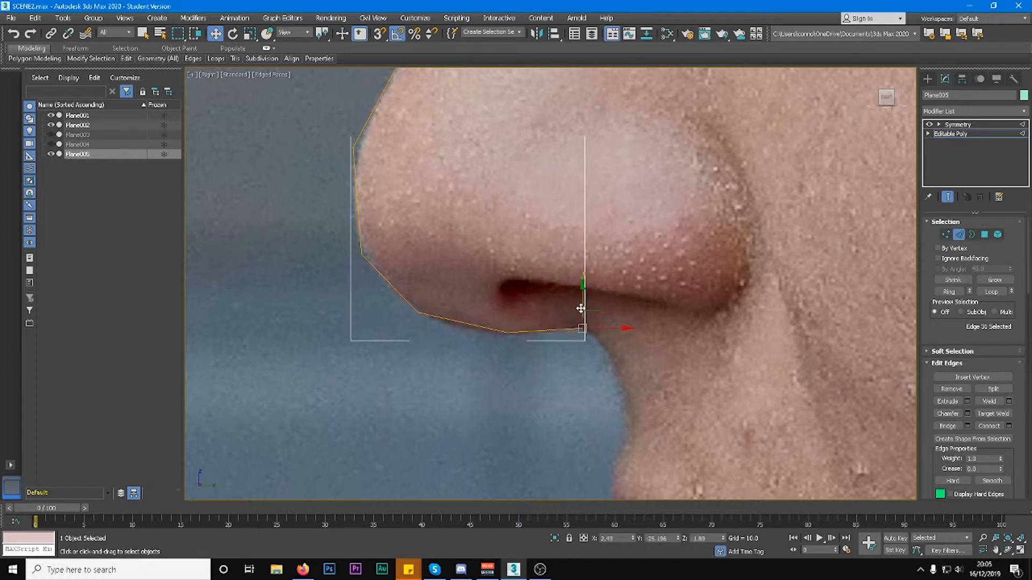
# Try to extrude the side edge of the nose underside upward in the side view.
pyautogui.moveTo(570, 305); pyautogui.dragTo(560, 330, button='middle')
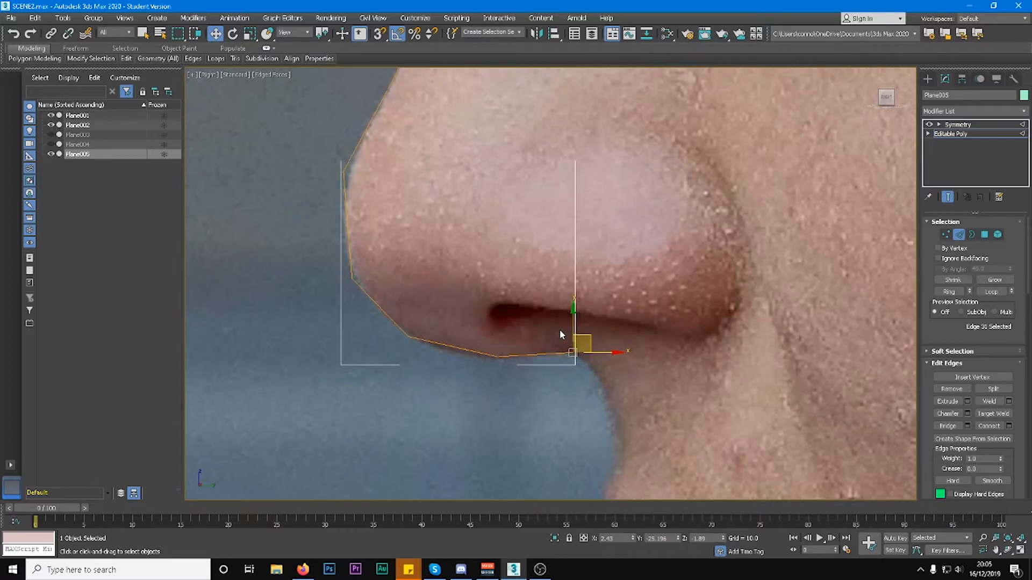
pyautogui.click(544, 355)
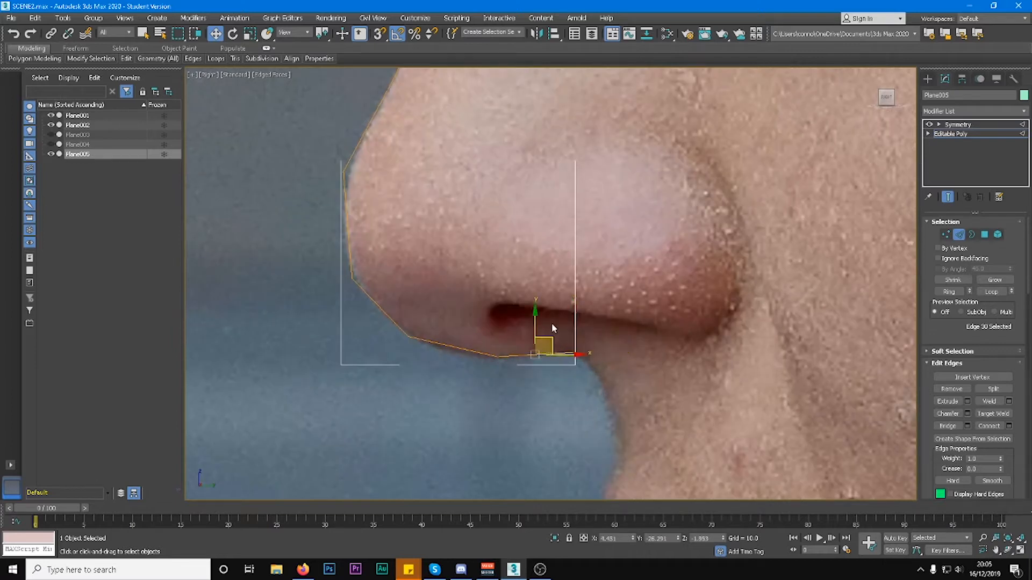
pyautogui.keyDown('shift'); pyautogui.moveTo(535, 323); pyautogui.dragTo(535, 288); pyautogui.keyUp('shift')
# Examine the nose strip in 3D and compare its width with the front reference photo.
pyautogui.keyDown('alt'); pyautogui.moveTo(537, 293); pyautogui.dragTo(887, 99, button='middle'); pyautogui.keyUp('alt')
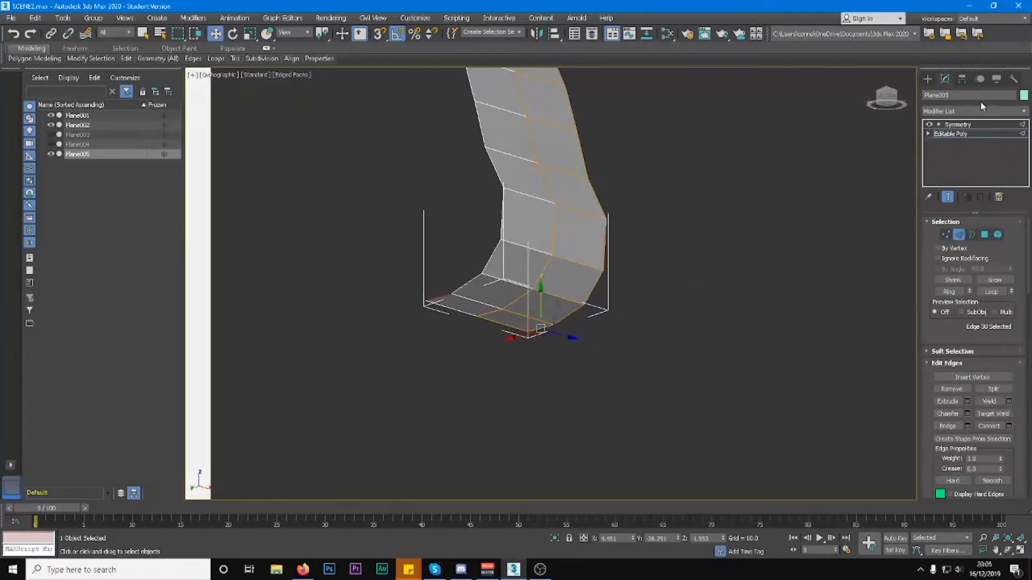
pyautogui.click(893, 97)
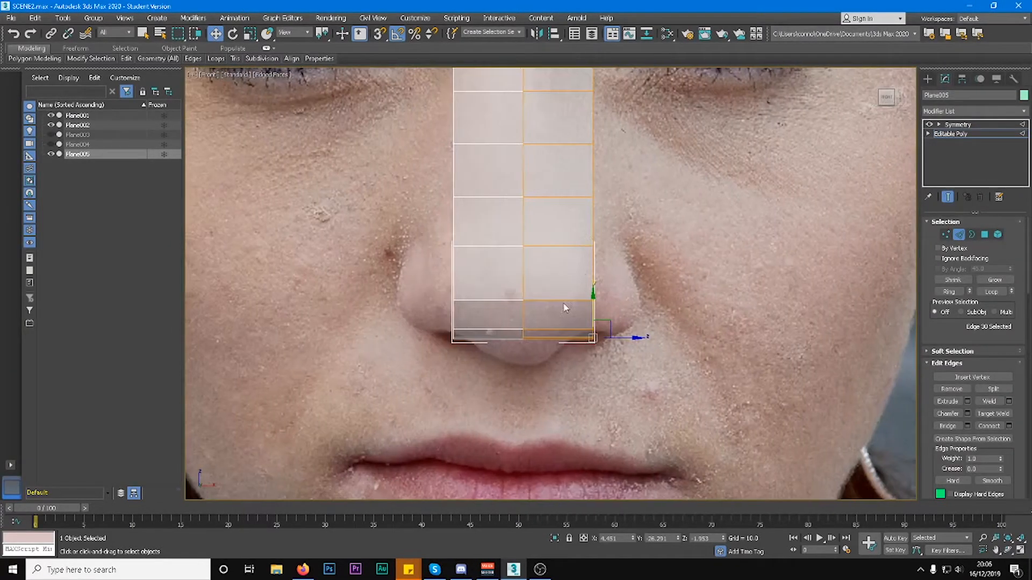
pyautogui.scroll(-2, 677, 181)
pyautogui.scroll(5, 608, 246)
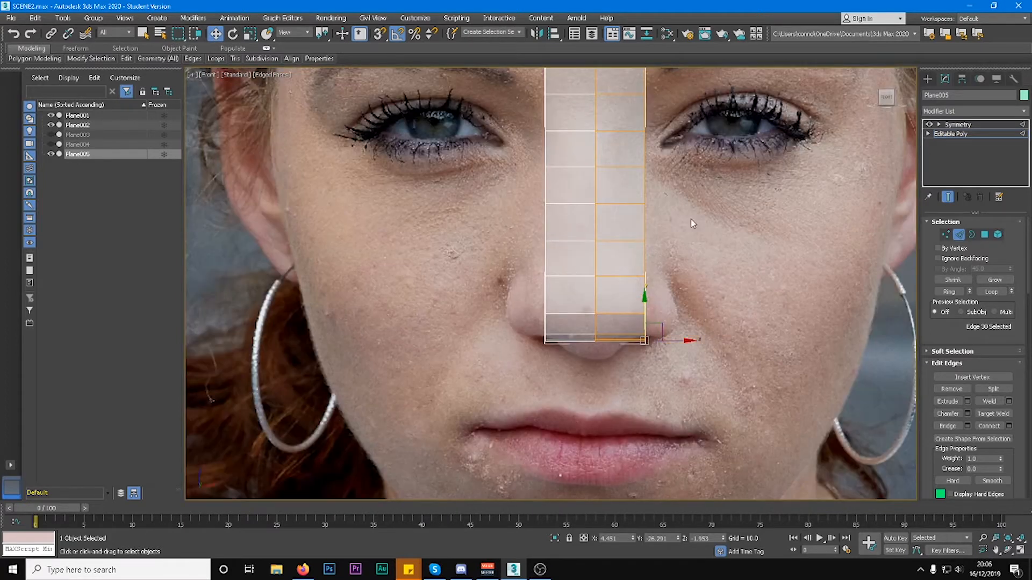
pyautogui.scroll(3, 616, 328)
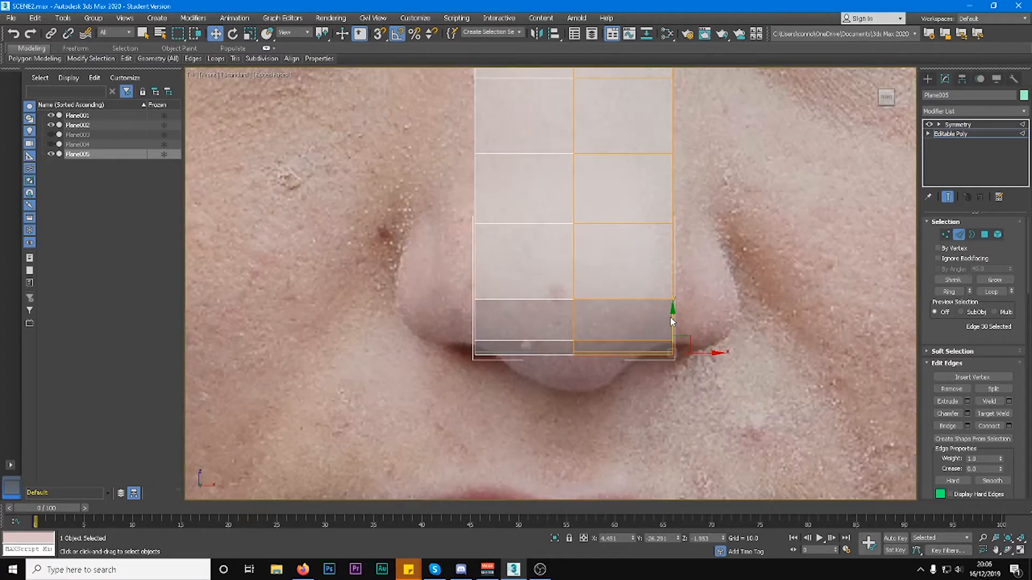
pyautogui.moveTo(618, 320); pyautogui.dragTo(622, 362, button='middle')
pyautogui.scroll(-1, 637, 348)
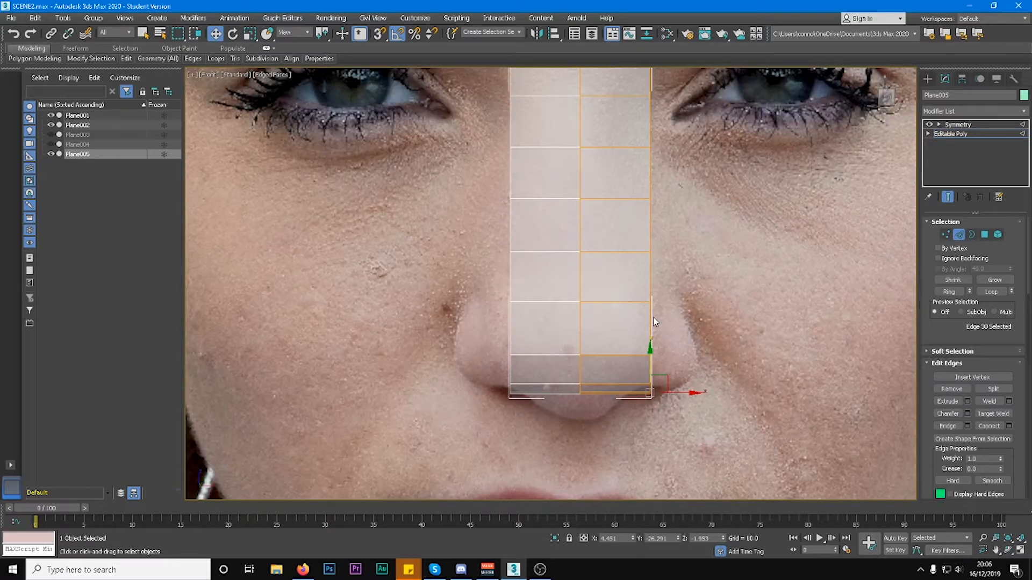
pyautogui.keyDown('alt'); pyautogui.moveTo(702, 325); pyautogui.dragTo(839, 309, button='middle'); pyautogui.keyUp('alt')
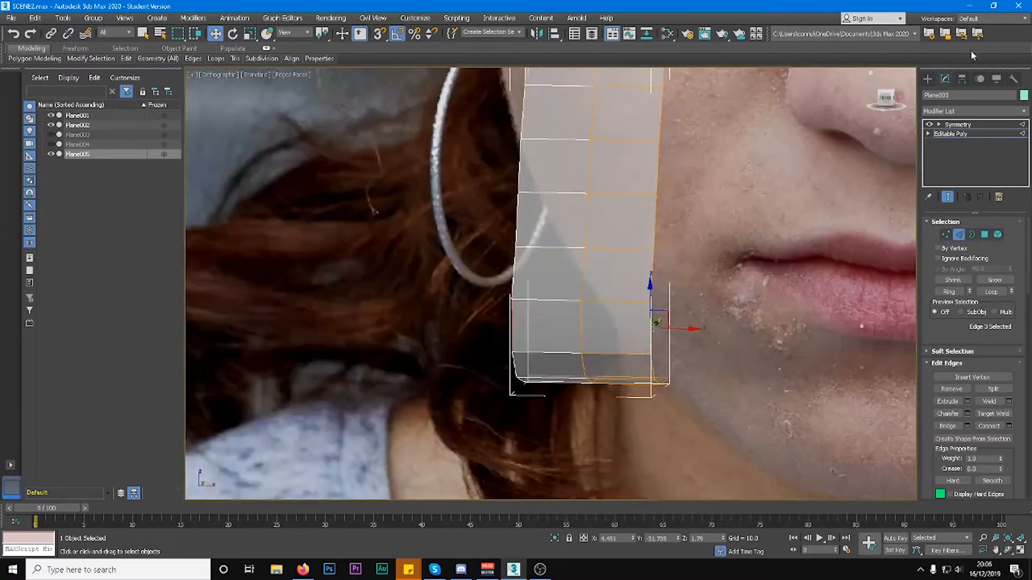
pyautogui.click(883, 100)
pyautogui.moveTo(527, 305); pyautogui.dragTo(545, 310, button='middle')
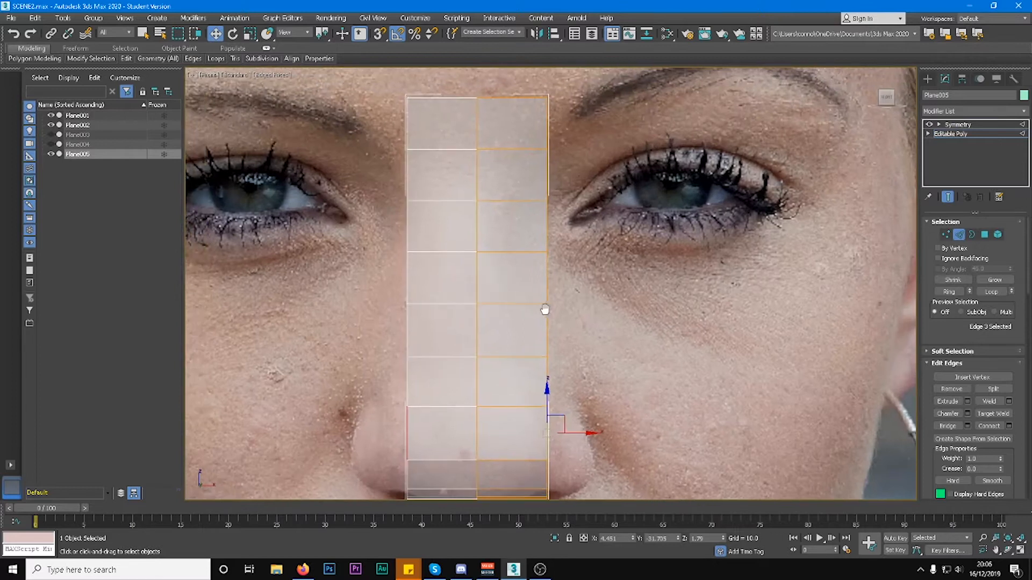
# Try to narrow the nose bridge by moving its outer side edges inward.
pyautogui.click(549, 332)
pyautogui.moveTo(574, 327); pyautogui.dragTo(554, 326)
pyautogui.click(549, 226)
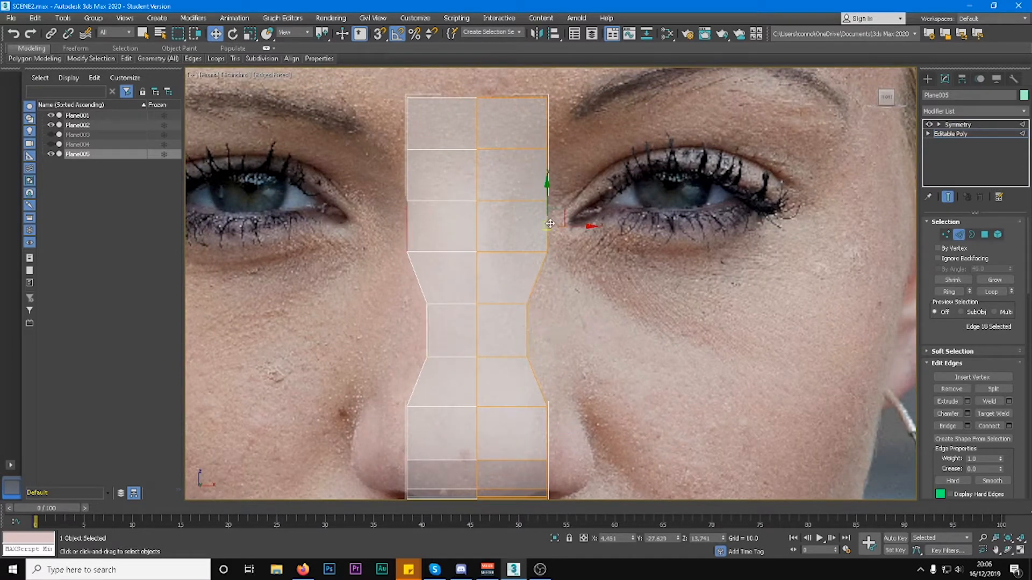
pyautogui.moveTo(565, 227); pyautogui.dragTo(545, 230)
pyautogui.hotkey('ctrl', 'z')
pyautogui.hotkey('ctrl', 'z')
pyautogui.hotkey('ctrl', 'z')
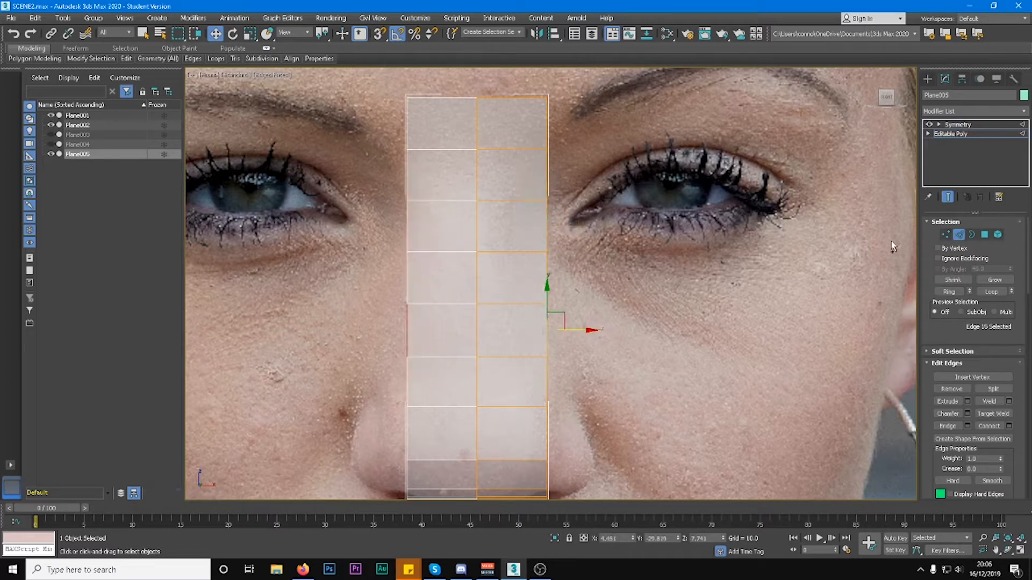
# Move the outer vertices of the strip inward one by one to narrow the nose bridge and the top corner.
pyautogui.click(944, 234)
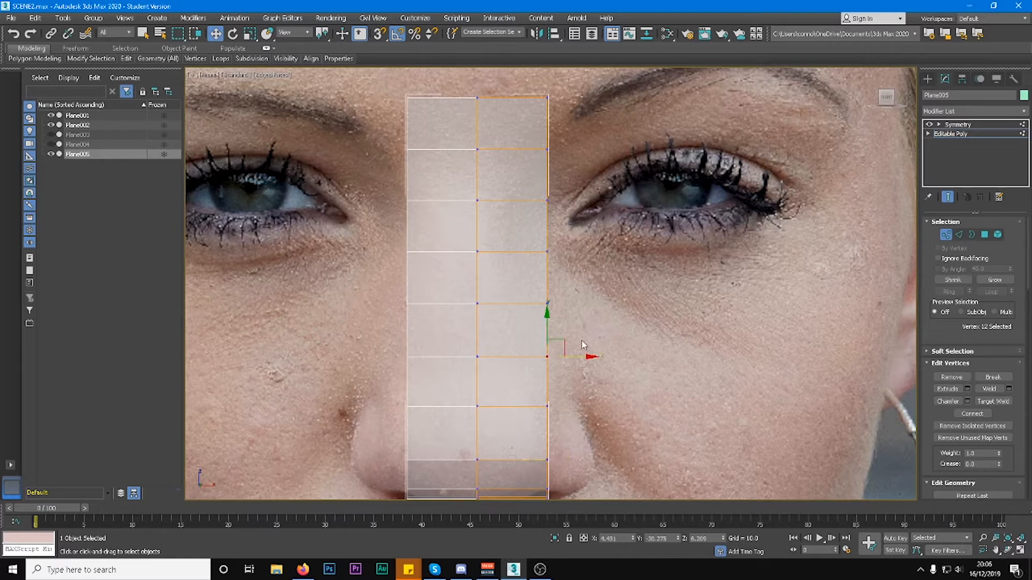
pyautogui.moveTo(572, 359)
pyautogui.mouseDown()
pyautogui.moveTo(522, 355)
pyautogui.moveTo(566, 360)
pyautogui.mouseUp()
pyautogui.moveTo(510, 316); pyautogui.dragTo(543, 303)
pyautogui.click(547, 252)
pyautogui.moveTo(573, 254); pyautogui.dragTo(539, 253)
pyautogui.moveTo(574, 179); pyautogui.dragTo(535, 201)
pyautogui.moveTo(559, 92); pyautogui.dragTo(566, 181, button='middle')
pyautogui.moveTo(559, 177); pyautogui.dragTo(515, 138)
# Raise the two uppermost vertex rows of the strip between the eyebrows.
pyautogui.click(552, 238)
pyautogui.keyDown('ctrl'); pyautogui.click(482, 239); pyautogui.keyUp('ctrl')
pyautogui.click(527, 188)
pyautogui.keyDown('ctrl'); pyautogui.click(483, 188); pyautogui.keyUp('ctrl')
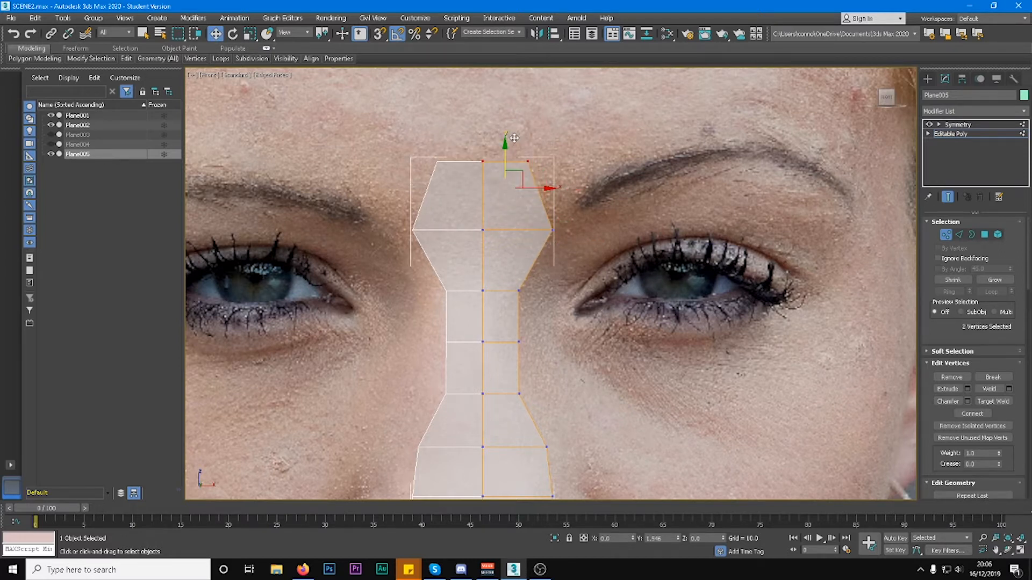
# Try to extrude the top polygon's outer side edge far out along the eyebrow.
pyautogui.moveTo(515, 139); pyautogui.dragTo(505, 185, button='middle')
pyautogui.press('2')
pyautogui.click(531, 243)
pyautogui.keyDown('shift'); pyautogui.moveTo(549, 231); pyautogui.dragTo(704, 158); pyautogui.keyUp('shift')
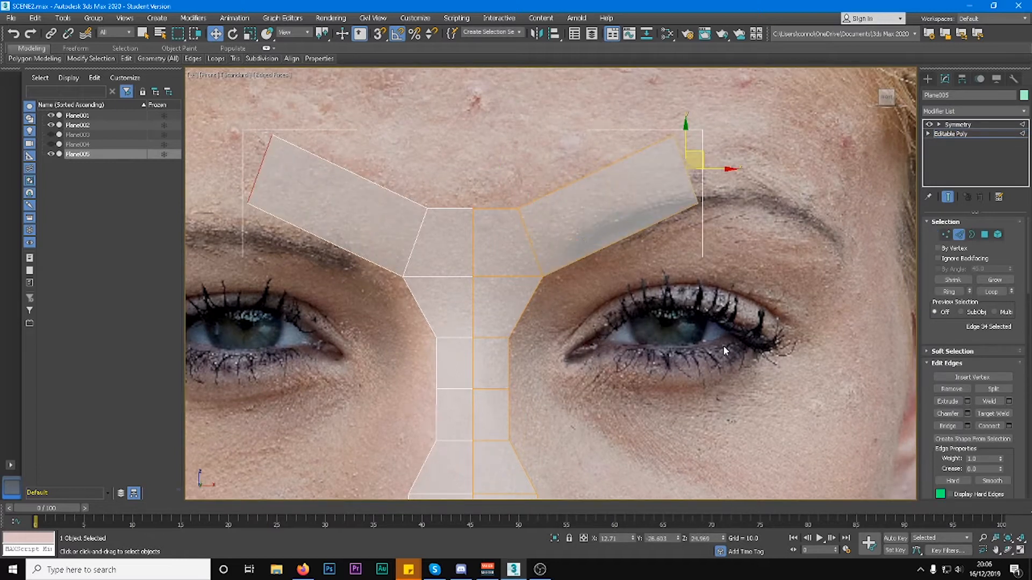
pyautogui.scroll(-3, 613, 397)
pyautogui.scroll(5, 613, 397)
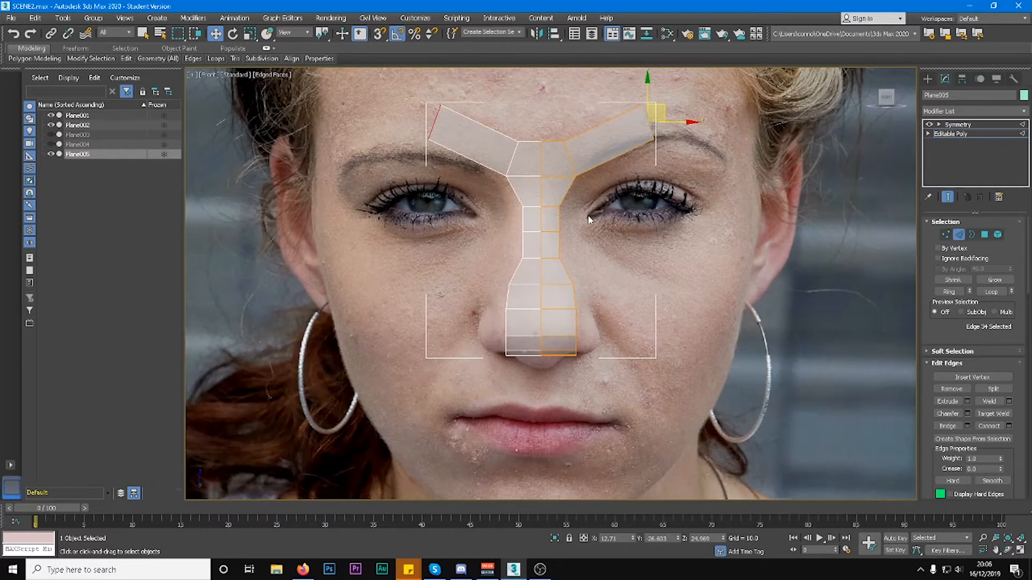
pyautogui.hotkey('ctrl', 'z')
# Raise the top polygon's side edges, extrude the outer one towards the eyebrow and adjust the upper vertices of both polygons.
pyautogui.moveTo(585, 186); pyautogui.dragTo(581, 336, button='middle')
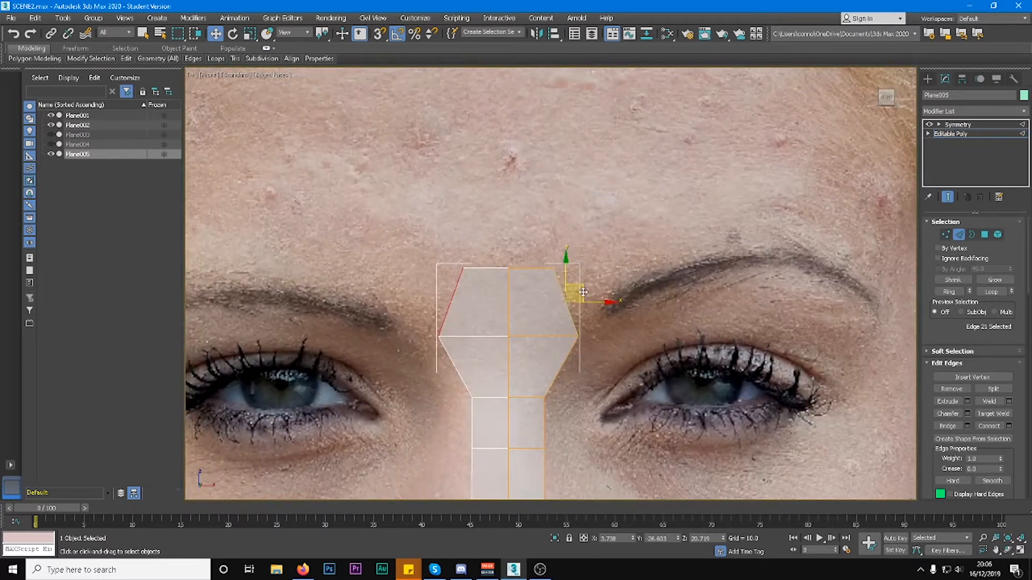
pyautogui.keyDown('ctrl'); pyautogui.click(508, 297); pyautogui.keyUp('ctrl')
pyautogui.moveTo(505, 274)
pyautogui.mouseDown()
pyautogui.moveTo(506, 236)
pyautogui.moveTo(506, 264)
pyautogui.mouseUp()
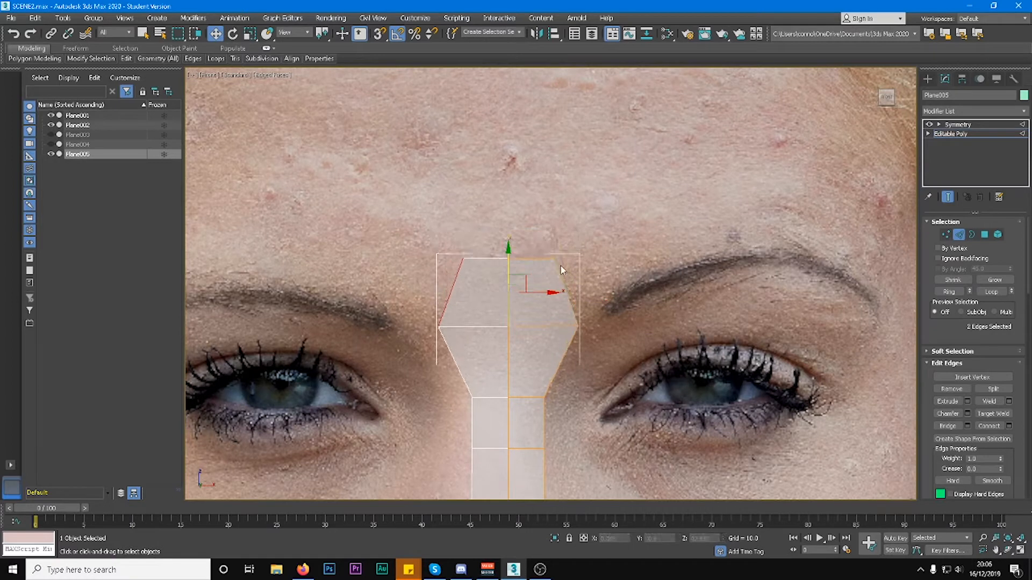
pyautogui.click(565, 295)
pyautogui.keyDown('shift'); pyautogui.moveTo(565, 295); pyautogui.dragTo(625, 224); pyautogui.keyUp('shift')
pyautogui.press('1')
pyautogui.click(602, 225)
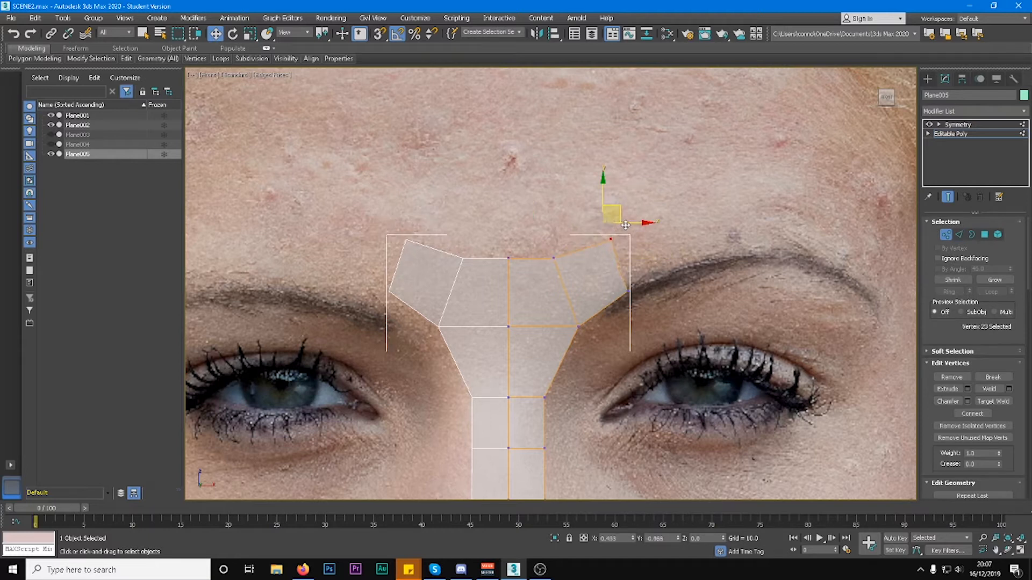
pyautogui.moveTo(493, 276); pyautogui.dragTo(531, 245)
# Extrude the new brow polygon's upper edge inward and target-weld its free corner to the top centre vertex.
pyautogui.press('2')
pyautogui.click(602, 241)
pyautogui.keyDown('shift'); pyautogui.moveTo(602, 241); pyautogui.dragTo(564, 226); pyautogui.keyUp('shift')
pyautogui.press('1')
pyautogui.hotkey('ctrl', 'w')
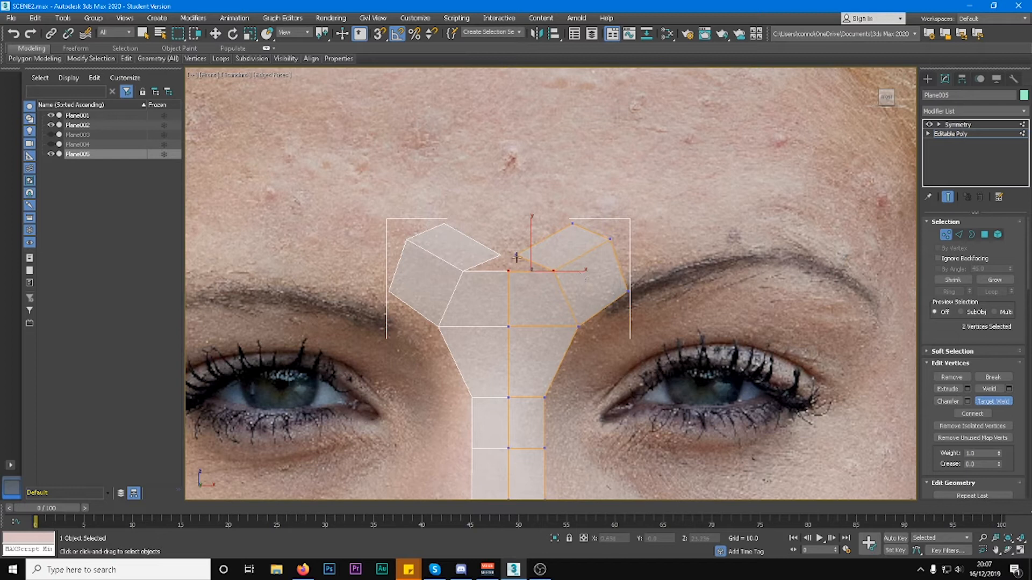
pyautogui.click(509, 268)
pyautogui.press('w')
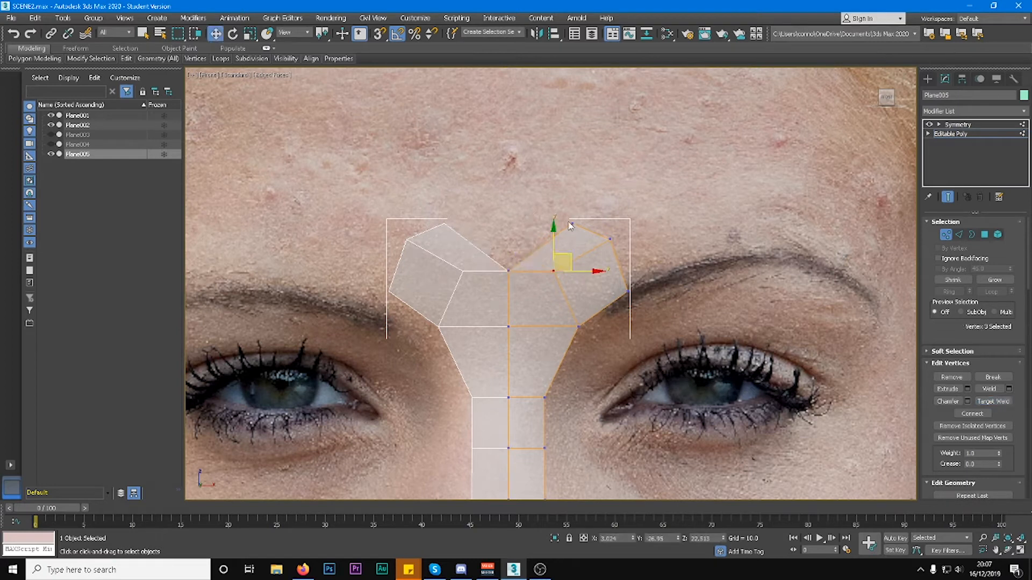
# Move the free top vertex of the new polygon onto the symmetry centreline above the brows.
pyautogui.click(571, 221)
pyautogui.moveTo(576, 213); pyautogui.dragTo(520, 187)
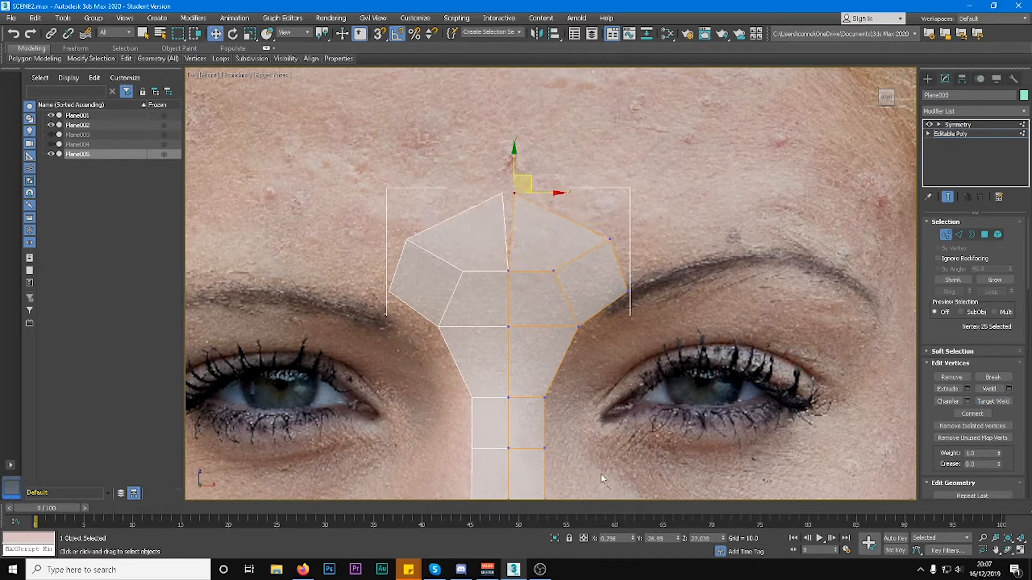
pyautogui.rightClick(634, 539)
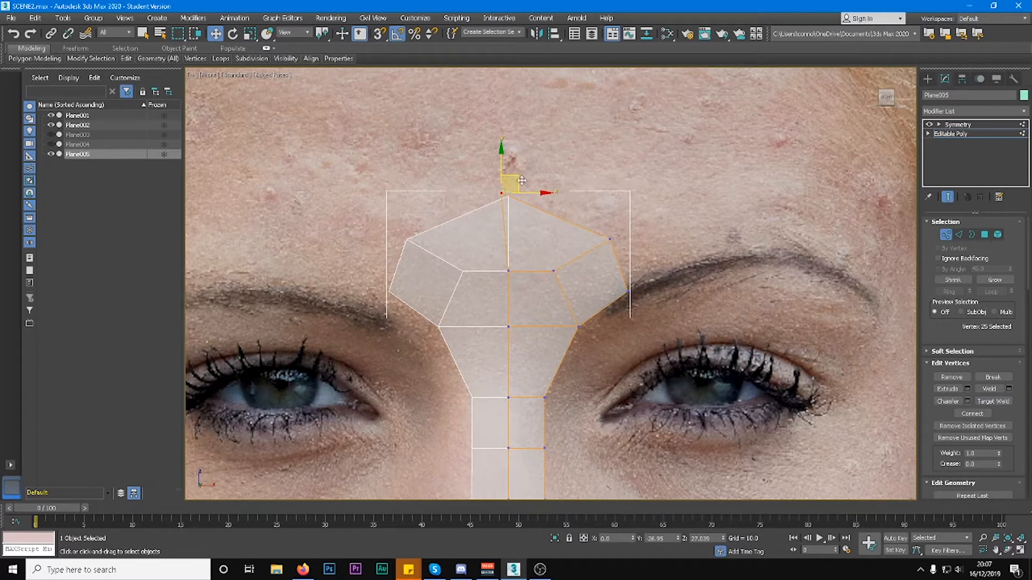
pyautogui.moveTo(534, 192); pyautogui.dragTo(540, 192)
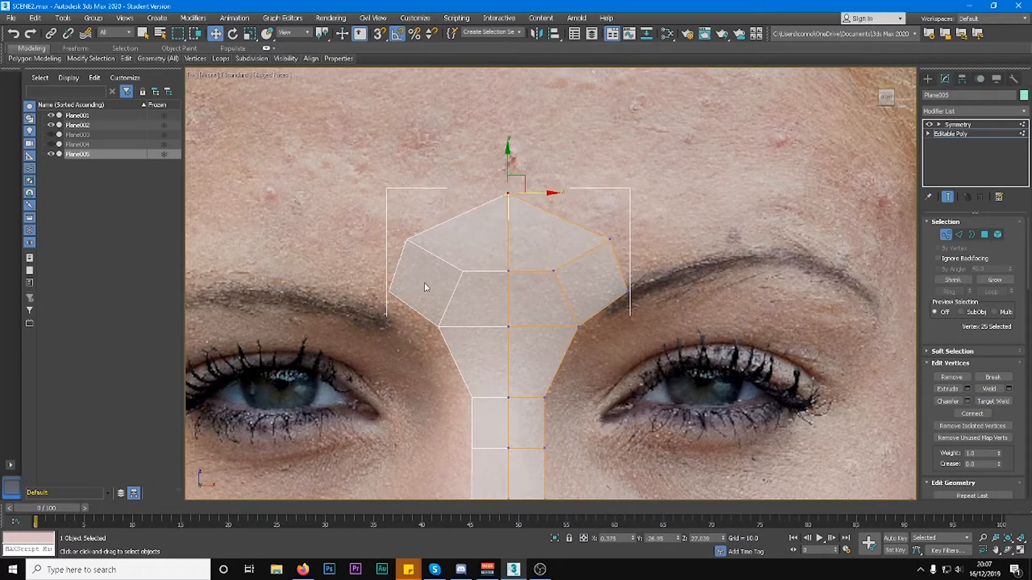
pyautogui.moveTo(676, 190); pyautogui.dragTo(675, 190)
# Round the polygon loop between the brows by repositioning its outer, inner and top centre vertices.
pyautogui.moveTo(630, 252); pyautogui.dragTo(601, 209)
pyautogui.click(611, 229)
pyautogui.moveTo(575, 253); pyautogui.dragTo(563, 275)
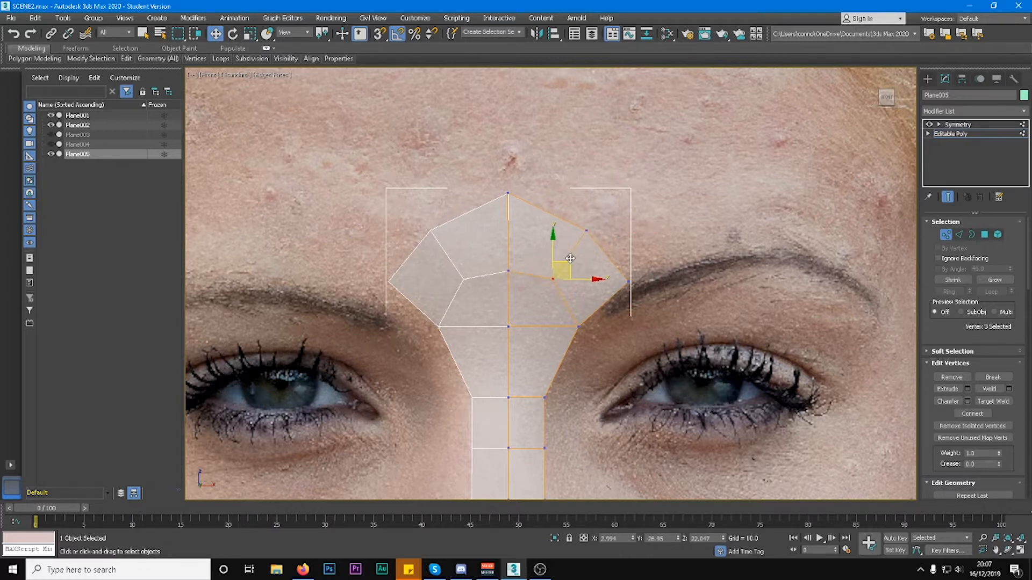
pyautogui.scroll(3, 571, 258)
pyautogui.moveTo(591, 208); pyautogui.dragTo(626, 174)
pyautogui.moveTo(465, 182); pyautogui.dragTo(496, 138)
# Try to extrude the loop's outer upper edge outward above the eyebrow.
pyautogui.scroll(-6, 501, 145)
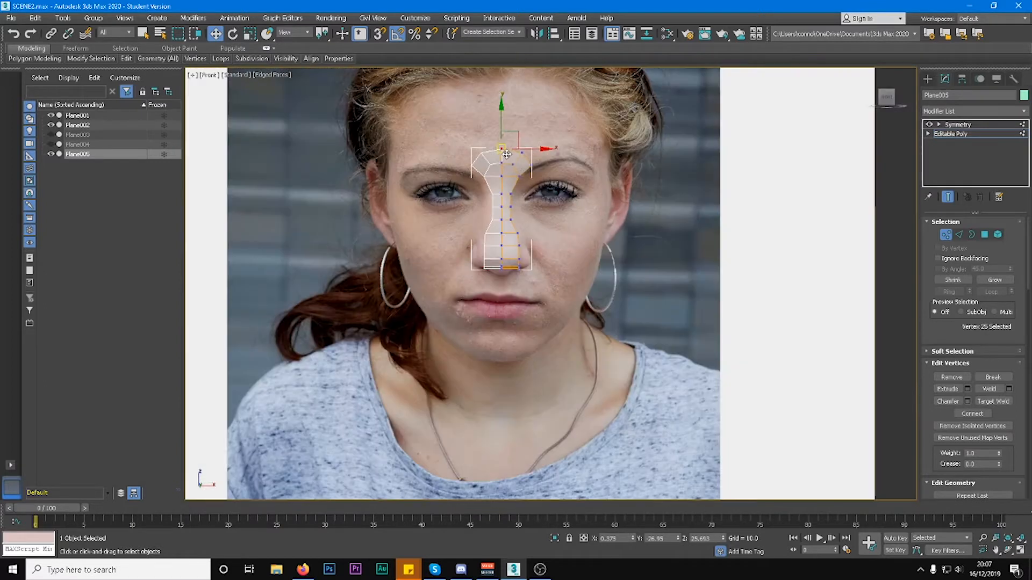
pyautogui.moveTo(520, 171); pyautogui.dragTo(590, 301, button='middle')
pyautogui.scroll(3, 529, 205)
pyautogui.scroll(2, 578, 204)
pyautogui.scroll(-3, 615, 261)
pyautogui.scroll(3, 615, 261)
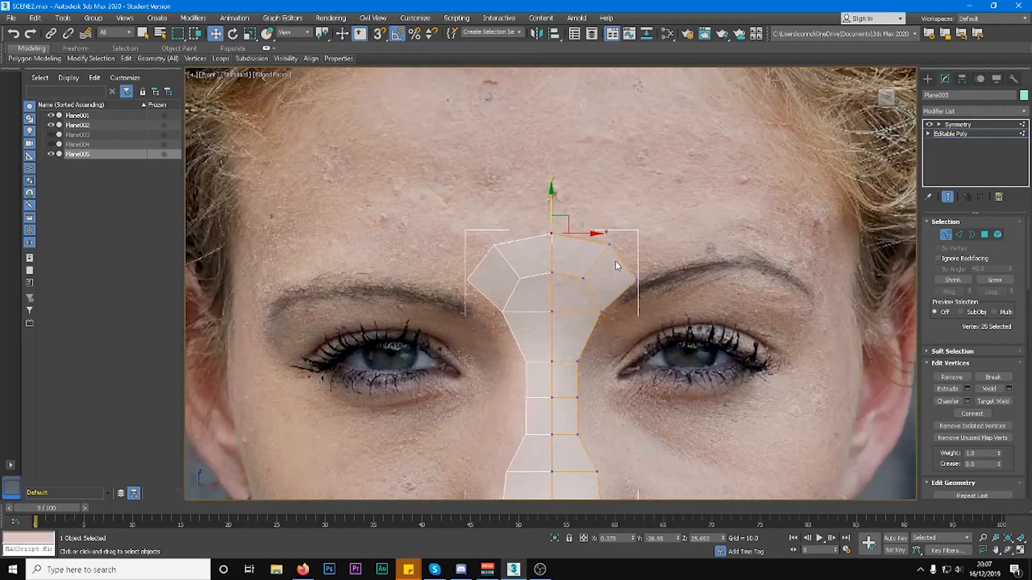
pyautogui.press('2')
pyautogui.click(624, 262)
pyautogui.keyDown('shift'); pyautogui.moveTo(637, 248); pyautogui.dragTo(739, 219); pyautogui.keyUp('shift')
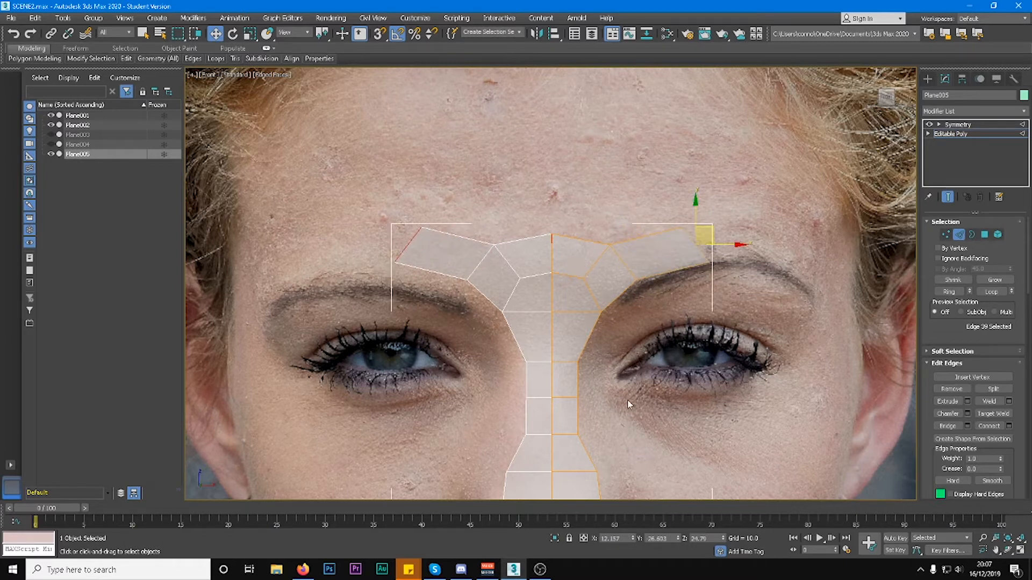
pyautogui.scroll(2, 613, 312)
pyautogui.scroll(-4, 604, 269)
pyautogui.scroll(5, 594, 256)
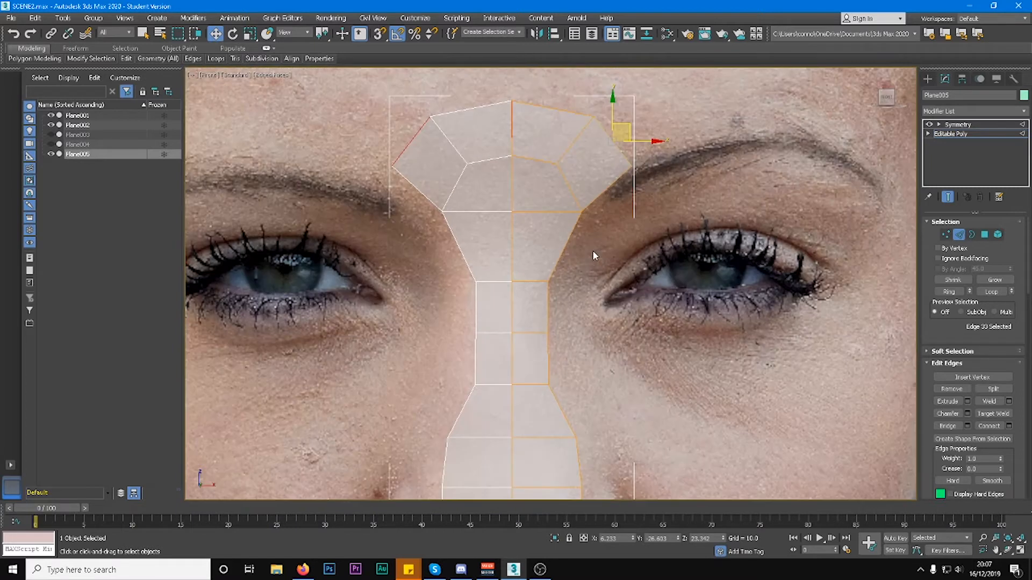
# Extrude the two connected side edges between the nose bridge and the eyebrow together towards the eye socket.
pyautogui.click(567, 249)
pyautogui.keyDown('shift'); pyautogui.moveTo(586, 246); pyautogui.dragTo(612, 262); pyautogui.keyUp('shift')
pyautogui.hotkey('ctrl', 'z')
pyautogui.keyDown('ctrl'); pyautogui.click(608, 189); pyautogui.keyUp('ctrl')
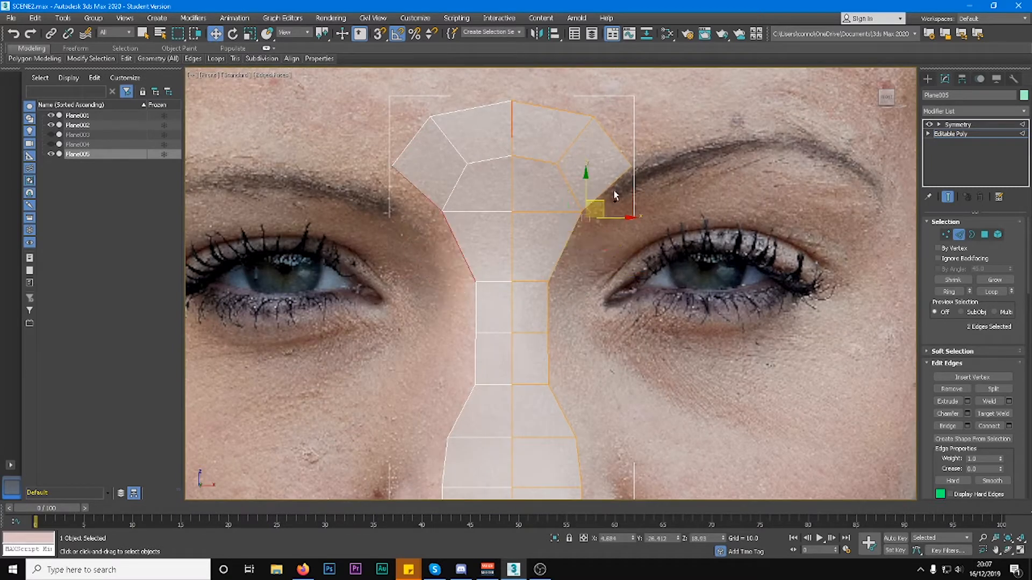
pyautogui.keyDown('shift'); pyautogui.moveTo(603, 204); pyautogui.dragTo(605, 298); pyautogui.keyUp('shift')
# Reposition the free vertices of the newly extruded side polygons around the inner corner of the eye and beneath the brow.
pyautogui.press('1')
pyautogui.moveTo(583, 340); pyautogui.dragTo(573, 299, button='middle')
pyautogui.click(571, 290)
pyautogui.moveTo(571, 290); pyautogui.dragTo(578, 256)
pyautogui.click(599, 226)
pyautogui.moveTo(616, 213); pyautogui.dragTo(622, 190)
pyautogui.click(651, 179)
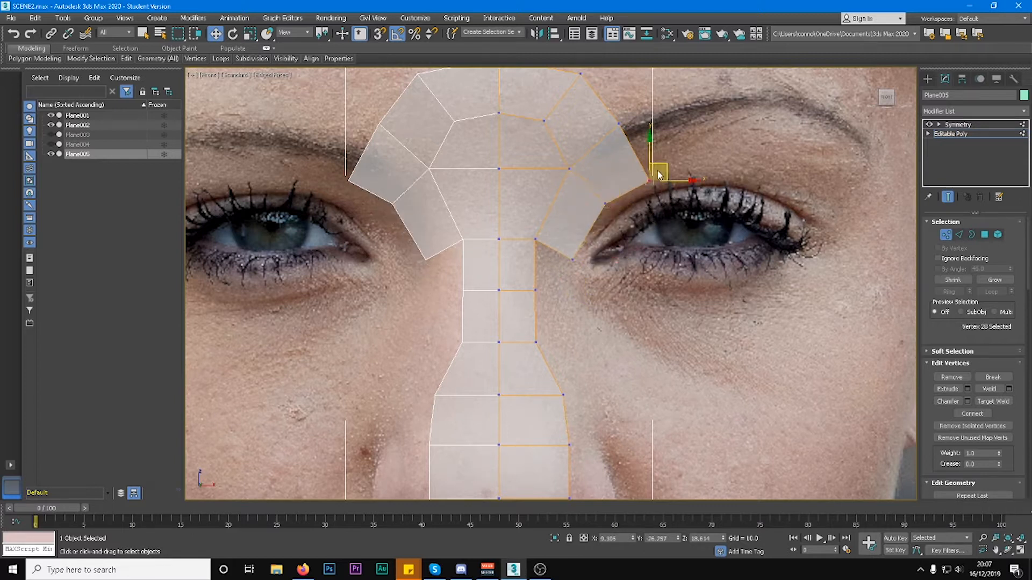
pyautogui.scroll(-4, 653, 194)
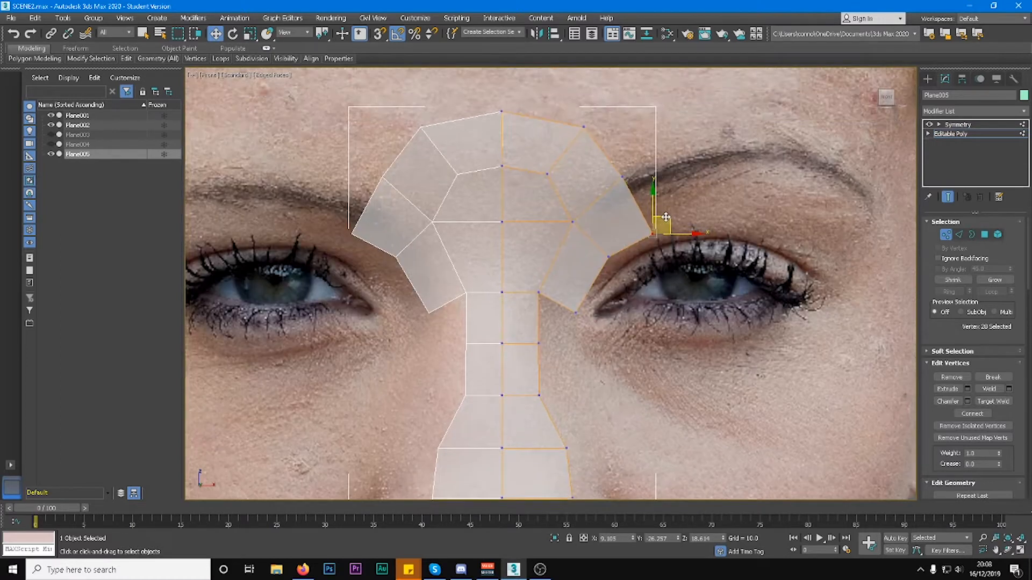
pyautogui.scroll(4, 644, 215)
pyautogui.press('2')
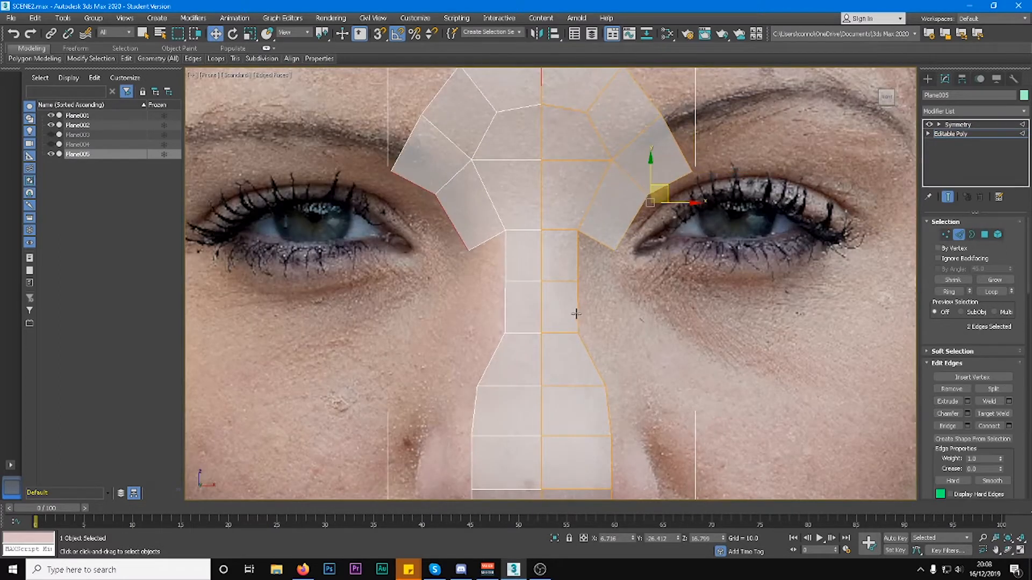
# Move the side vertices just above the nose tip inward to narrow the strip along the nose.
pyautogui.press('1')
pyautogui.moveTo(574, 424); pyautogui.dragTo(617, 386)
pyautogui.moveTo(602, 464); pyautogui.dragTo(633, 421)
pyautogui.moveTo(633, 421); pyautogui.dragTo(648, 243, button='middle')
pyautogui.moveTo(644, 334); pyautogui.dragTo(618, 323)
# Move the four outer vertices at the nose tip and its underside inward together.
pyautogui.scroll(3, 587, 364)
pyautogui.scroll(3, 610, 344)
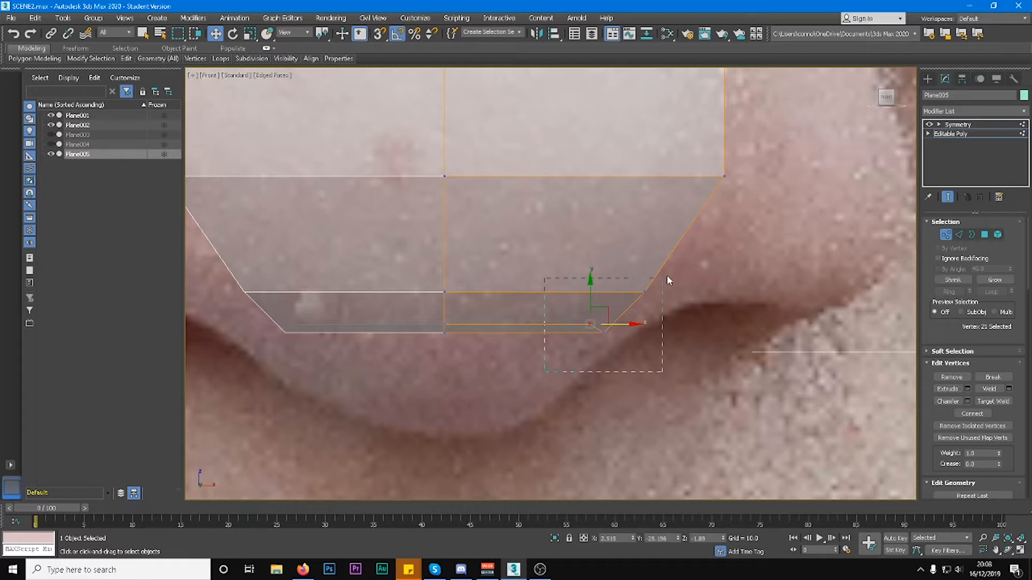
pyautogui.moveTo(758, 157); pyautogui.dragTo(758, 158)
pyautogui.moveTo(678, 278); pyautogui.dragTo(646, 282)
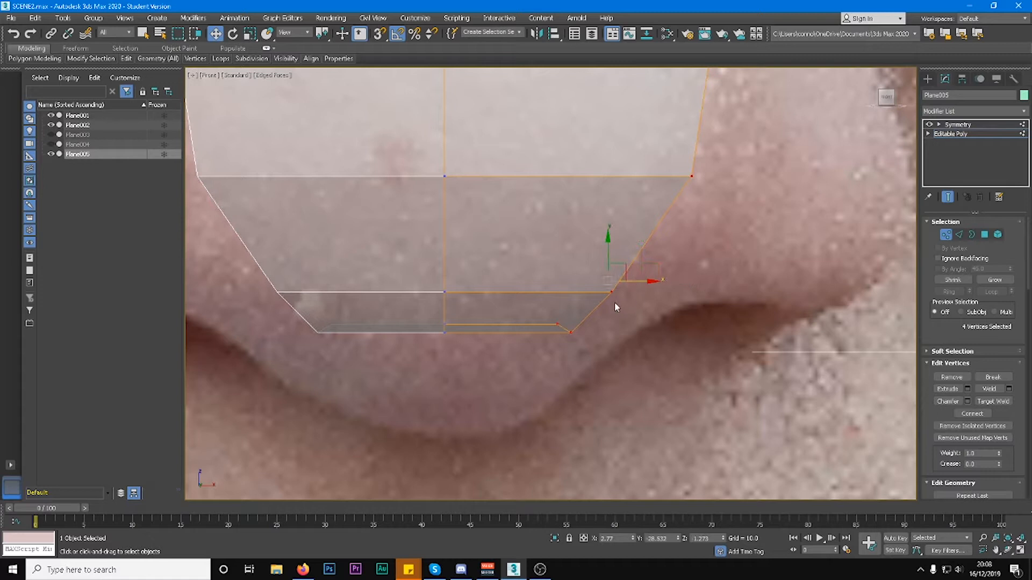
# Adjust the two outer vertices of the nose tip and the outer vertex just beneath them to round the tip.
pyautogui.scroll(-3, 614, 376)
pyautogui.moveTo(650, 212); pyautogui.dragTo(663, 290, button='middle')
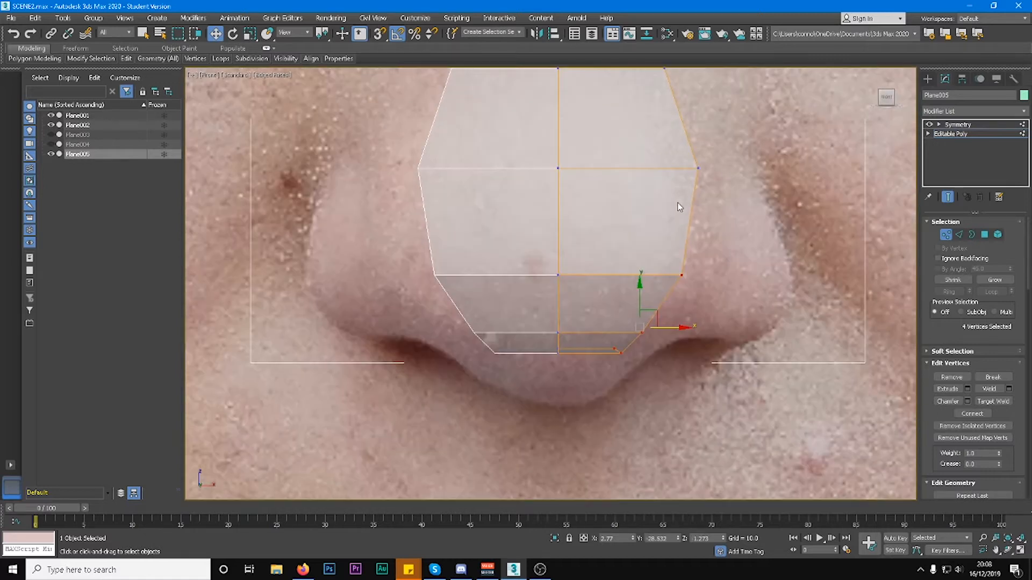
pyautogui.click(698, 168)
pyautogui.moveTo(714, 173)
pyautogui.mouseDown()
pyautogui.moveTo(705, 174)
pyautogui.moveTo(711, 159)
pyautogui.mouseUp()
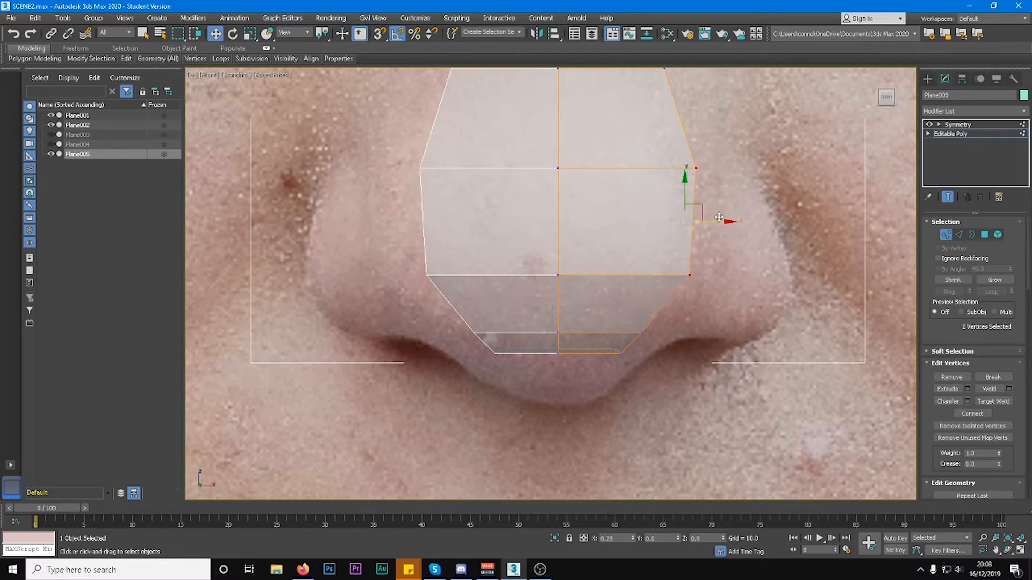
pyautogui.scroll(3, 624, 337)
pyautogui.scroll(-3, 625, 340)
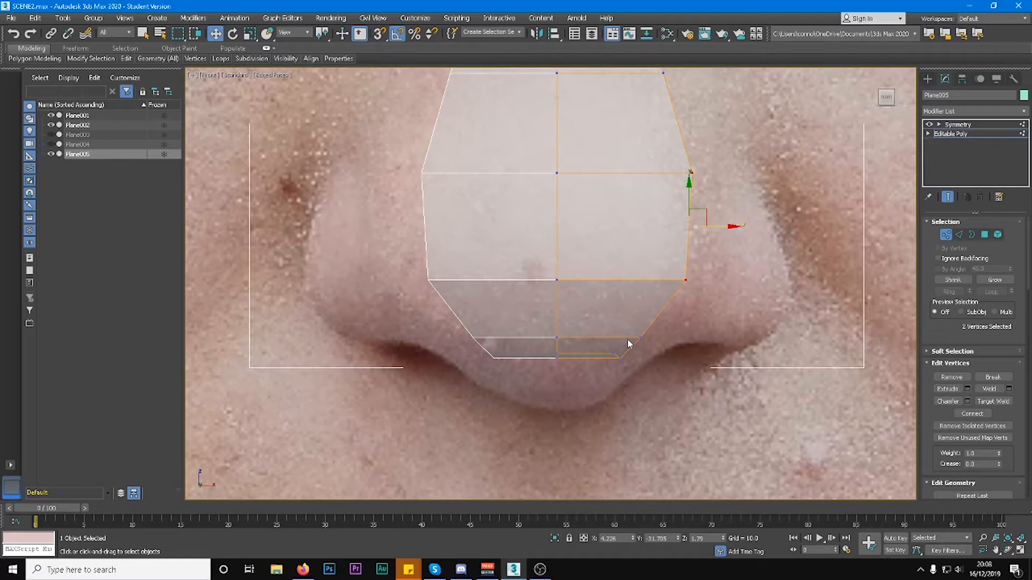
pyautogui.moveTo(666, 326); pyautogui.dragTo(660, 335)
# Shift the upper outer vertex of the nose tip inward, in line with the outer vertex below it.
pyautogui.moveTo(679, 244); pyautogui.dragTo(677, 288, button='middle')
pyautogui.scroll(-3, 673, 281)
pyautogui.keyDown('alt'); pyautogui.moveTo(675, 282); pyautogui.dragTo(676, 287, button='middle'); pyautogui.keyUp('alt')
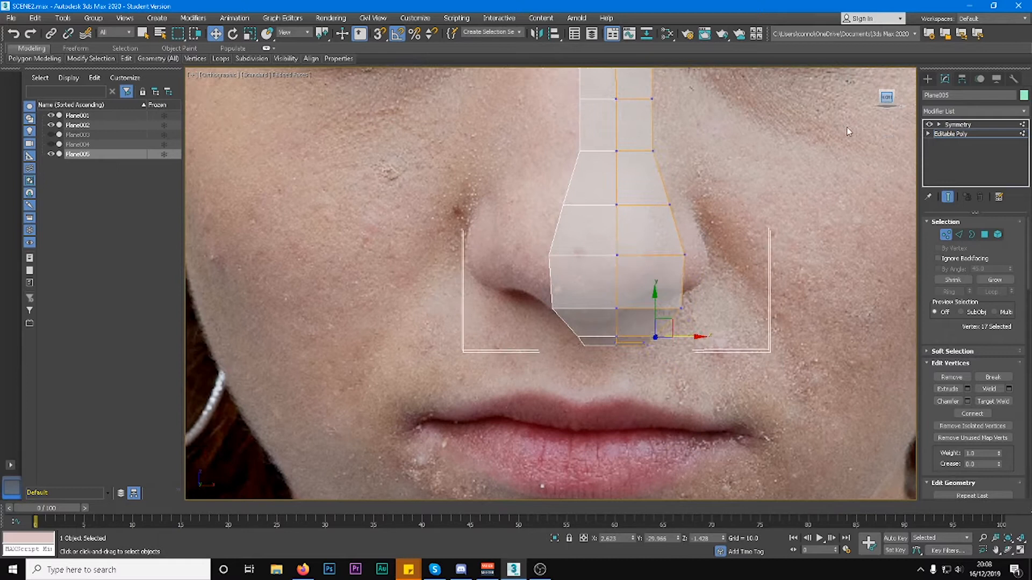
pyautogui.scroll(5, 693, 274)
pyautogui.moveTo(738, 285); pyautogui.dragTo(708, 290)
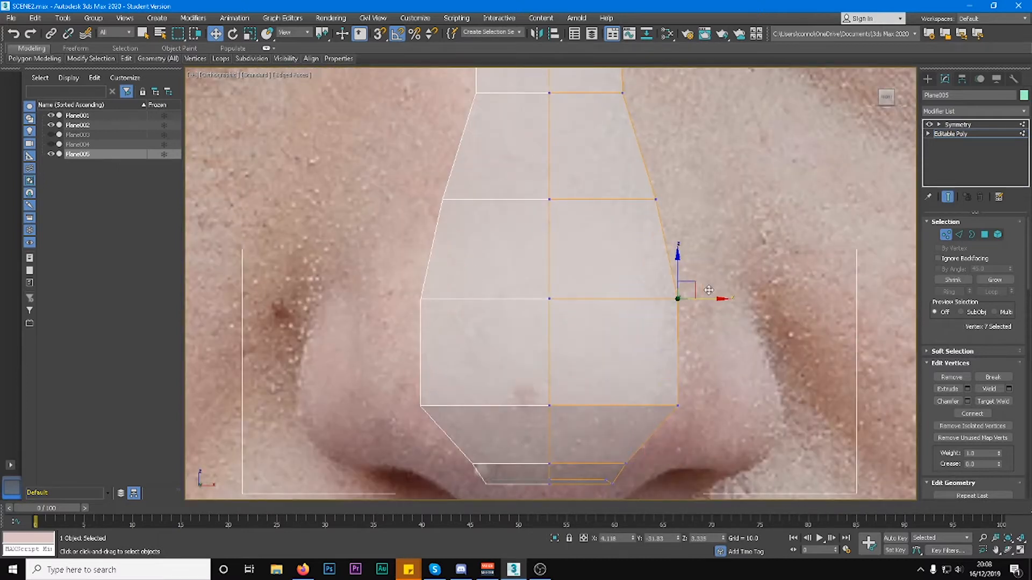
pyautogui.scroll(-8, 744, 218)
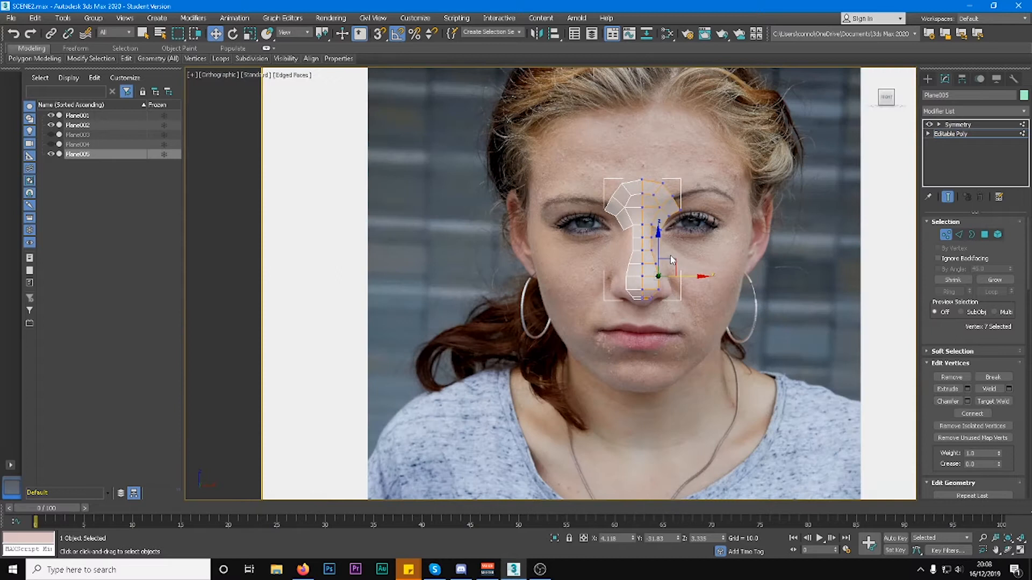
# Try to duplicate the front reference photo plane upward as a copy, and undo the attempt.
pyautogui.click(927, 80)
pyautogui.scroll(6, 688, 306)
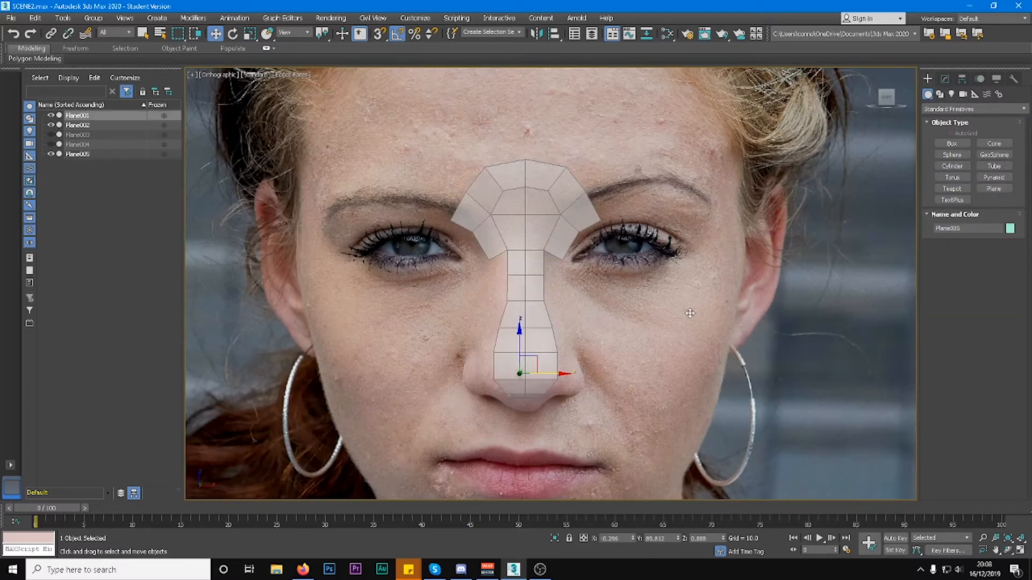
pyautogui.scroll(-7, 690, 314)
pyautogui.moveTo(690, 313); pyautogui.dragTo(592, 147, button='middle')
pyautogui.scroll(7, 564, 127)
pyautogui.scroll(3, 513, 259)
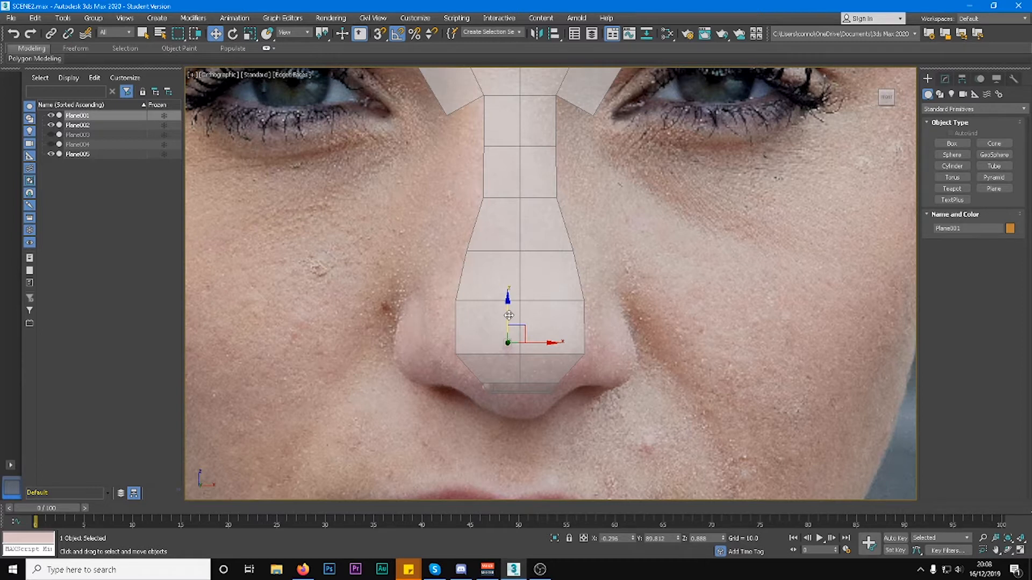
pyautogui.moveTo(509, 315); pyautogui.dragTo(521, 284)
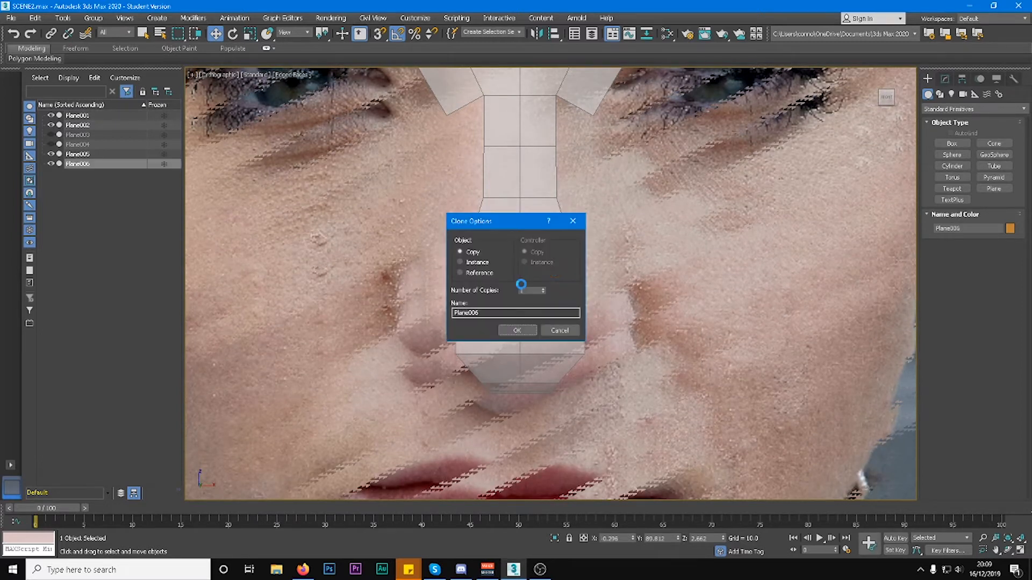
pyautogui.click(560, 330)
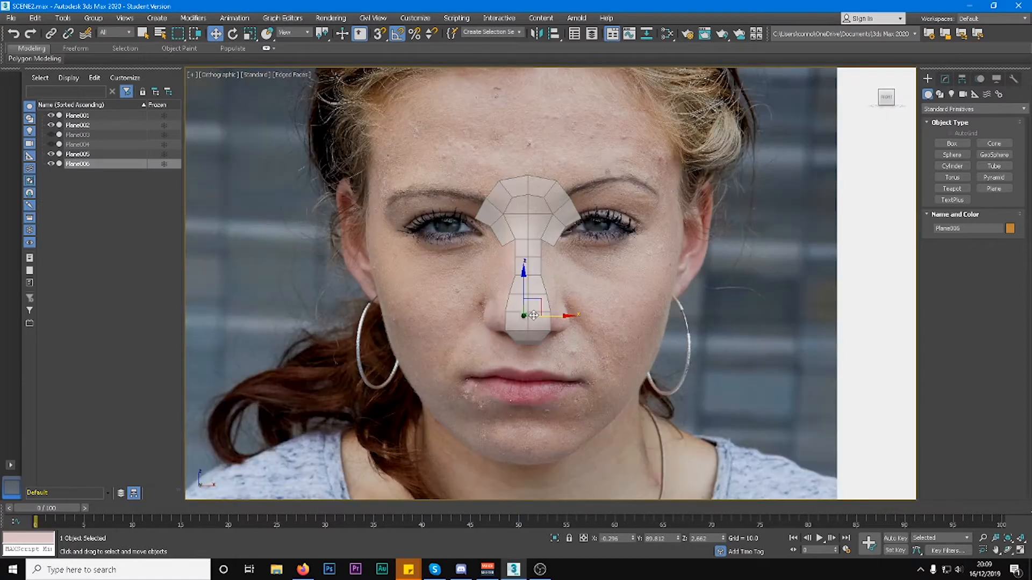
pyautogui.keyDown('alt'); pyautogui.moveTo(551, 303); pyautogui.dragTo(487, 327, button='middle'); pyautogui.keyUp('alt')
pyautogui.moveTo(544, 323); pyautogui.dragTo(458, 345)
pyautogui.hotkey('ctrl', 'z')
# Duplicate the front reference photo plane as a copy slightly in front of the original and return to the front view.
pyautogui.keyDown('shift'); pyautogui.moveTo(550, 321); pyautogui.dragTo(541, 325); pyautogui.keyUp('shift')
pyautogui.click(517, 331)
pyautogui.click(884, 105)
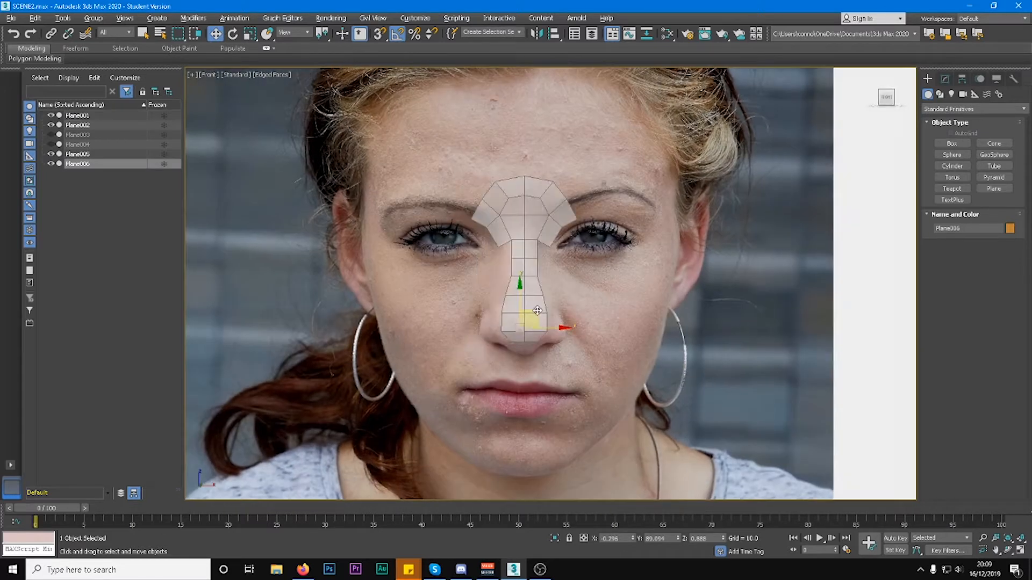
# Raise the copied photo plane to about Z 2.2 so the photo's nose lines up with the mesh.
pyautogui.scroll(5, 541, 282)
pyautogui.keyDown('shift'); pyautogui.moveTo(541, 283); pyautogui.dragTo(546, 279); pyautogui.keyUp('shift')
pyautogui.click(544, 331)
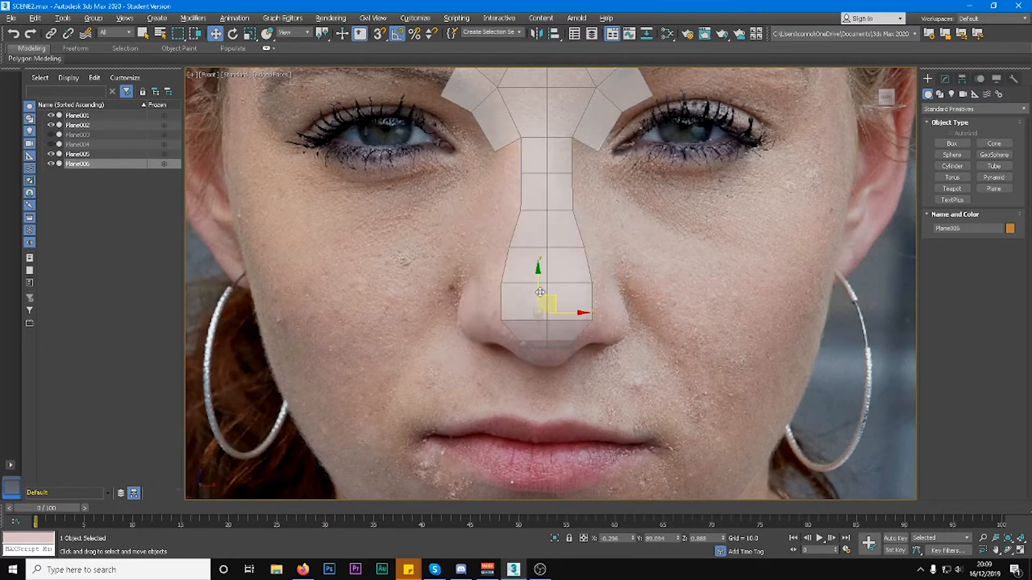
pyautogui.moveTo(532, 270); pyautogui.dragTo(536, 273)
pyautogui.scroll(-5, 576, 188)
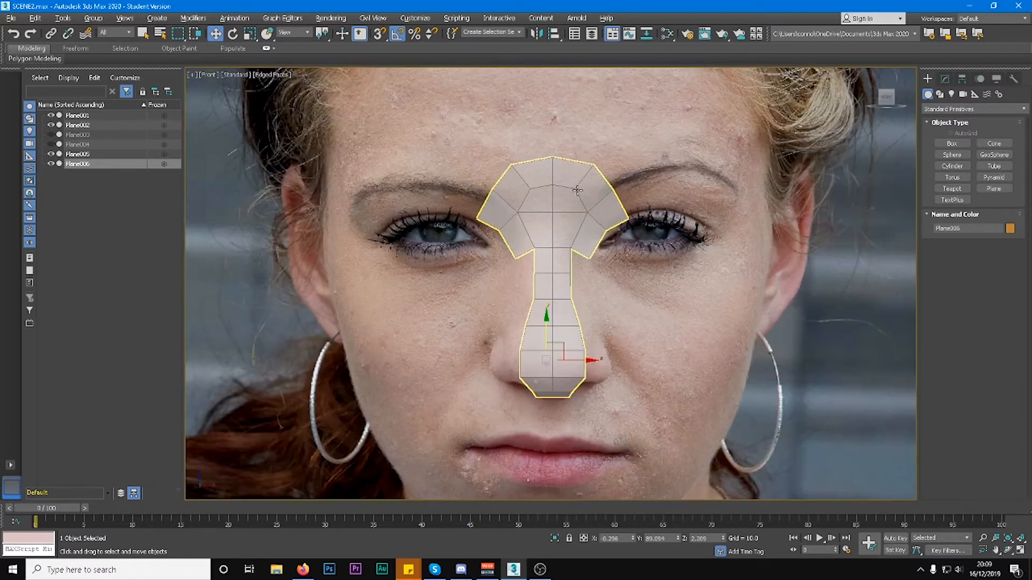
# Select the nose mesh and open its Editable Poly vertices for editing beneath the Symmetry modifier.
pyautogui.moveTo(578, 193)
pyautogui.keyDown('alt'); pyautogui.mouseDown(button='middle')
pyautogui.moveTo(564, 210)
pyautogui.moveTo(578, 197)
pyautogui.mouseUp(button='middle'); pyautogui.keyUp('alt')
pyautogui.click(887, 99)
pyautogui.scroll(5, 580, 194)
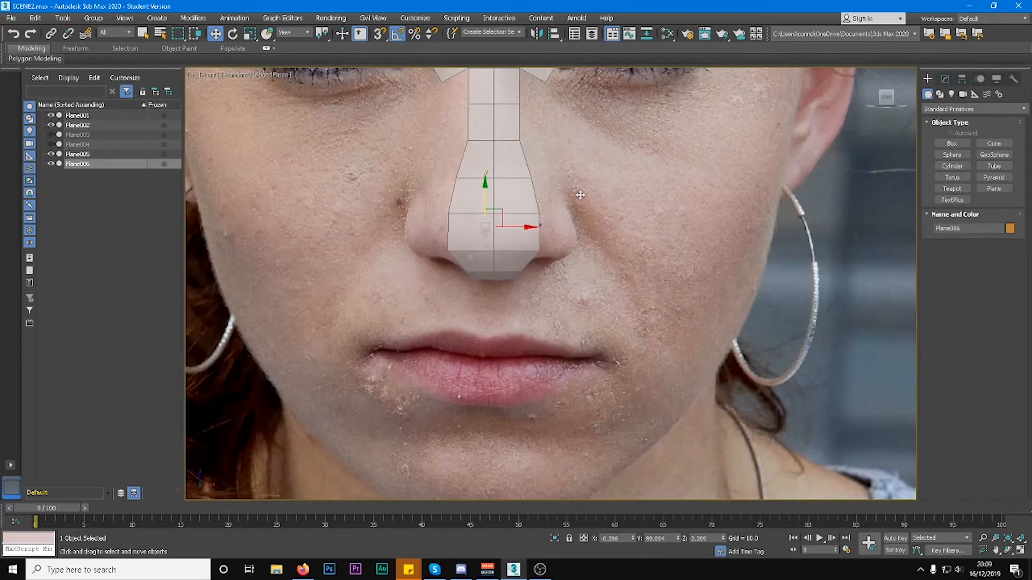
pyautogui.scroll(2, 505, 247)
pyautogui.moveTo(505, 247); pyautogui.dragTo(542, 262, button='middle')
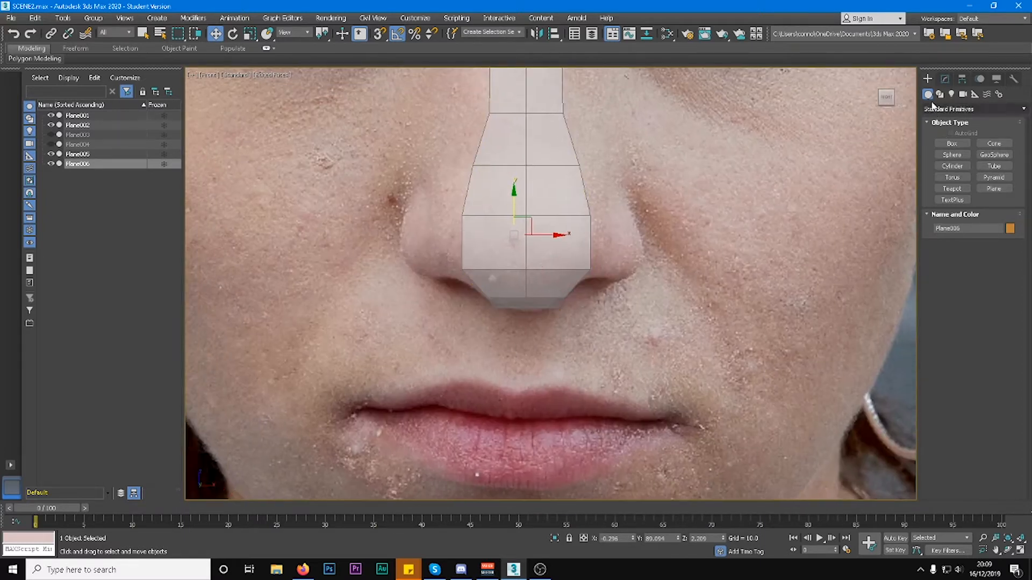
pyautogui.click(945, 79)
pyautogui.click(577, 241)
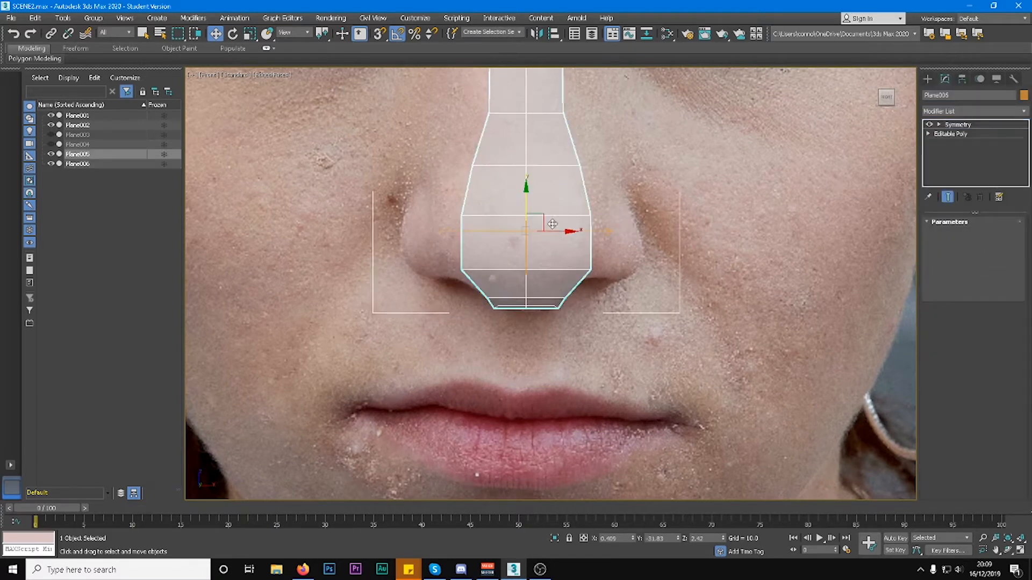
pyautogui.click(952, 134)
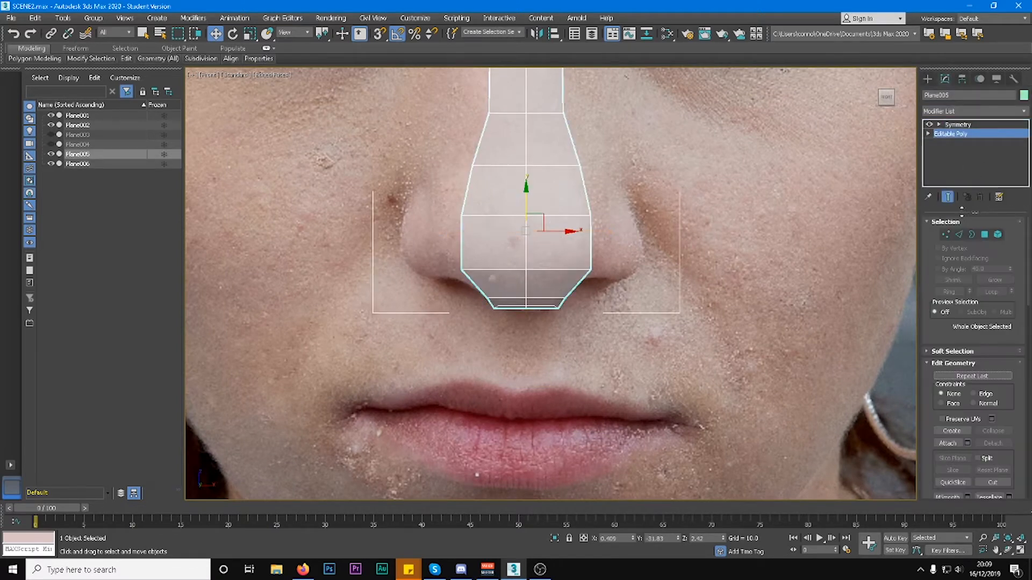
pyautogui.click(948, 237)
# Reposition the vertices along the underside of the nose tip to follow the realigned photo.
pyautogui.scroll(4, 570, 275)
pyautogui.moveTo(506, 392); pyautogui.dragTo(535, 354)
pyautogui.moveTo(430, 388); pyautogui.dragTo(446, 355)
pyautogui.hotkey('ctrl', 'z')
pyautogui.click(537, 342)
# Fit the centre and outer vertices at the base of the nose tip to the photo, nudging the outer one inward.
pyautogui.moveTo(683, 231); pyautogui.dragTo(682, 231)
pyautogui.moveTo(630, 260)
pyautogui.mouseDown()
pyautogui.moveTo(618, 286)
pyautogui.moveTo(637, 251)
pyautogui.mouseUp()
pyautogui.click(446, 261)
pyautogui.click(622, 288)
pyautogui.moveTo(724, 237); pyautogui.dragTo(724, 236)
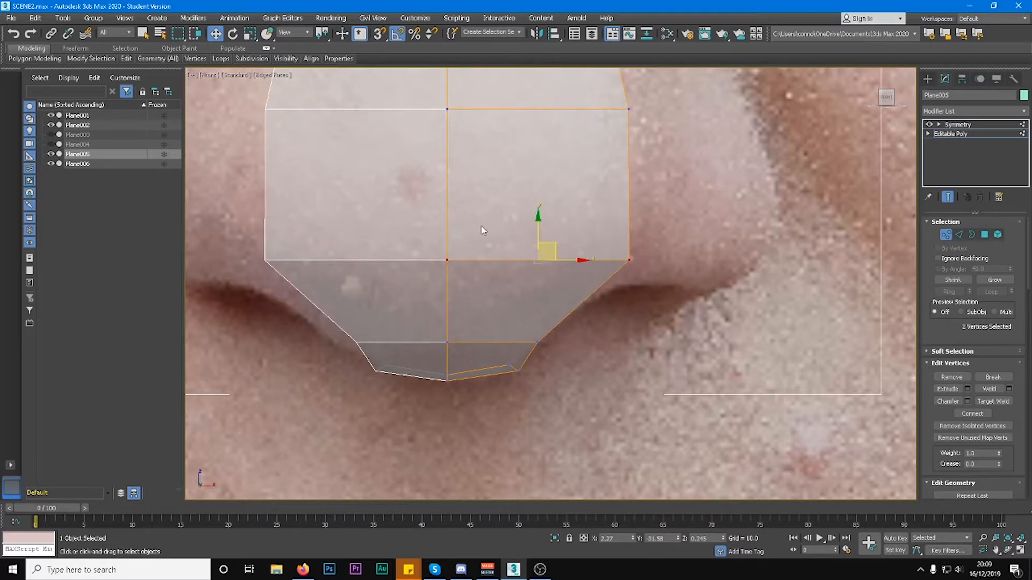
pyautogui.click(537, 237)
pyautogui.hotkey('ctrl', 'z')
pyautogui.moveTo(539, 228); pyautogui.dragTo(533, 246)
pyautogui.click(629, 279)
pyautogui.moveTo(651, 279); pyautogui.dragTo(638, 279)
# Adjust the outer vertices above the nose tip so the strip widens smoothly from the bridge down to the tip.
pyautogui.scroll(-2, 633, 194)
pyautogui.moveTo(634, 194); pyautogui.dragTo(629, 280, button='middle')
pyautogui.moveTo(677, 192); pyautogui.dragTo(677, 191)
pyautogui.moveTo(642, 223); pyautogui.dragTo(642, 232)
pyautogui.moveTo(631, 150); pyautogui.dragTo(642, 284, button='middle')
pyautogui.moveTo(586, 262); pyautogui.dragTo(640, 259)
pyautogui.scroll(-5, 639, 259)
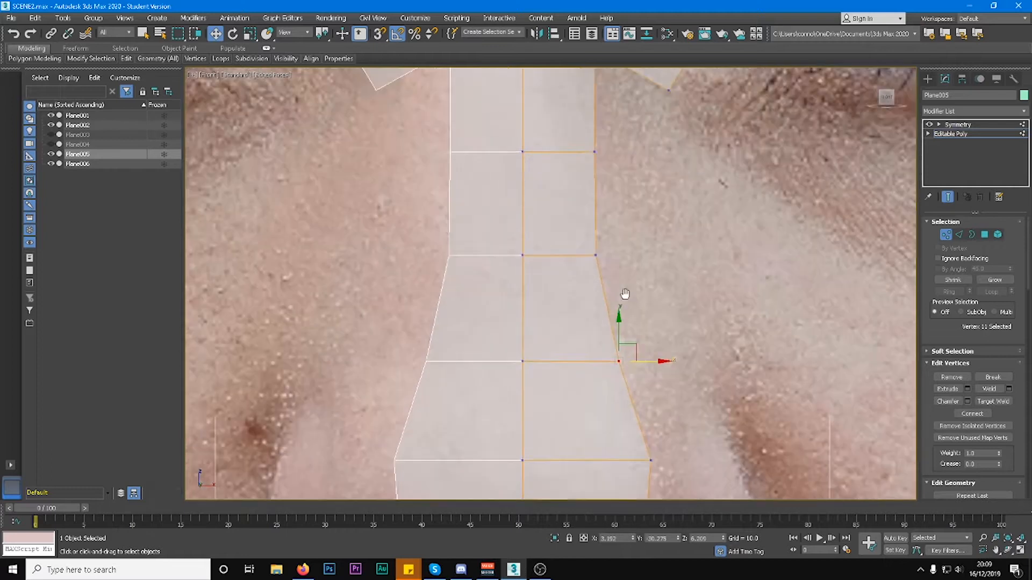
pyautogui.moveTo(649, 210); pyautogui.dragTo(649, 227, button='middle')
# Extrude the five connected side edges from the nose bridge to the tip outward and back along the side of the nose.
pyautogui.press('2')
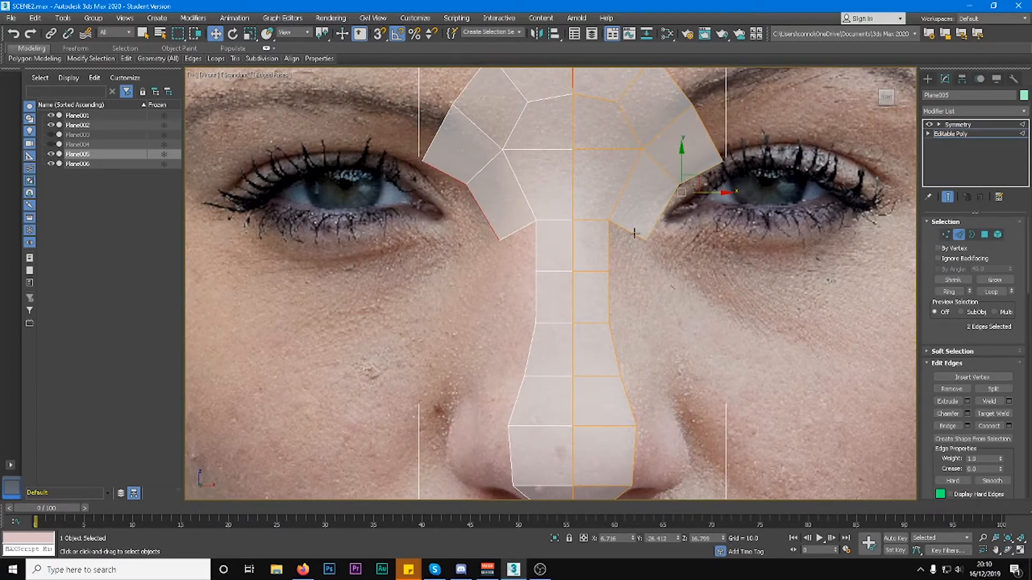
pyautogui.click(608, 265)
pyautogui.keyDown('ctrl'); pyautogui.click(616, 346); pyautogui.keyUp('ctrl')
pyautogui.keyDown('ctrl'); pyautogui.click(631, 410); pyautogui.keyUp('ctrl')
pyautogui.scroll(3, 596, 334)
pyautogui.keyDown('ctrl'); pyautogui.click(595, 363); pyautogui.keyUp('ctrl')
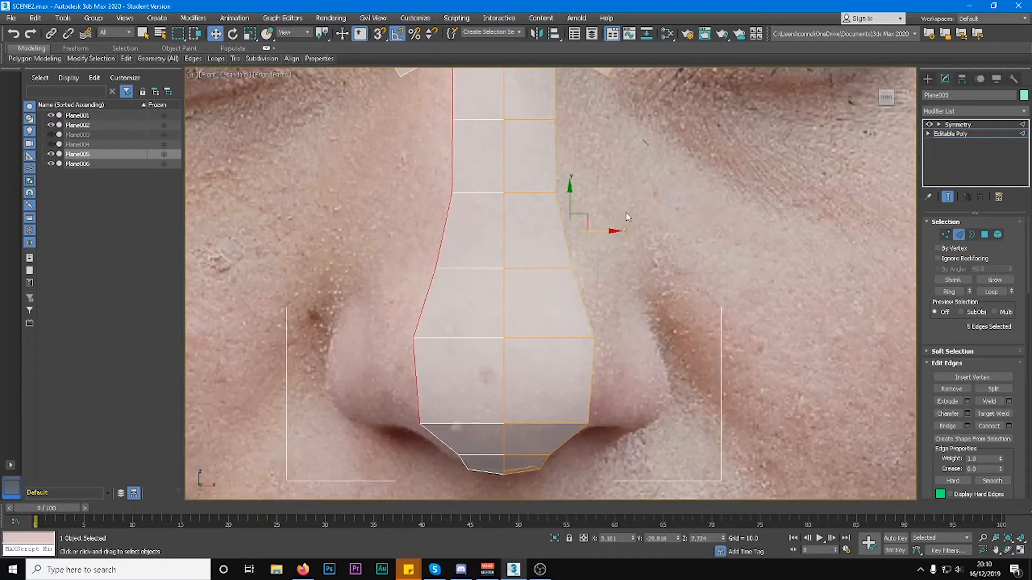
pyautogui.scroll(-3, 626, 217)
pyautogui.keyDown('alt'); pyautogui.moveTo(622, 270); pyautogui.dragTo(663, 207, button='middle'); pyautogui.keyUp('alt')
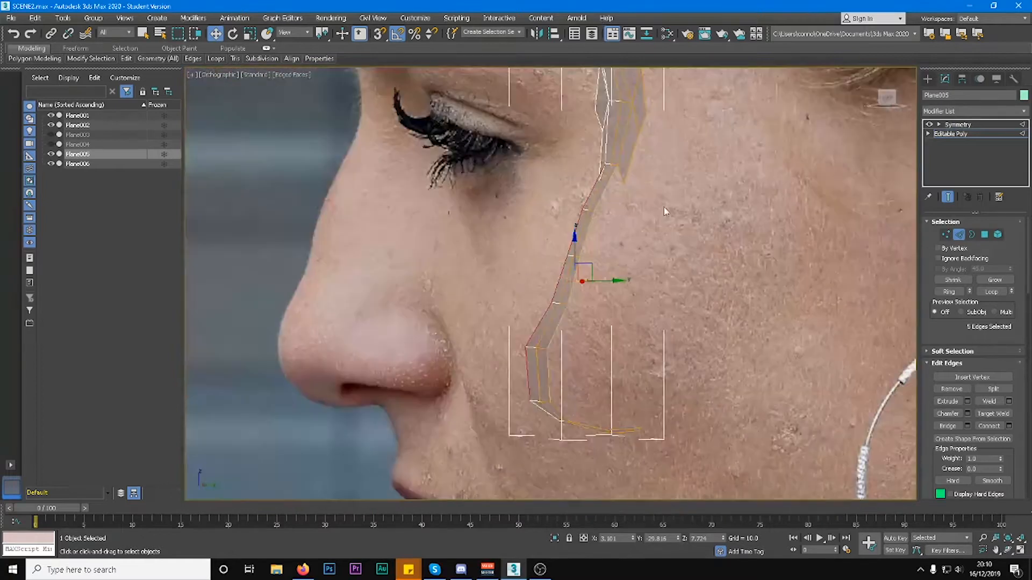
pyautogui.click(888, 98)
pyautogui.scroll(4, 586, 327)
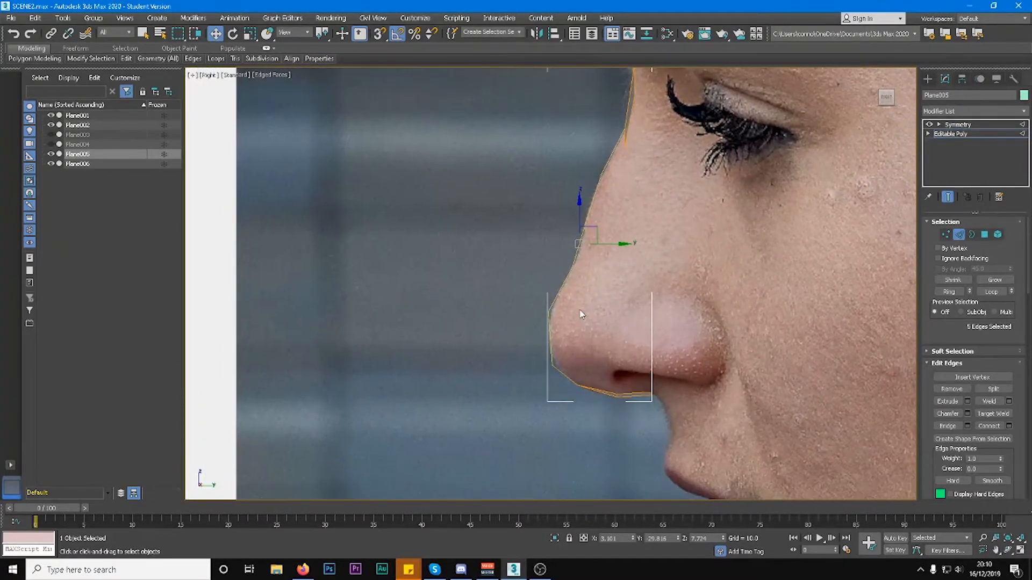
pyautogui.scroll(-6, 620, 306)
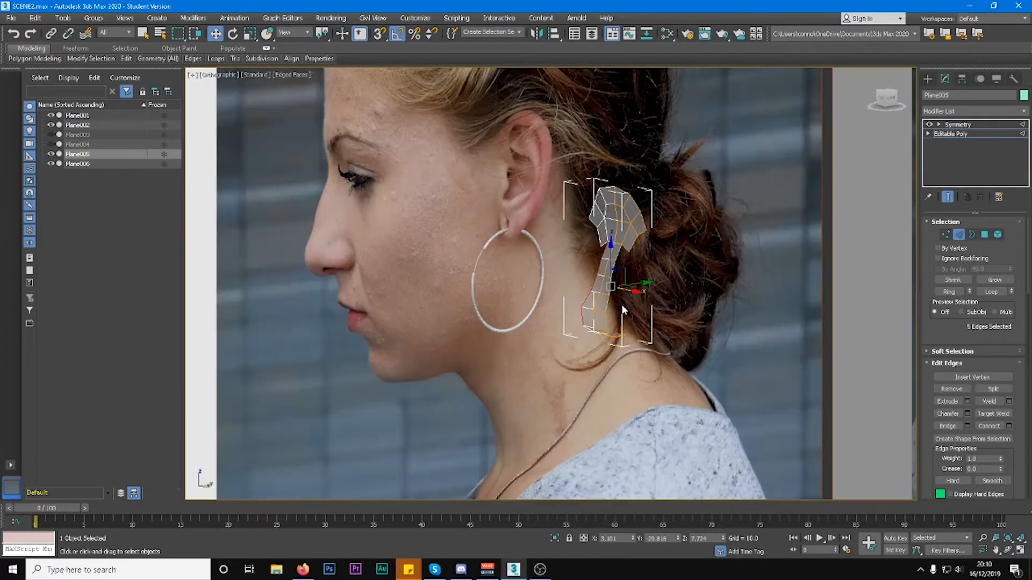
pyautogui.scroll(3, 618, 304)
pyautogui.moveTo(628, 269)
pyautogui.keyDown('alt'); pyautogui.mouseDown(button='middle')
pyautogui.moveTo(639, 262)
pyautogui.moveTo(633, 250)
pyautogui.moveTo(644, 271)
pyautogui.mouseUp(button='middle'); pyautogui.keyUp('alt')
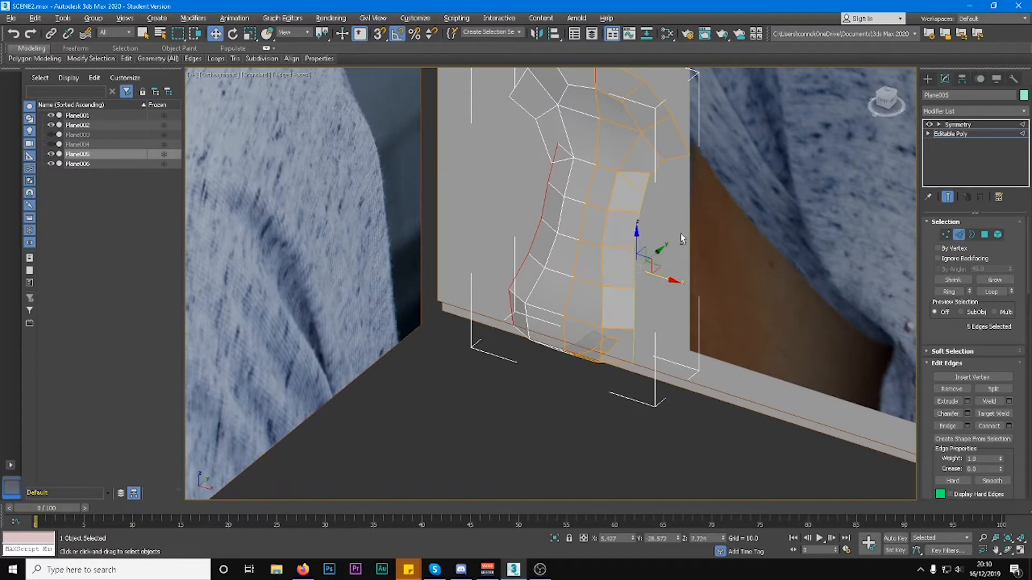
# Lower the extruded side edges in the front view so their upper end meets the polygon at the inner eye corner.
pyautogui.press('f')
pyautogui.click(882, 102)
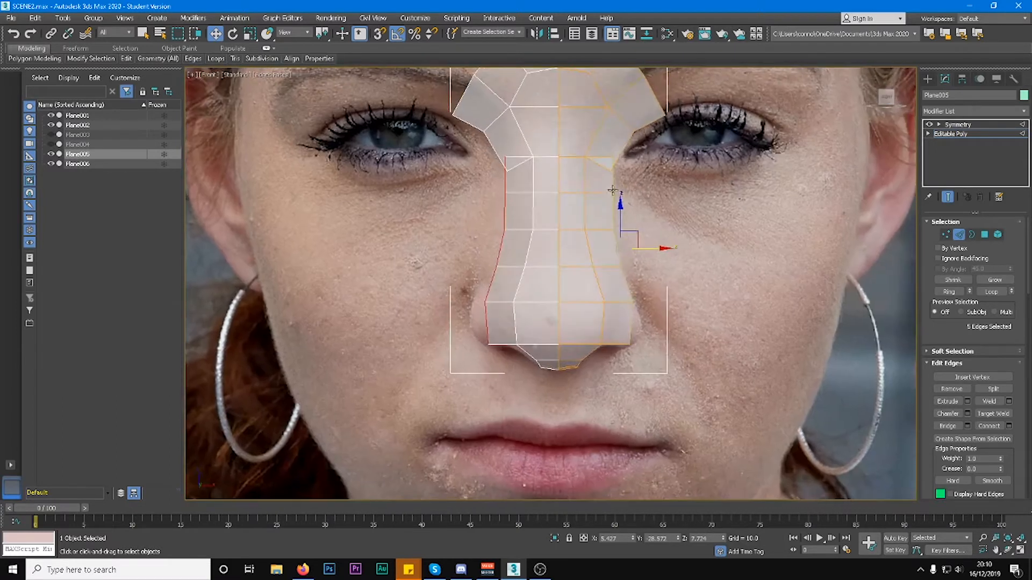
pyautogui.click(946, 234)
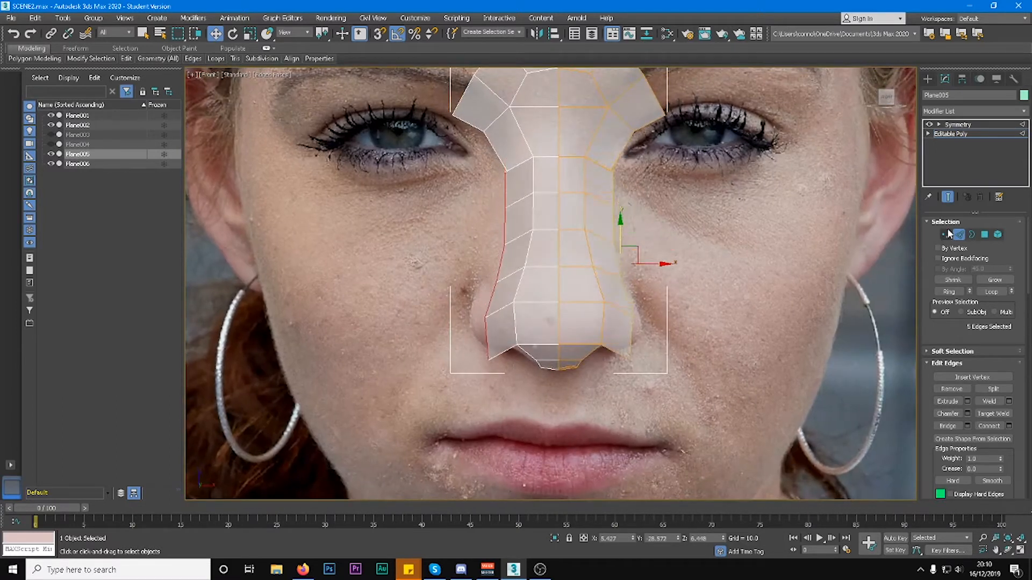
# Target Weld the top outer vertex of the new nose side strip to the neighbouring corner vertex of the eye polygon.
pyautogui.click(993, 402)
pyautogui.scroll(4, 616, 176)
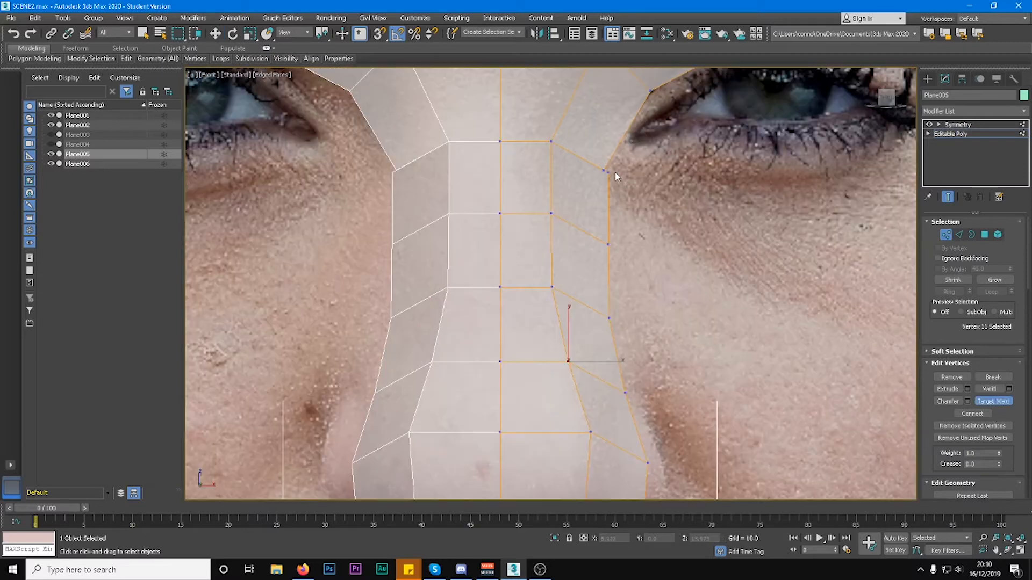
pyautogui.scroll(-5, 604, 168)
pyautogui.scroll(6, 594, 306)
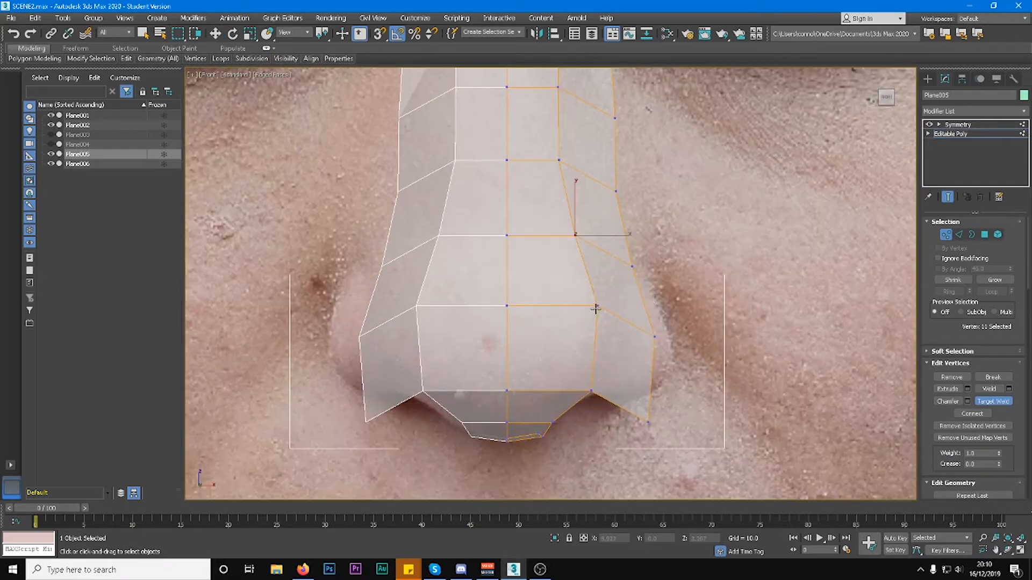
pyautogui.press('w')
pyautogui.keyDown('alt'); pyautogui.moveTo(660, 252); pyautogui.dragTo(630, 381, button='middle'); pyautogui.keyUp('alt')
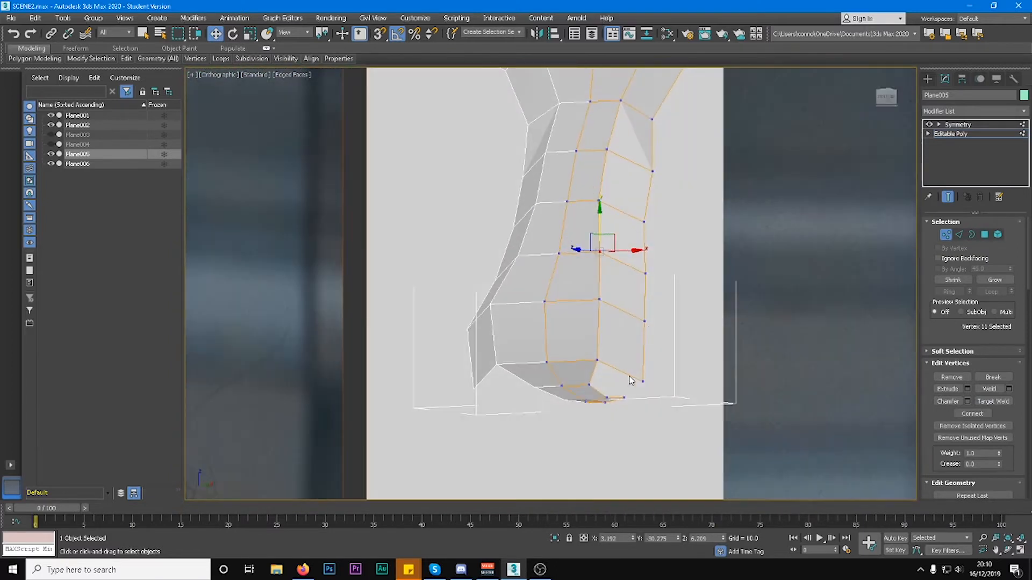
# Raise the five outer vertices of the nose side strip slightly and move them inward in the front view to narrow the strip.
pyautogui.moveTo(691, 210); pyautogui.dragTo(691, 209)
pyautogui.keyDown('alt'); pyautogui.moveTo(691, 208); pyautogui.dragTo(645, 227, button='middle'); pyautogui.keyUp('alt')
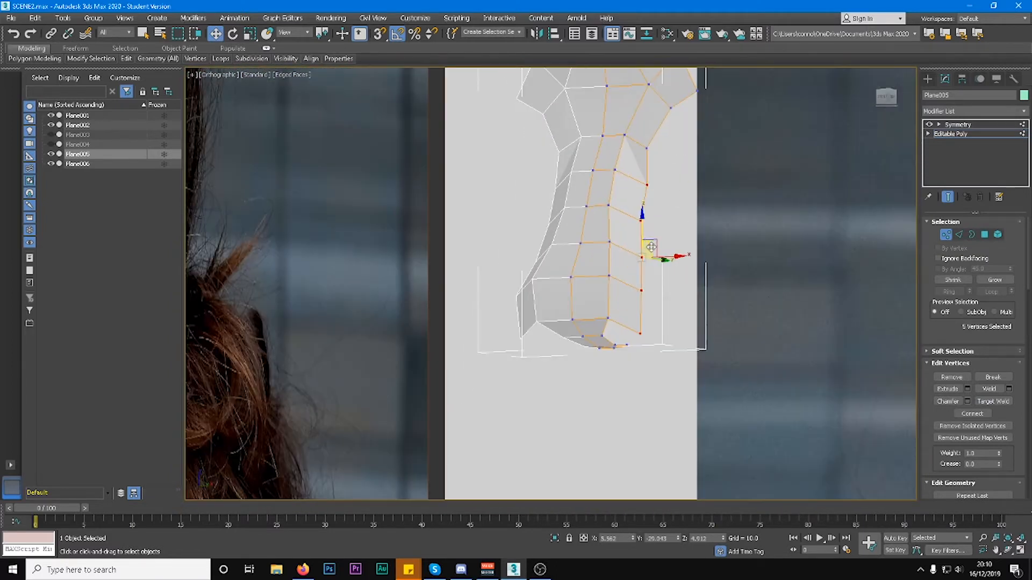
pyautogui.moveTo(645, 227); pyautogui.dragTo(645, 231)
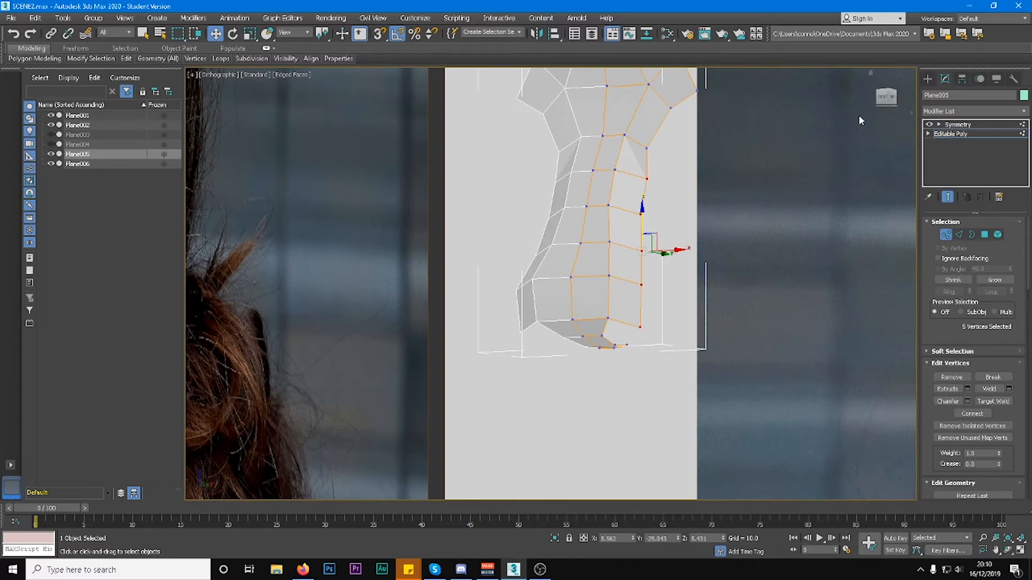
pyautogui.click(886, 98)
pyautogui.scroll(8, 506, 233)
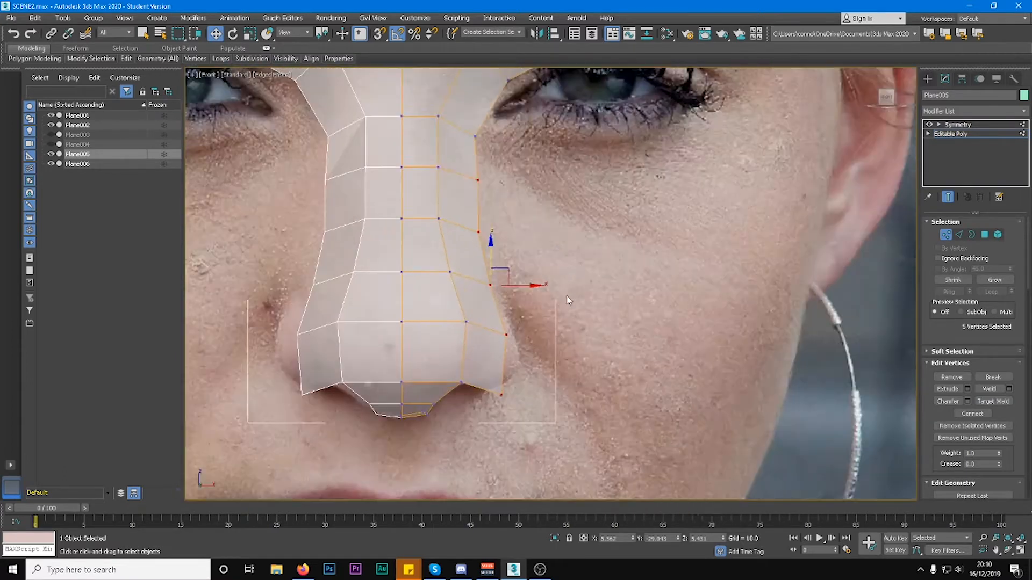
pyautogui.moveTo(499, 280); pyautogui.dragTo(471, 269)
pyautogui.moveTo(471, 269); pyautogui.dragTo(563, 289, button='middle')
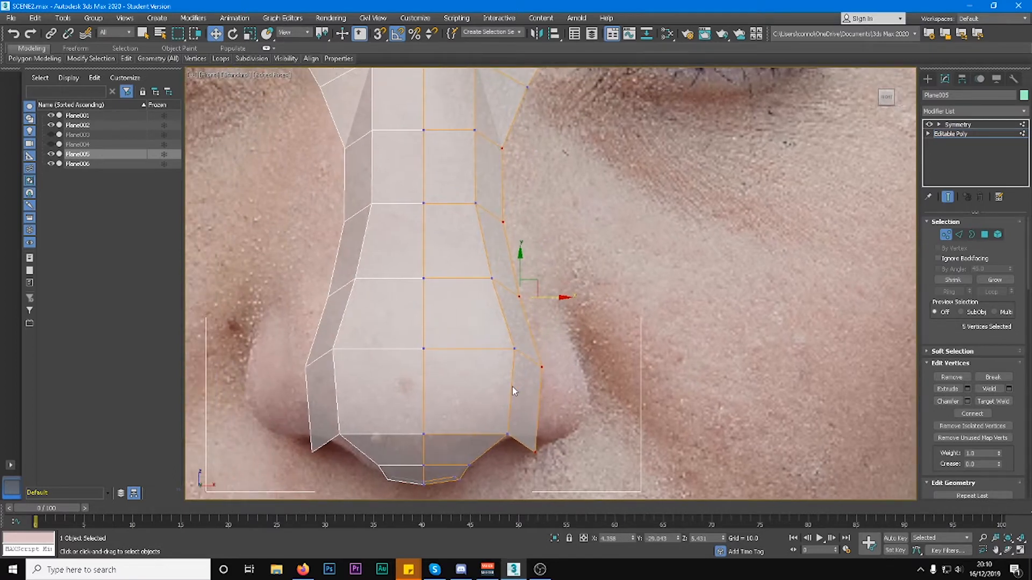
# Level the five side vertices with their neighbouring rows in the front view and adjust their depth in the side view.
pyautogui.moveTo(512, 391); pyautogui.dragTo(517, 393, button='middle')
pyautogui.moveTo(522, 260); pyautogui.dragTo(528, 250)
pyautogui.moveTo(527, 250); pyautogui.dragTo(560, 266, button='middle')
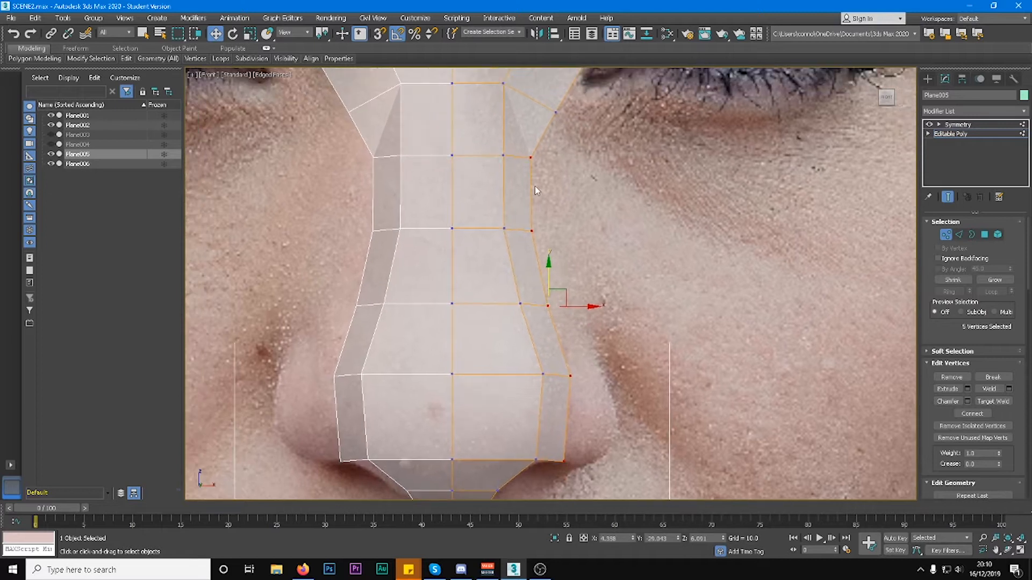
pyautogui.moveTo(585, 307); pyautogui.dragTo(579, 307)
pyautogui.keyDown('alt'); pyautogui.moveTo(580, 307); pyautogui.dragTo(512, 307, button='middle'); pyautogui.keyUp('alt')
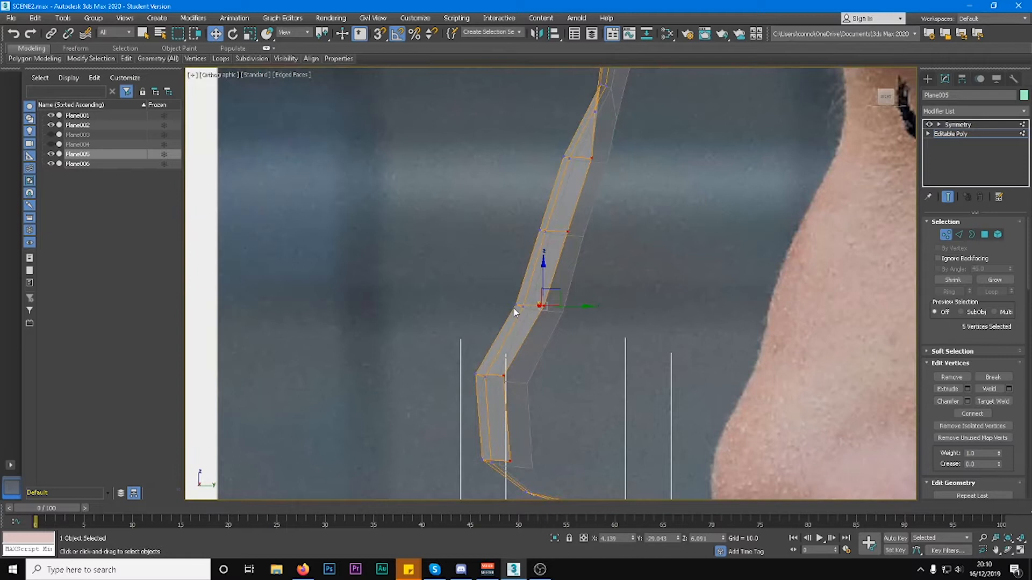
pyautogui.moveTo(571, 307); pyautogui.dragTo(547, 307)
# Raise the vertex at the inner eye corner so it sits level with the neighbouring row of the nose bridge.
pyautogui.moveTo(596, 151); pyautogui.dragTo(647, 330, button='middle')
pyautogui.keyDown('alt'); pyautogui.moveTo(647, 331); pyautogui.dragTo(659, 286, button='middle'); pyautogui.keyUp('alt')
pyautogui.click(650, 301)
pyautogui.moveTo(664, 285); pyautogui.dragTo(680, 282)
pyautogui.keyDown('alt'); pyautogui.moveTo(682, 284); pyautogui.dragTo(808, 284, button='middle'); pyautogui.keyUp('alt')
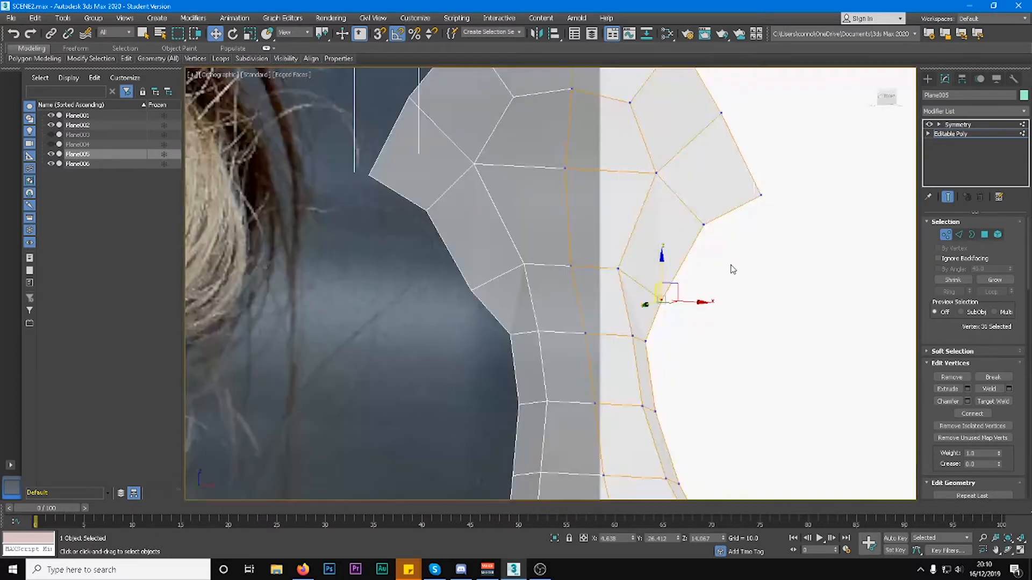
pyautogui.moveTo(665, 270); pyautogui.dragTo(663, 249)
pyautogui.scroll(-4, 673, 253)
pyautogui.keyDown('alt'); pyautogui.moveTo(675, 253); pyautogui.dragTo(602, 365, button='middle'); pyautogui.keyUp('alt')
pyautogui.moveTo(620, 247); pyautogui.dragTo(637, 215)
pyautogui.keyDown('alt'); pyautogui.moveTo(637, 215); pyautogui.dragTo(620, 398, button='middle'); pyautogui.keyUp('alt')
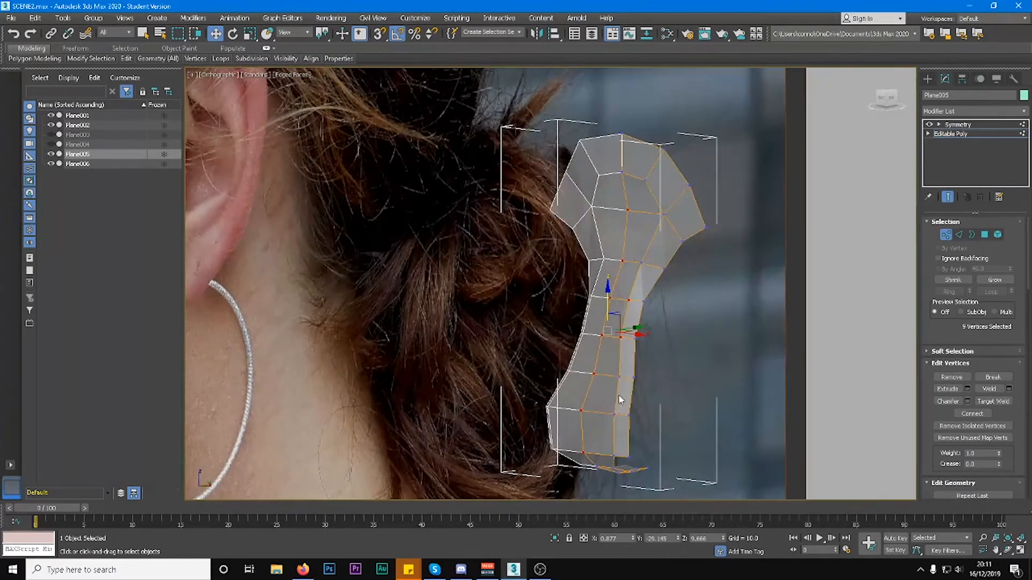
pyautogui.keyDown('alt'); pyautogui.moveTo(644, 289); pyautogui.dragTo(641, 283); pyautogui.keyUp('alt')
pyautogui.keyDown('alt'); pyautogui.moveTo(641, 283); pyautogui.dragTo(685, 347, button='middle'); pyautogui.keyUp('alt')
pyautogui.keyDown('alt'); pyautogui.moveTo(661, 276); pyautogui.dragTo(727, 260, button='middle'); pyautogui.keyUp('alt')
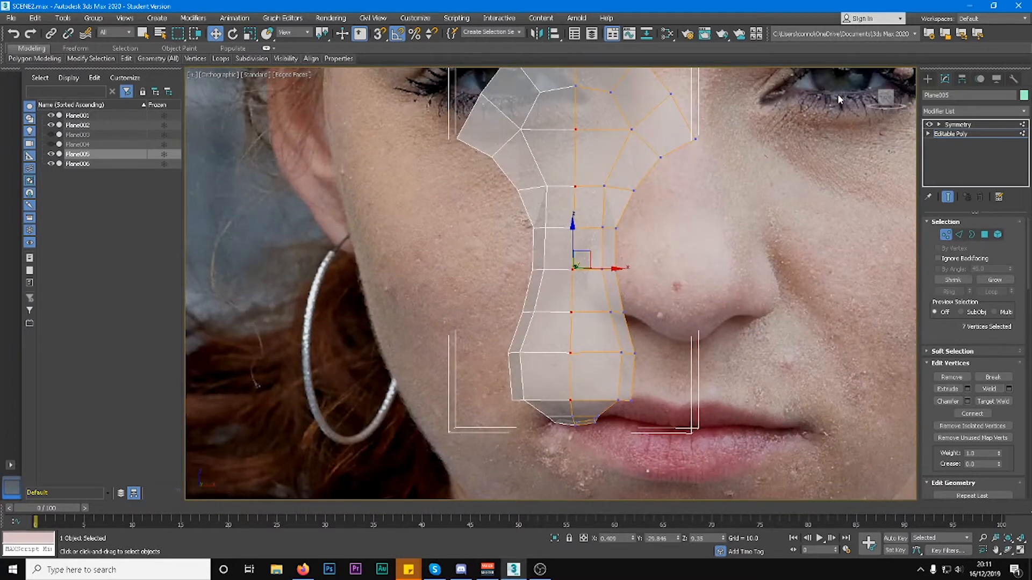
# Move the three side strip vertices along the middle of the nose outward, one by one, in the front view.
pyautogui.click(886, 97)
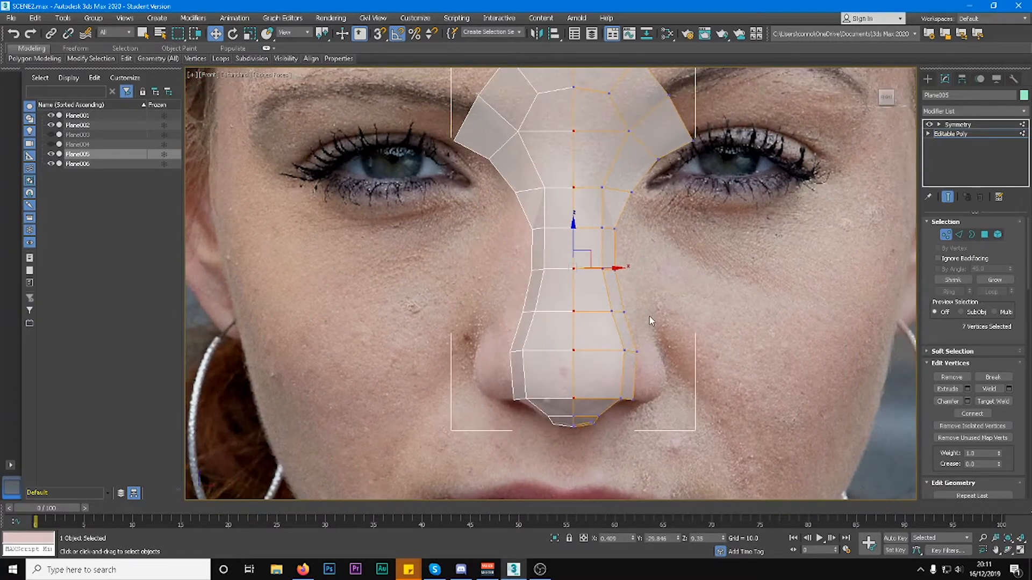
pyautogui.click(614, 229)
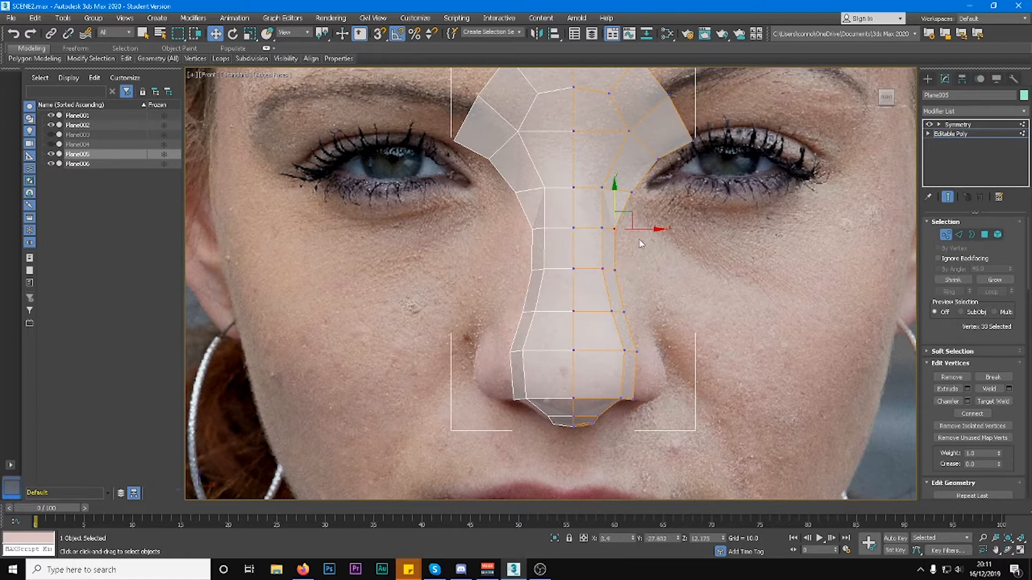
pyautogui.moveTo(637, 230); pyautogui.dragTo(647, 229)
pyautogui.moveTo(610, 283); pyautogui.dragTo(664, 271)
pyautogui.click(624, 312)
pyautogui.moveTo(648, 312)
pyautogui.mouseDown()
pyautogui.moveTo(679, 311)
pyautogui.moveTo(666, 311)
pyautogui.mouseUp()
# Pull the side vertex above the nose tip and the two lowest side vertices back toward the cheek in the side view.
pyautogui.keyDown('alt'); pyautogui.moveTo(667, 312); pyautogui.dragTo(581, 307, button='middle'); pyautogui.keyUp('alt')
pyautogui.click(886, 98)
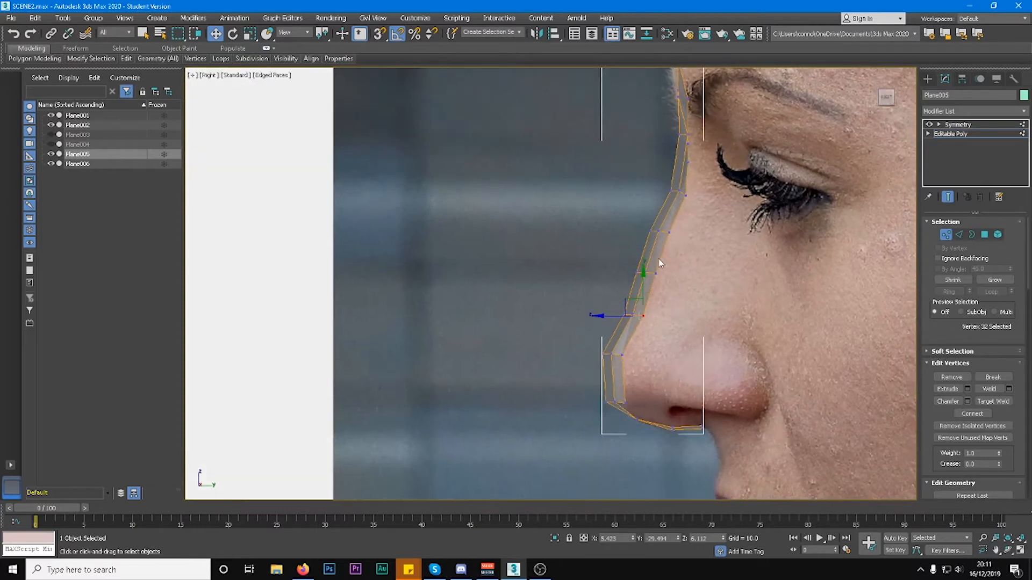
pyautogui.moveTo(651, 307); pyautogui.dragTo(697, 314)
pyautogui.click(621, 355)
pyautogui.keyDown('ctrl'); pyautogui.click(625, 404); pyautogui.keyUp('ctrl')
pyautogui.moveTo(657, 380); pyautogui.dragTo(685, 380)
pyautogui.click(690, 321)
pyautogui.scroll(5, 696, 369)
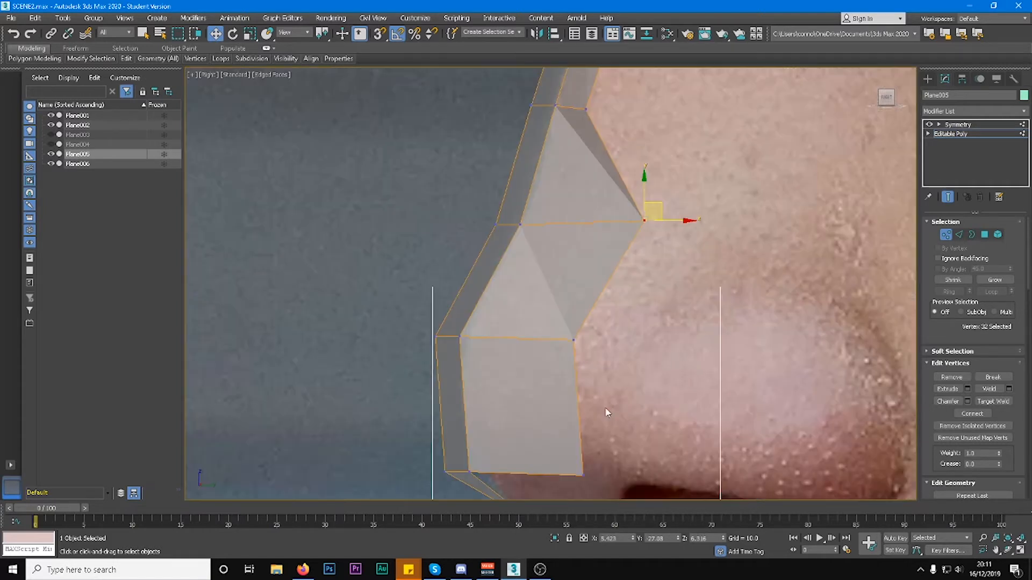
pyautogui.scroll(-5, 720, 261)
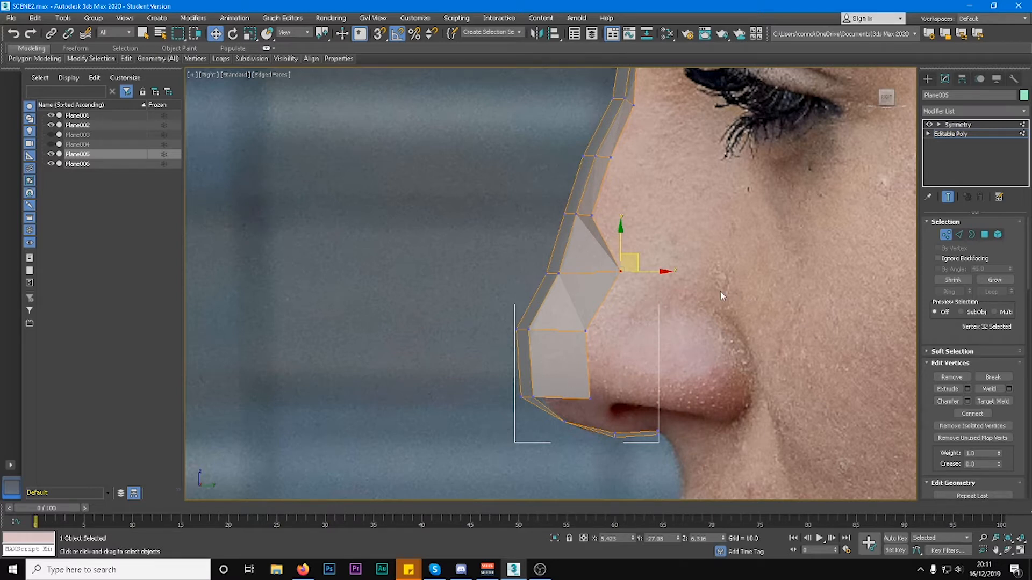
# Pull the upper side strip vertices and the inner eye corner vertex back along the nose in the side view.
pyautogui.scroll(2, 634, 226)
pyautogui.moveTo(634, 227); pyautogui.dragTo(614, 300, button='middle')
pyautogui.click(570, 274)
pyautogui.moveTo(621, 261); pyautogui.dragTo(668, 274)
pyautogui.moveTo(600, 192); pyautogui.dragTo(685, 230)
pyautogui.moveTo(670, 176); pyautogui.dragTo(631, 291, button='middle')
pyautogui.moveTo(592, 232); pyautogui.dragTo(663, 216)
pyautogui.moveTo(638, 151); pyautogui.dragTo(643, 263, button='middle')
pyautogui.moveTo(602, 222); pyautogui.dragTo(645, 221)
pyautogui.moveTo(655, 220)
pyautogui.keyDown('alt'); pyautogui.mouseDown(button='middle')
pyautogui.moveTo(705, 240)
pyautogui.moveTo(660, 216)
pyautogui.mouseUp(button='middle'); pyautogui.keyUp('alt')
pyautogui.hotkey('ctrl', 'z')
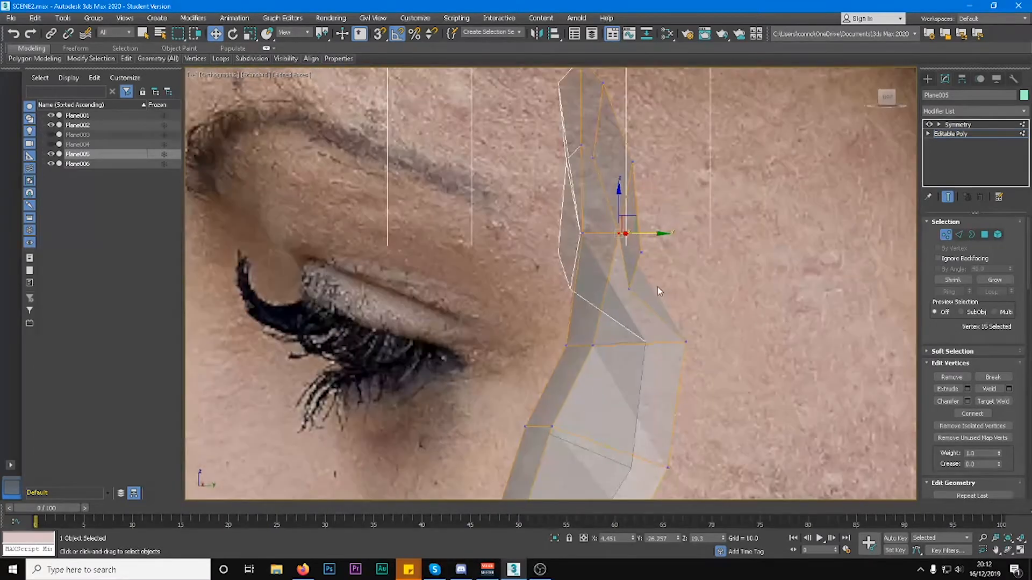
# Pull the two outer vertices of the upper eye socket polygon back toward the eyelid to give the socket depth.
pyautogui.moveTo(629, 290); pyautogui.dragTo(723, 288)
pyautogui.moveTo(640, 250); pyautogui.dragTo(759, 214)
pyautogui.keyDown('alt'); pyautogui.moveTo(760, 213); pyautogui.dragTo(746, 210, button='middle'); pyautogui.keyUp('alt')
pyautogui.click(885, 103)
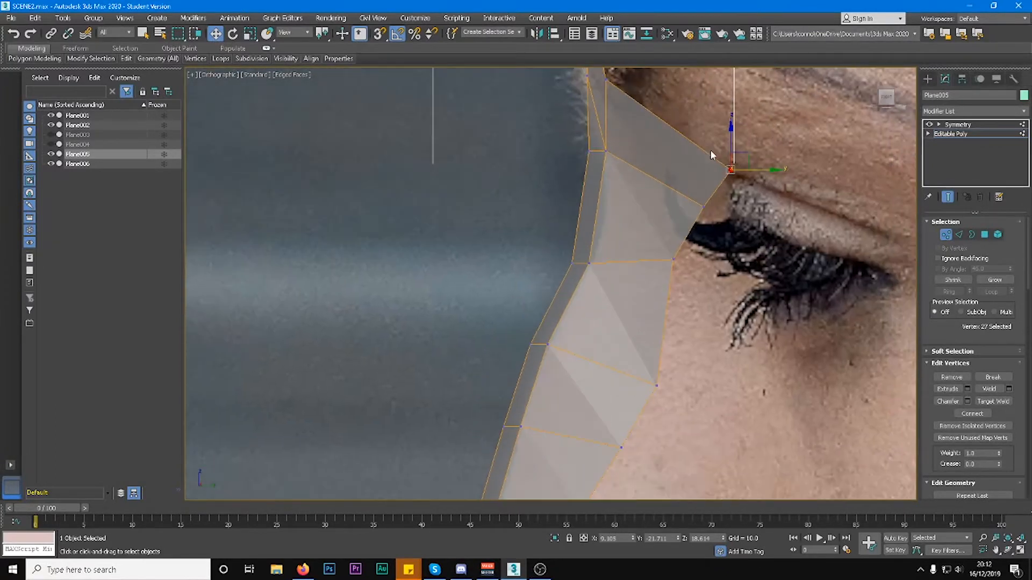
# Shift the vertex pairs along the nose bridge in the side view so they follow the profile in the reference photo.
pyautogui.moveTo(571, 138); pyautogui.dragTo(581, 139)
pyautogui.scroll(-3, 585, 261)
pyautogui.moveTo(522, 311); pyautogui.dragTo(550, 237, button='middle')
pyautogui.moveTo(550, 240); pyautogui.dragTo(613, 243)
pyautogui.scroll(3, 593, 218)
pyautogui.moveTo(565, 180); pyautogui.dragTo(632, 127)
pyautogui.moveTo(479, 389); pyautogui.dragTo(542, 309)
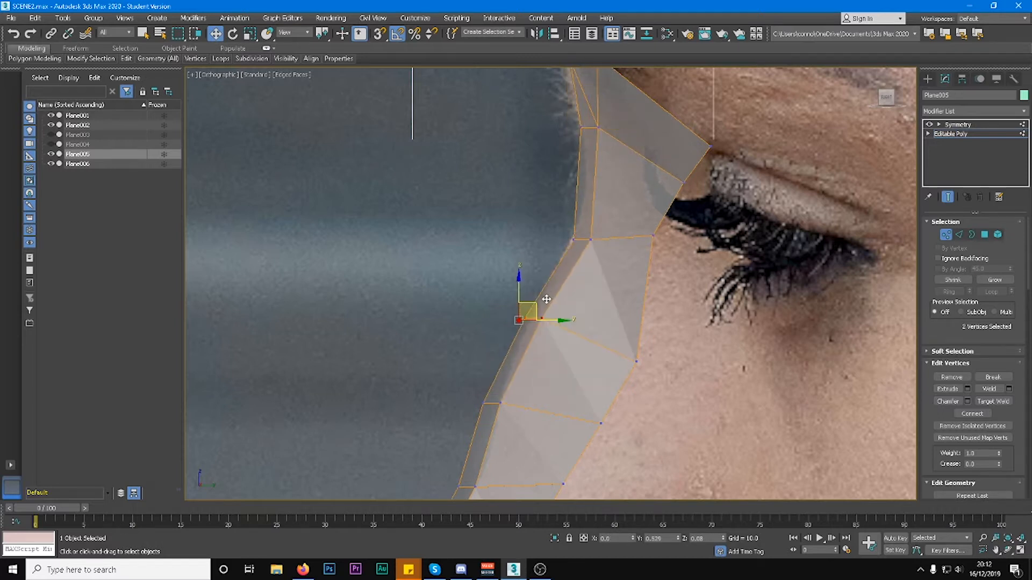
pyautogui.moveTo(497, 420); pyautogui.dragTo(546, 294, button='middle')
pyautogui.moveTo(580, 266); pyautogui.dragTo(605, 193)
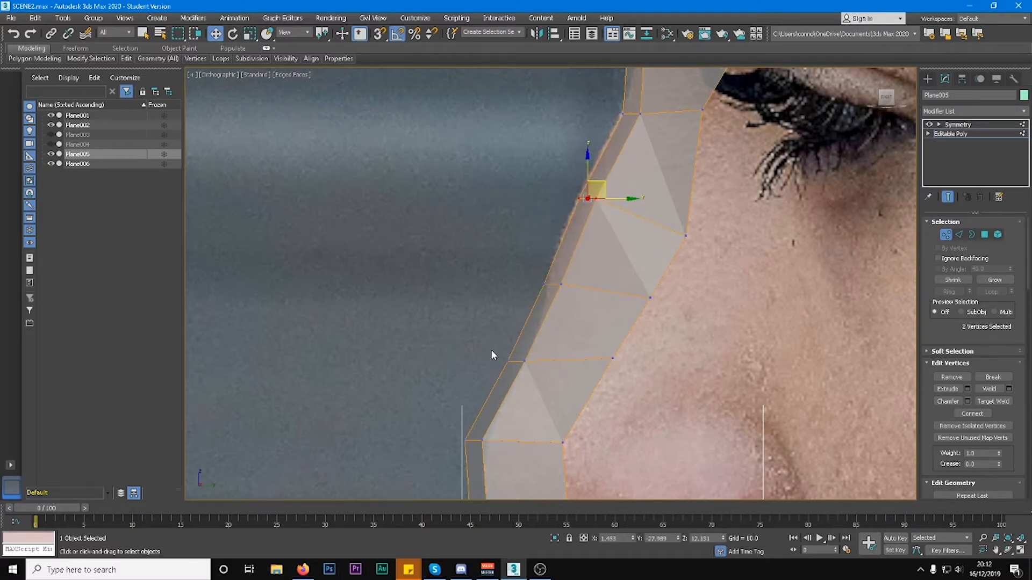
# Reposition the profile vertex pairs above and around the nose tip to match the side photo's silhouette.
pyautogui.scroll(3, 491, 350)
pyautogui.keyDown('ctrl'); pyautogui.click(562, 257); pyautogui.keyUp('ctrl')
pyautogui.moveTo(587, 245); pyautogui.dragTo(602, 257)
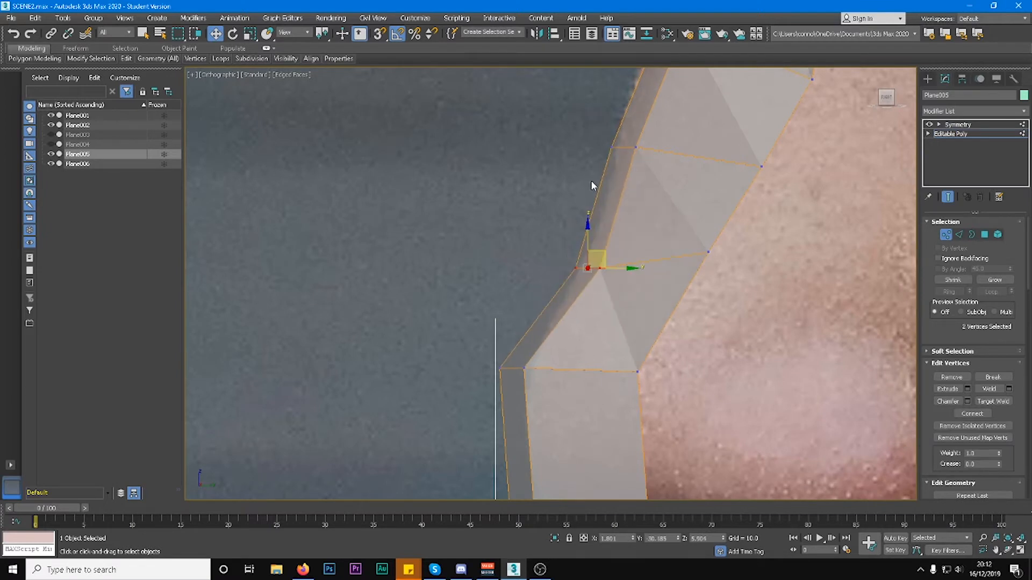
pyautogui.scroll(-2, 433, 242)
pyautogui.moveTo(511, 194); pyautogui.dragTo(640, 120)
pyautogui.click(609, 145)
pyautogui.hotkey('ctrl', 'z')
pyautogui.moveTo(602, 148); pyautogui.dragTo(616, 258)
# Select the two outer vertices of the upper eye socket polygon in the front view.
pyautogui.moveTo(738, 262); pyautogui.dragTo(488, 349, button='middle')
pyautogui.scroll(-5, 488, 348)
pyautogui.keyDown('alt'); pyautogui.moveTo(581, 287); pyautogui.dragTo(732, 228, button='middle'); pyautogui.keyUp('alt')
pyautogui.press('f')
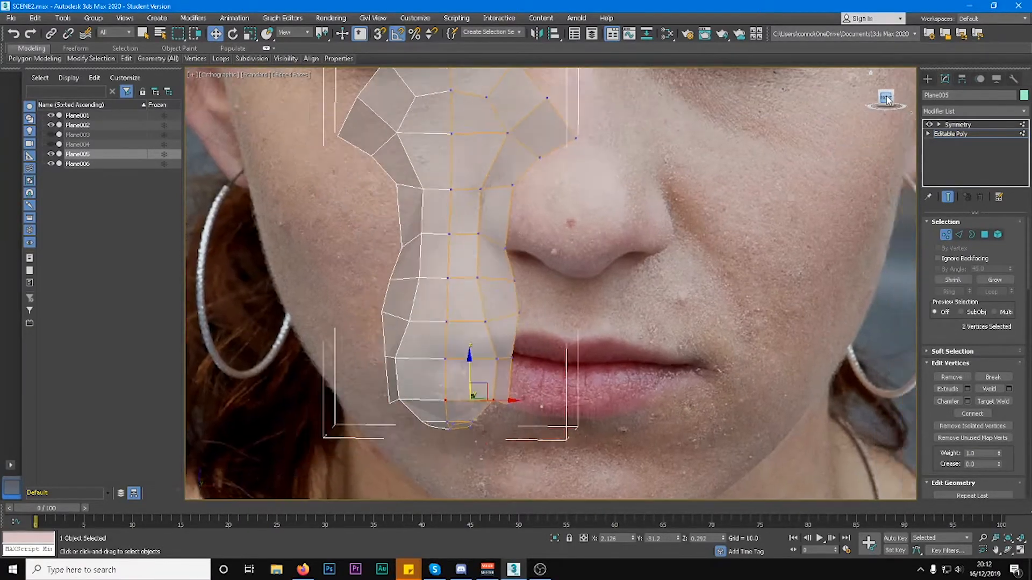
pyautogui.click(495, 262)
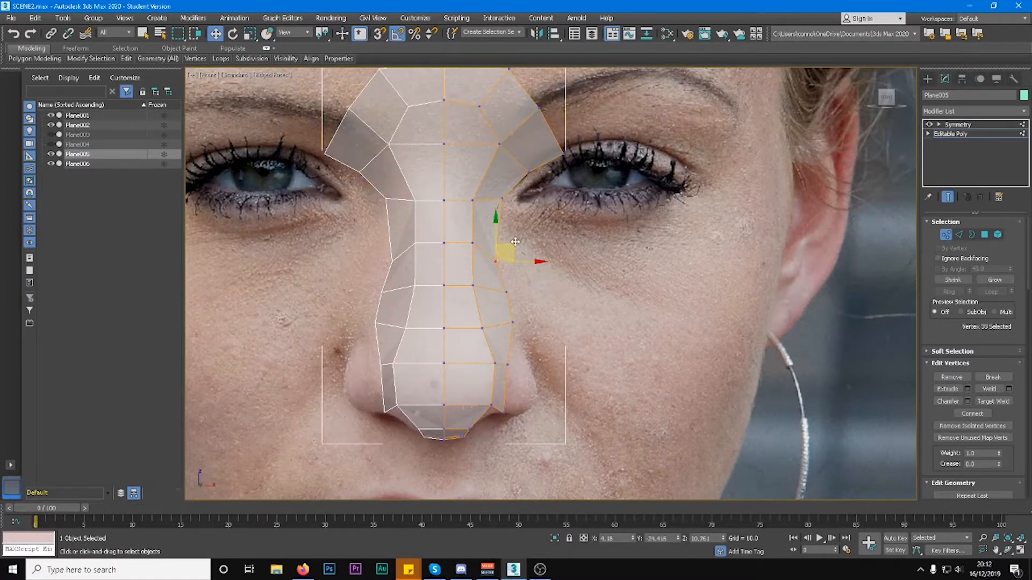
pyautogui.moveTo(543, 168); pyautogui.dragTo(594, 234, button='middle')
pyautogui.scroll(2, 594, 235)
pyautogui.moveTo(572, 239); pyautogui.dragTo(618, 195)
pyautogui.scroll(-2, 618, 221)
# Unhide all scene objects to bring back the eye mesh beside the nose strip.
pyautogui.rightClick(623, 225)
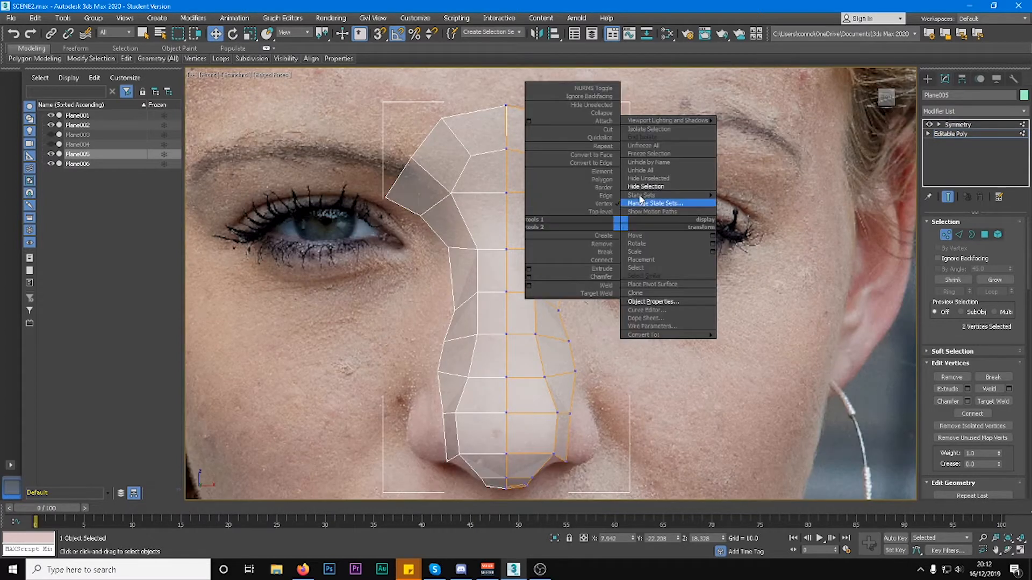
pyautogui.click(651, 181)
pyautogui.rightClick(645, 228)
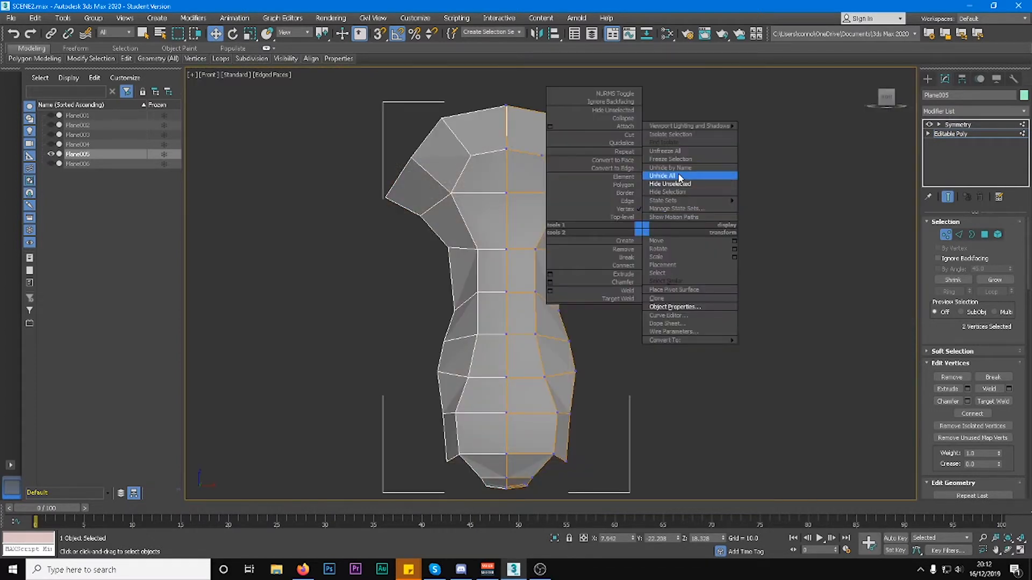
pyautogui.click(662, 176)
# Move the two selected eye socket vertices up over the eye mesh's inner edge and shift the inner eye corner vertex inward.
pyautogui.scroll(3, 618, 215)
pyautogui.scroll(2, 618, 211)
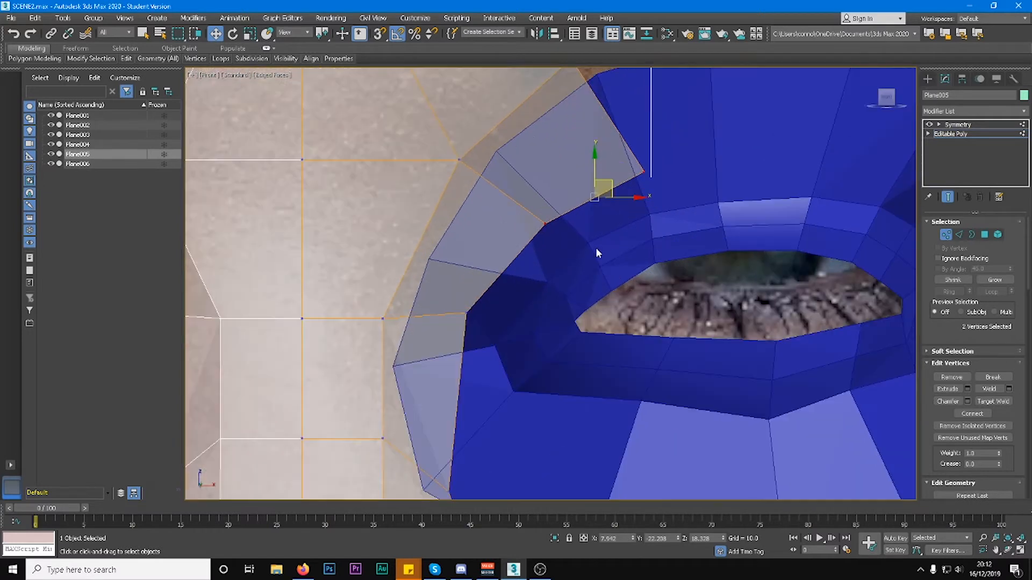
pyautogui.scroll(-5, 557, 249)
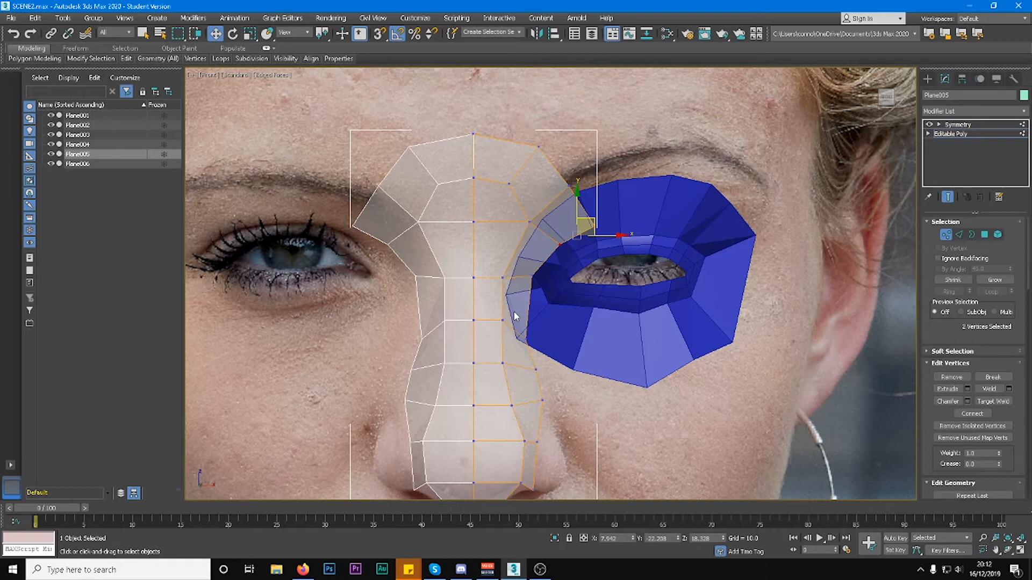
pyautogui.scroll(3, 547, 273)
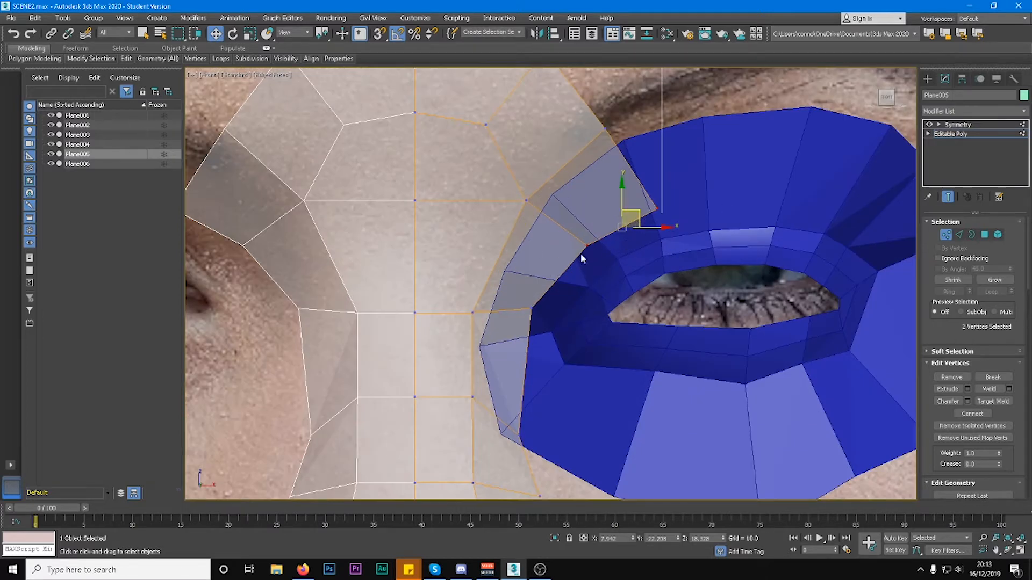
pyautogui.moveTo(624, 220); pyautogui.dragTo(622, 189)
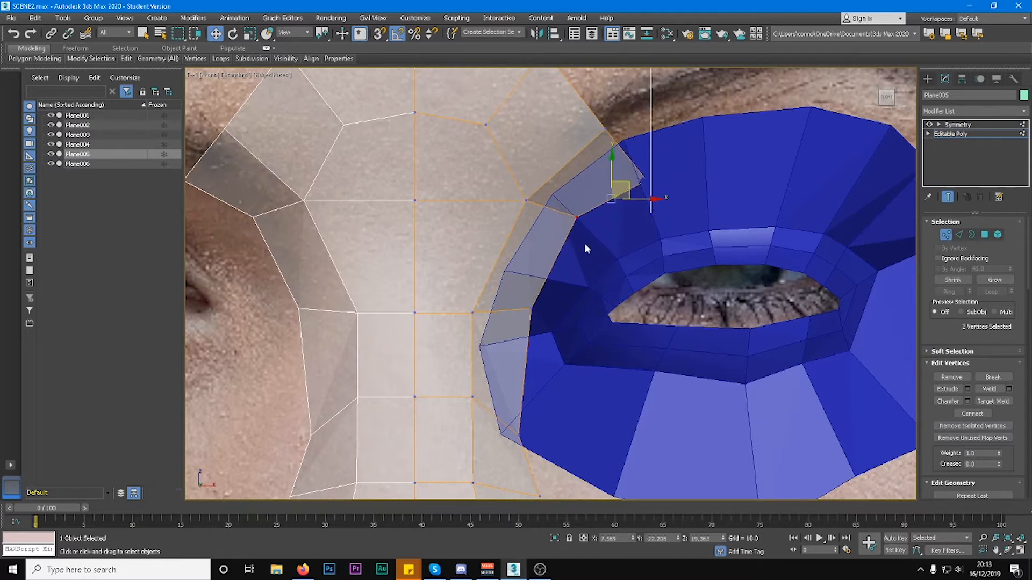
pyautogui.moveTo(542, 303); pyautogui.dragTo(541, 305)
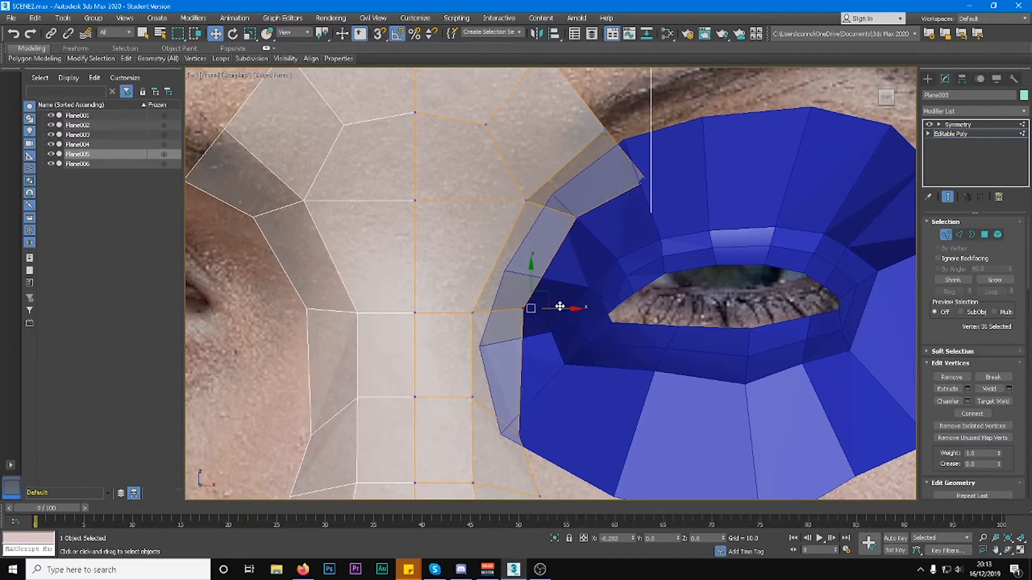
# Bring the two upper eye socket vertices forward in the side view and shift the inner eye corner vertex back.
pyautogui.scroll(-3, 618, 220)
pyautogui.keyDown('alt'); pyautogui.moveTo(622, 219); pyautogui.dragTo(544, 225, button='middle'); pyautogui.keyUp('alt')
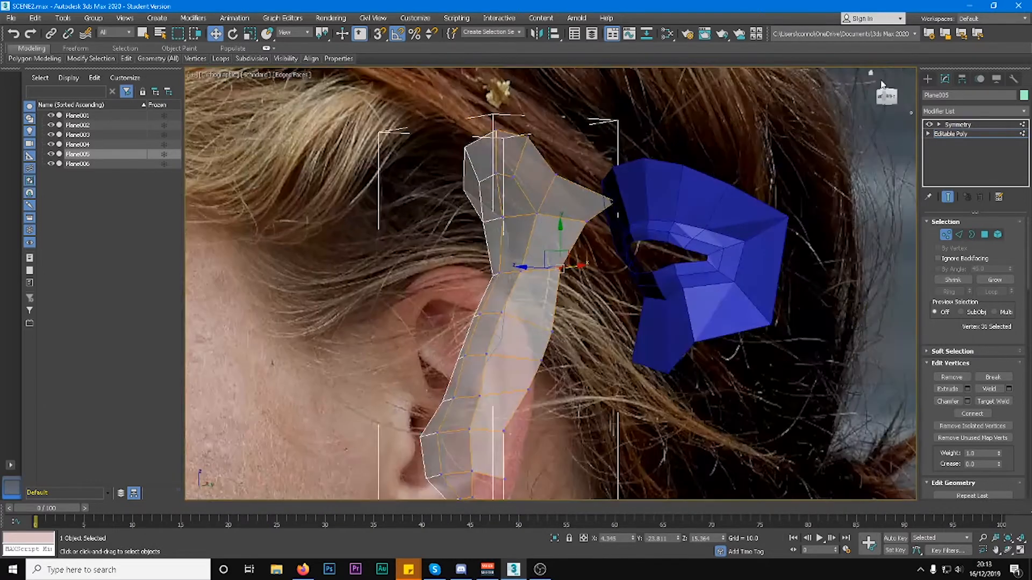
pyautogui.click(892, 100)
pyautogui.moveTo(703, 186); pyautogui.dragTo(671, 187)
pyautogui.click(723, 169)
pyautogui.moveTo(731, 152); pyautogui.dragTo(709, 151)
pyautogui.click(678, 305)
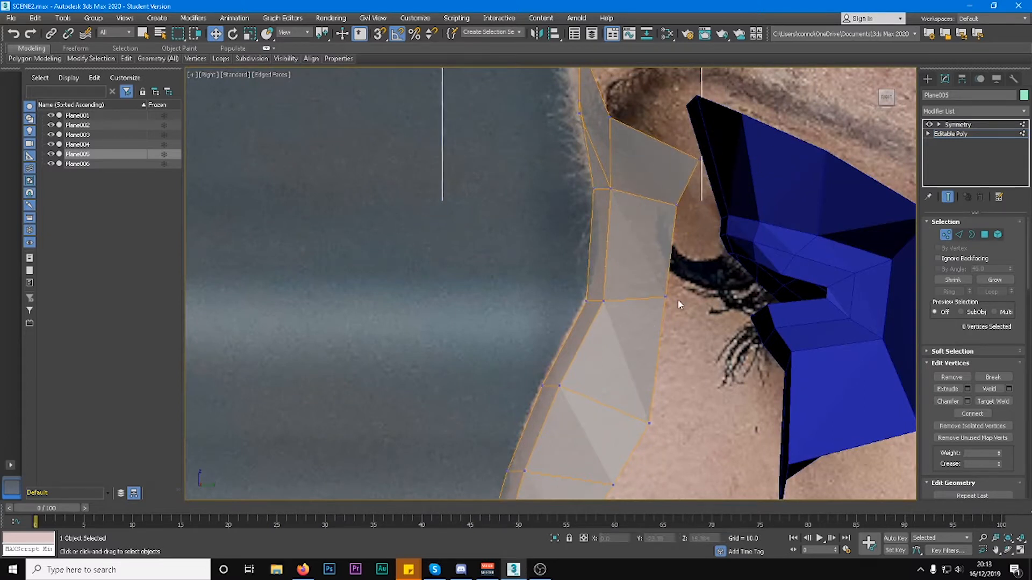
pyautogui.click(667, 297)
pyautogui.moveTo(695, 297); pyautogui.dragTo(701, 297)
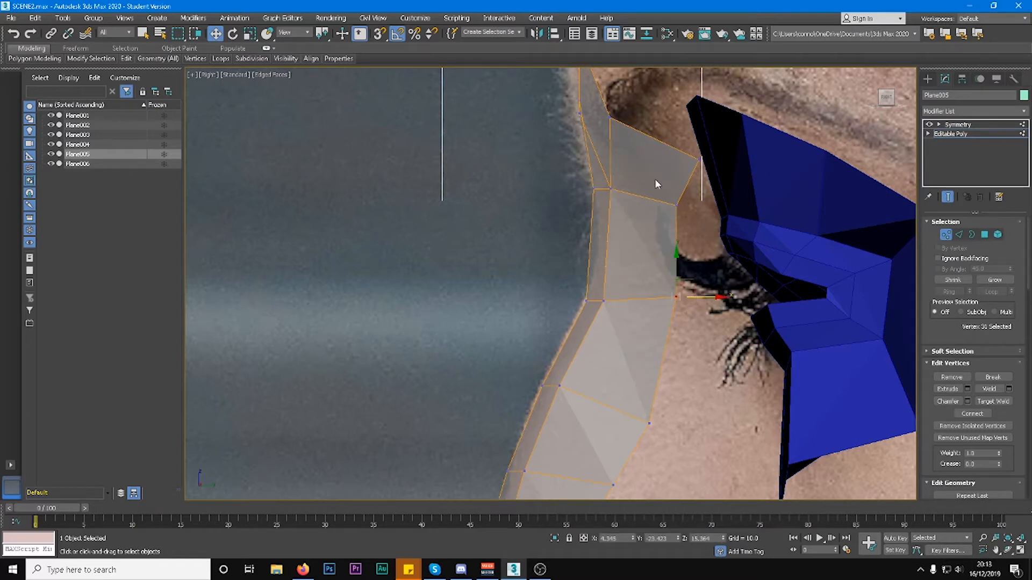
# Move the outermost eye socket vertex slightly forward and the brow vertex above it slightly back in the side view.
pyautogui.scroll(-2, 656, 180)
pyautogui.click(687, 166)
pyautogui.moveTo(705, 167)
pyautogui.mouseDown()
pyautogui.moveTo(685, 169)
pyautogui.moveTo(693, 170)
pyautogui.mouseUp()
pyautogui.moveTo(638, 135); pyautogui.dragTo(639, 136)
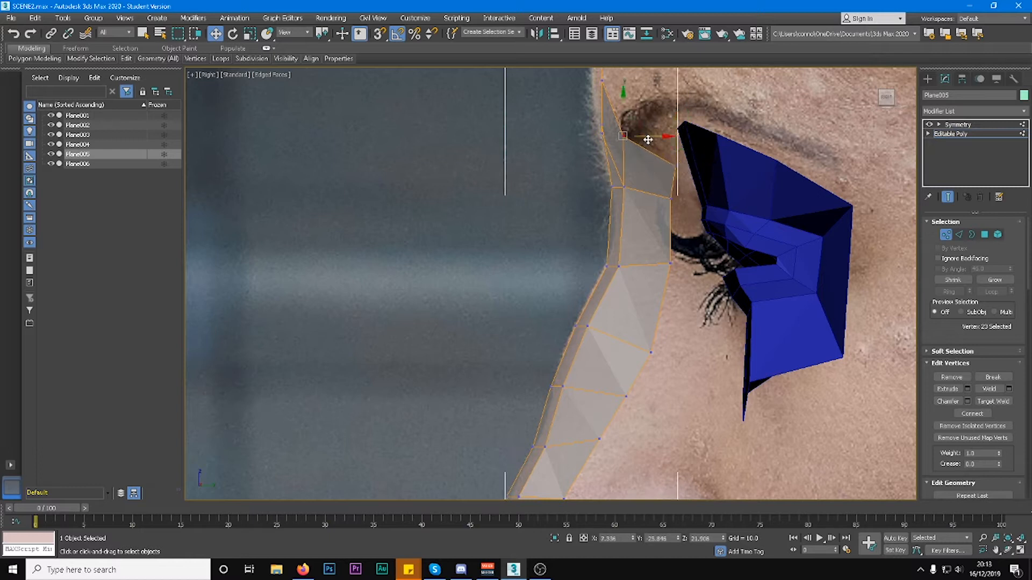
# Move the two nose side vertices below the inner eye corner further back toward the cheek in the side view.
pyautogui.scroll(2, 639, 306)
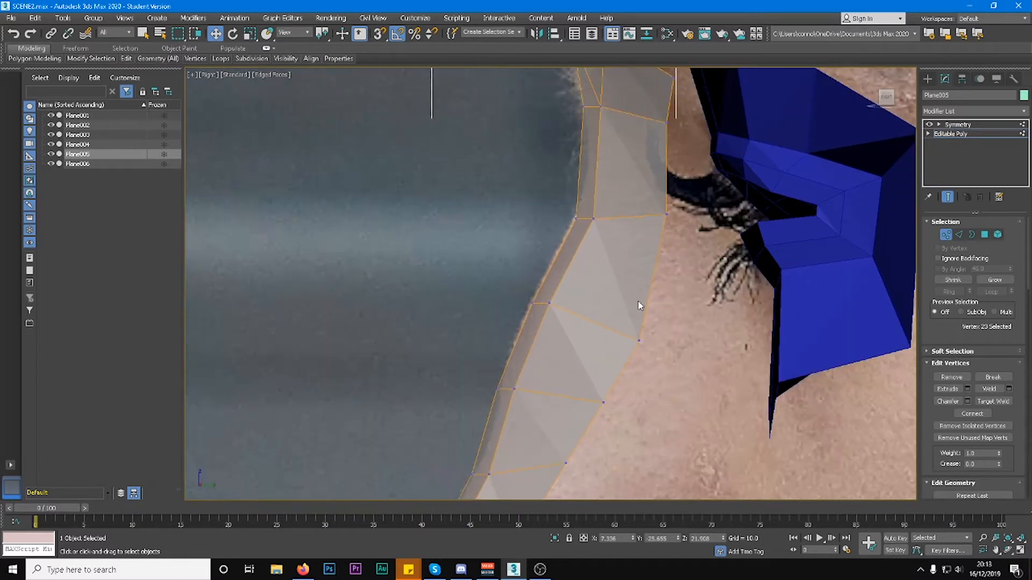
pyautogui.scroll(-5, 655, 328)
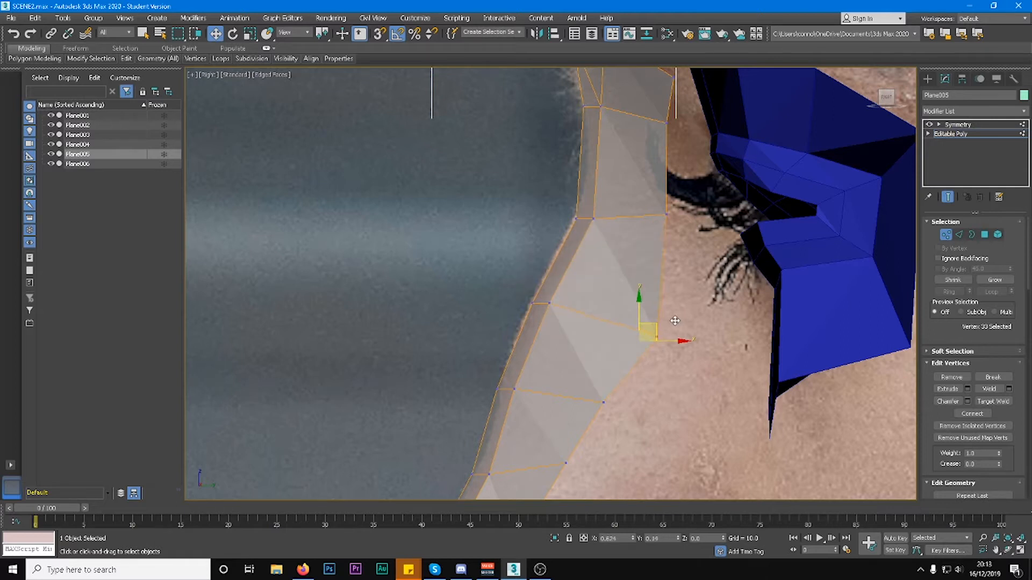
pyautogui.scroll(3, 634, 301)
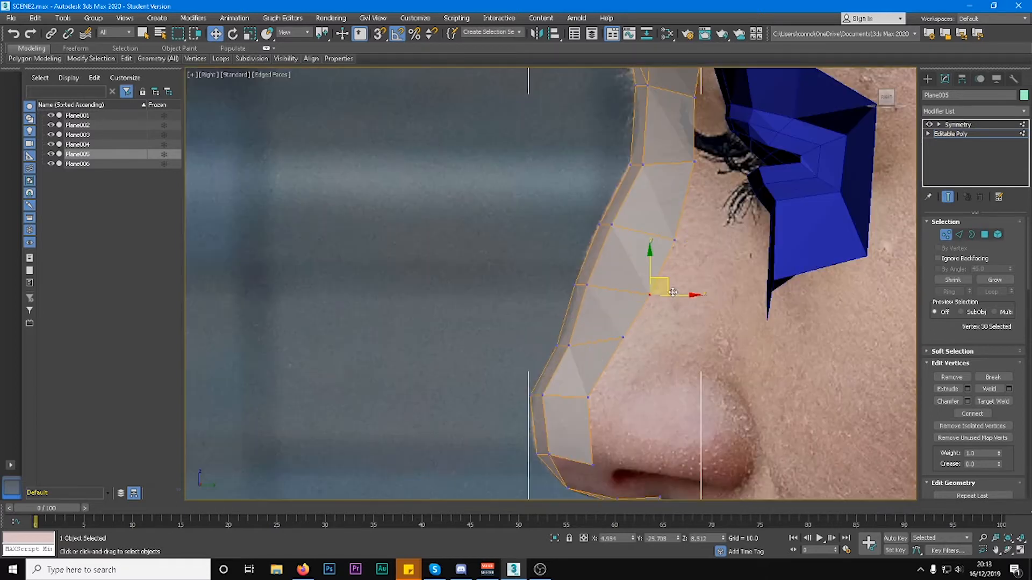
# Fine-tune the middle side vertex of the nose bridge slightly forward and up in the side view.
pyautogui.moveTo(662, 284); pyautogui.dragTo(691, 234)
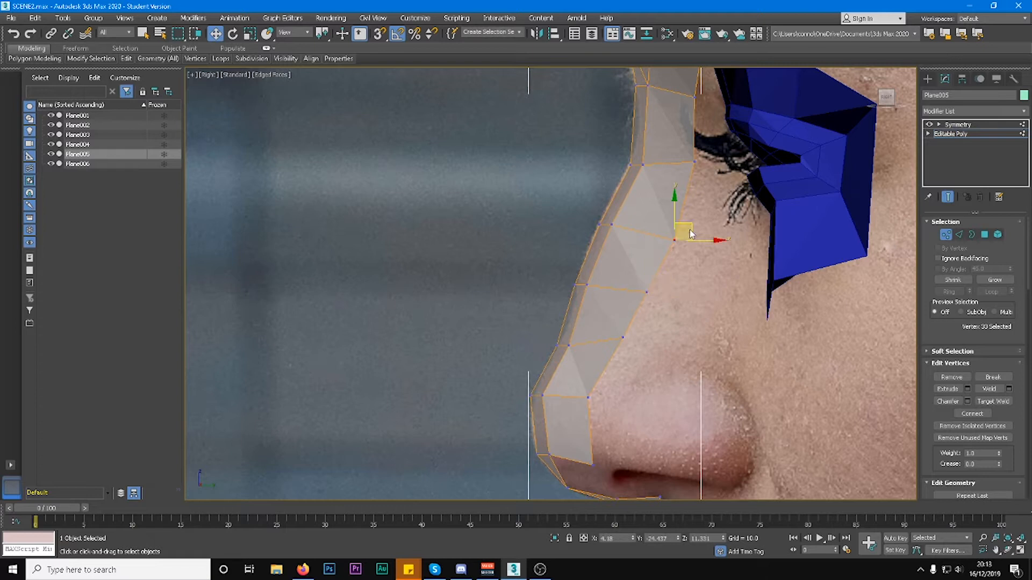
pyautogui.scroll(-3, 675, 319)
pyautogui.scroll(5, 634, 270)
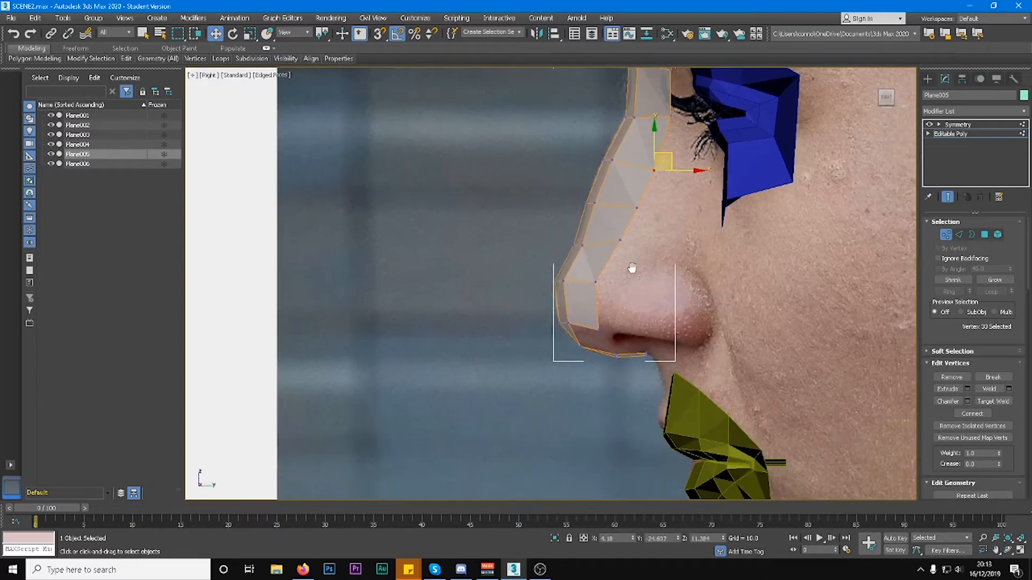
# Extrude the nose tip's lower side edge back across the nostril and divide the new polygon with two vertical edges.
pyautogui.press('2')
pyautogui.click(559, 347)
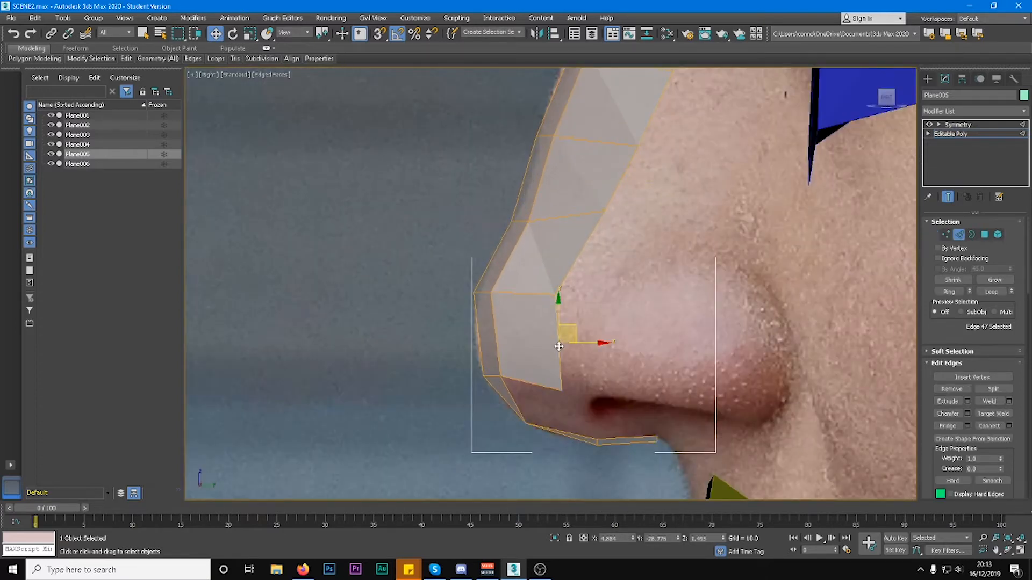
pyautogui.keyDown('shift'); pyautogui.moveTo(602, 342); pyautogui.dragTo(827, 356); pyautogui.keyUp('shift')
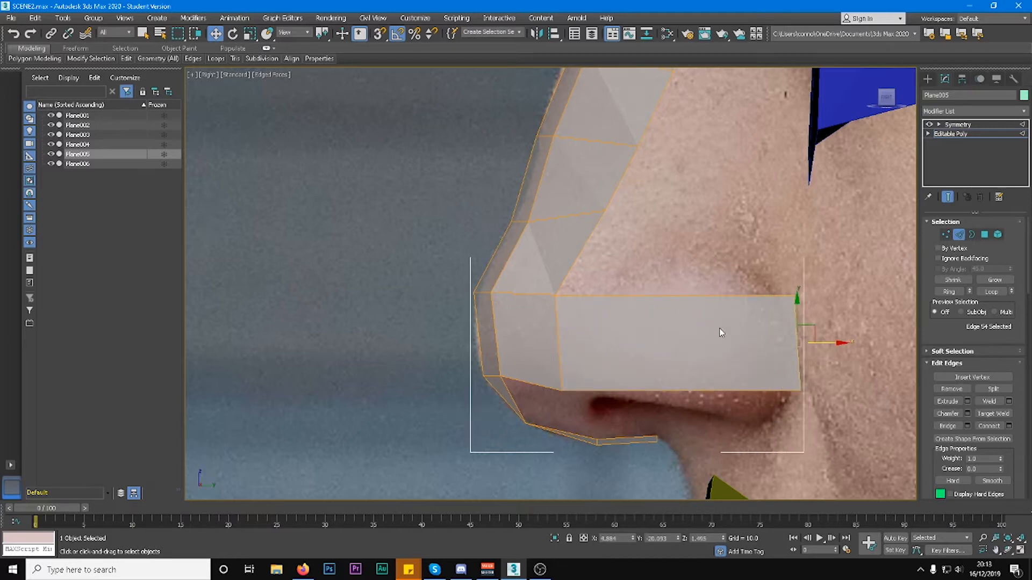
pyautogui.moveTo(724, 259); pyautogui.dragTo(720, 266)
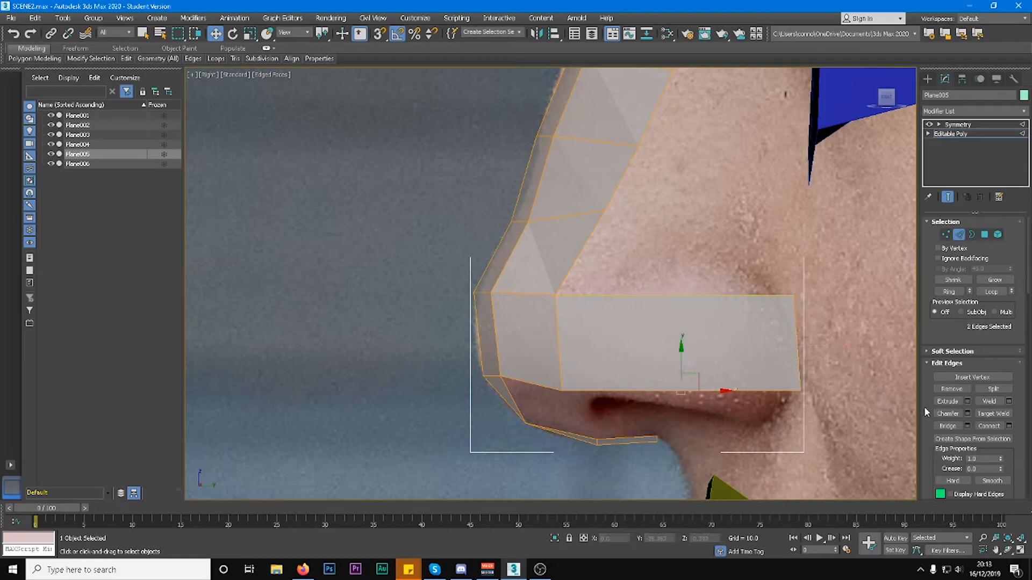
pyautogui.click(1008, 426)
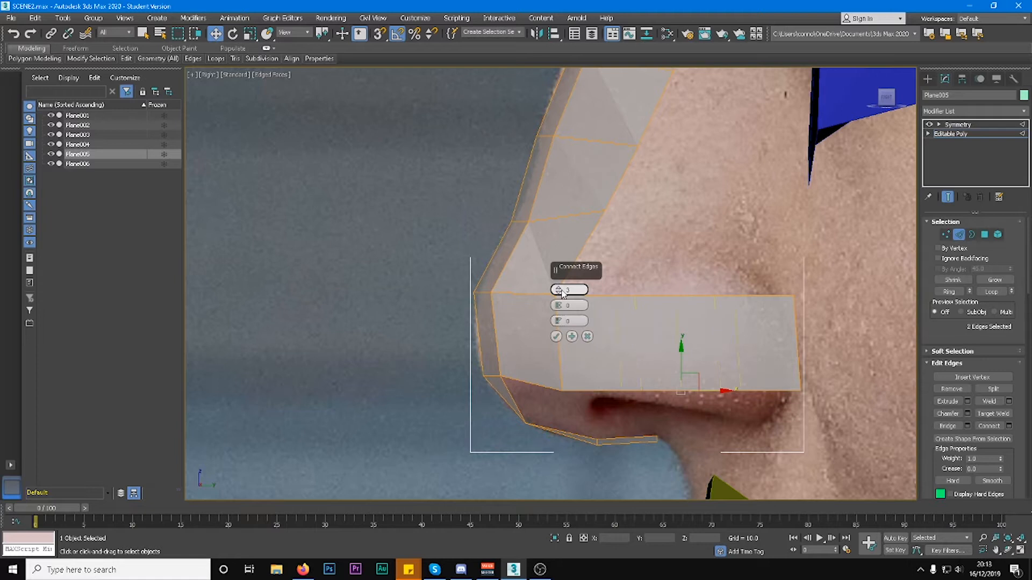
pyautogui.click(556, 336)
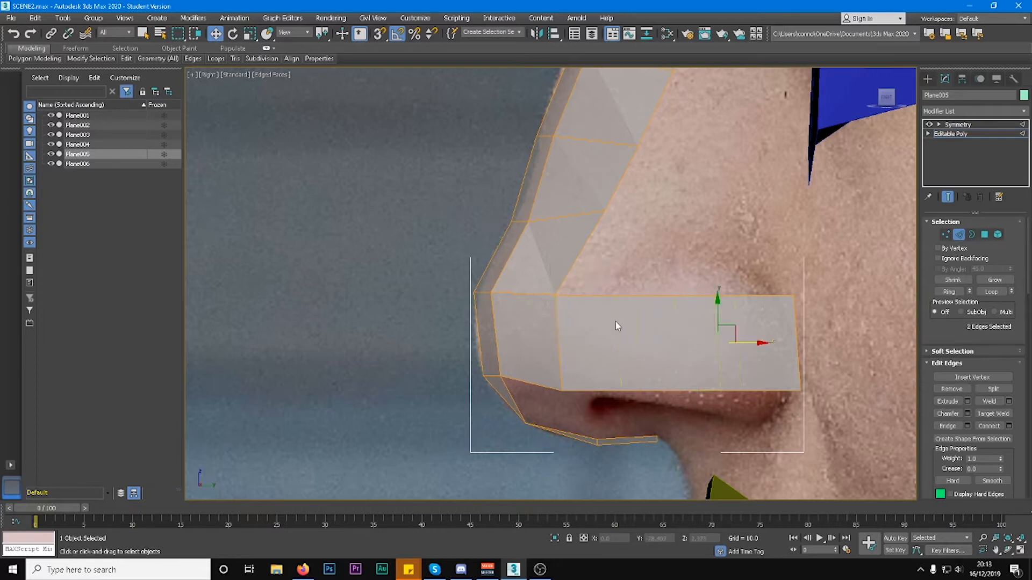
# Move the two new dividing edges outward in the front view to the nostril's outer width.
pyautogui.click(639, 332)
pyautogui.keyDown('alt'); pyautogui.moveTo(639, 332); pyautogui.dragTo(701, 336, button='middle'); pyautogui.keyUp('alt')
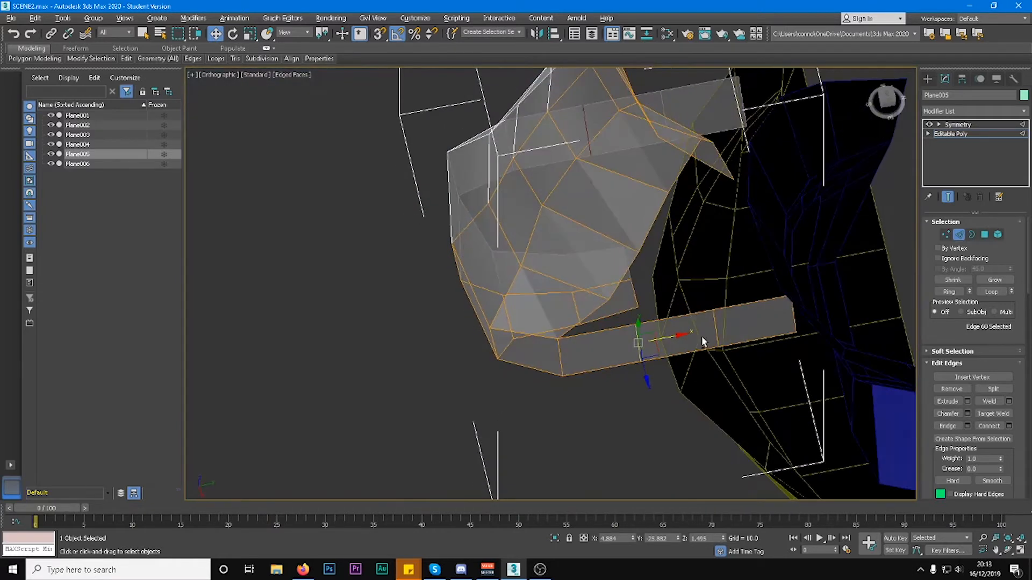
pyautogui.keyDown('ctrl'); pyautogui.click(715, 335); pyautogui.keyUp('ctrl')
pyautogui.click(897, 101)
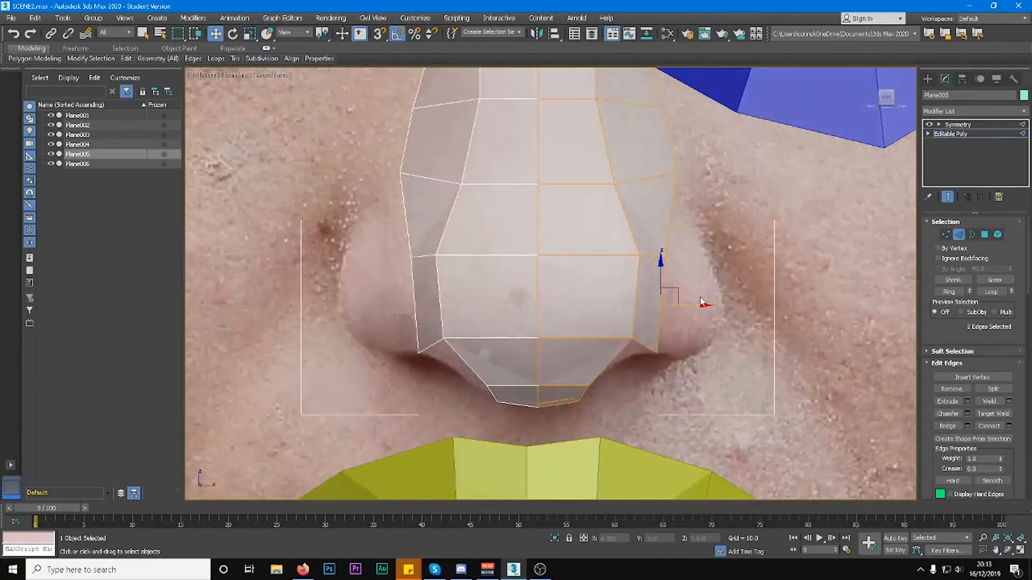
pyautogui.keyDown('shift'); pyautogui.moveTo(693, 306); pyautogui.dragTo(731, 258); pyautogui.keyUp('shift')
pyautogui.press('1')
pyautogui.moveTo(697, 375); pyautogui.dragTo(730, 323)
# Connect the ring of vertical edges around the nose tip and nostril strip with a single horizontal edge loop.
pyautogui.press('2')
pyautogui.click(942, 292)
pyautogui.click(986, 426)
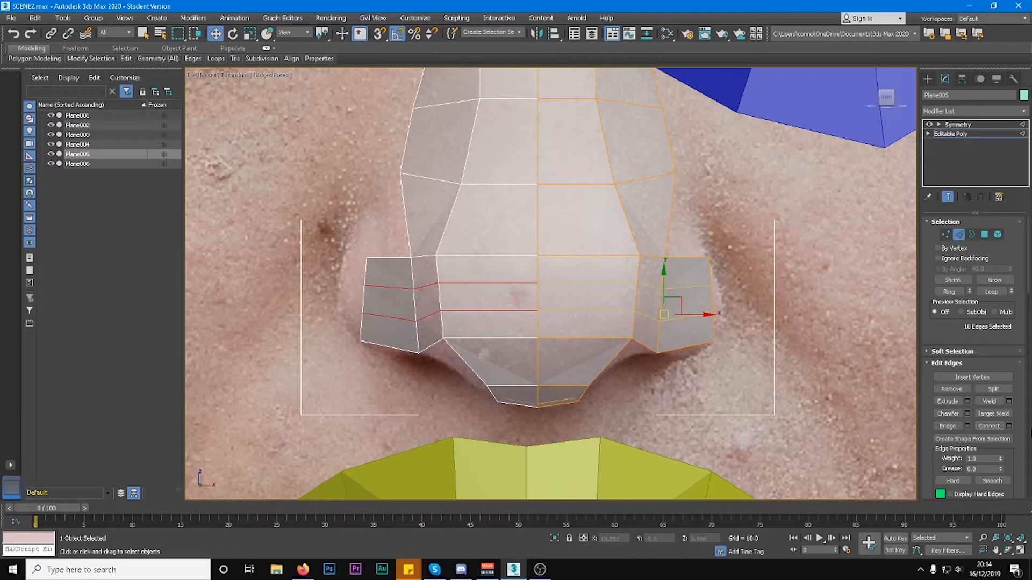
pyautogui.click(1009, 425)
pyautogui.click(558, 291)
pyautogui.click(556, 337)
# Shift the middle vertex at the rear end of the nostril strip outward.
pyautogui.keyDown('alt'); pyautogui.moveTo(737, 302); pyautogui.dragTo(689, 306, button='middle'); pyautogui.keyUp('alt')
pyautogui.click(750, 272)
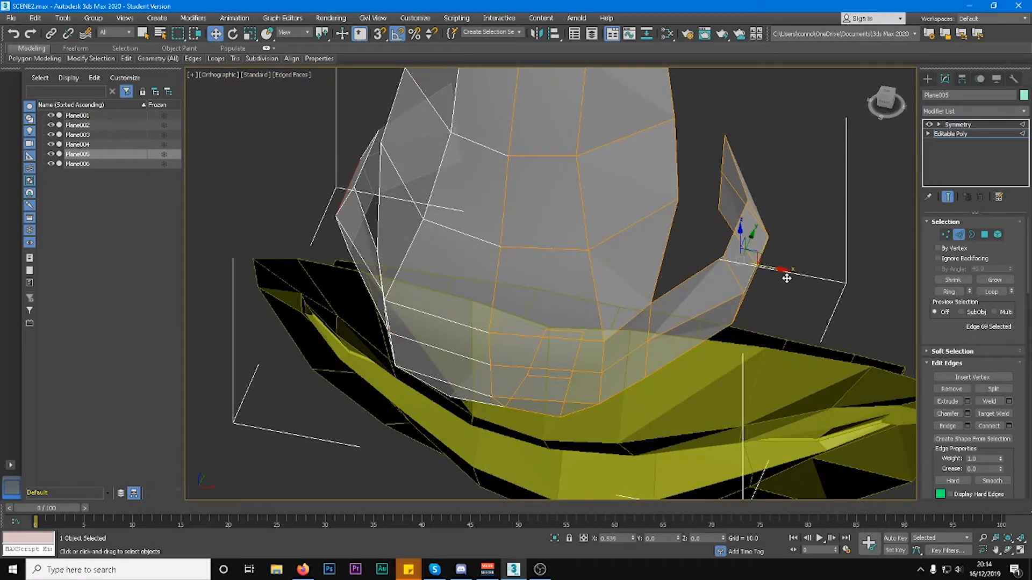
pyautogui.scroll(5, 794, 275)
pyautogui.moveTo(697, 274)
pyautogui.keyDown('alt'); pyautogui.mouseDown(button='middle')
pyautogui.moveTo(721, 260)
pyautogui.moveTo(686, 270)
pyautogui.mouseUp(button='middle'); pyautogui.keyUp('alt')
pyautogui.press('1')
pyautogui.click(702, 266)
pyautogui.click(705, 263)
pyautogui.moveTo(714, 282); pyautogui.dragTo(719, 294)
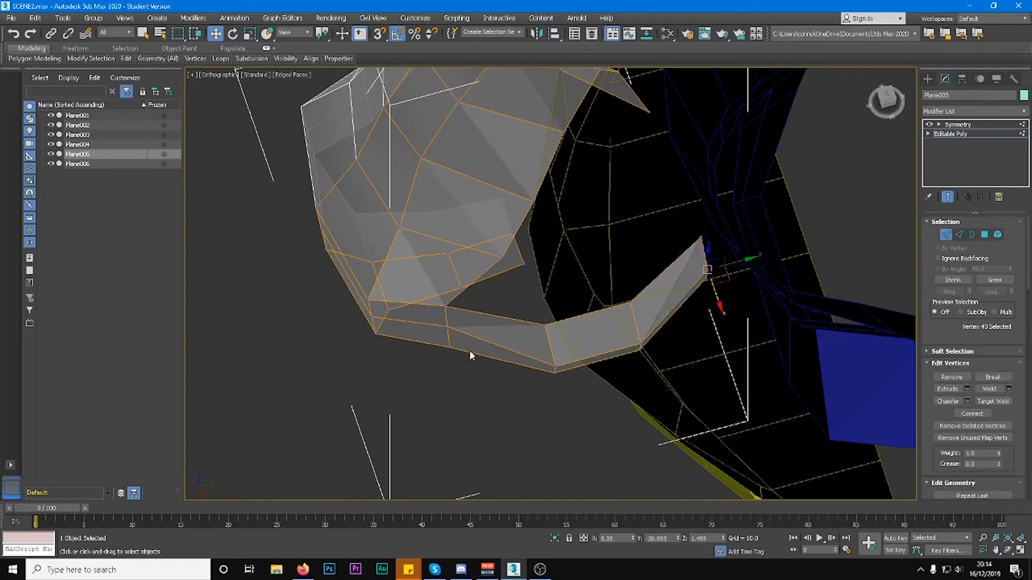
# Reposition the middle-row vertices around the nose tip to round its surface.
pyautogui.click(447, 329)
pyautogui.keyDown('alt'); pyautogui.moveTo(459, 362); pyautogui.dragTo(357, 236, button='middle'); pyautogui.keyUp('alt')
pyautogui.moveTo(335, 240); pyautogui.dragTo(391, 280)
pyautogui.keyDown('alt'); pyautogui.moveTo(390, 273); pyautogui.dragTo(439, 261, button='middle'); pyautogui.keyUp('alt')
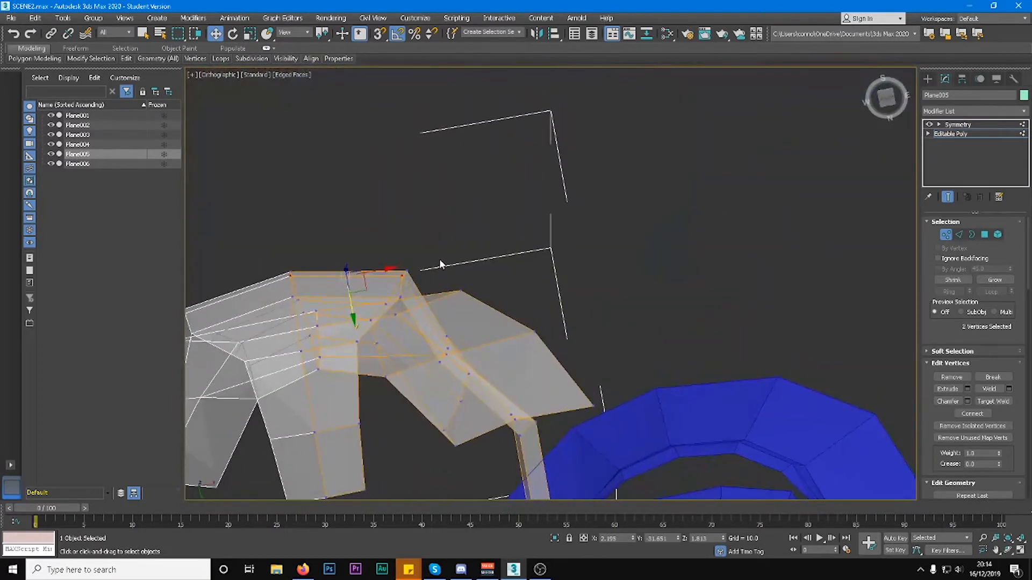
pyautogui.click(403, 272)
pyautogui.moveTo(432, 277); pyautogui.dragTo(456, 349)
pyautogui.click(446, 353)
pyautogui.keyDown('alt'); pyautogui.moveTo(446, 353); pyautogui.dragTo(506, 259, button='middle'); pyautogui.keyUp('alt')
pyautogui.scroll(-4, 473, 356)
pyautogui.scroll(-4, 509, 240)
pyautogui.scroll(5, 495, 297)
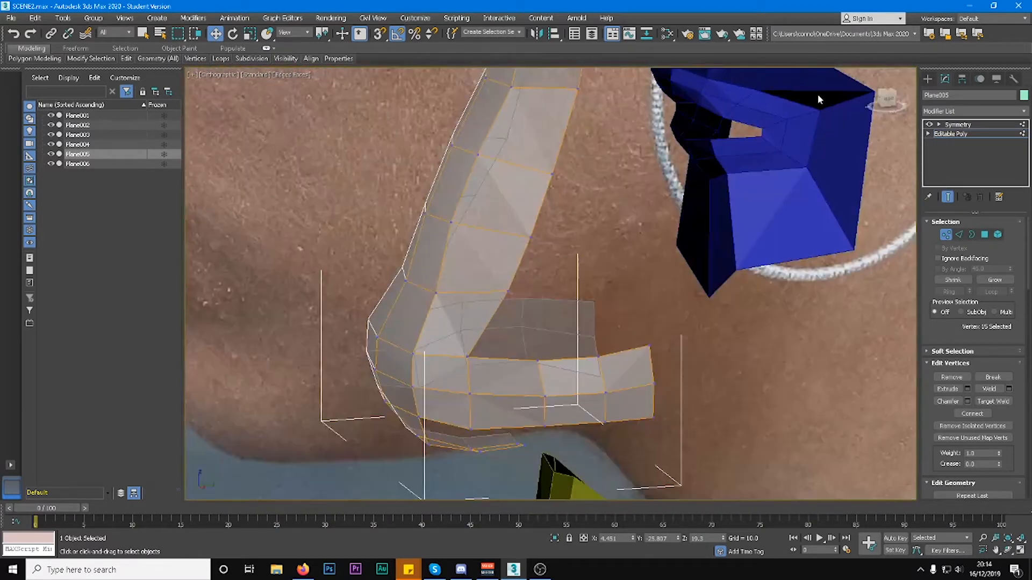
# Raise the upper vertex of the nostril strip's first dividing edge in the side view.
pyautogui.click(888, 99)
pyautogui.moveTo(592, 368); pyautogui.dragTo(578, 311, button='middle')
pyautogui.click(527, 324)
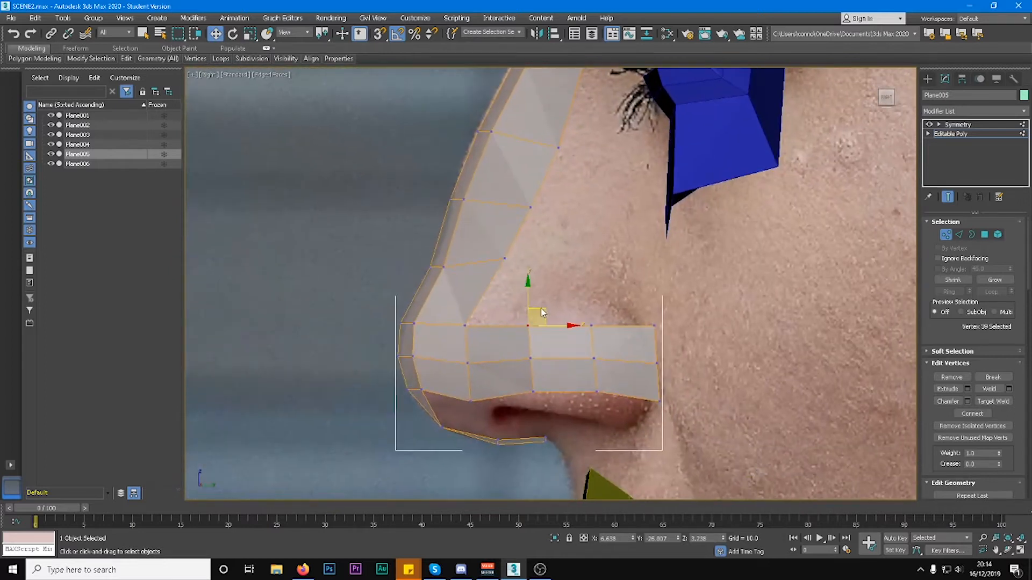
pyautogui.scroll(3, 538, 310)
pyautogui.moveTo(531, 325); pyautogui.dragTo(540, 296)
pyautogui.moveTo(494, 365); pyautogui.dragTo(513, 322, button='middle')
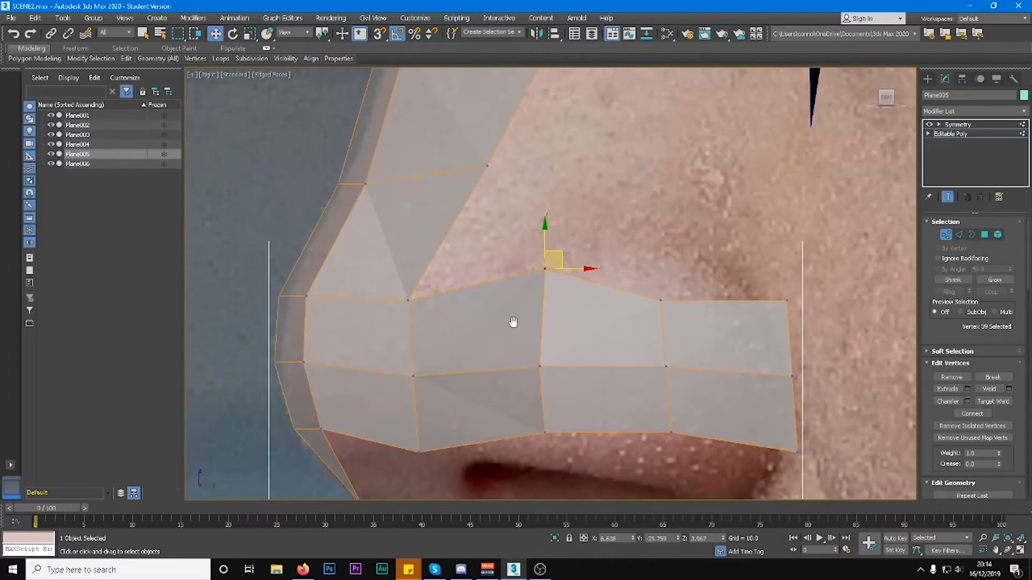
# Delete the two polygons joining the nose tip to the nostril strip.
pyautogui.click(985, 235)
pyautogui.click(493, 327)
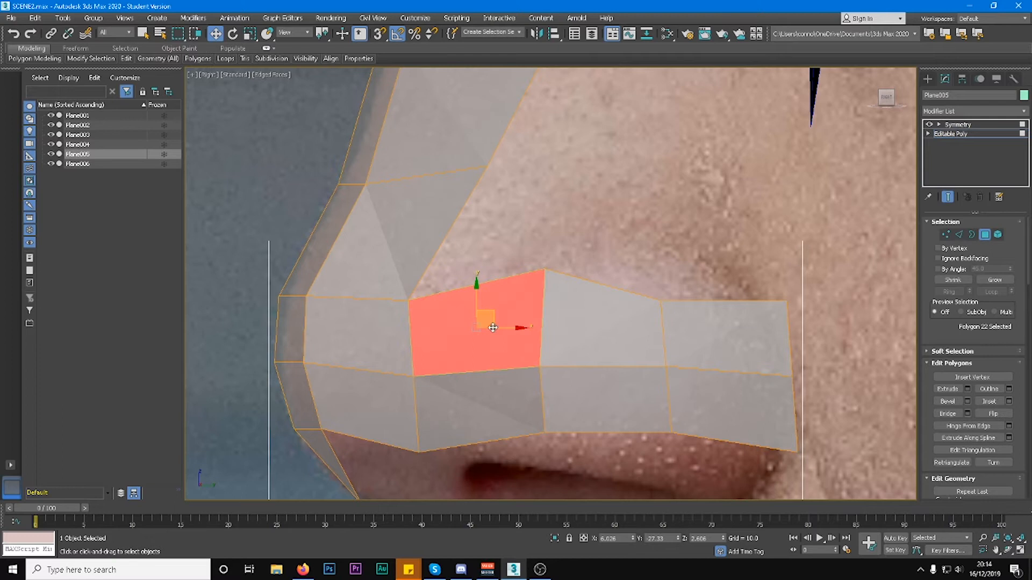
pyautogui.click(483, 394)
pyautogui.press('Delete')
pyautogui.click(498, 337)
pyautogui.press('Delete')
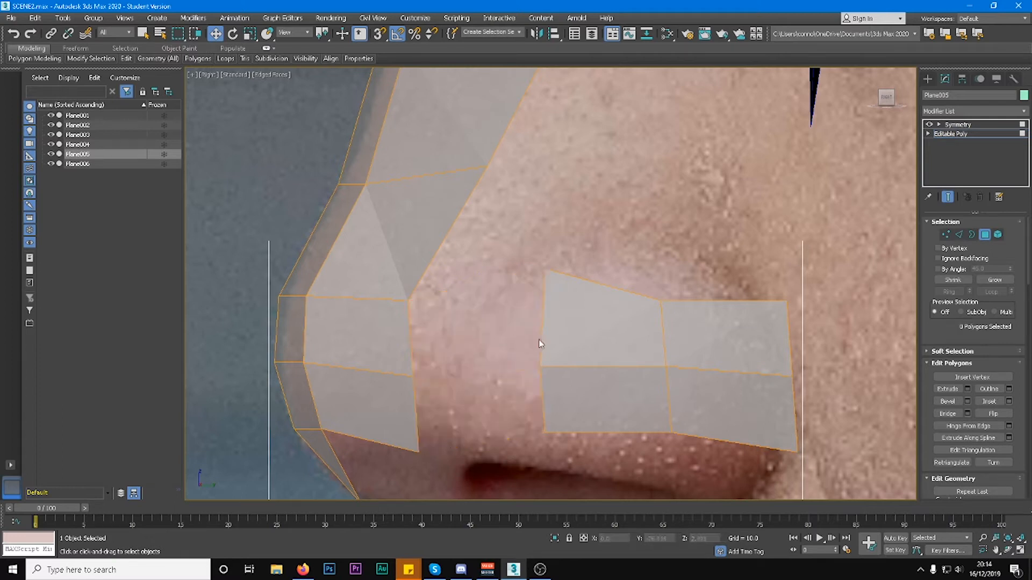
# Extrude the two front edges of the detached nostril patch forward toward the nose tip, leaving a narrow gap.
pyautogui.press('2')
pyautogui.click(544, 328)
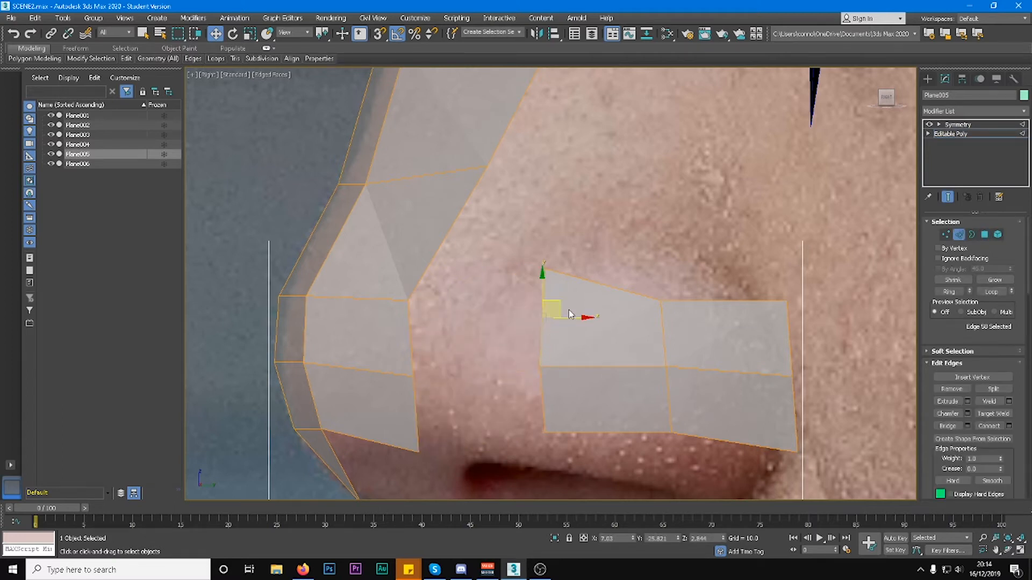
pyautogui.keyDown('ctrl'); pyautogui.click(542, 383); pyautogui.keyUp('ctrl')
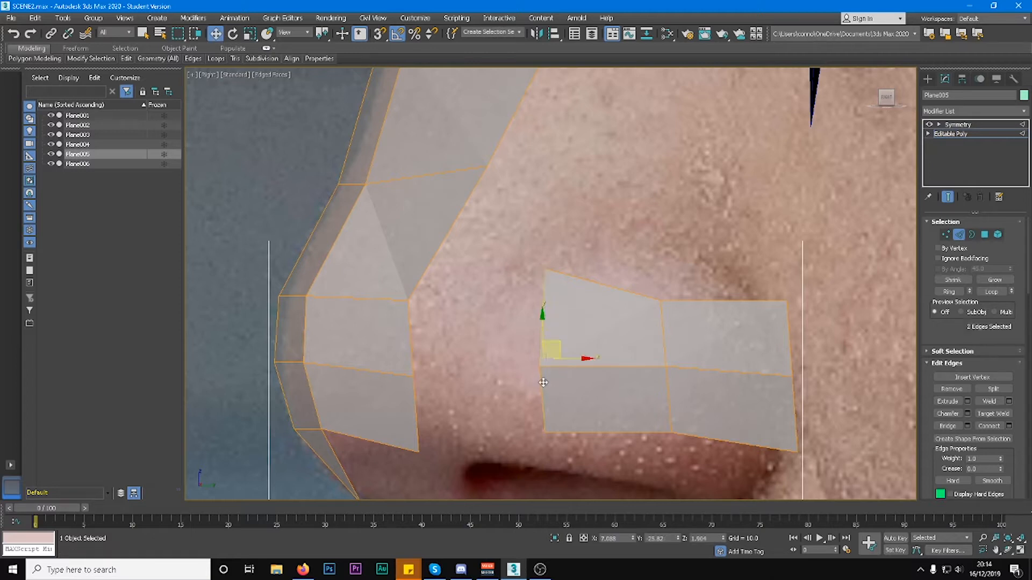
pyautogui.click(543, 308)
pyautogui.keyDown('ctrl'); pyautogui.click(544, 388); pyautogui.keyUp('ctrl')
pyautogui.keyDown('shift'); pyautogui.moveTo(575, 357); pyautogui.dragTo(493, 371); pyautogui.keyUp('shift')
# Move the lower vertices of the nostril patch to follow the nostril's bottom edge in the side reference.
pyautogui.press('1')
pyautogui.moveTo(745, 423); pyautogui.dragTo(745, 424)
pyautogui.moveTo(745, 424); pyautogui.dragTo(745, 375, button='middle')
pyautogui.keyDown('ctrl'); pyautogui.click(799, 383); pyautogui.keyUp('ctrl')
pyautogui.moveTo(643, 353); pyautogui.dragTo(634, 378)
pyautogui.click(541, 388)
pyautogui.moveTo(558, 372); pyautogui.dragTo(557, 369)
pyautogui.click(667, 389)
pyautogui.moveTo(682, 373); pyautogui.dragTo(662, 389)
# Move the rear vertices of the nostril patch to follow the back curve of the nostril in the side reference.
pyautogui.click(794, 408)
pyautogui.moveTo(813, 392); pyautogui.dragTo(768, 412)
pyautogui.click(794, 307)
pyautogui.moveTo(810, 295); pyautogui.dragTo(799, 350)
pyautogui.click(791, 231)
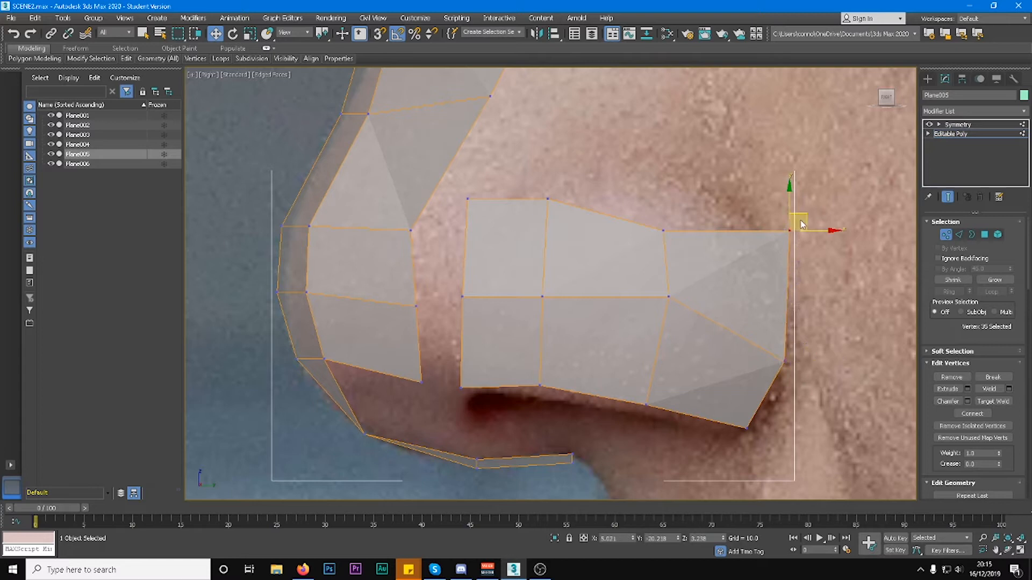
pyautogui.moveTo(804, 218); pyautogui.dragTo(768, 223)
# Shape the upper vertices of the nostril patch into a curve along the top of the nostril wing.
pyautogui.moveTo(688, 222); pyautogui.dragTo(675, 177)
pyautogui.moveTo(475, 202); pyautogui.dragTo(495, 218)
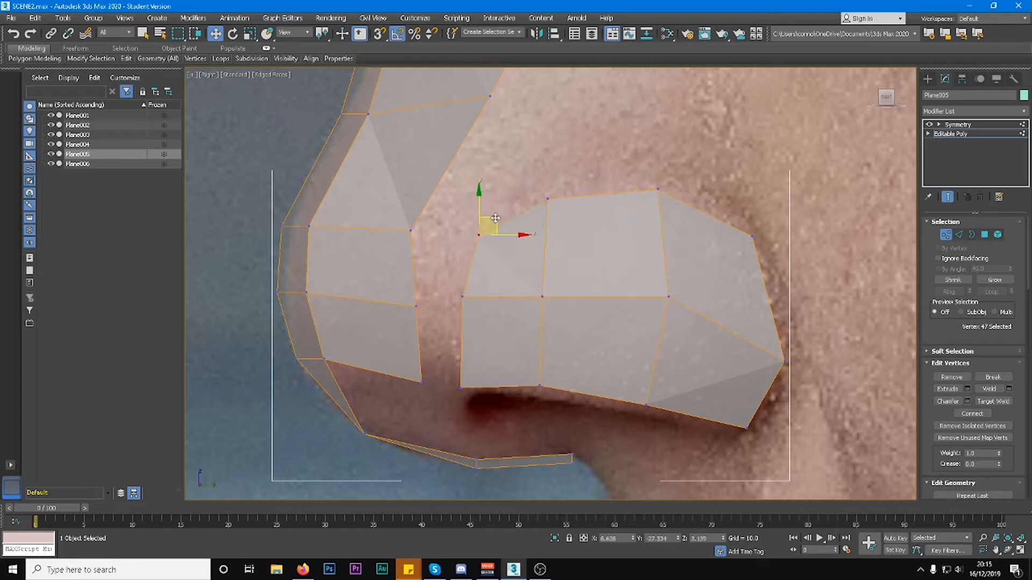
pyautogui.moveTo(557, 203); pyautogui.dragTo(589, 196)
pyautogui.moveTo(639, 227); pyautogui.dragTo(676, 178)
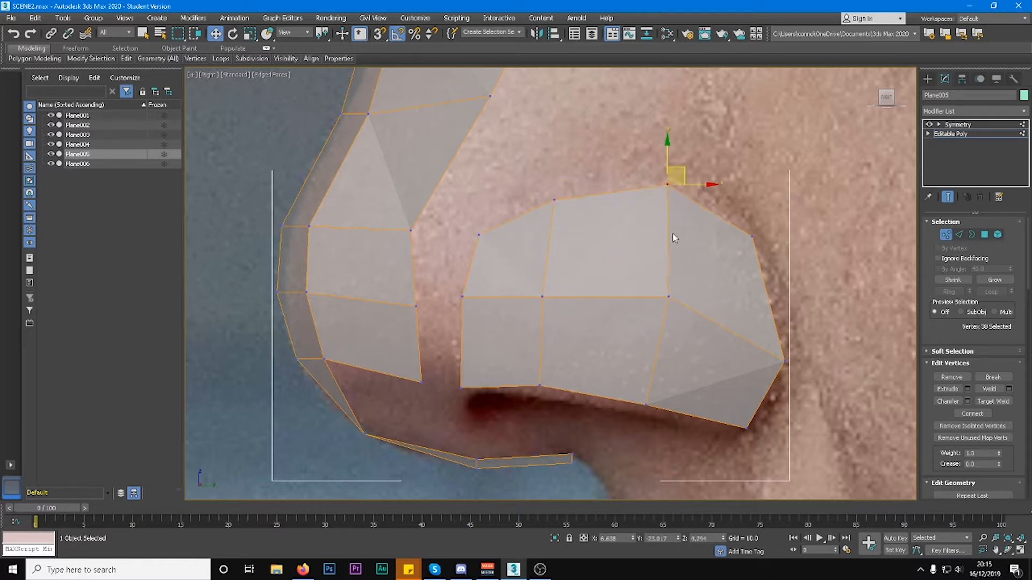
# Extrude the seven front, upper and rear border edges of the nostril patch outward by scaling them to 120%.
pyautogui.press('2')
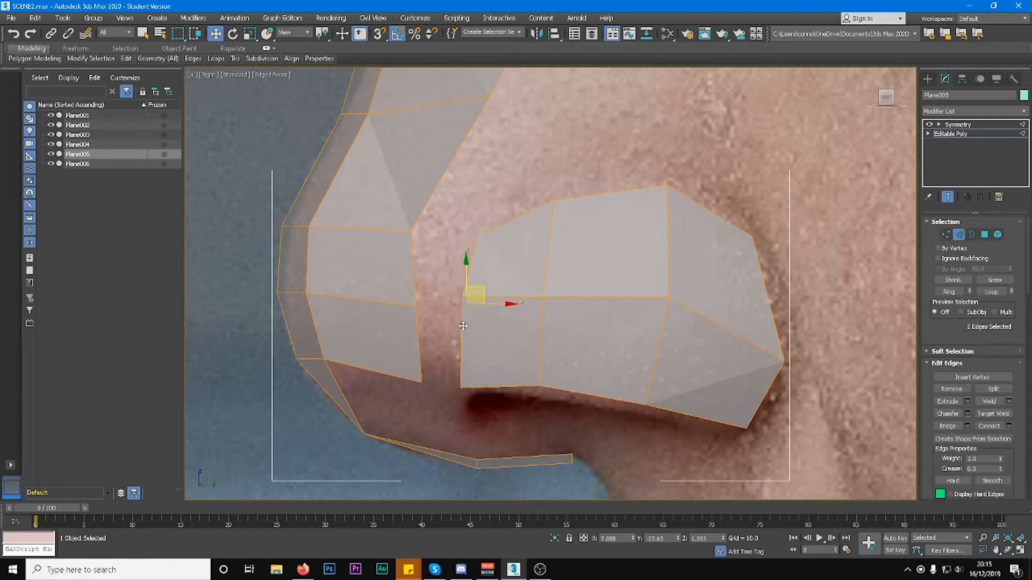
pyautogui.keyDown('ctrl'); pyautogui.click(507, 219); pyautogui.keyUp('ctrl')
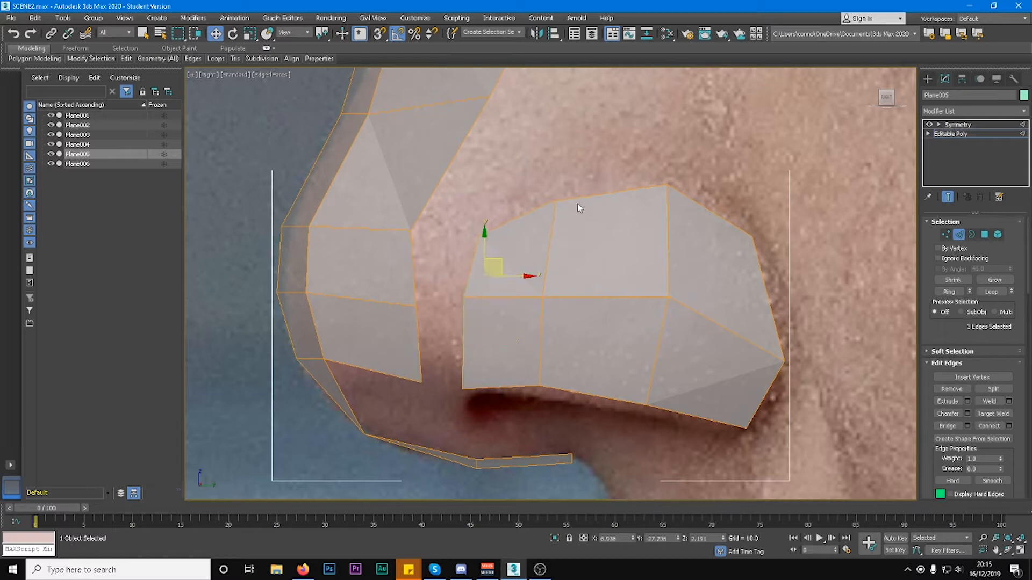
pyautogui.keyDown('ctrl'); pyautogui.click(590, 197); pyautogui.keyUp('ctrl')
pyautogui.keyDown('ctrl'); pyautogui.click(702, 208); pyautogui.keyUp('ctrl')
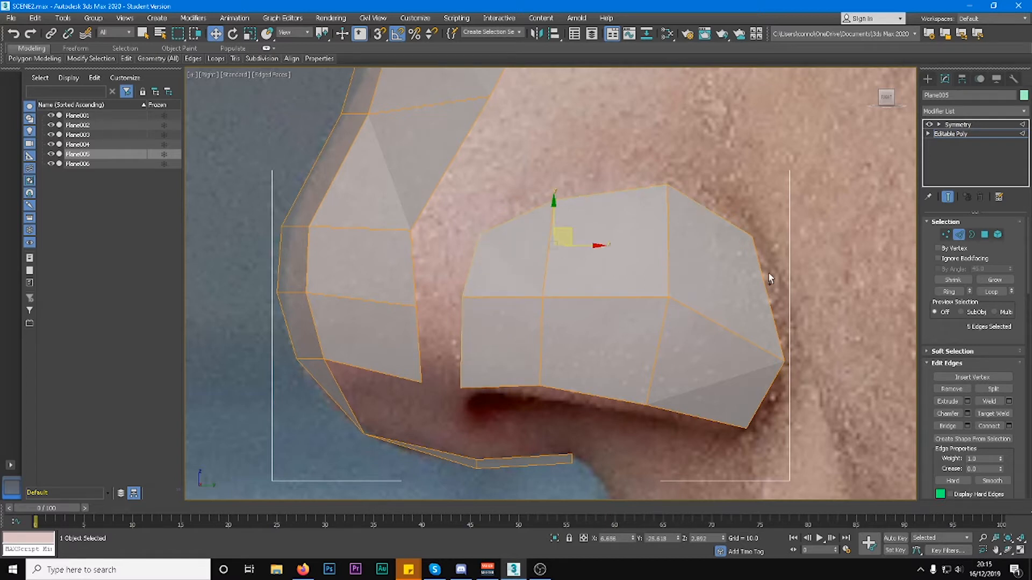
pyautogui.keyDown('ctrl'); pyautogui.click(763, 278); pyautogui.keyUp('ctrl')
pyautogui.keyDown('ctrl'); pyautogui.click(772, 384); pyautogui.keyUp('ctrl')
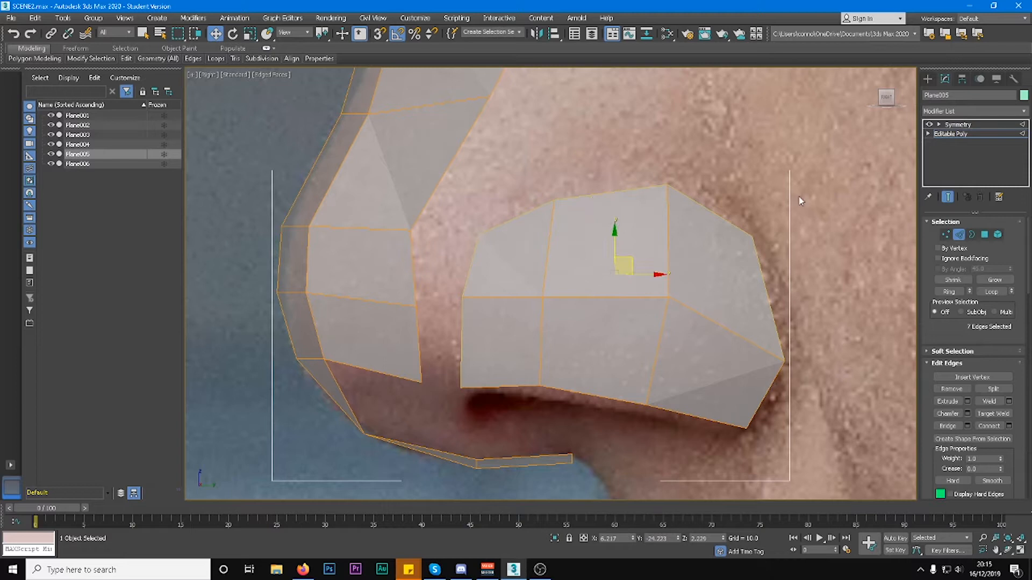
pyautogui.click(253, 33)
pyautogui.keyDown('shift'); pyautogui.moveTo(620, 266); pyautogui.dragTo(621, 250); pyautogui.keyUp('shift')
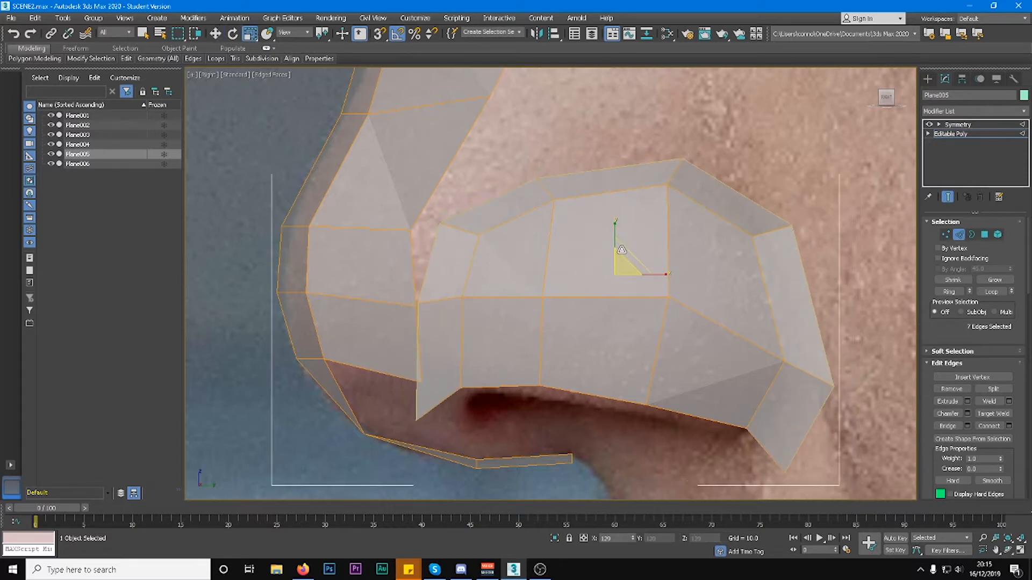
# Move the extruded nostril rim up and reduce its height slightly in the side view.
pyautogui.click(218, 35)
pyautogui.click(618, 253)
pyautogui.hotkey('ctrl', 'z')
pyautogui.moveTo(615, 247); pyautogui.dragTo(612, 219)
pyautogui.click(250, 34)
pyautogui.press('q')
# Target weld the front vertices of the nostril rim to the matching side vertices of the nose tip.
pyautogui.click(945, 234)
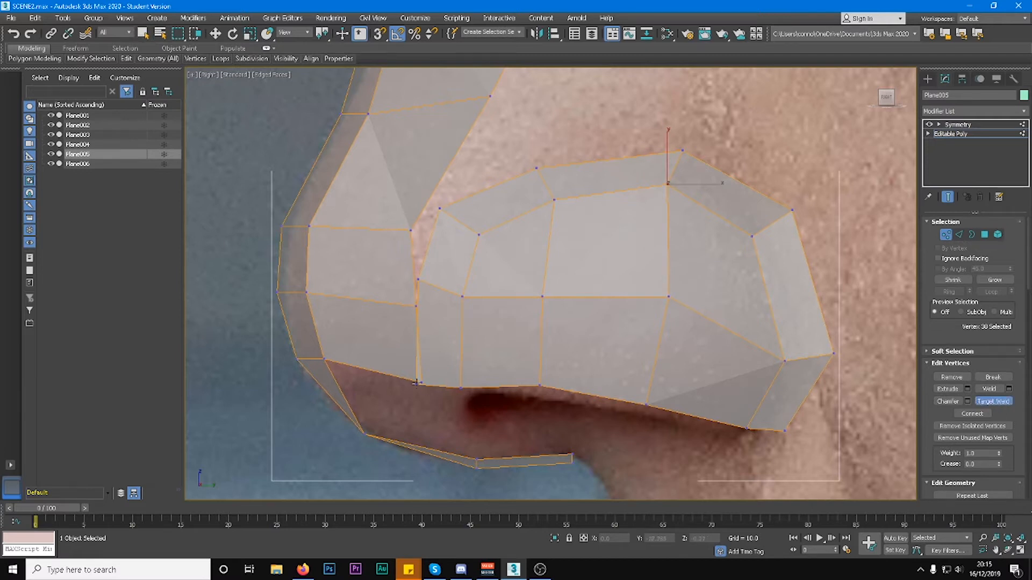
pyautogui.moveTo(416, 383); pyautogui.dragTo(422, 381)
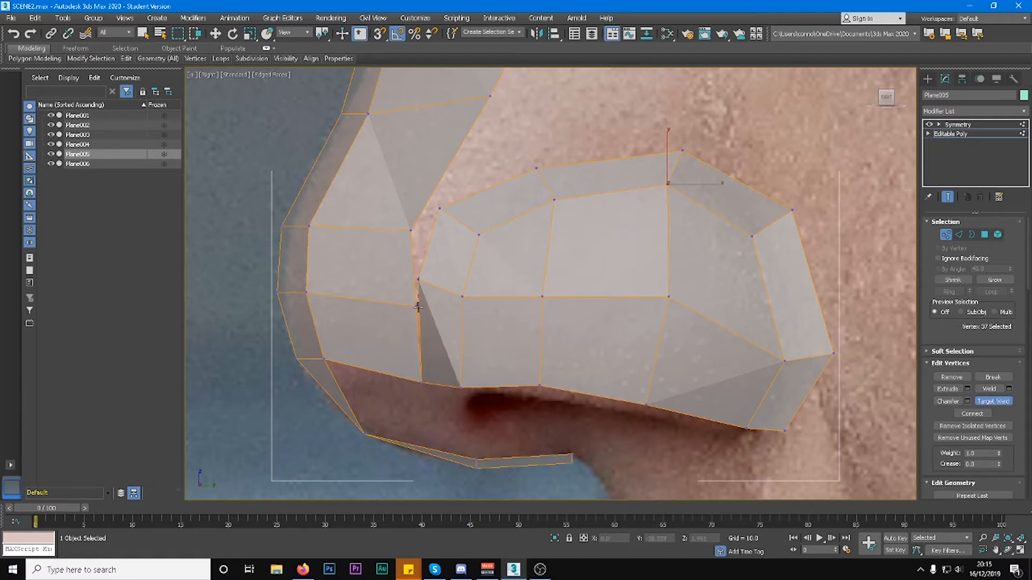
pyautogui.moveTo(419, 277); pyautogui.dragTo(440, 209)
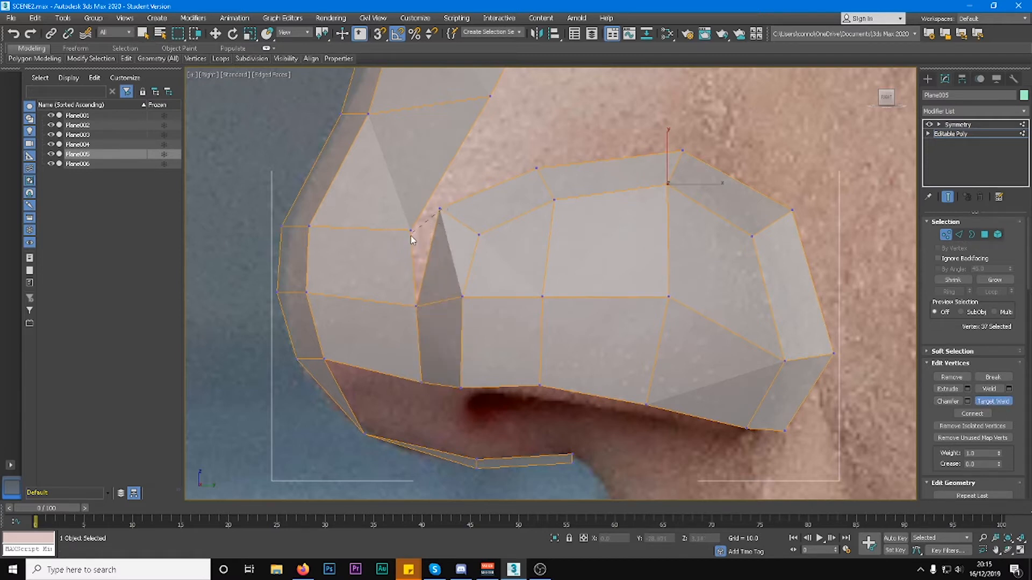
pyautogui.click(439, 209)
pyautogui.scroll(2, 479, 210)
pyautogui.rightClick(540, 241)
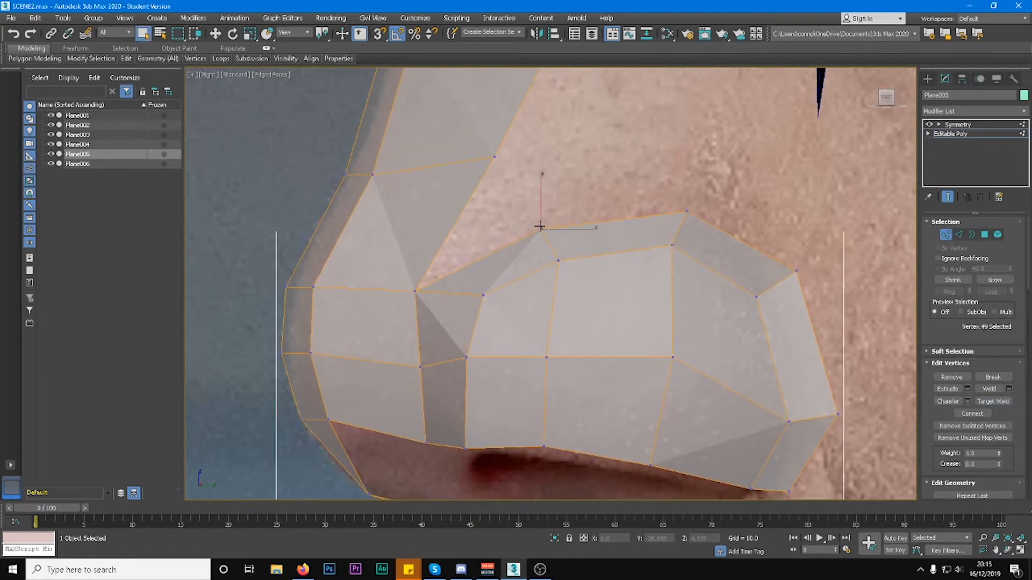
# Move the rim's upper front vertex inward toward the side of the nose.
pyautogui.click(217, 34)
pyautogui.keyDown('alt'); pyautogui.moveTo(541, 201); pyautogui.dragTo(603, 201, button='middle'); pyautogui.keyUp('alt')
pyautogui.moveTo(513, 143); pyautogui.dragTo(512, 144)
pyautogui.moveTo(537, 154); pyautogui.dragTo(600, 228, button='middle')
pyautogui.keyDown('alt'); pyautogui.moveTo(600, 228); pyautogui.dragTo(504, 211, button='middle'); pyautogui.keyUp('alt')
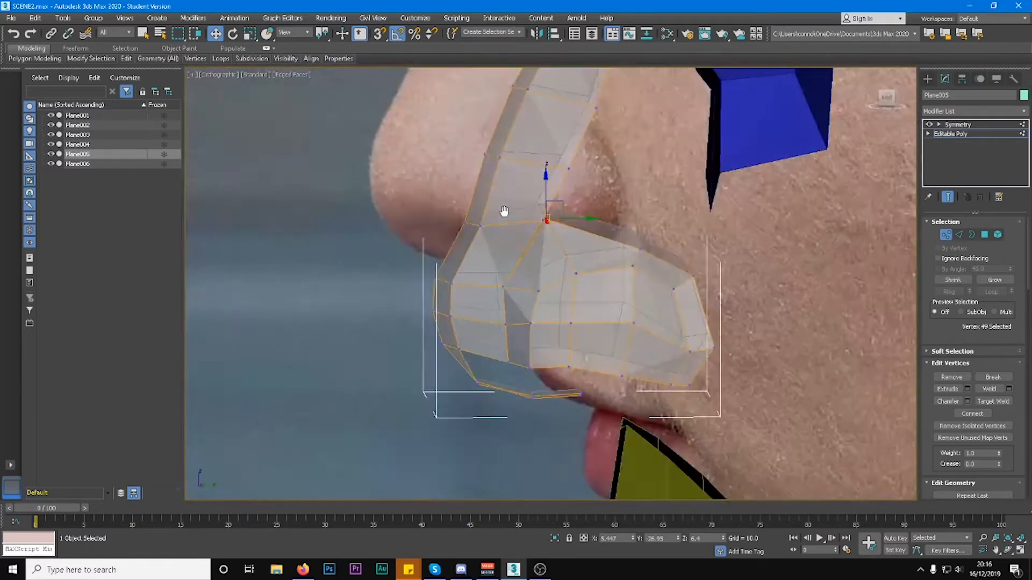
pyautogui.keyDown('alt'); pyautogui.moveTo(580, 242); pyautogui.dragTo(634, 283, button='middle'); pyautogui.keyUp('alt')
pyautogui.moveTo(599, 267); pyautogui.dragTo(565, 262)
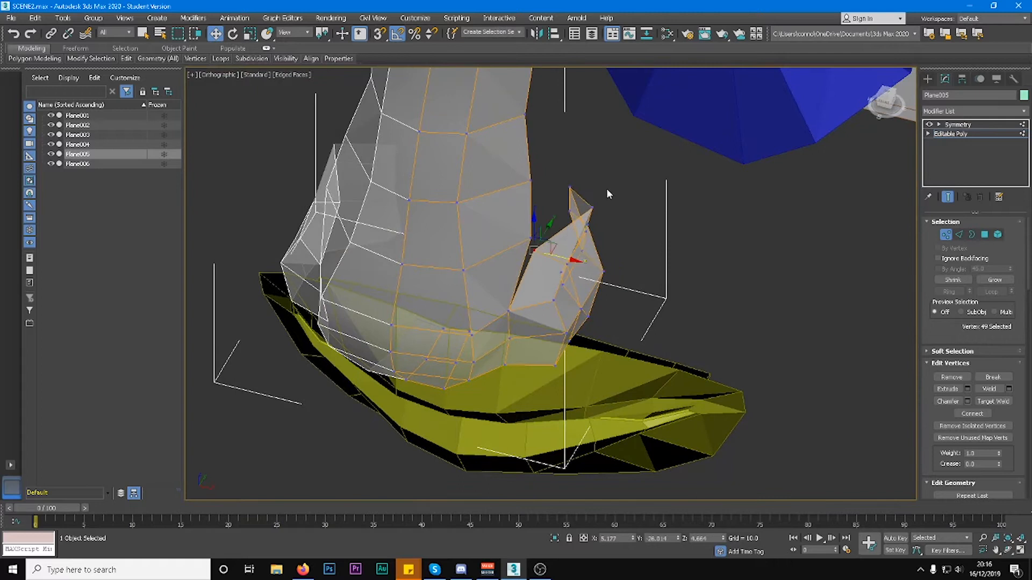
# Try to move the nostril wing's two upper rear rim vertices sideways along the X axis.
pyautogui.moveTo(594, 207); pyautogui.dragTo(601, 223)
pyautogui.moveTo(601, 223)
pyautogui.keyDown('alt'); pyautogui.mouseDown(button='middle')
pyautogui.moveTo(607, 169)
pyautogui.moveTo(427, 212)
pyautogui.moveTo(492, 153)
pyautogui.moveTo(470, 151)
pyautogui.moveTo(523, 108)
pyautogui.moveTo(561, 217)
pyautogui.moveTo(617, 192)
pyautogui.moveTo(598, 186)
pyautogui.moveTo(598, 208)
pyautogui.mouseUp(button='middle'); pyautogui.keyUp('alt')
pyautogui.click(592, 192)
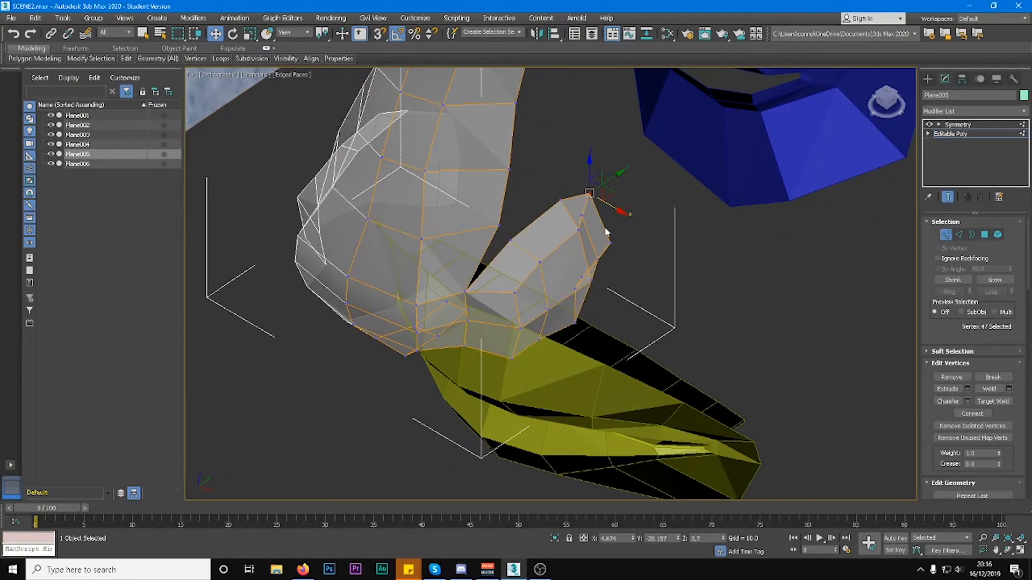
pyautogui.keyDown('ctrl'); pyautogui.click(611, 244); pyautogui.keyUp('ctrl')
pyautogui.keyDown('alt'); pyautogui.moveTo(611, 245); pyautogui.dragTo(646, 270, button='middle'); pyautogui.keyUp('alt')
pyautogui.scroll(3, 570, 195)
pyautogui.moveTo(654, 260); pyautogui.dragTo(661, 267)
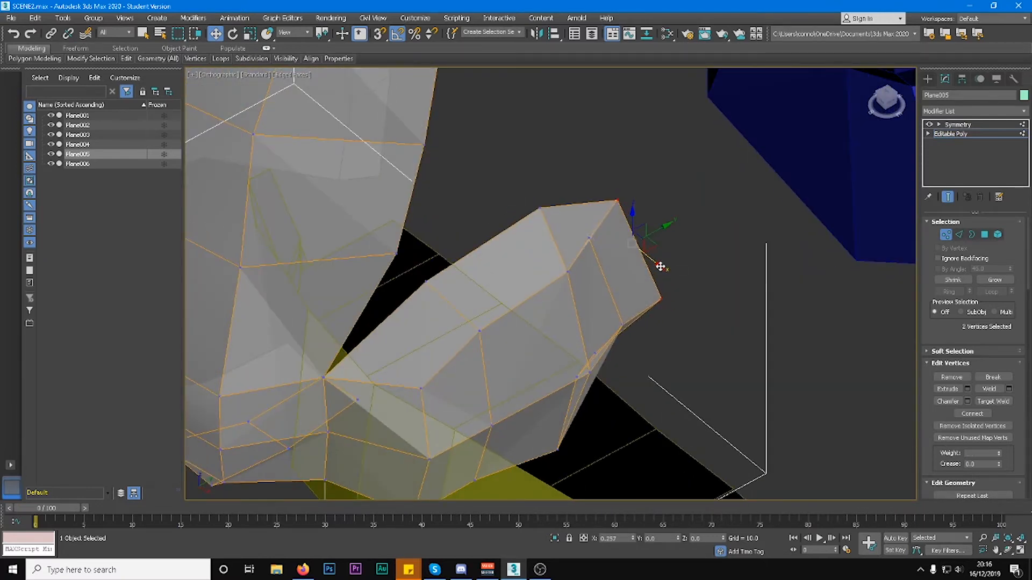
# Try to reposition the rear end vertices of the nostril wing in three dimensions.
pyautogui.click(587, 240)
pyautogui.keyDown('alt'); pyautogui.moveTo(587, 240); pyautogui.dragTo(645, 200, button='middle'); pyautogui.keyUp('alt')
pyautogui.hotkey('ctrl', 'z')
pyautogui.keyDown('alt'); pyautogui.moveTo(674, 275); pyautogui.dragTo(636, 292, button='middle'); pyautogui.keyUp('alt')
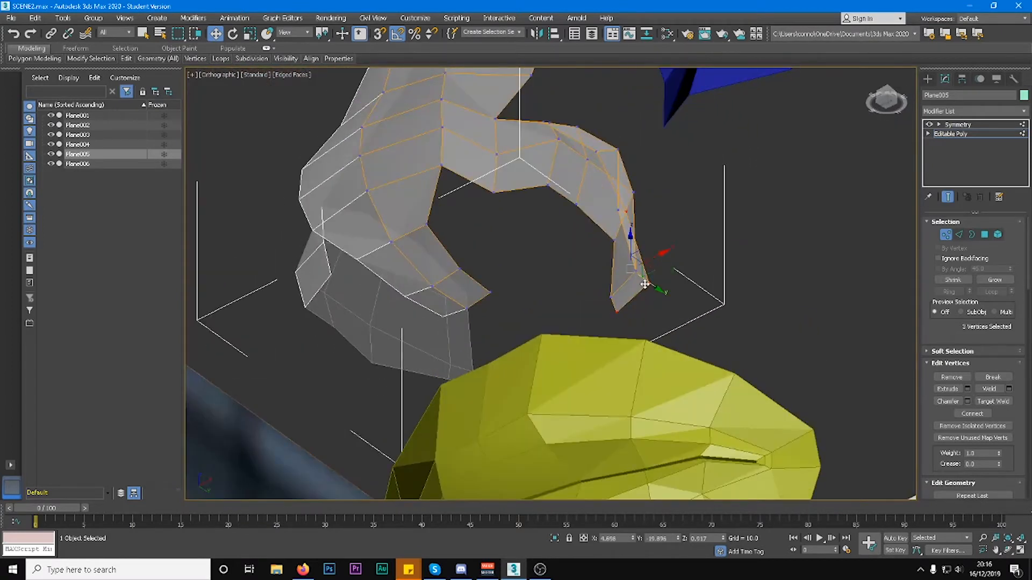
pyautogui.moveTo(659, 256); pyautogui.dragTo(679, 195)
pyautogui.keyDown('alt'); pyautogui.moveTo(679, 194); pyautogui.dragTo(623, 183, button='middle'); pyautogui.keyUp('alt')
pyautogui.click(624, 199)
pyautogui.moveTo(624, 182); pyautogui.dragTo(627, 173)
pyautogui.keyDown('alt'); pyautogui.moveTo(627, 172); pyautogui.dragTo(651, 158, button='middle'); pyautogui.keyUp('alt')
# Undo the recent vertex moves at the rear of the nostril wing.
pyautogui.hotkey('ctrl', 'z')
pyautogui.hotkey('ctrl', 'z')
pyautogui.hotkey('ctrl', 'z')
pyautogui.hotkey('shift', 'z')
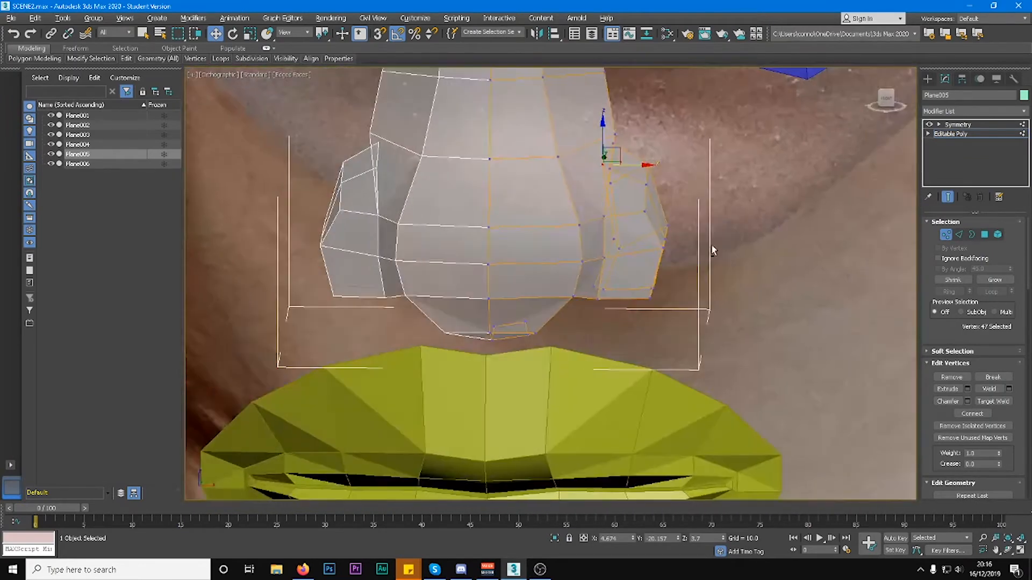
# In the front view, raise the nostril wing's lower vertices to follow the nostril edge in the photo.
pyautogui.click(887, 100)
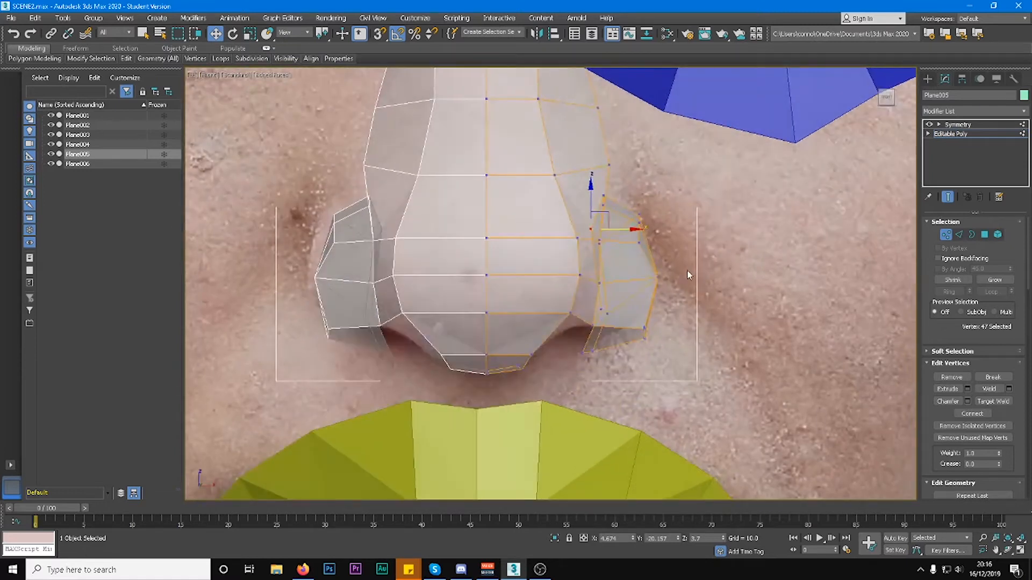
pyautogui.moveTo(687, 270); pyautogui.dragTo(677, 258, button='middle')
pyautogui.moveTo(569, 347); pyautogui.dragTo(590, 302)
pyautogui.moveTo(635, 352); pyautogui.dragTo(648, 291)
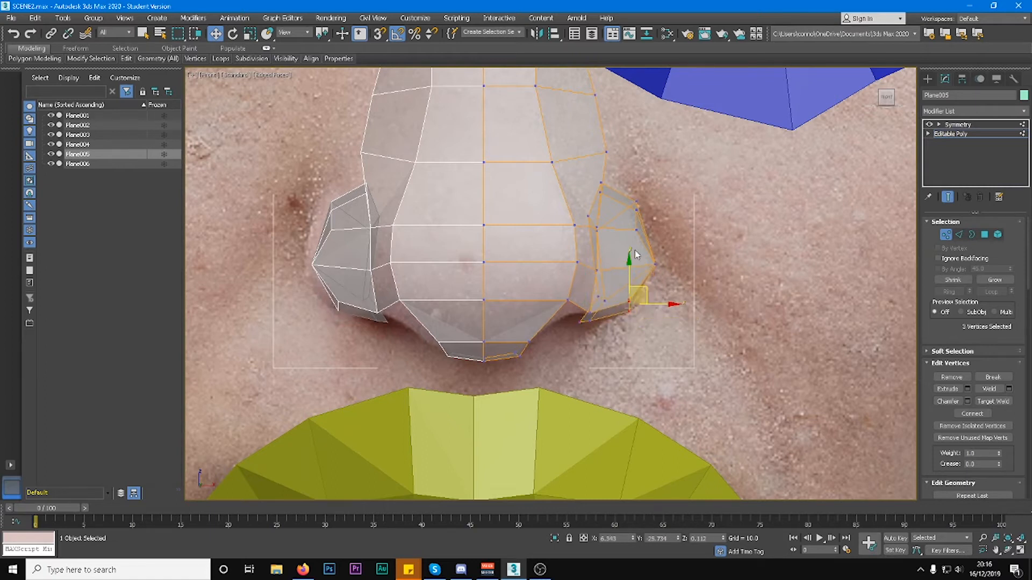
# Move the nostril wing's outermost side vertex outward to widen its curve.
pyautogui.keyDown('alt'); pyautogui.moveTo(674, 217); pyautogui.dragTo(620, 223, button='middle'); pyautogui.keyUp('alt')
pyautogui.keyDown('alt'); pyautogui.moveTo(652, 260); pyautogui.dragTo(655, 284, button='middle'); pyautogui.keyUp('alt')
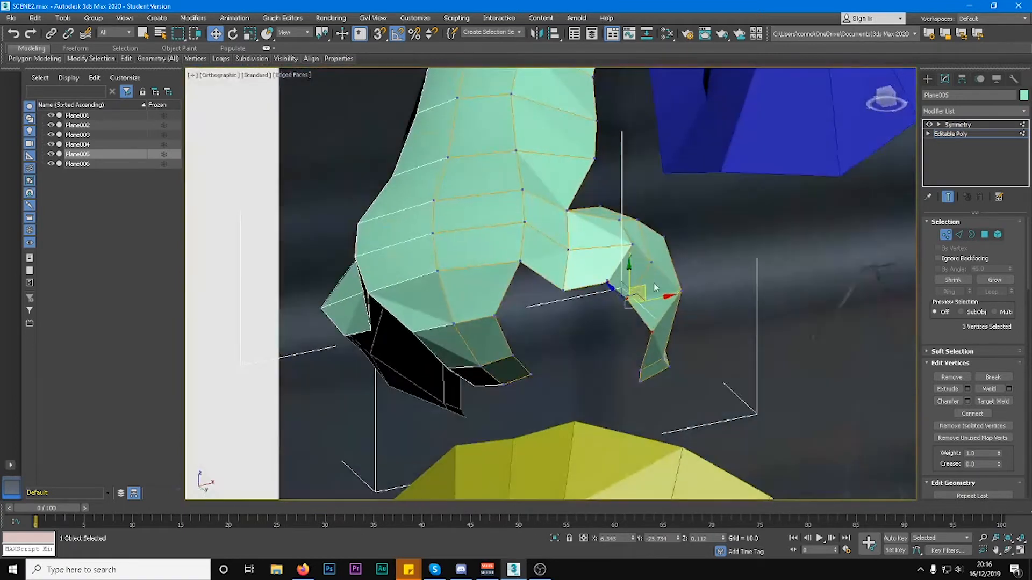
pyautogui.click(625, 297)
pyautogui.moveTo(652, 295); pyautogui.dragTo(675, 263)
pyautogui.click(653, 260)
pyautogui.keyDown('alt'); pyautogui.moveTo(675, 262); pyautogui.dragTo(689, 292, button='middle'); pyautogui.keyUp('alt')
# In the front view, adjust the nostril wing's inner lower vertex with the mesh set to see-through.
pyautogui.click(887, 103)
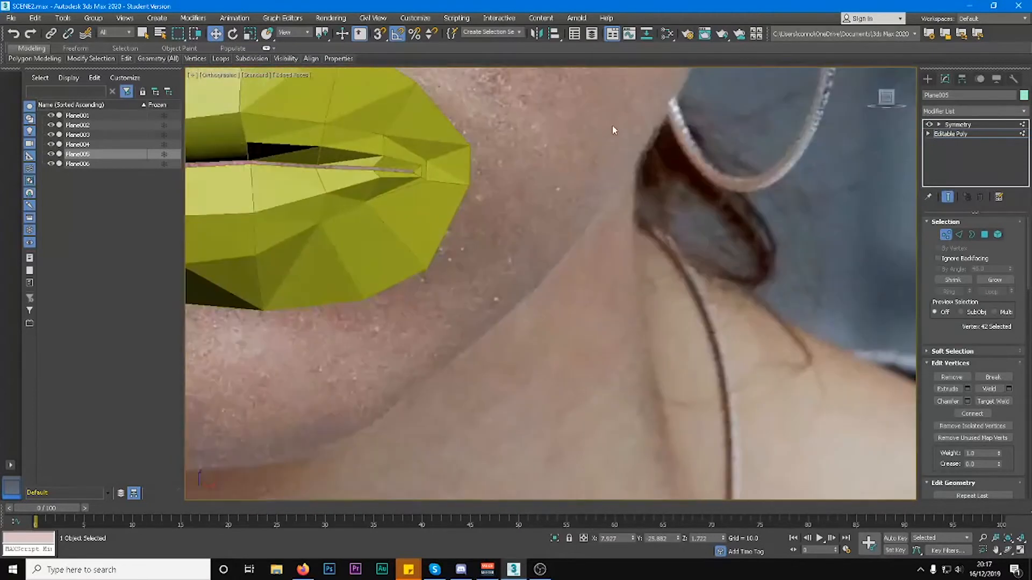
pyautogui.moveTo(615, 129); pyautogui.dragTo(710, 431, button='middle')
pyautogui.moveTo(465, 237); pyautogui.dragTo(586, 356, button='middle')
pyautogui.moveTo(441, 247); pyautogui.dragTo(485, 265)
pyautogui.click(467, 276)
pyautogui.hotkey('alt', 'x')
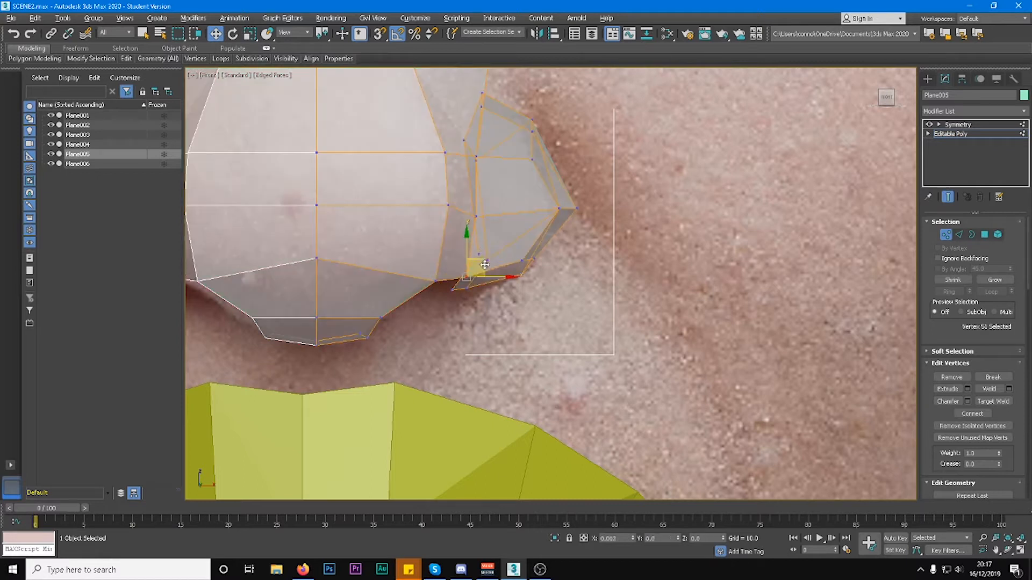
# Move the nostril wing's three lower outer vertices inward and down to match the front photo.
pyautogui.moveTo(506, 300); pyautogui.dragTo(543, 251)
pyautogui.keyDown('alt'); pyautogui.moveTo(551, 234); pyautogui.dragTo(601, 229, button='middle'); pyautogui.keyUp('alt')
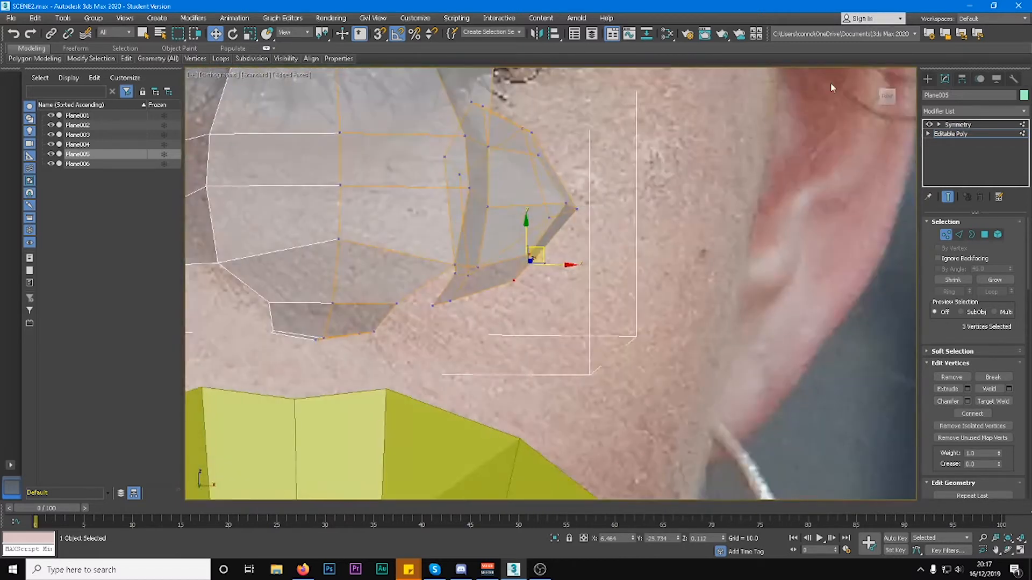
pyautogui.click(887, 98)
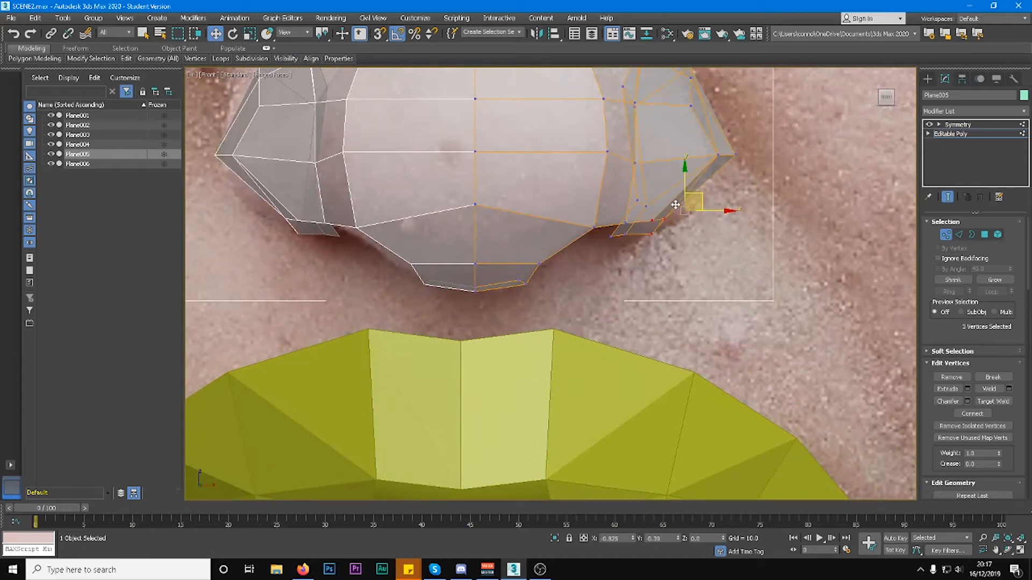
pyautogui.click(681, 207)
pyautogui.moveTo(696, 194)
pyautogui.mouseDown()
pyautogui.moveTo(661, 210)
pyautogui.moveTo(692, 204)
pyautogui.moveTo(662, 217)
pyautogui.moveTo(675, 232)
pyautogui.moveTo(679, 223)
pyautogui.moveTo(668, 224)
pyautogui.mouseUp()
# Select the nostril wing's polygons, excluding the adjoining nose bridge and tip faces, and relax them.
pyautogui.keyDown('alt'); pyautogui.moveTo(708, 219); pyautogui.dragTo(693, 108, button='middle'); pyautogui.keyUp('alt')
pyautogui.moveTo(694, 108); pyautogui.dragTo(700, 276, button='middle')
pyautogui.scroll(-5, 701, 254)
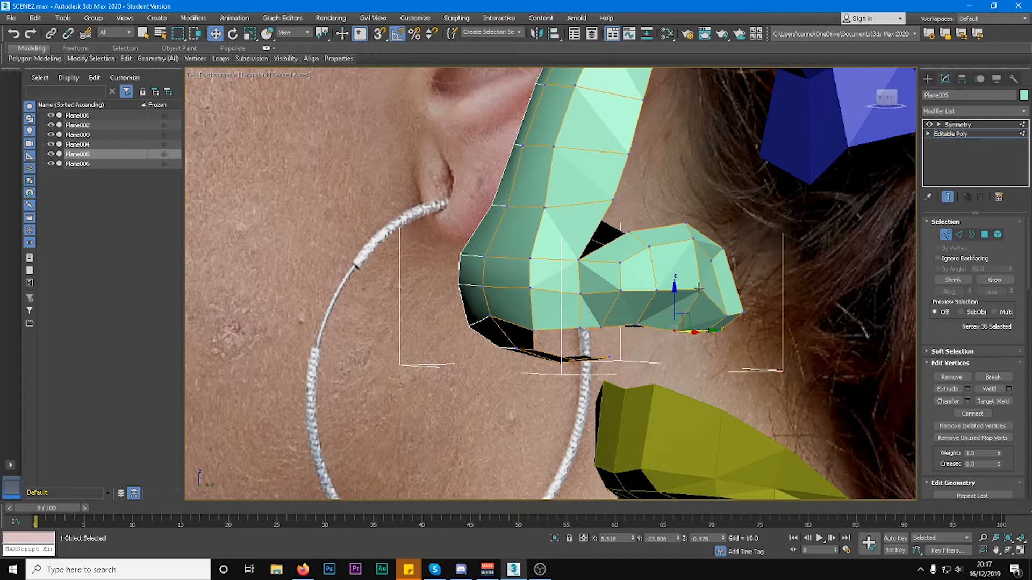
pyautogui.click(985, 235)
pyautogui.click(679, 266)
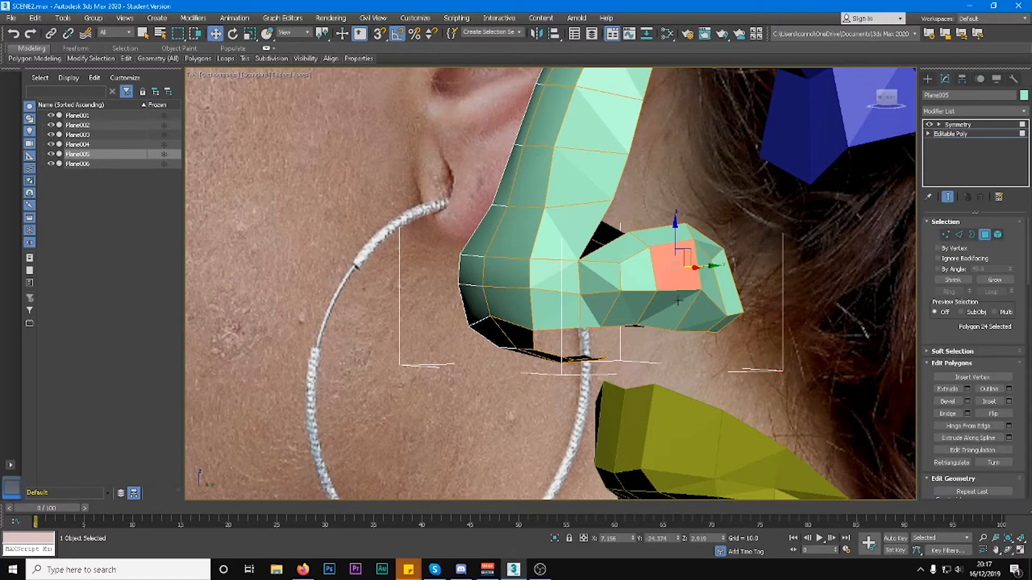
pyautogui.click(994, 280)
pyautogui.click(994, 280)
pyautogui.click(992, 279)
pyautogui.keyDown('alt'); pyautogui.click(557, 269); pyautogui.keyUp('alt')
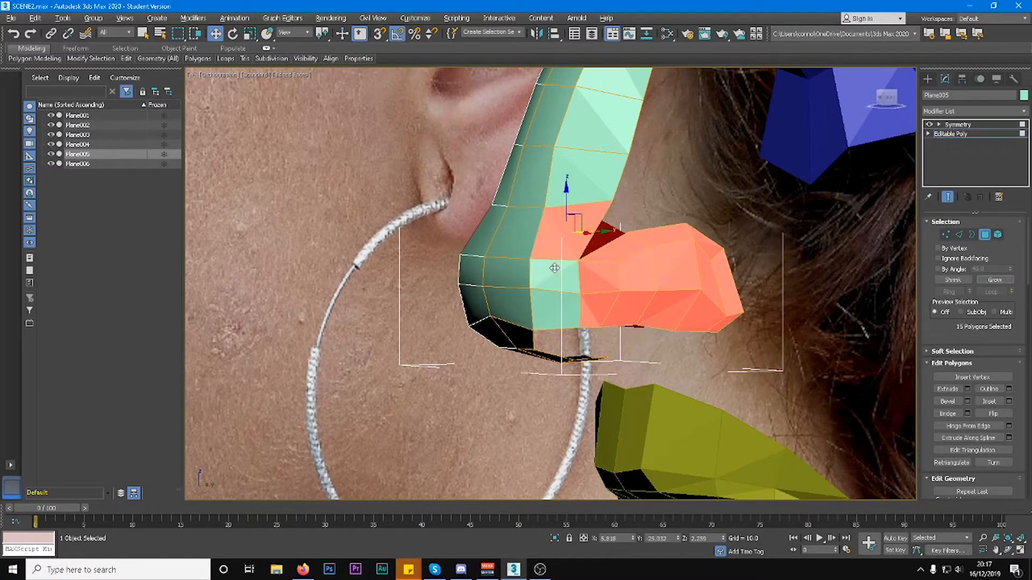
pyautogui.keyDown('alt'); pyautogui.click(567, 234); pyautogui.keyUp('alt')
pyautogui.keyDown('alt'); pyautogui.moveTo(823, 315); pyautogui.dragTo(838, 301, button='middle'); pyautogui.keyUp('alt')
pyautogui.scroll(-5, 979, 344)
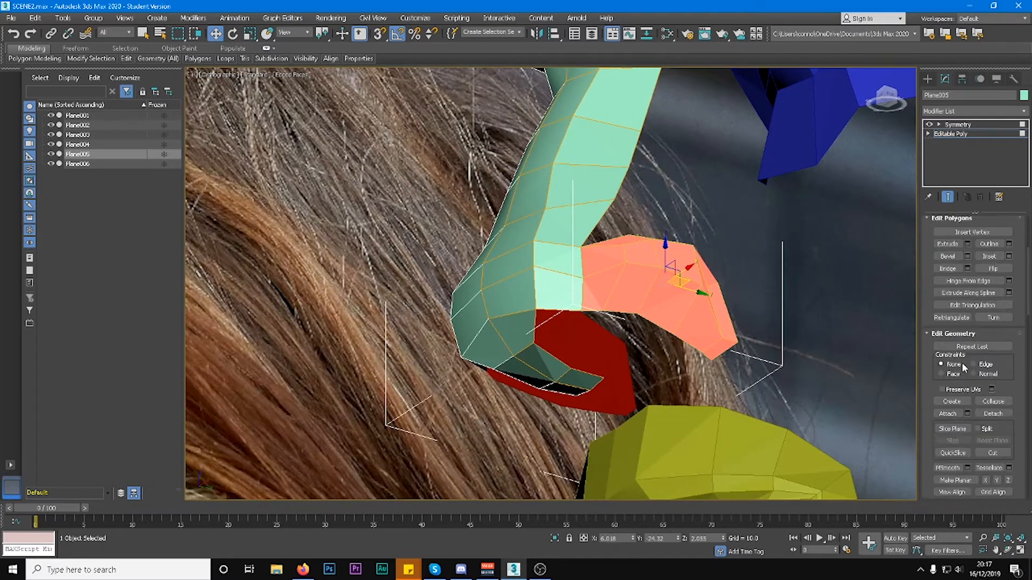
pyautogui.click(973, 396)
# Examine the relaxed nostril wing from several angles and against the front reference photo.
pyautogui.keyDown('alt'); pyautogui.moveTo(681, 284); pyautogui.dragTo(954, 109, button='middle'); pyautogui.keyUp('alt')
pyautogui.click(675, 294)
pyautogui.click(885, 102)
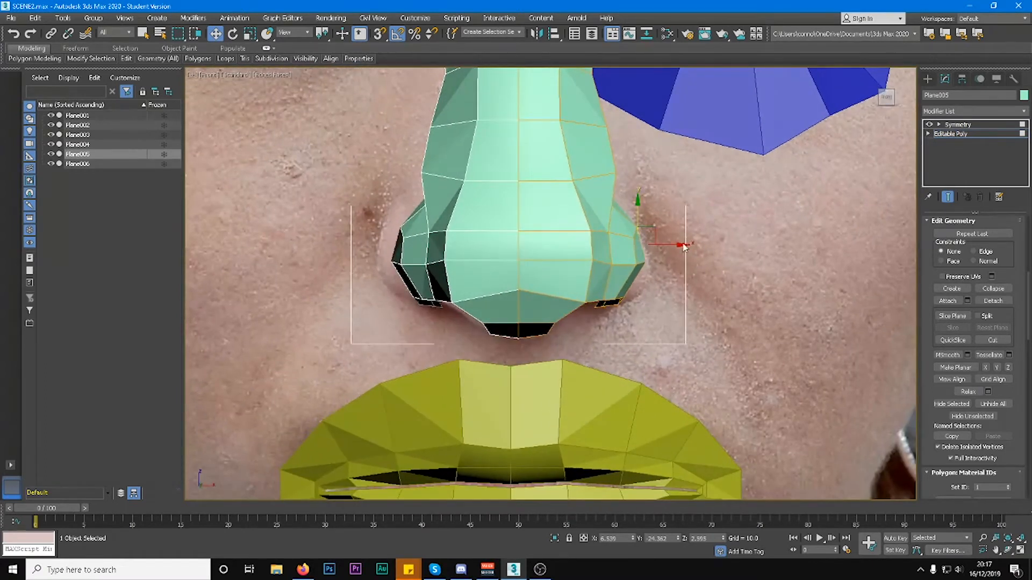
pyautogui.click(637, 276)
pyautogui.keyDown('alt'); pyautogui.moveTo(637, 276); pyautogui.dragTo(712, 288, button='middle'); pyautogui.keyUp('alt')
pyautogui.click(885, 99)
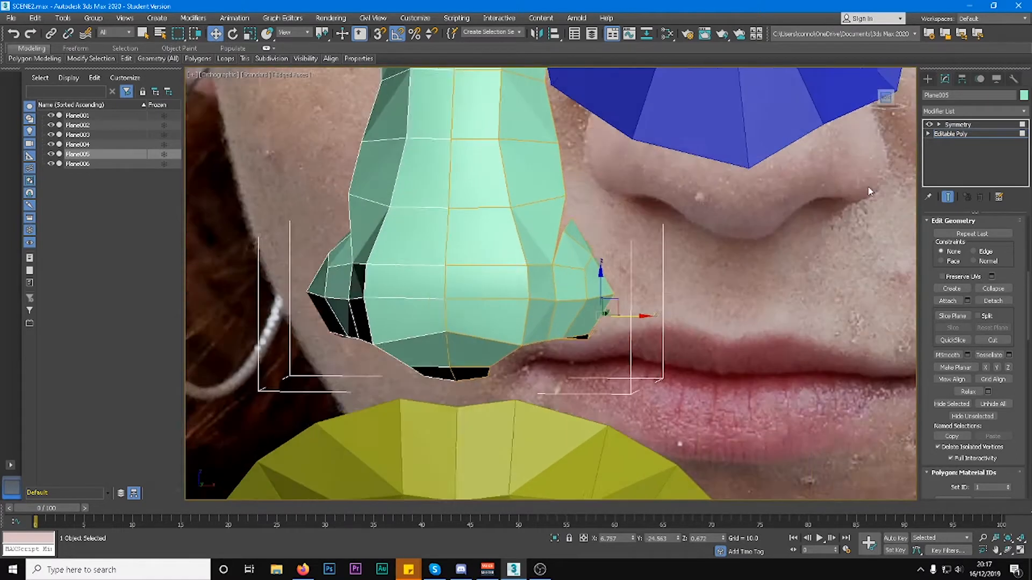
# Move the vertices at the middle of the nostril wing's outer side slightly inward in the front view.
pyautogui.scroll(8, 588, 336)
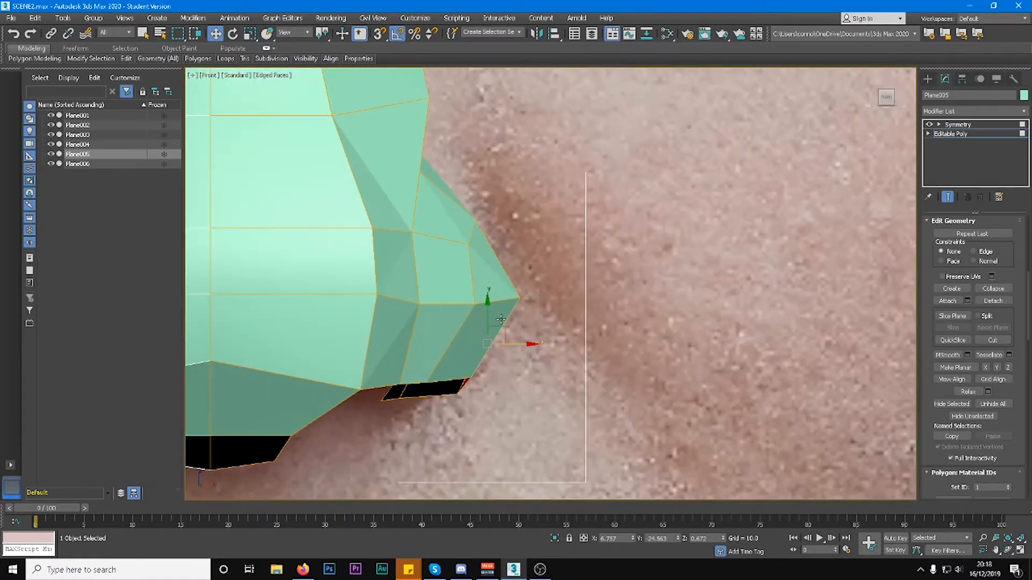
pyautogui.press('1')
pyautogui.moveTo(555, 302); pyautogui.dragTo(535, 303)
pyautogui.scroll(-6, 539, 302)
pyautogui.keyDown('alt'); pyautogui.moveTo(539, 302); pyautogui.dragTo(667, 300, button='middle'); pyautogui.keyUp('alt')
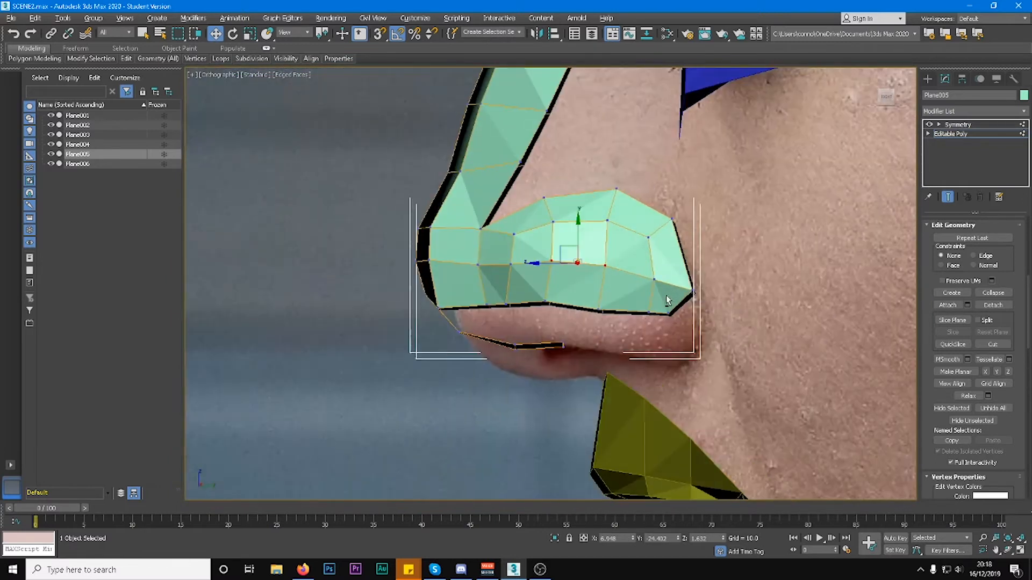
# In the side view, turn on see-through display and pull the two rear bottom vertices of the nostril wing down towards the photo's outline.
pyautogui.click(887, 100)
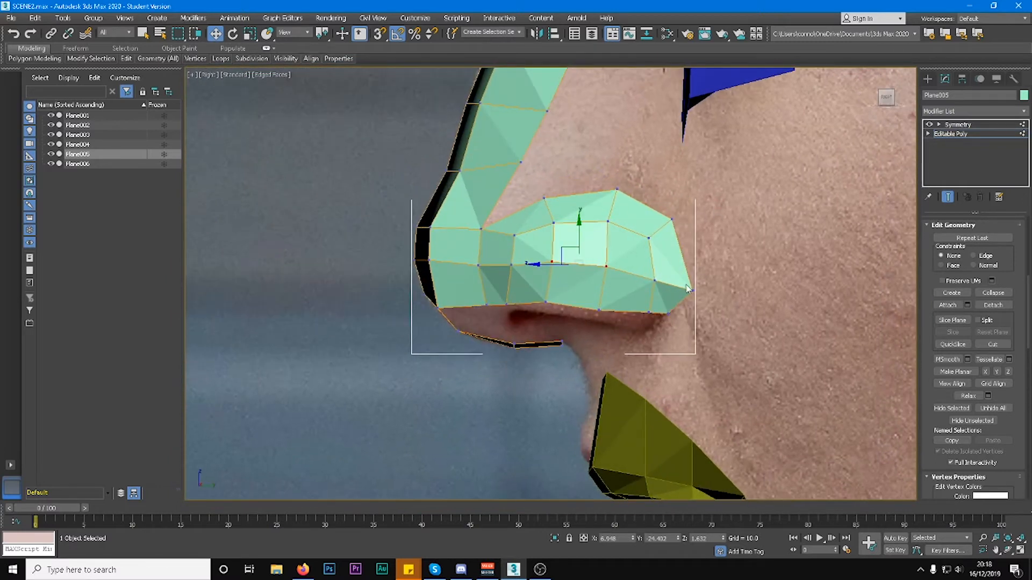
pyautogui.scroll(4, 668, 317)
pyautogui.click(658, 313)
pyautogui.moveTo(675, 295); pyautogui.dragTo(690, 300)
pyautogui.click(630, 312)
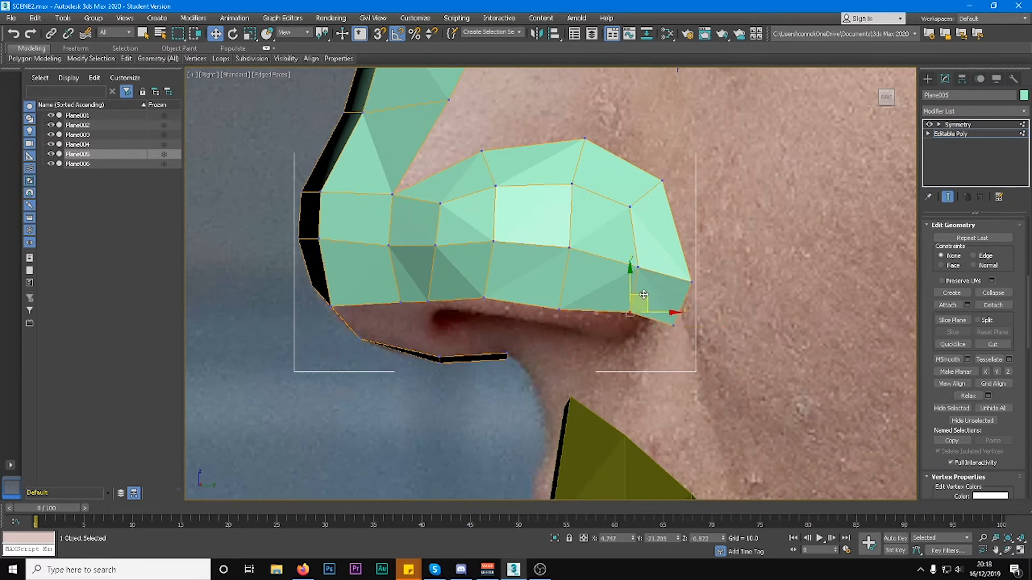
pyautogui.hotkey('alt', 'x')
pyautogui.moveTo(660, 304); pyautogui.dragTo(663, 323)
# Shift the wing's inner rear vertices outward and pull its rear bottom corner vertex further down to match the side reference.
pyautogui.click(638, 267)
pyautogui.moveTo(698, 260); pyautogui.dragTo(717, 271)
pyautogui.click(630, 208)
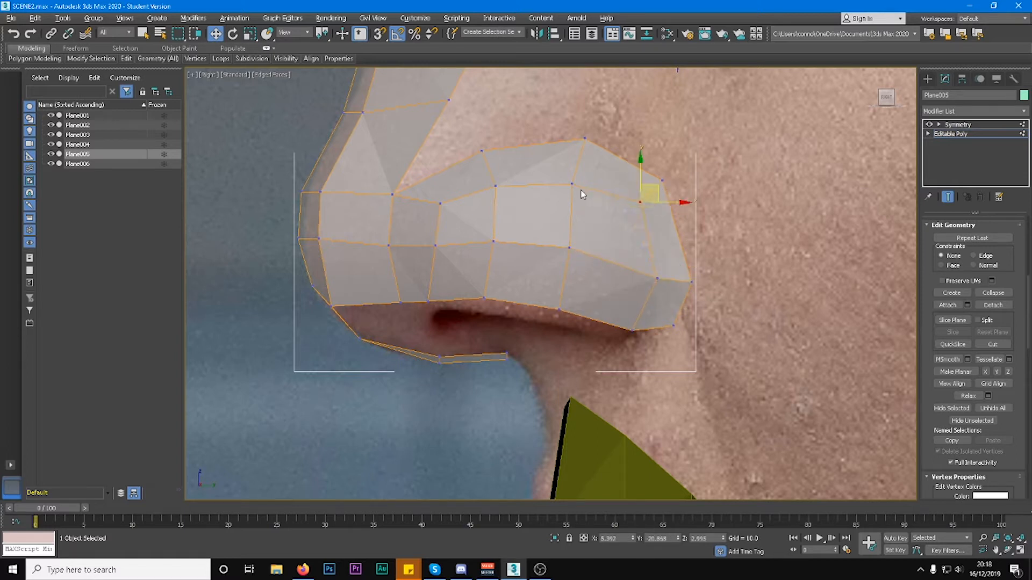
pyautogui.moveTo(622, 156); pyautogui.dragTo(620, 157)
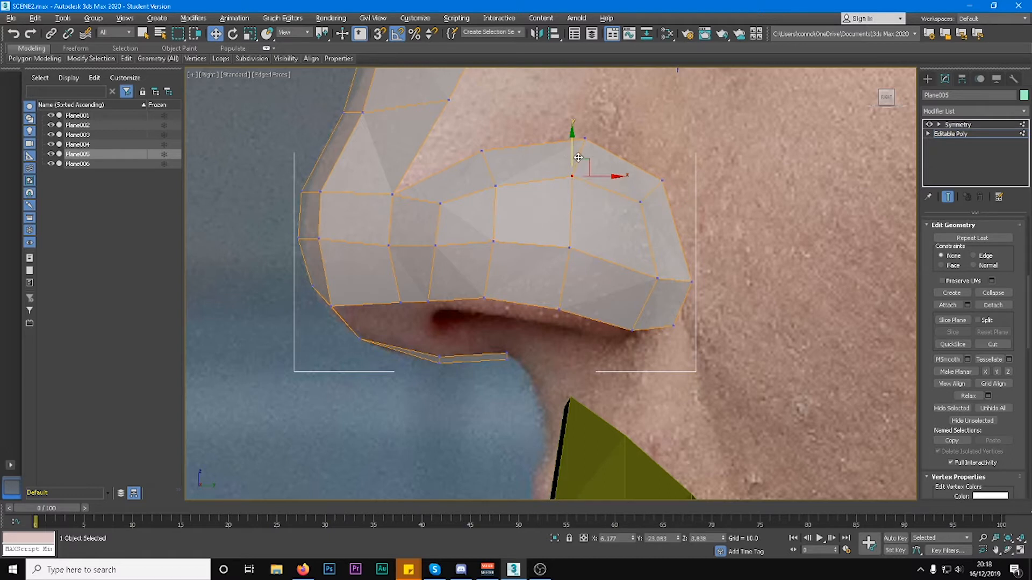
pyautogui.click(675, 327)
pyautogui.moveTo(695, 318); pyautogui.dragTo(686, 346)
pyautogui.keyDown('alt'); pyautogui.moveTo(685, 337); pyautogui.dragTo(681, 331, button='middle'); pyautogui.keyUp('alt')
# Extrude the wing's rear bottom edge forward beneath the nostril as a strip and reposition the strip's front corner vertices.
pyautogui.click(886, 97)
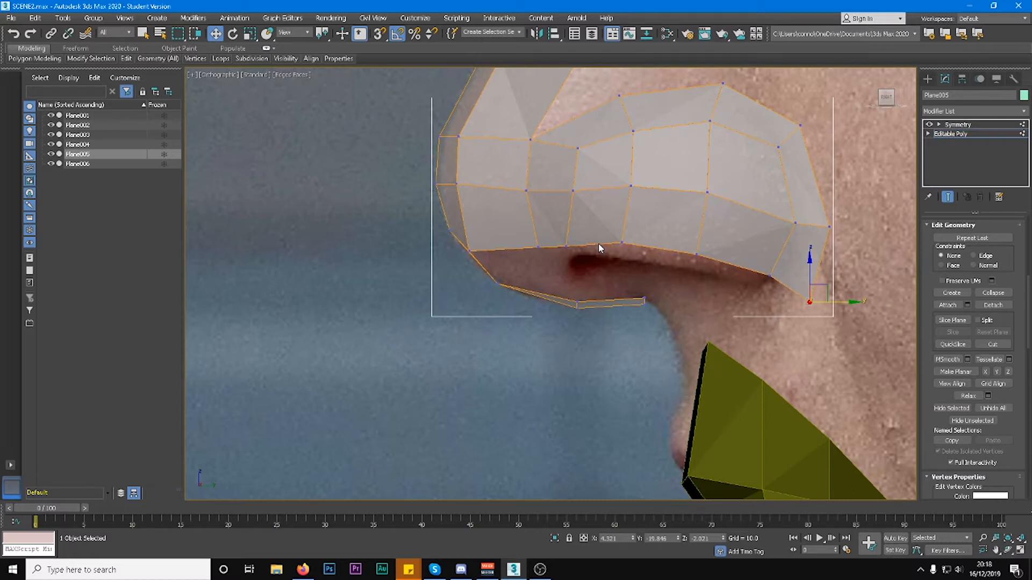
pyautogui.press('2')
pyautogui.click(788, 288)
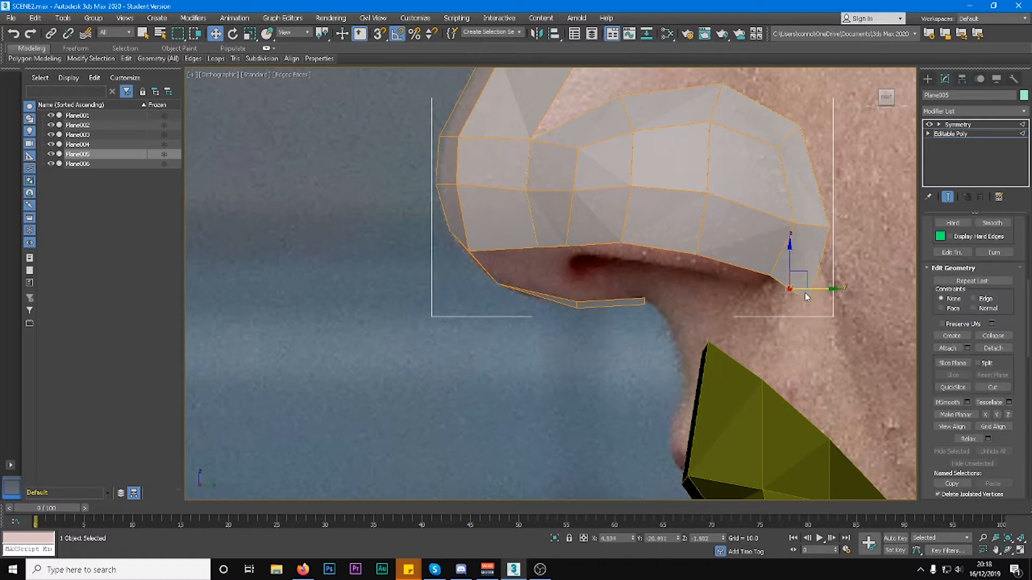
pyautogui.keyDown('shift'); pyautogui.moveTo(808, 278); pyautogui.dragTo(589, 281); pyautogui.keyUp('shift')
pyautogui.press('1')
pyautogui.click(577, 265)
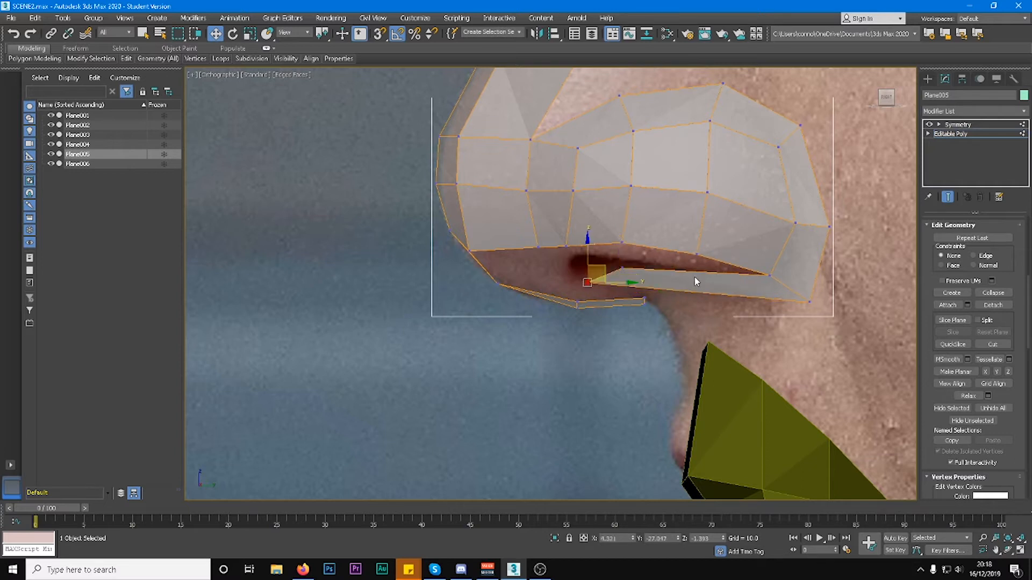
# Connect the two long edges of the new strip beneath the nostril with two dividing edges.
pyautogui.press('2')
pyautogui.click(700, 274)
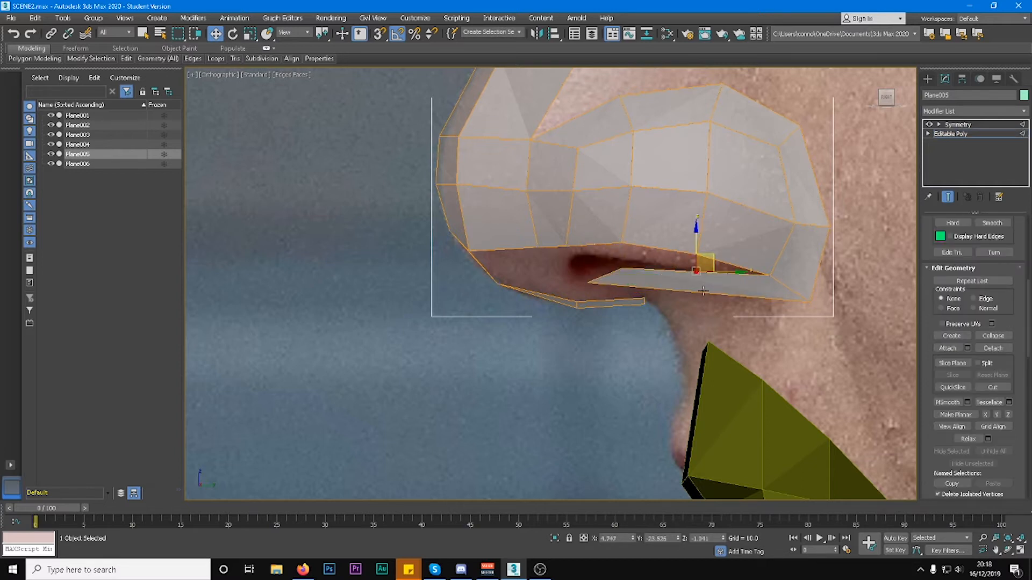
pyautogui.click(703, 291)
pyautogui.scroll(5, 1001, 238)
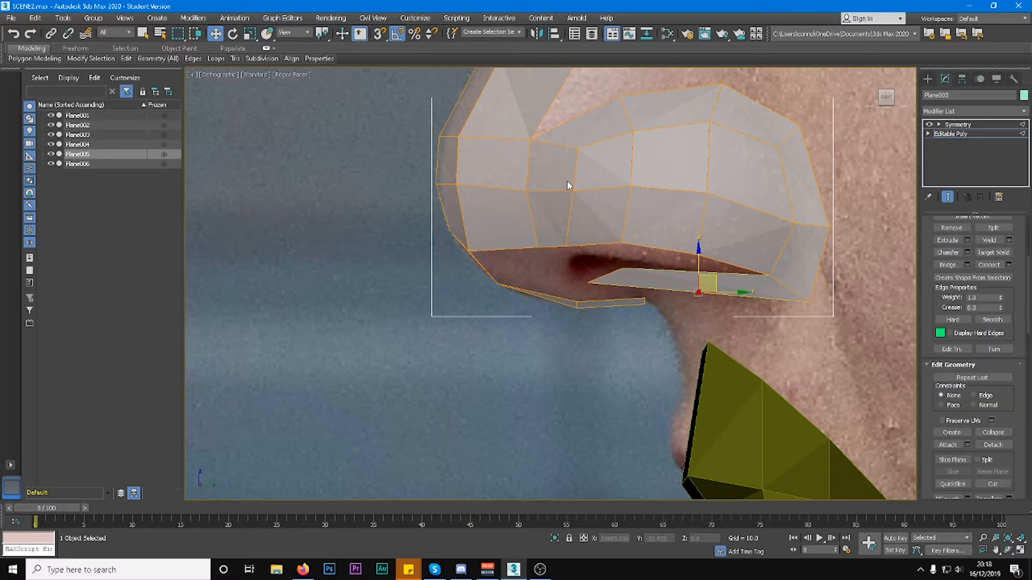
pyautogui.scroll(8, 1010, 272)
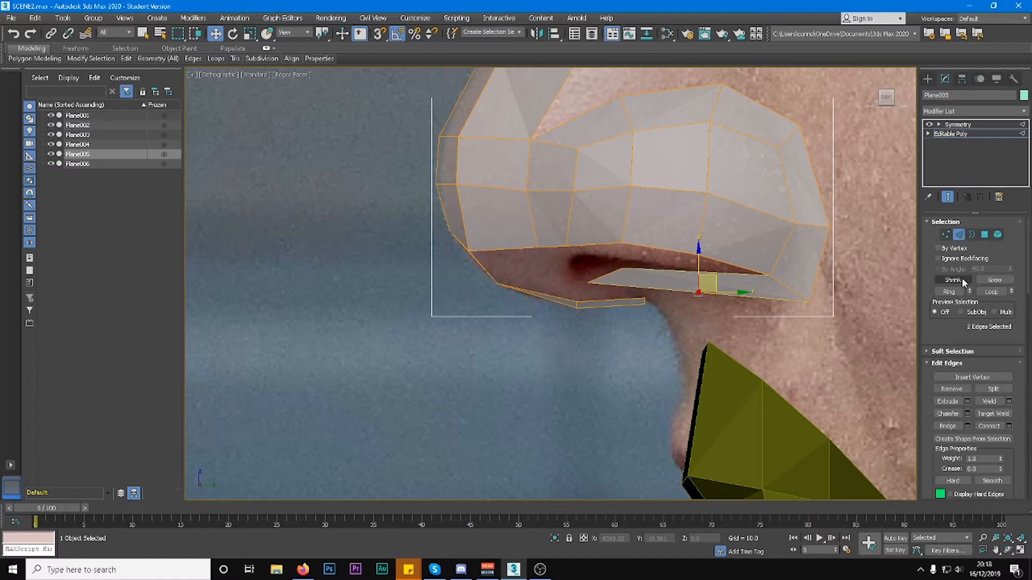
pyautogui.click(1009, 427)
pyautogui.click(556, 337)
# Lower the strip's dividing edge to curve the nostril rim and shift the strip's front end sideways in the front view.
pyautogui.keyDown('alt'); pyautogui.moveTo(655, 291); pyautogui.dragTo(669, 240, button='middle'); pyautogui.keyUp('alt')
pyautogui.moveTo(738, 269); pyautogui.dragTo(734, 304)
pyautogui.click(618, 260)
pyautogui.keyDown('alt'); pyautogui.moveTo(615, 240); pyautogui.dragTo(624, 269, button='middle'); pyautogui.keyUp('alt')
pyautogui.click(886, 97)
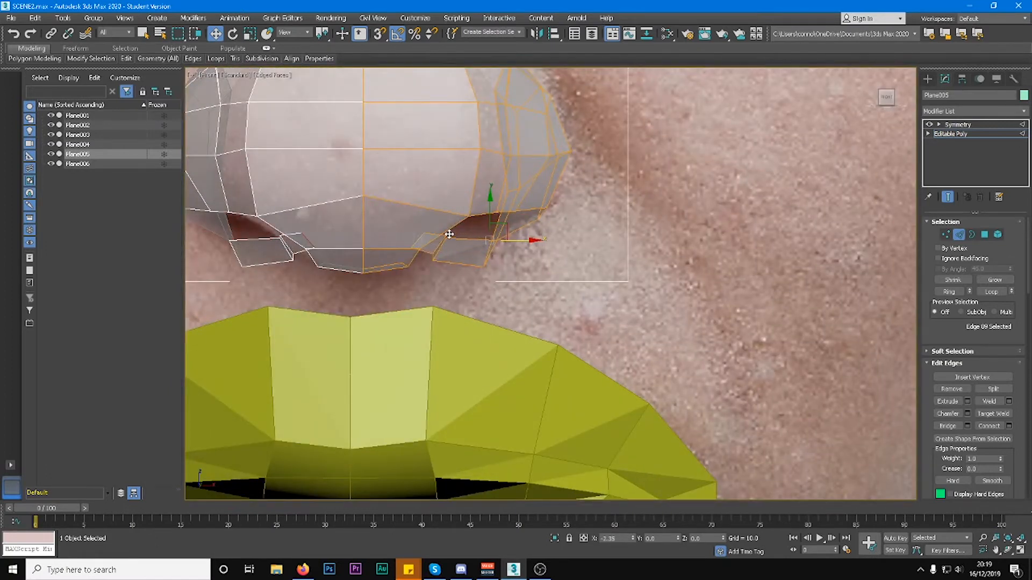
pyautogui.scroll(2, 538, 311)
pyautogui.scroll(3, 538, 310)
pyautogui.moveTo(554, 324)
pyautogui.mouseDown()
pyautogui.moveTo(559, 275)
pyautogui.moveTo(577, 321)
pyautogui.moveTo(571, 336)
pyautogui.moveTo(570, 323)
pyautogui.mouseUp()
# Try to extrude the selected nostril rim edges upward.
pyautogui.moveTo(666, 299)
pyautogui.keyDown('alt'); pyautogui.mouseDown(button='middle')
pyautogui.moveTo(634, 292)
pyautogui.moveTo(653, 273)
pyautogui.moveTo(678, 283)
pyautogui.moveTo(715, 272)
pyautogui.moveTo(759, 290)
pyautogui.moveTo(626, 276)
pyautogui.moveTo(618, 293)
pyautogui.moveTo(567, 269)
pyautogui.mouseUp(button='middle'); pyautogui.keyUp('alt')
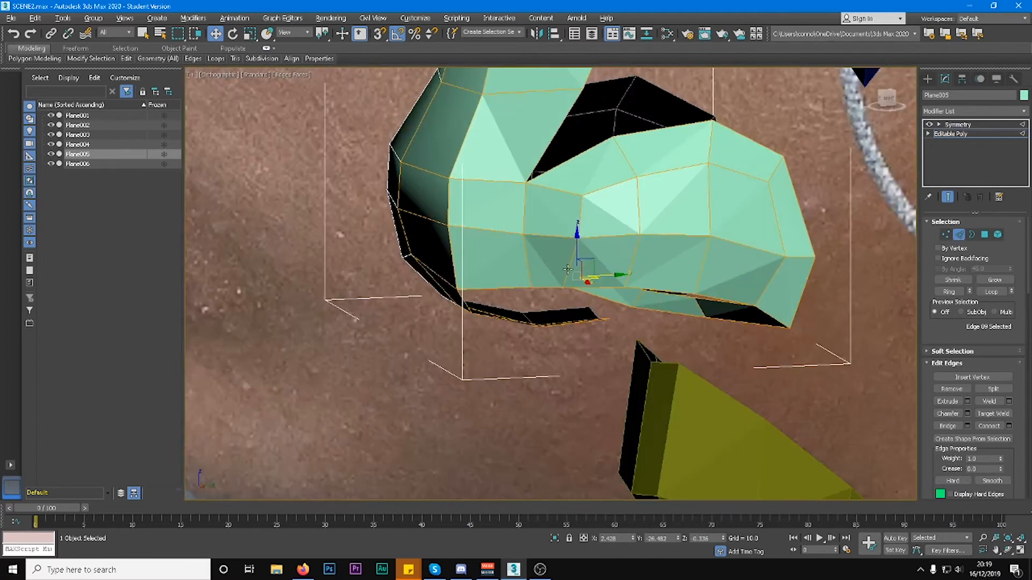
pyautogui.keyDown('alt'); pyautogui.moveTo(579, 232); pyautogui.dragTo(561, 304, button='middle'); pyautogui.keyUp('alt')
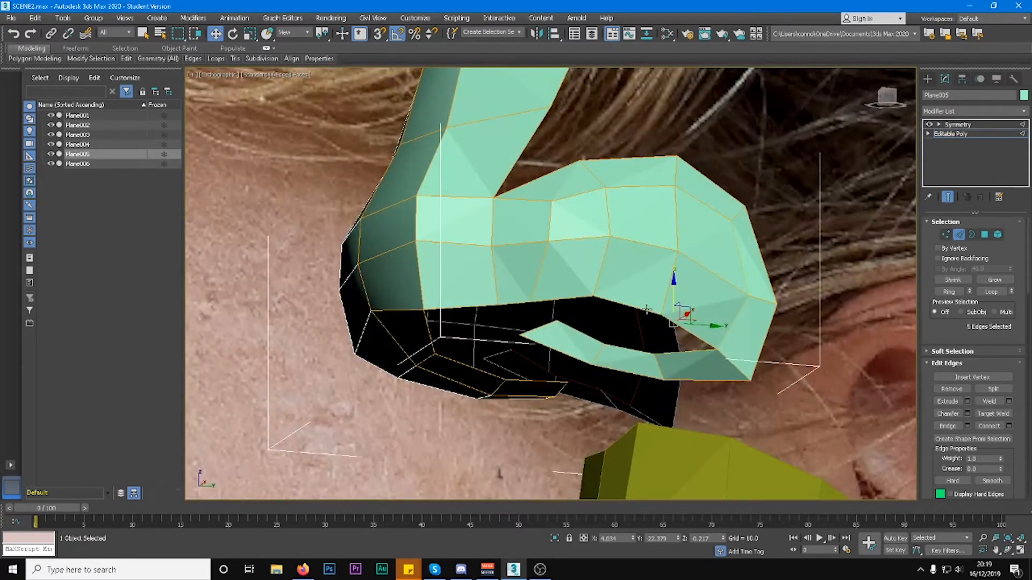
pyautogui.keyDown('shift'); pyautogui.moveTo(673, 295); pyautogui.dragTo(676, 256); pyautogui.keyUp('shift')
pyautogui.hotkey('ctrl', 'z')
# Change the nose object's colour to a saturated blue.
pyautogui.moveTo(675, 266); pyautogui.dragTo(723, 235, button='middle')
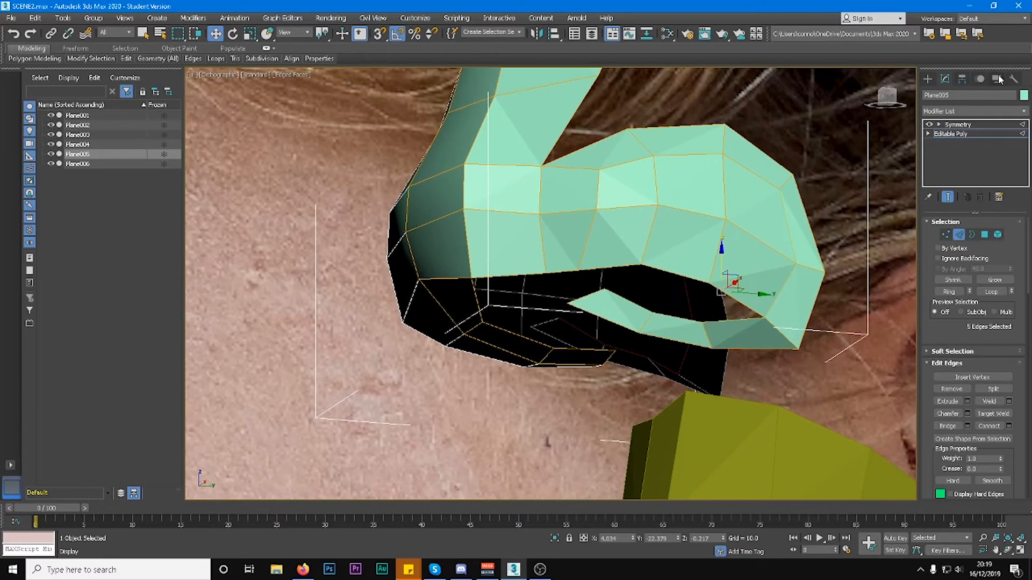
pyautogui.click(1023, 96)
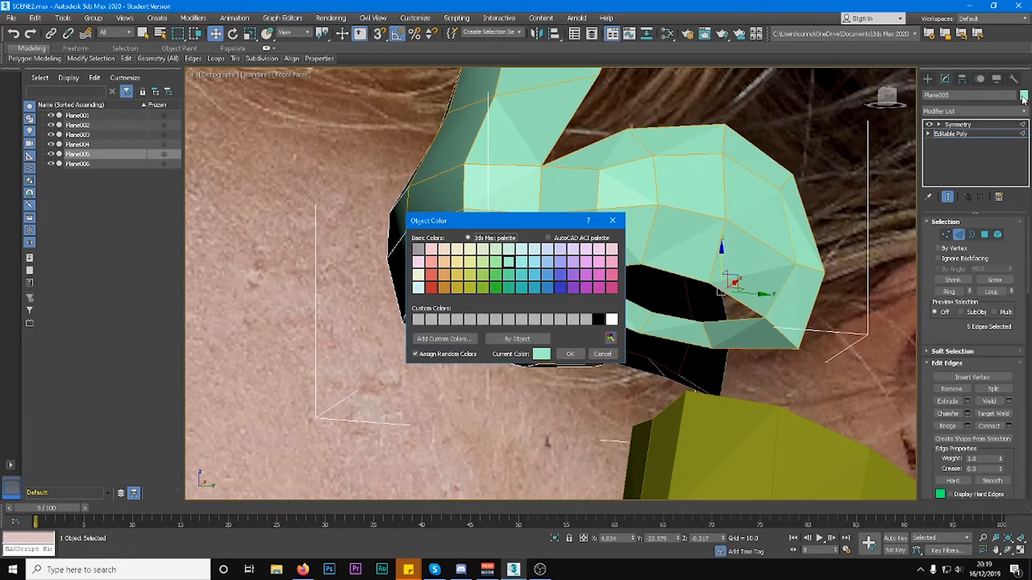
pyautogui.click(509, 275)
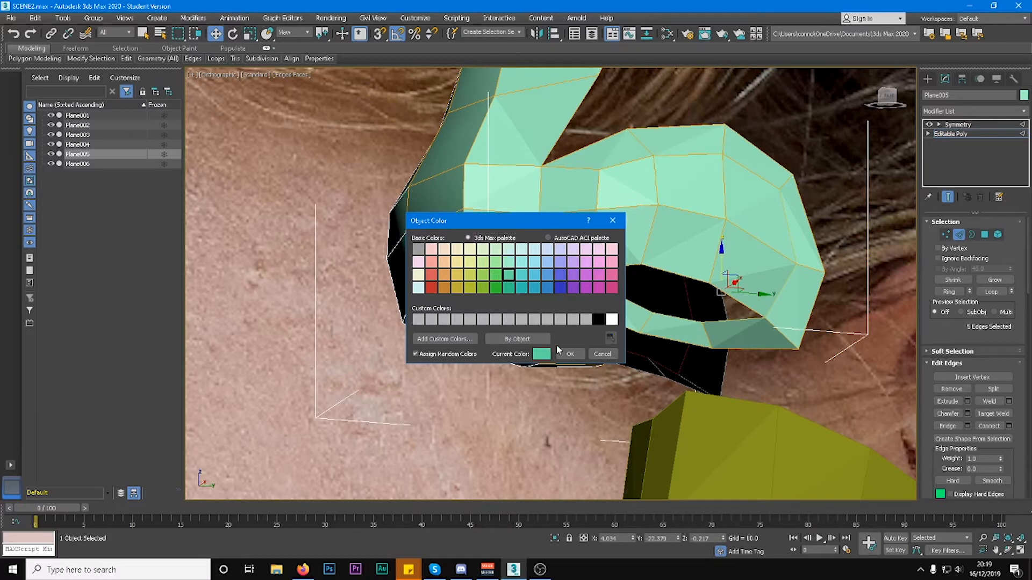
pyautogui.click(546, 287)
pyautogui.click(570, 354)
# Select the remaining edges around the nostril opening and extrude them inward by scaling to form a narrow rim.
pyautogui.keyDown('alt'); pyautogui.moveTo(643, 316); pyautogui.dragTo(686, 357, button='middle'); pyautogui.keyUp('alt')
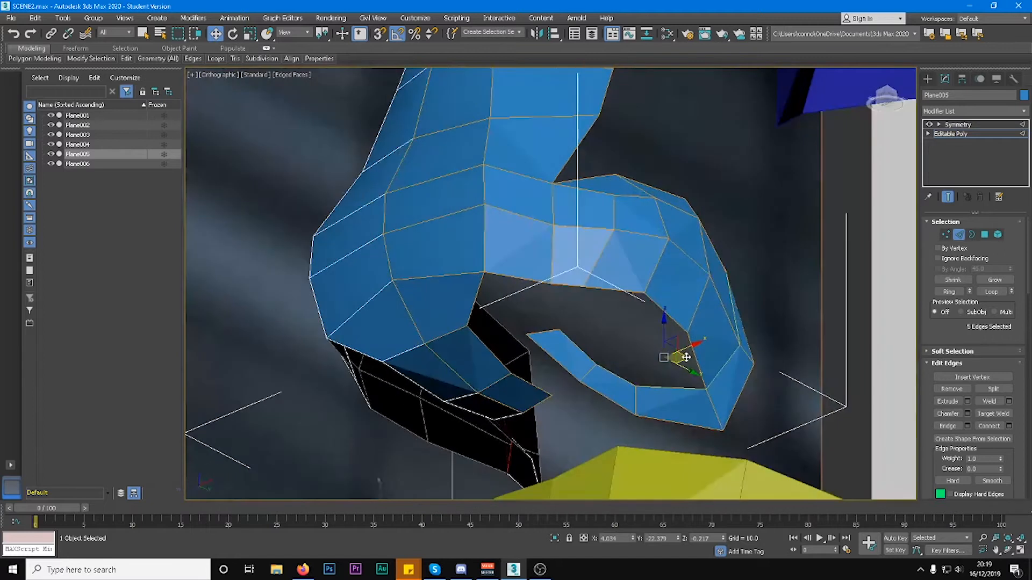
pyautogui.keyDown('ctrl'); pyautogui.click(682, 317); pyautogui.keyUp('ctrl')
pyautogui.keyDown('ctrl'); pyautogui.click(668, 313); pyautogui.keyUp('ctrl')
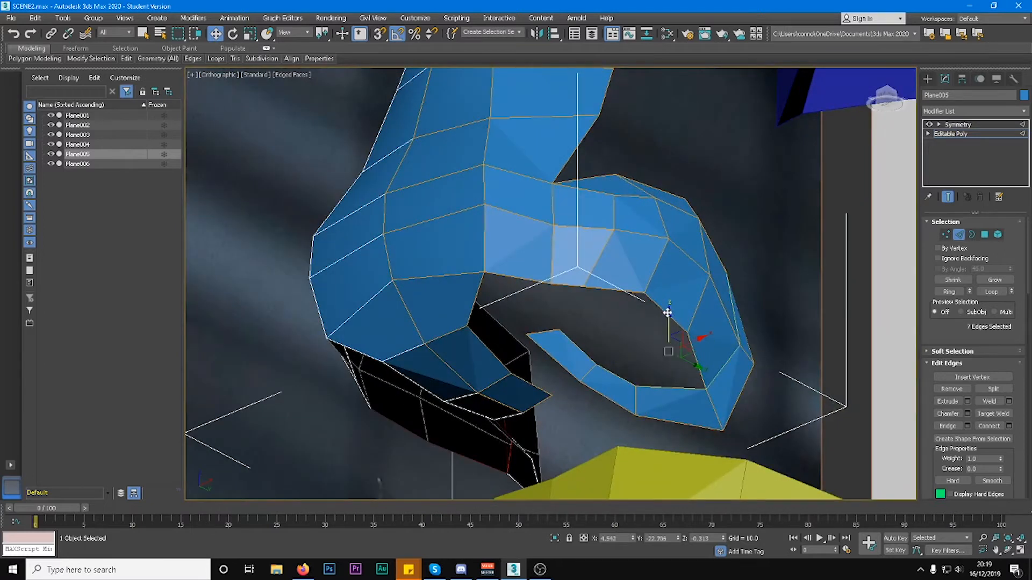
pyautogui.keyDown('ctrl'); pyautogui.click(619, 293); pyautogui.keyUp('ctrl')
pyautogui.keyDown('ctrl'); pyautogui.click(570, 284); pyautogui.keyUp('ctrl')
pyautogui.keyDown('alt'); pyautogui.moveTo(569, 284); pyautogui.dragTo(631, 287, button='middle'); pyautogui.keyUp('alt')
pyautogui.click(254, 34)
pyautogui.keyDown('shift'); pyautogui.moveTo(648, 325); pyautogui.dragTo(651, 348); pyautogui.keyUp('shift')
pyautogui.keyDown('alt'); pyautogui.moveTo(652, 349); pyautogui.dragTo(649, 318, button='middle'); pyautogui.keyUp('alt')
pyautogui.keyDown('ctrl'); pyautogui.click(579, 332); pyautogui.keyUp('ctrl')
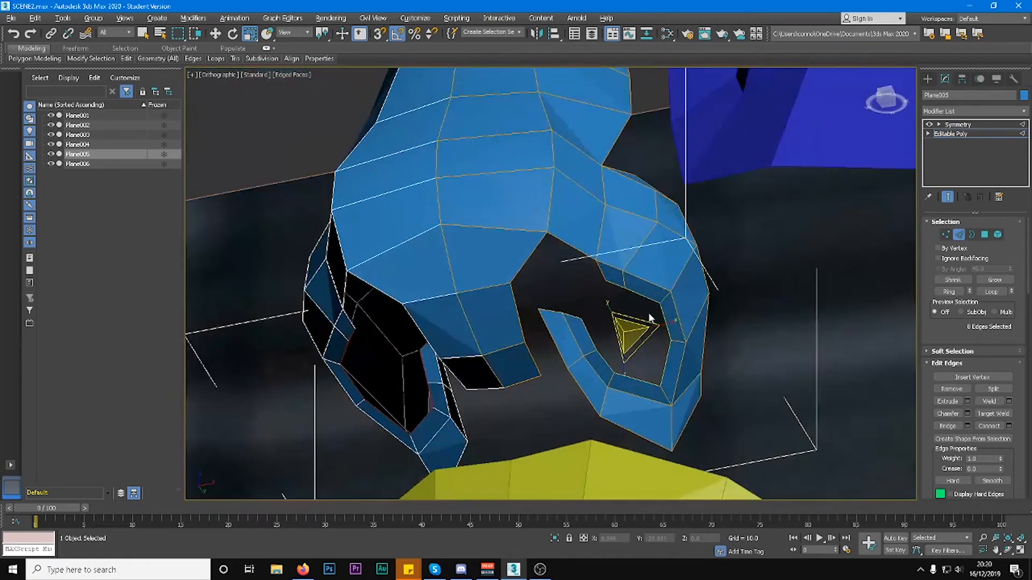
pyautogui.keyDown('alt'); pyautogui.click(653, 292); pyautogui.keyUp('alt')
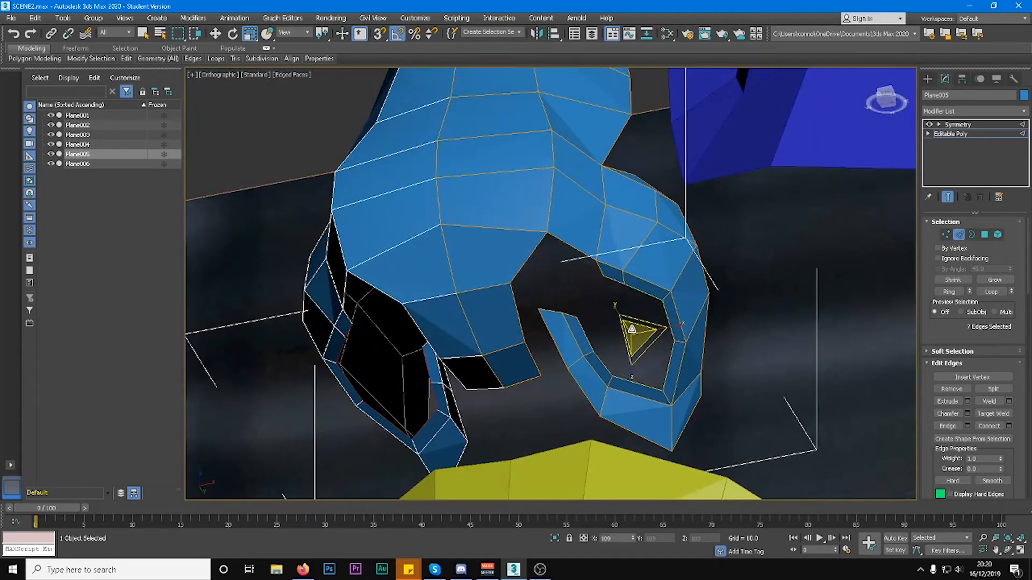
pyautogui.keyDown('alt'); pyautogui.moveTo(632, 329); pyautogui.dragTo(668, 282, button='middle'); pyautogui.keyUp('alt')
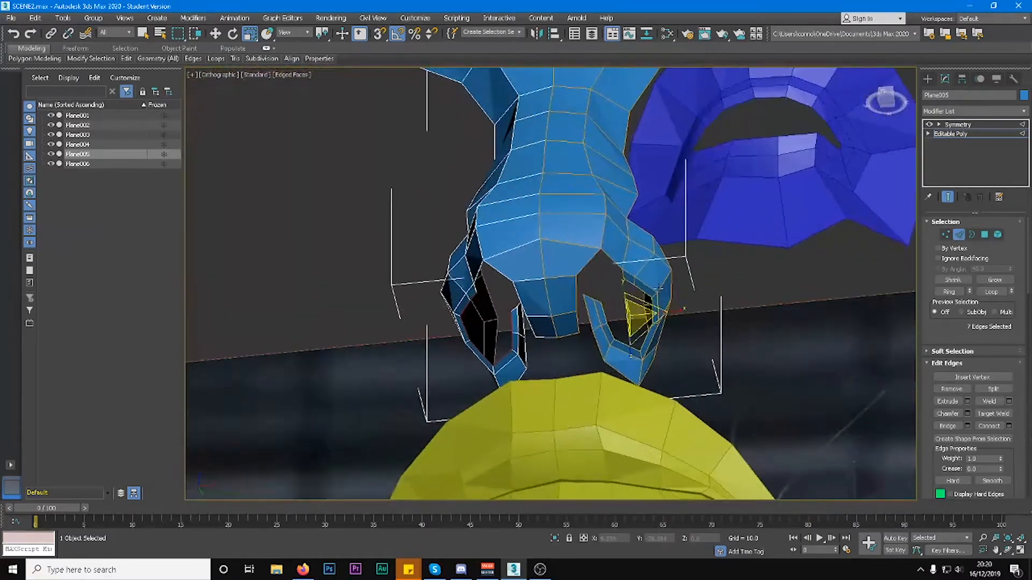
# In the front view with see-through display on, adjust the height of the vertices on the nostril's inner rim.
pyautogui.scroll(3, 668, 282)
pyautogui.click(887, 97)
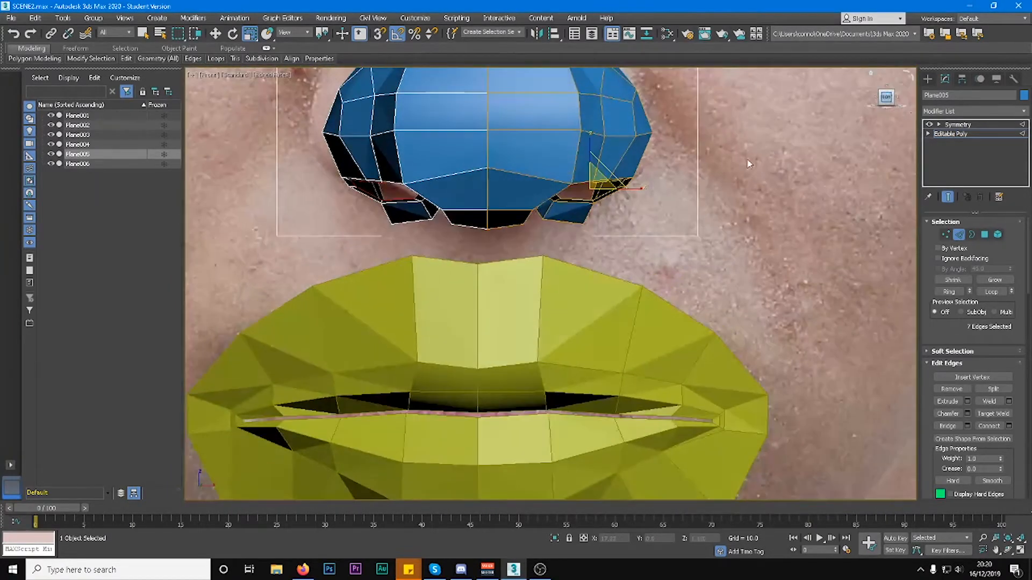
pyautogui.scroll(4, 610, 225)
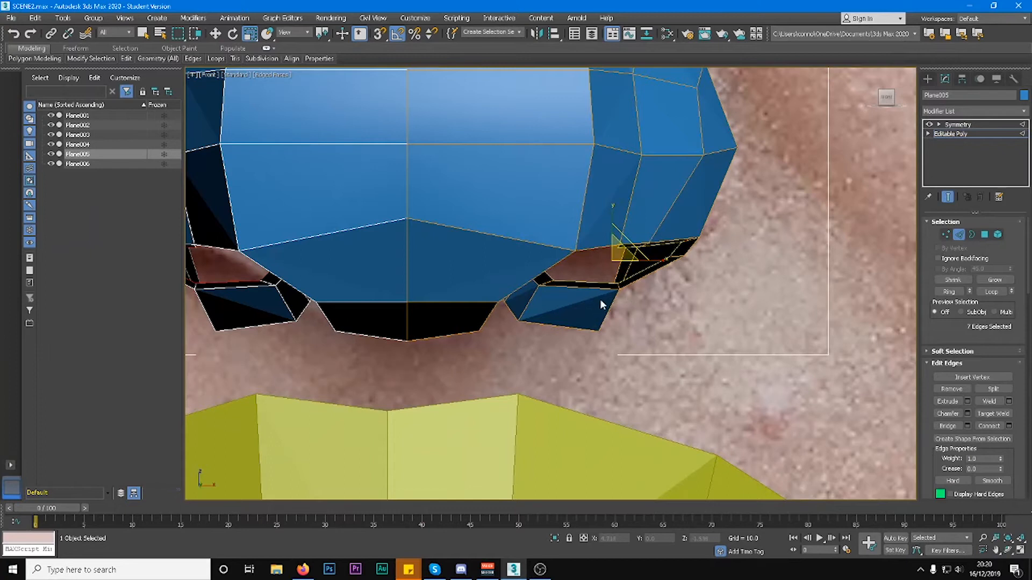
pyautogui.press('1')
pyautogui.click(618, 289)
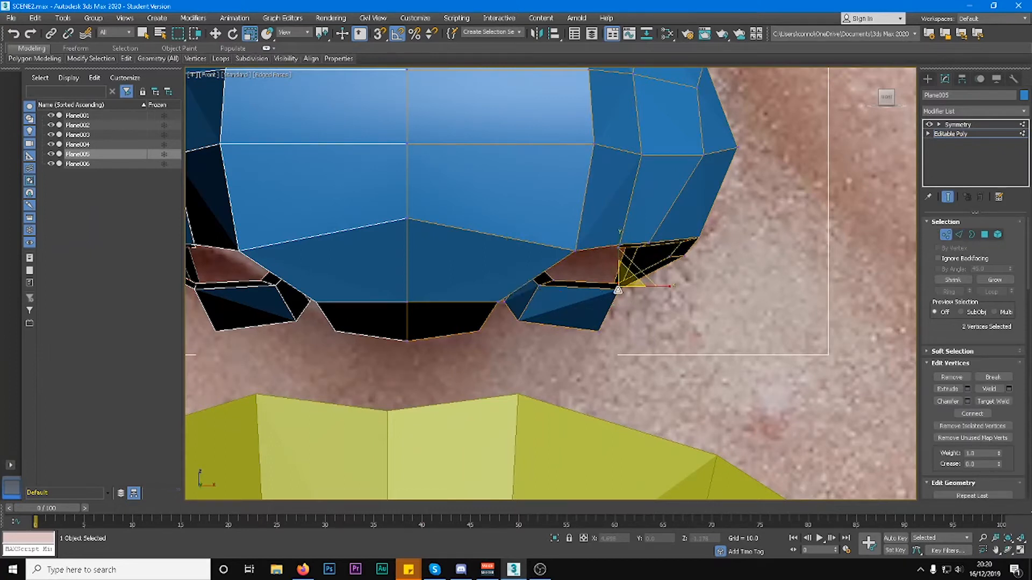
pyautogui.click(213, 37)
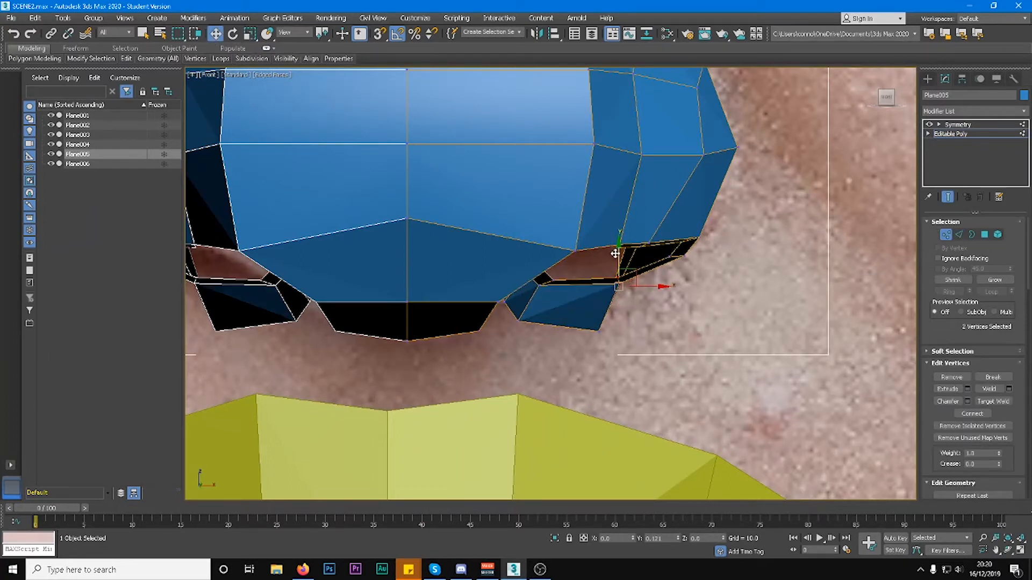
pyautogui.hotkey('alt', 'x')
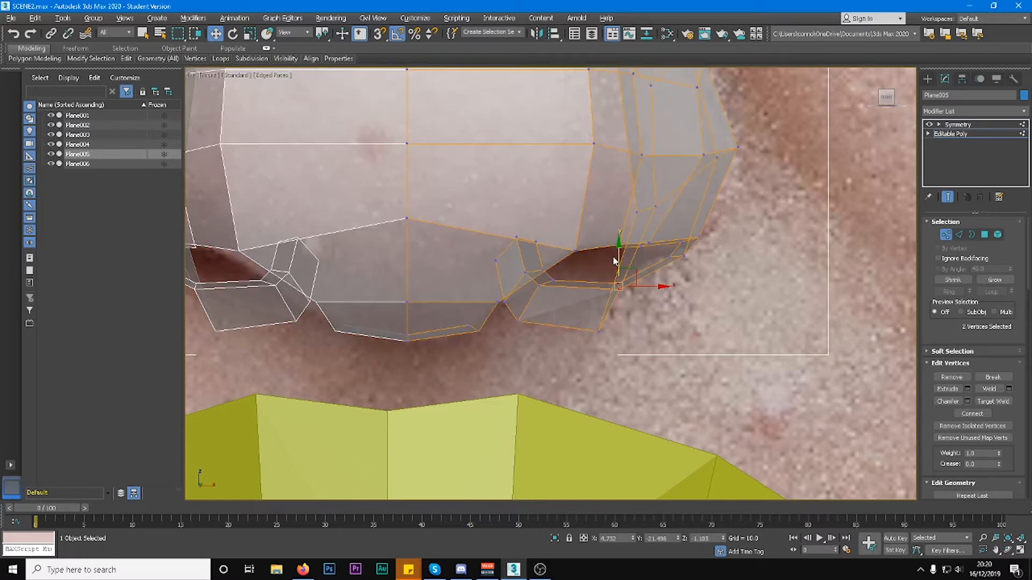
pyautogui.moveTo(613, 248); pyautogui.dragTo(612, 255)
pyautogui.moveTo(552, 226); pyautogui.dragTo(569, 263)
pyautogui.hotkey('ctrl', 'z')
pyautogui.keyDown('ctrl'); pyautogui.click(517, 238); pyautogui.keyUp('ctrl')
# Examine the nostril's shape from several angles and compare it with the nose in the reference photo.
pyautogui.keyDown('alt'); pyautogui.moveTo(569, 264); pyautogui.dragTo(576, 199, button='middle'); pyautogui.keyUp('alt')
pyautogui.moveTo(576, 199); pyautogui.dragTo(620, 237, button='middle')
pyautogui.keyDown('alt'); pyautogui.moveTo(619, 237); pyautogui.dragTo(357, 316, button='middle'); pyautogui.keyUp('alt')
pyautogui.scroll(-2, 676, 311)
pyautogui.moveTo(732, 449); pyautogui.dragTo(695, 316, button='middle')
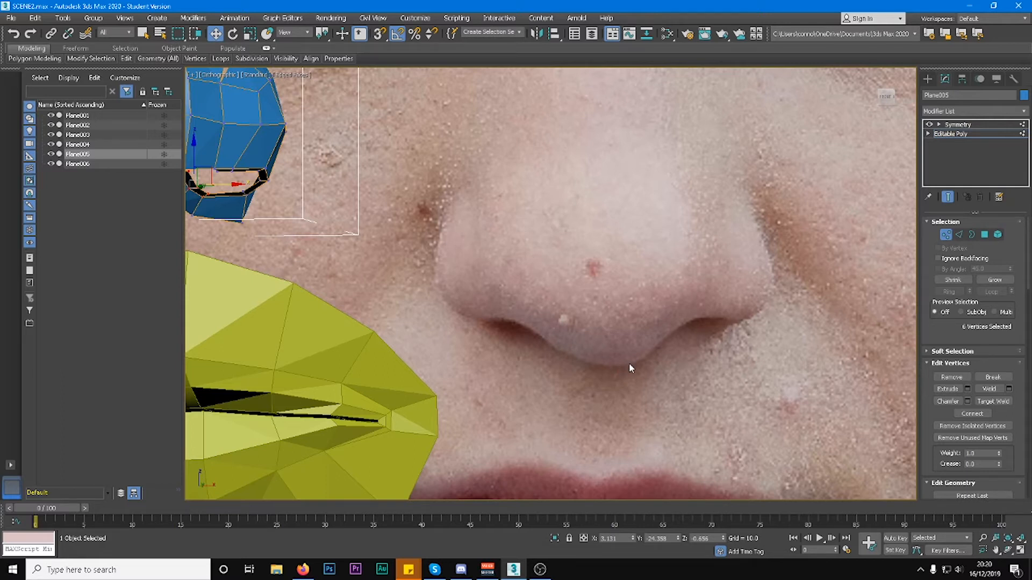
pyautogui.scroll(-4, 688, 349)
pyautogui.moveTo(410, 214); pyautogui.dragTo(452, 239, button='middle')
pyautogui.moveTo(452, 239)
pyautogui.keyDown('alt'); pyautogui.mouseDown(button='middle')
pyautogui.moveTo(450, 231)
pyautogui.moveTo(465, 236)
pyautogui.mouseUp(button='middle'); pyautogui.keyUp('alt')
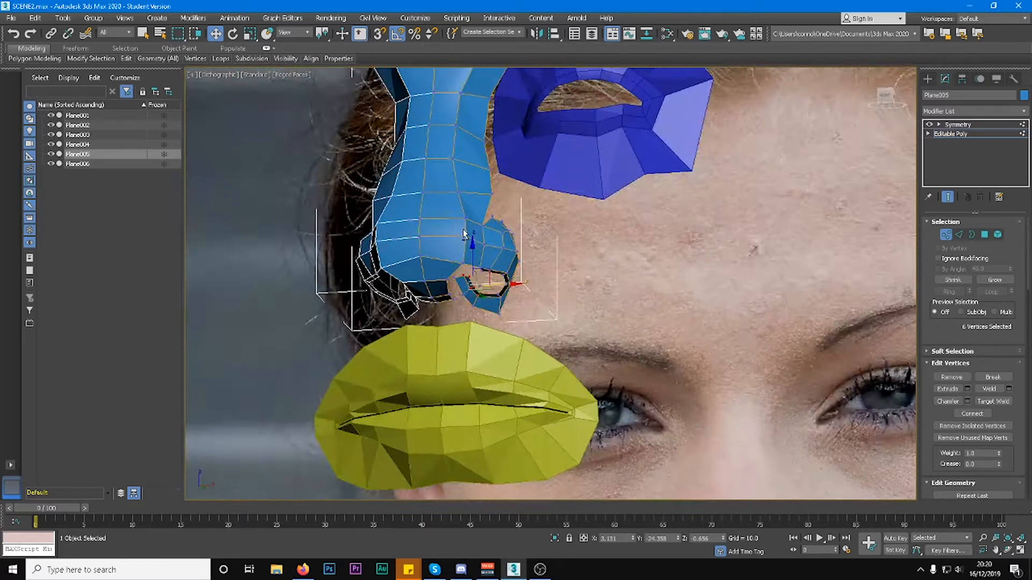
# Select the edges of the nostril's inner rim and extrude them up into the nose as inner walls.
pyautogui.scroll(4, 451, 263)
pyautogui.keyDown('alt'); pyautogui.moveTo(535, 288); pyautogui.dragTo(445, 294, button='middle'); pyautogui.keyUp('alt')
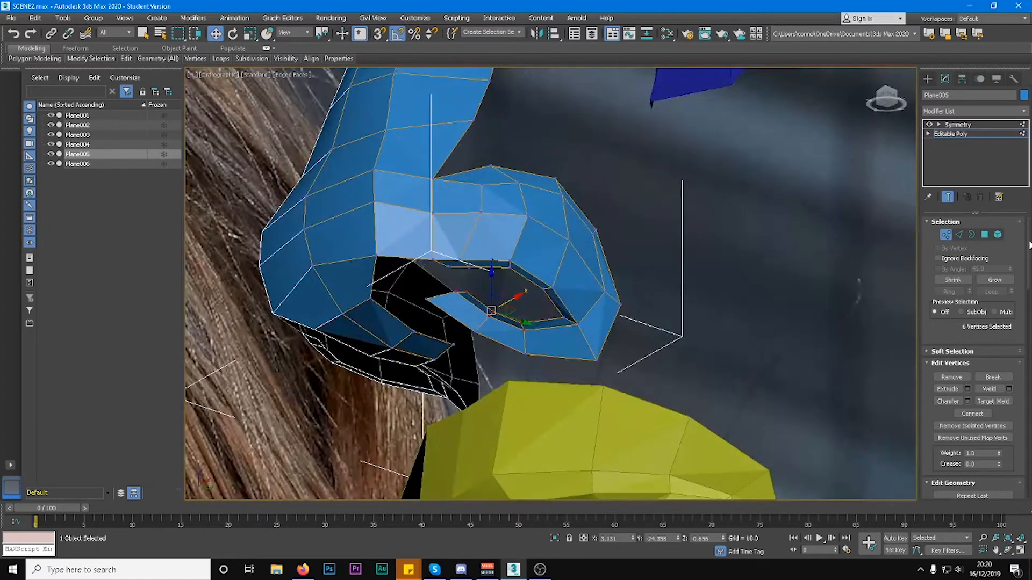
pyautogui.click(958, 236)
pyautogui.click(443, 295)
pyautogui.doubleClick(477, 301)
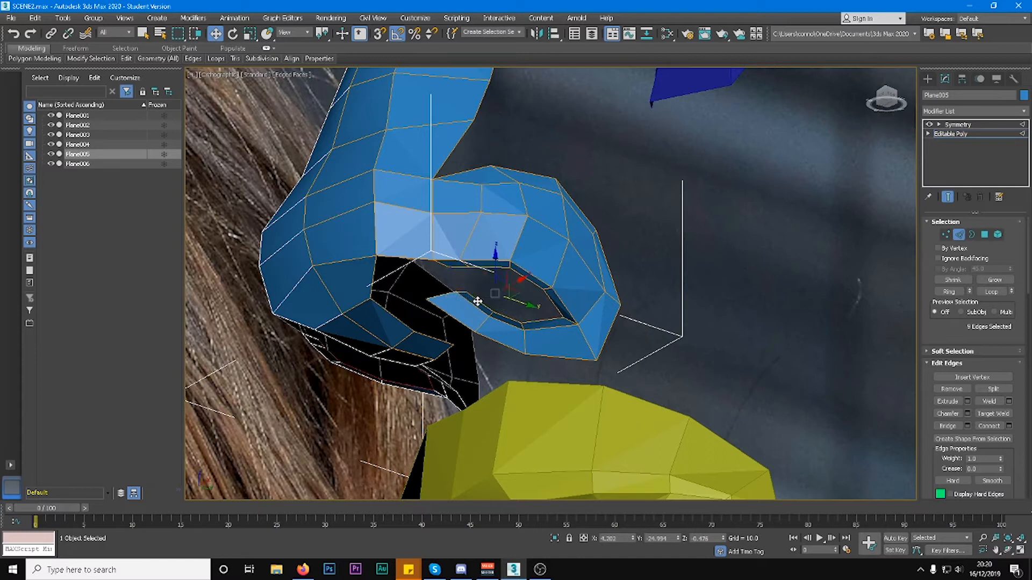
pyautogui.keyDown('ctrl'); pyautogui.click(453, 267); pyautogui.keyUp('ctrl')
pyautogui.keyDown('alt'); pyautogui.moveTo(522, 263); pyautogui.dragTo(515, 345, button='middle'); pyautogui.keyUp('alt')
# Bridge the front end edge of the nostril strip to the facing edge beneath the nose tip.
pyautogui.click(516, 346)
pyautogui.keyDown('alt'); pyautogui.moveTo(869, 341); pyautogui.dragTo(585, 340, button='middle'); pyautogui.keyUp('alt')
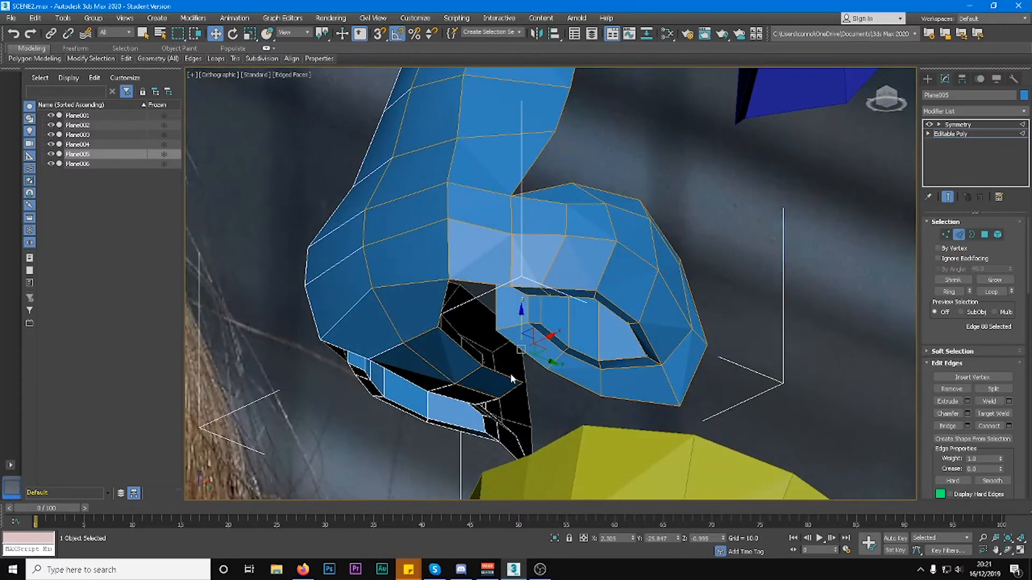
pyautogui.click(520, 359)
pyautogui.keyDown('ctrl'); pyautogui.click(531, 354); pyautogui.keyUp('ctrl')
pyautogui.moveTo(590, 352)
pyautogui.keyDown('alt'); pyautogui.mouseDown(button='middle')
pyautogui.moveTo(540, 364)
pyautogui.moveTo(582, 365)
pyautogui.mouseUp(button='middle'); pyautogui.keyUp('alt')
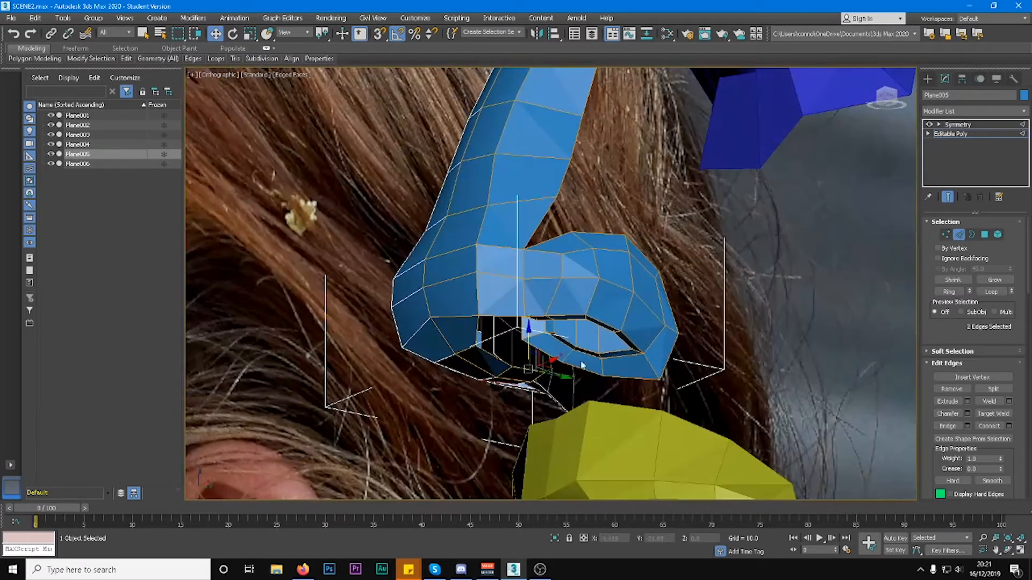
pyautogui.click(962, 427)
pyautogui.scroll(6, 513, 337)
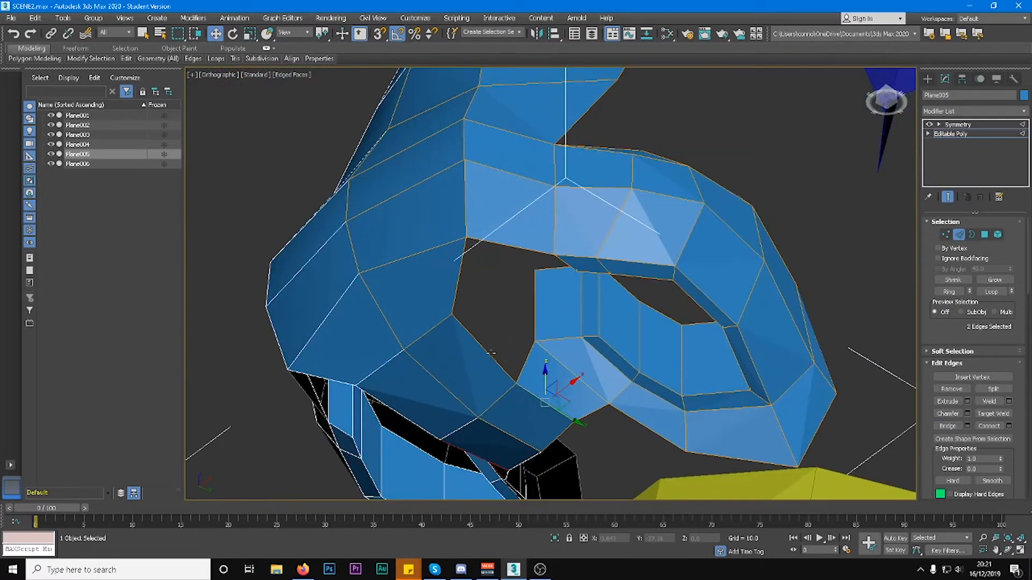
# Try to bridge the open edges between the nose tip's underside and the nostril rim.
pyautogui.moveTo(550, 314)
pyautogui.keyDown('alt'); pyautogui.mouseDown(button='middle')
pyautogui.moveTo(509, 302)
pyautogui.moveTo(543, 318)
pyautogui.mouseUp(button='middle'); pyautogui.keyUp('alt')
pyautogui.click(947, 426)
pyautogui.keyDown('alt'); pyautogui.moveTo(570, 277); pyautogui.dragTo(488, 265, button='middle'); pyautogui.keyUp('alt')
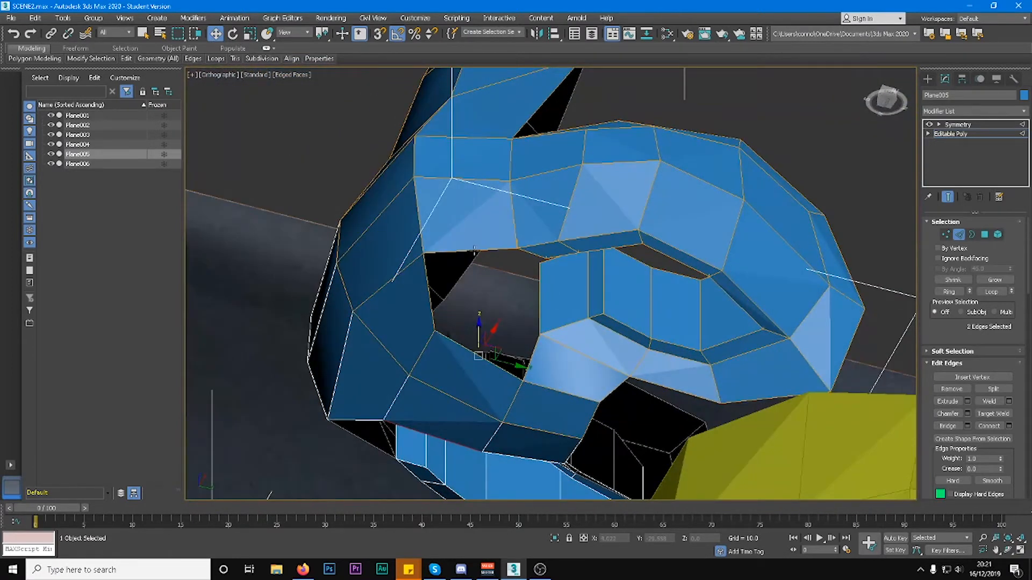
pyautogui.click(944, 427)
pyautogui.moveTo(618, 301)
pyautogui.keyDown('alt'); pyautogui.mouseDown(button='middle')
pyautogui.moveTo(581, 301)
pyautogui.moveTo(519, 274)
pyautogui.moveTo(555, 293)
pyautogui.moveTo(602, 280)
pyautogui.moveTo(575, 301)
pyautogui.moveTo(618, 302)
pyautogui.mouseUp(button='middle'); pyautogui.keyUp('alt')
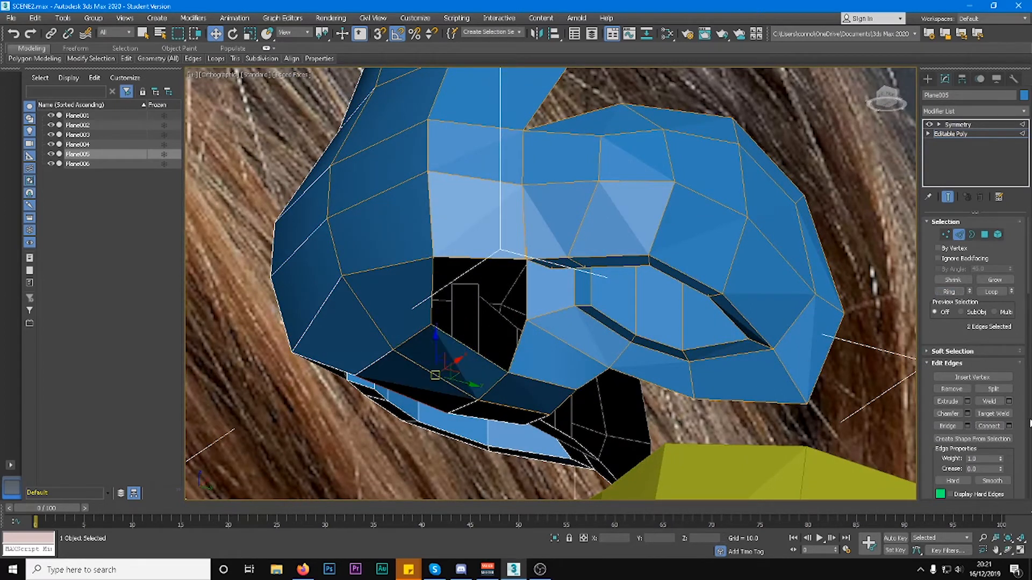
# Connect the selected edges of the strip beneath the nose tip to add an extra edge loop.
pyautogui.click(1009, 427)
pyautogui.click(561, 337)
pyautogui.keyDown('alt'); pyautogui.moveTo(562, 338); pyautogui.dragTo(458, 340, button='middle'); pyautogui.keyUp('alt')
# Try to bridge an edge on the nostril wing's upper inner rim to a split edge on the strip beneath the nose tip.
pyautogui.click(448, 330)
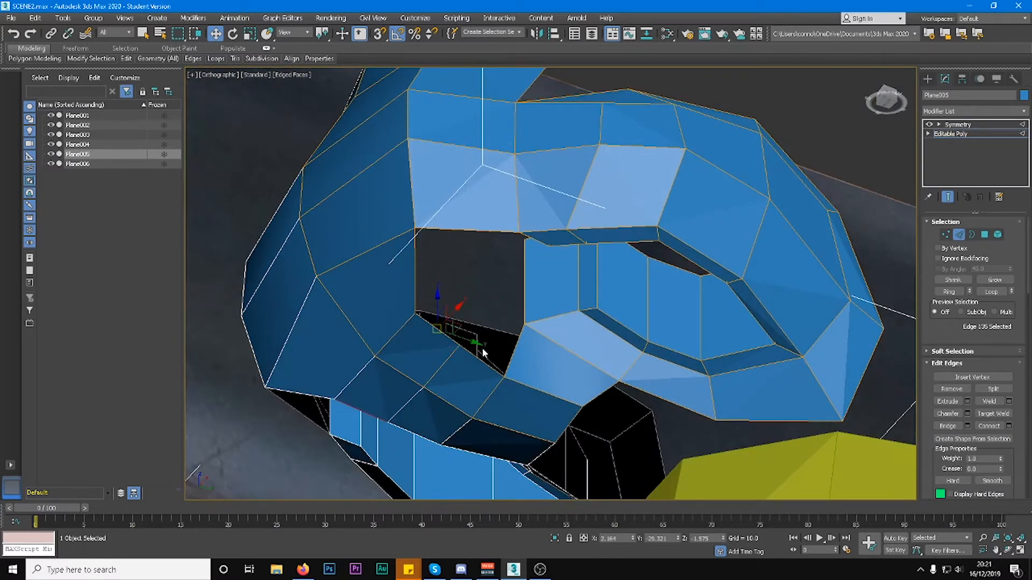
pyautogui.click(537, 241)
pyautogui.scroll(-2, 618, 266)
pyautogui.keyDown('alt'); pyautogui.moveTo(607, 265); pyautogui.dragTo(639, 265, button='middle'); pyautogui.keyUp('alt')
pyautogui.click(583, 291)
pyautogui.click(479, 295)
pyautogui.keyDown('alt'); pyautogui.moveTo(500, 283); pyautogui.dragTo(575, 287, button='middle'); pyautogui.keyUp('alt')
pyautogui.click(531, 284)
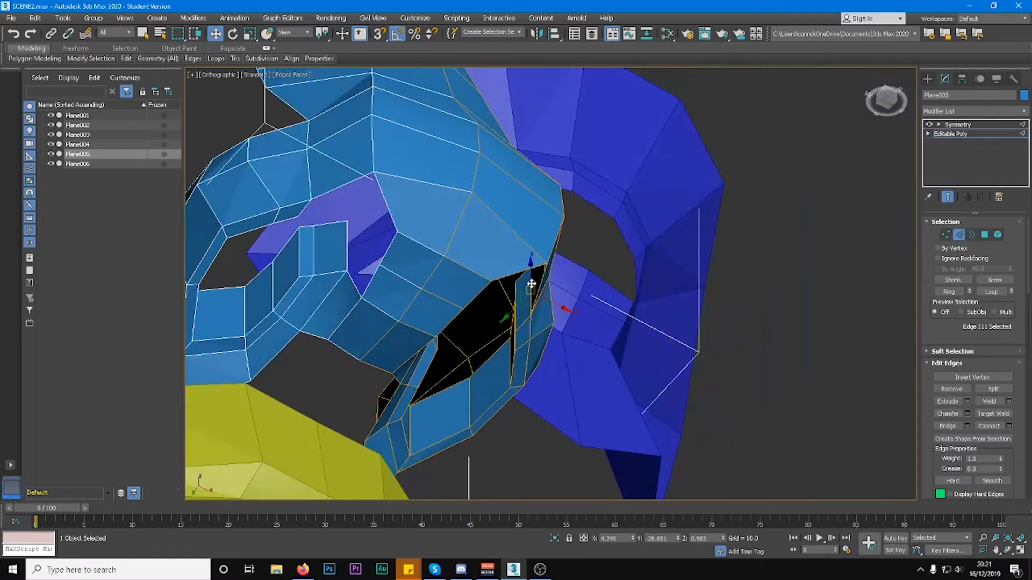
pyautogui.click(528, 312)
pyautogui.click(523, 320)
pyautogui.keyDown('alt'); pyautogui.moveTo(524, 319); pyautogui.dragTo(414, 321, button='middle'); pyautogui.keyUp('alt')
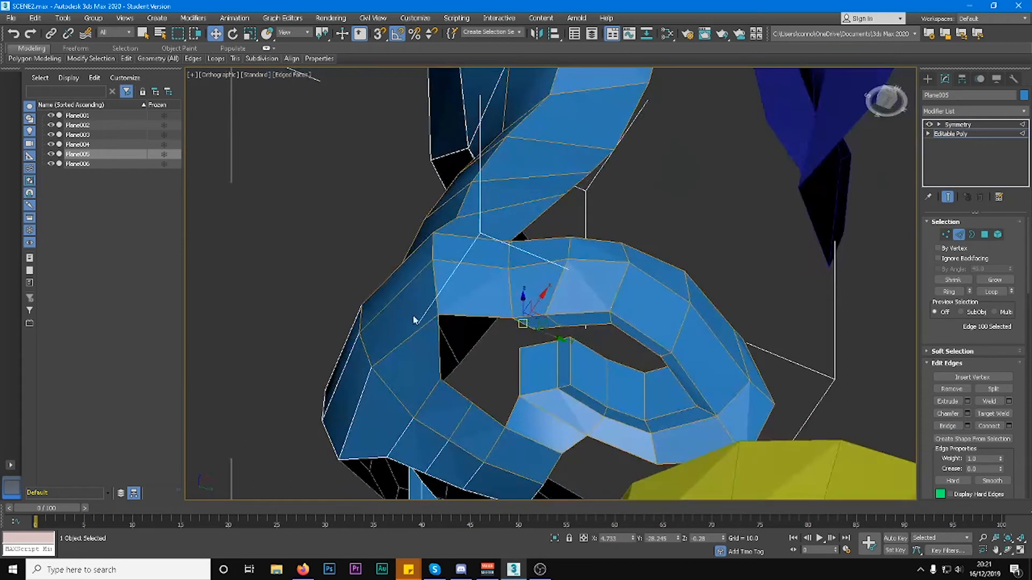
pyautogui.keyDown('ctrl'); pyautogui.click(457, 389); pyautogui.keyUp('ctrl')
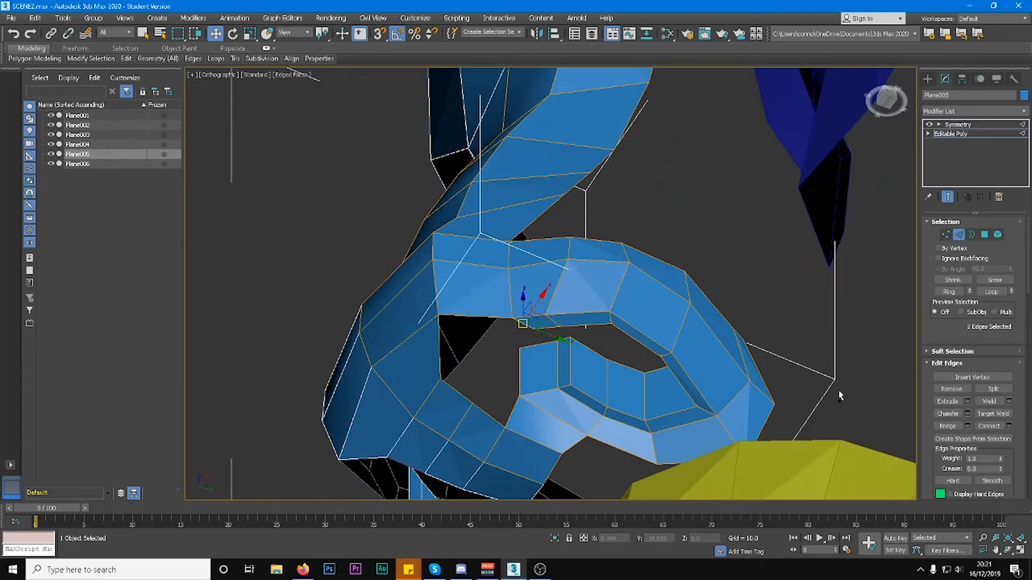
pyautogui.click(947, 425)
pyautogui.keyDown('alt'); pyautogui.moveTo(467, 335); pyautogui.dragTo(504, 382, button='middle'); pyautogui.keyUp('alt')
pyautogui.keyDown('alt'); pyautogui.moveTo(575, 354); pyautogui.dragTo(383, 497, button='middle'); pyautogui.keyUp('alt')
pyautogui.keyDown('alt'); pyautogui.moveTo(508, 326); pyautogui.dragTo(546, 322, button='middle'); pyautogui.keyUp('alt')
# Try to bridge the rim edge nearest the nose tip to the opposite edge of the underside strip.
pyautogui.click(517, 249)
pyautogui.keyDown('alt'); pyautogui.moveTo(517, 249); pyautogui.dragTo(496, 339, button='middle'); pyautogui.keyUp('alt')
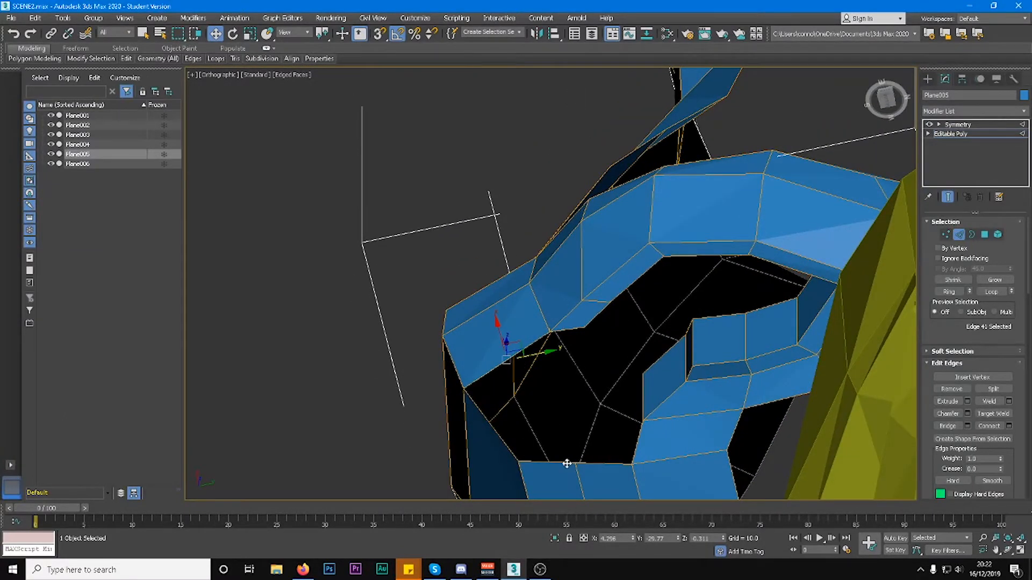
pyautogui.click(949, 426)
pyautogui.keyDown('alt'); pyautogui.moveTo(618, 344); pyautogui.dragTo(627, 312, button='middle'); pyautogui.keyUp('alt')
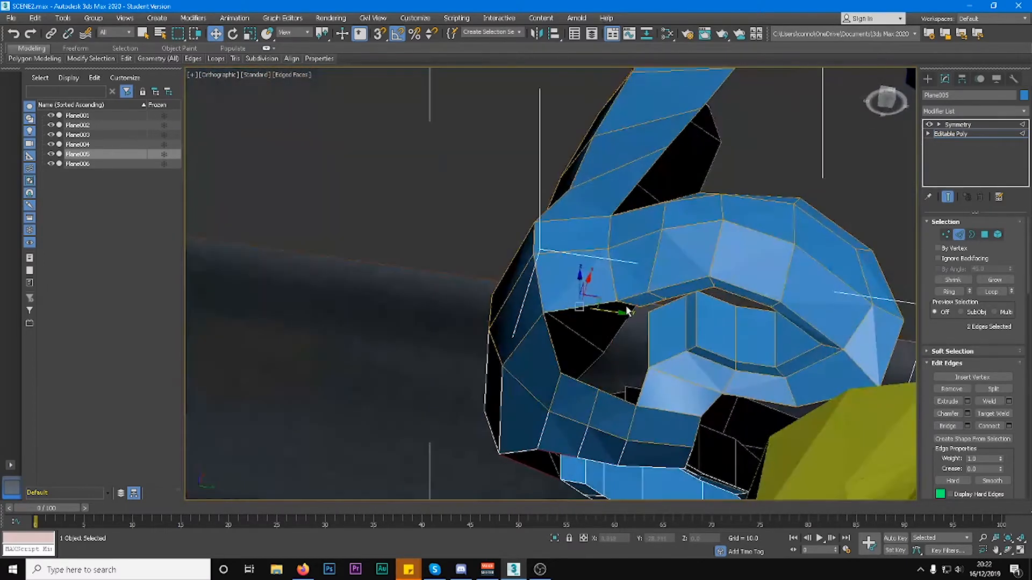
pyautogui.click(580, 383)
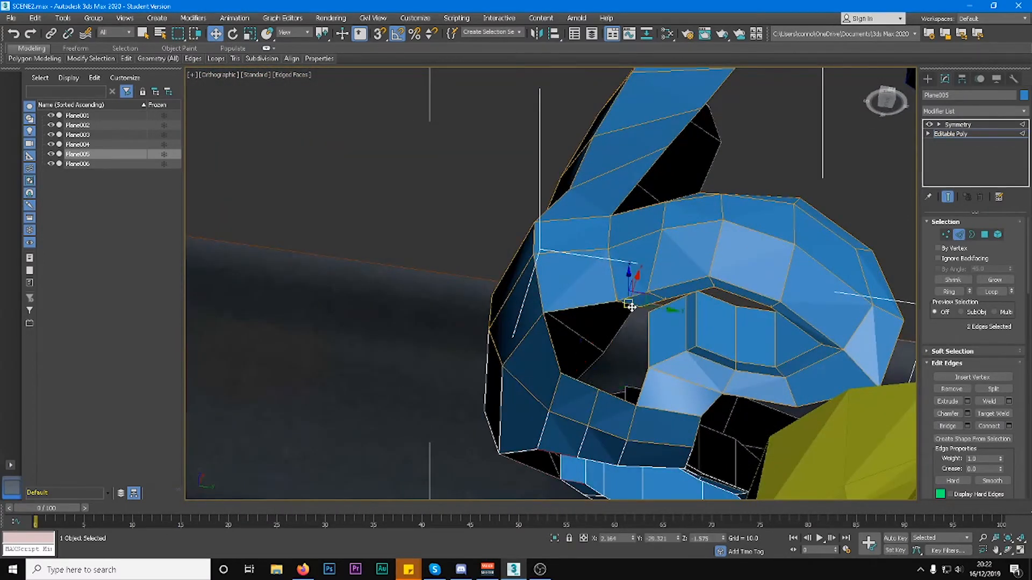
pyautogui.keyDown('alt'); pyautogui.moveTo(669, 358); pyautogui.dragTo(644, 333, button='middle'); pyautogui.keyUp('alt')
pyautogui.keyDown('alt'); pyautogui.moveTo(552, 297); pyautogui.dragTo(553, 298, button='middle'); pyautogui.keyUp('alt')
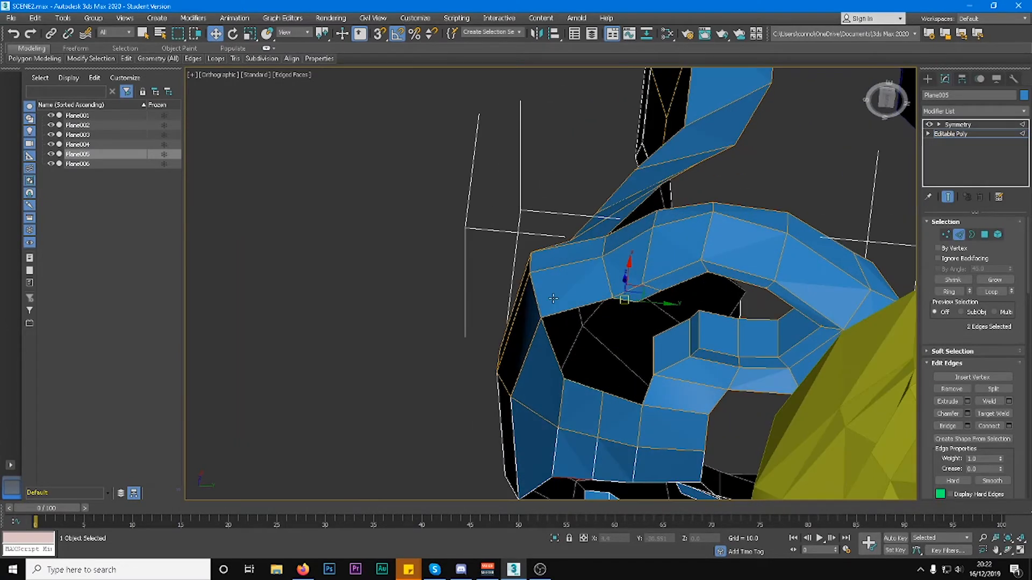
# Bridge the rim edge beside the nose tip to the front end edge of the lower nostril strip with 2 segments.
pyautogui.click(570, 310)
pyautogui.click(652, 396)
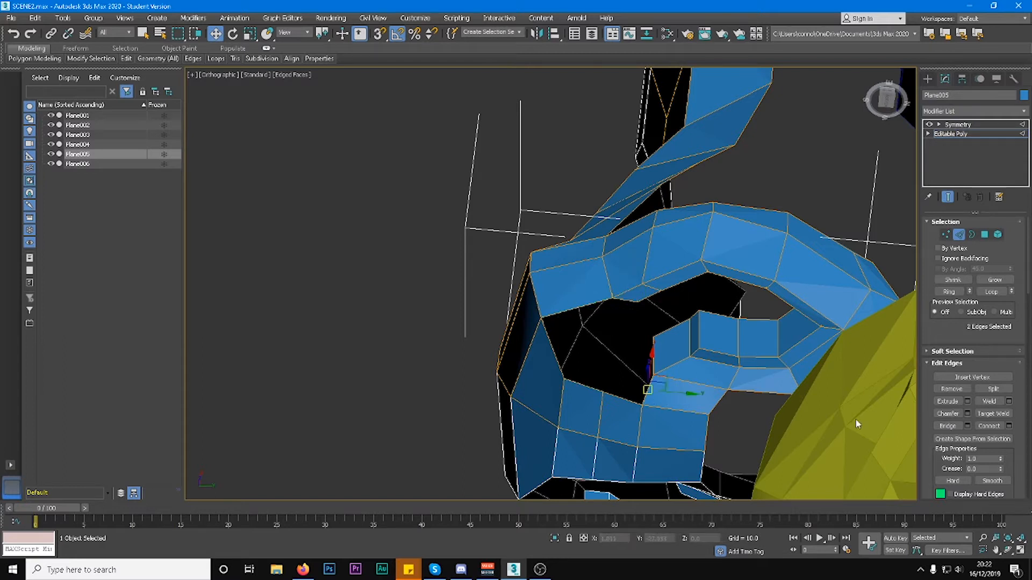
pyautogui.click(967, 426)
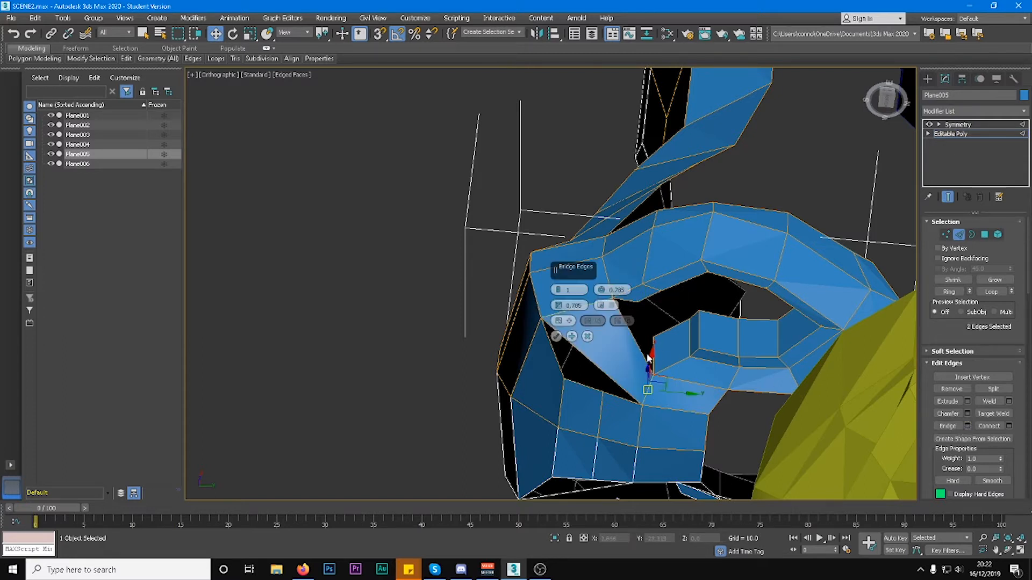
pyautogui.click(560, 290)
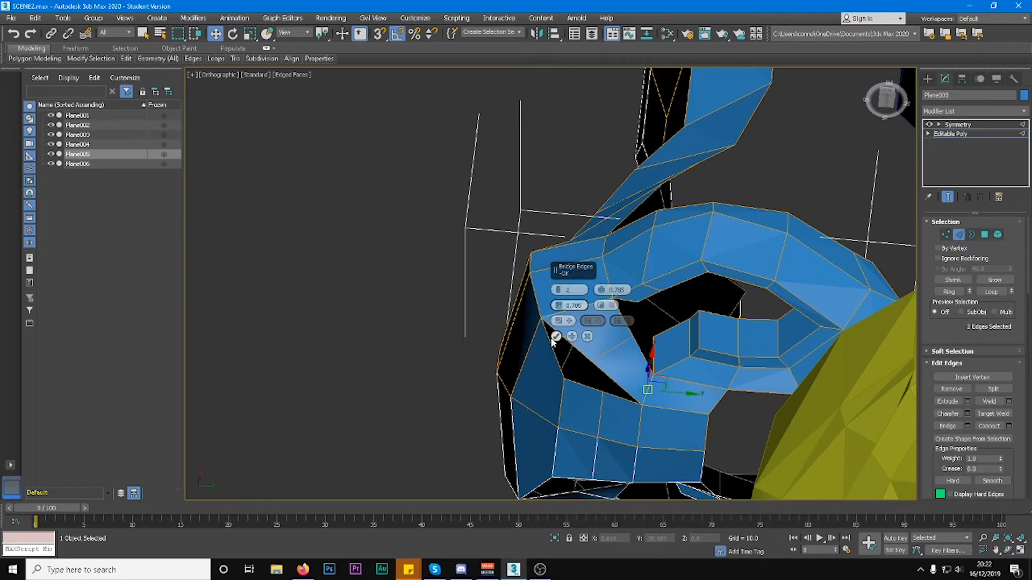
pyautogui.click(556, 337)
# Remove the extra edge loop beneath the nose tip and target weld the bridge's middle vertex to the adjacent corner of the underside.
pyautogui.click(600, 401)
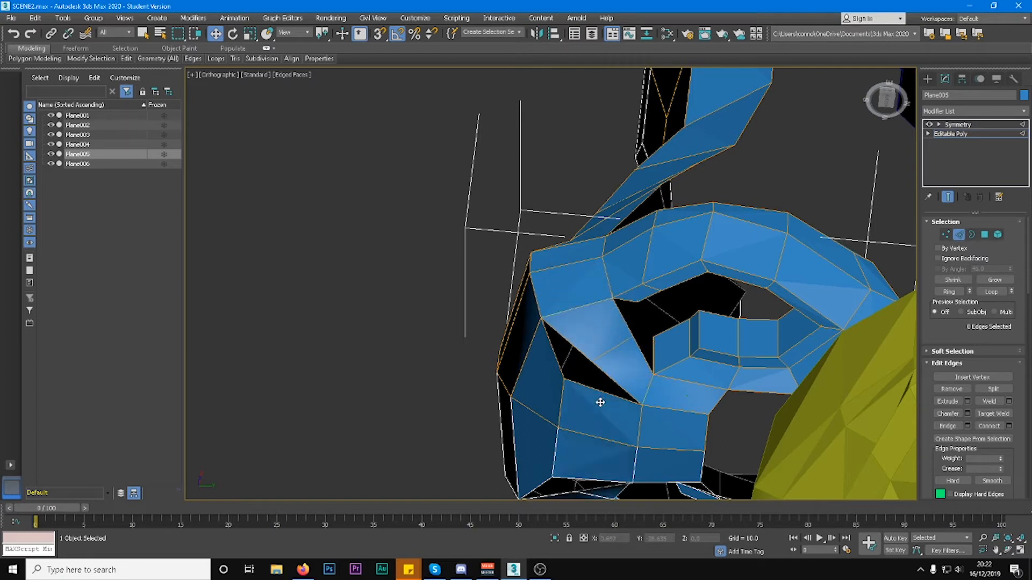
pyautogui.press('1')
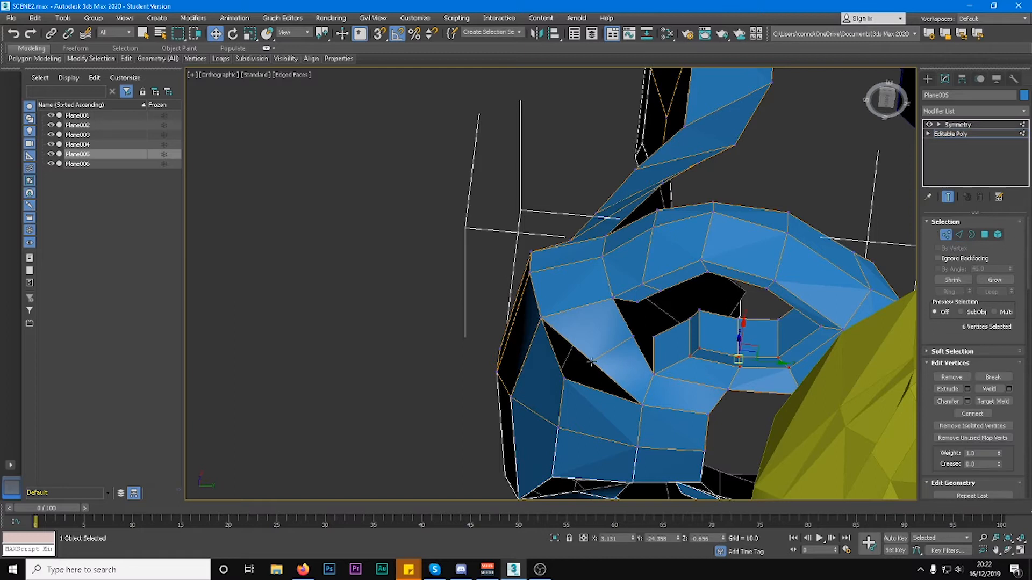
pyautogui.click(995, 401)
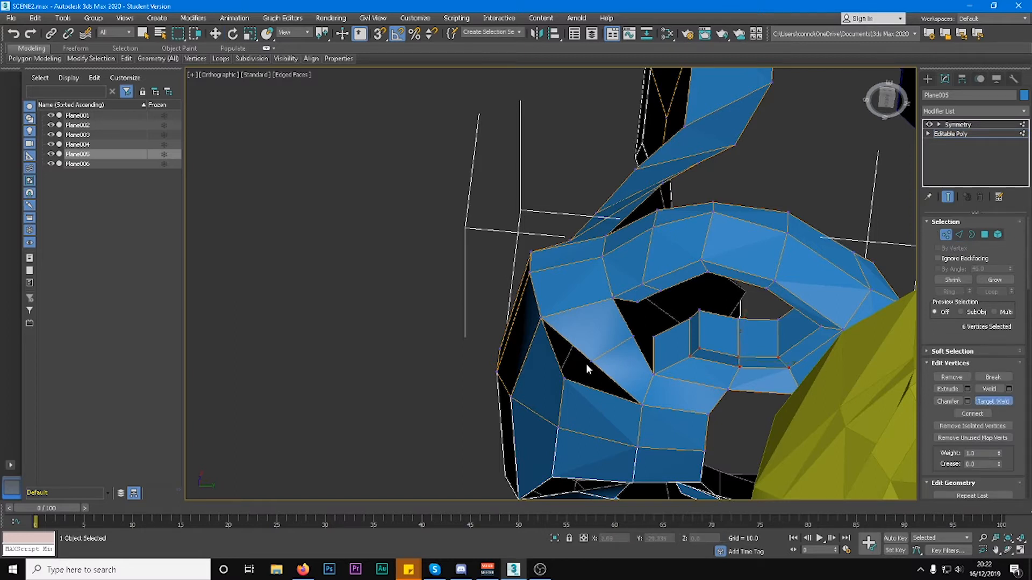
pyautogui.keyDown('alt'); pyautogui.moveTo(543, 362); pyautogui.dragTo(653, 382, button='middle'); pyautogui.keyUp('alt')
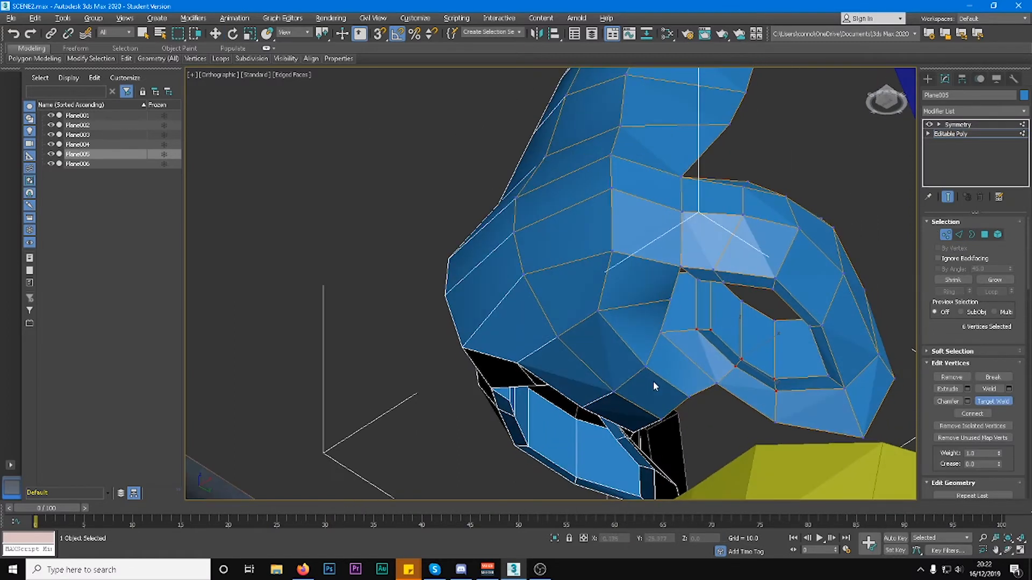
pyautogui.press('w')
# Select the two inner rim edges of the new bridge and extrude them up into the nose as inner walls.
pyautogui.click(666, 300)
pyautogui.keyDown('alt'); pyautogui.moveTo(667, 300); pyautogui.dragTo(698, 263, button='middle'); pyautogui.keyUp('alt')
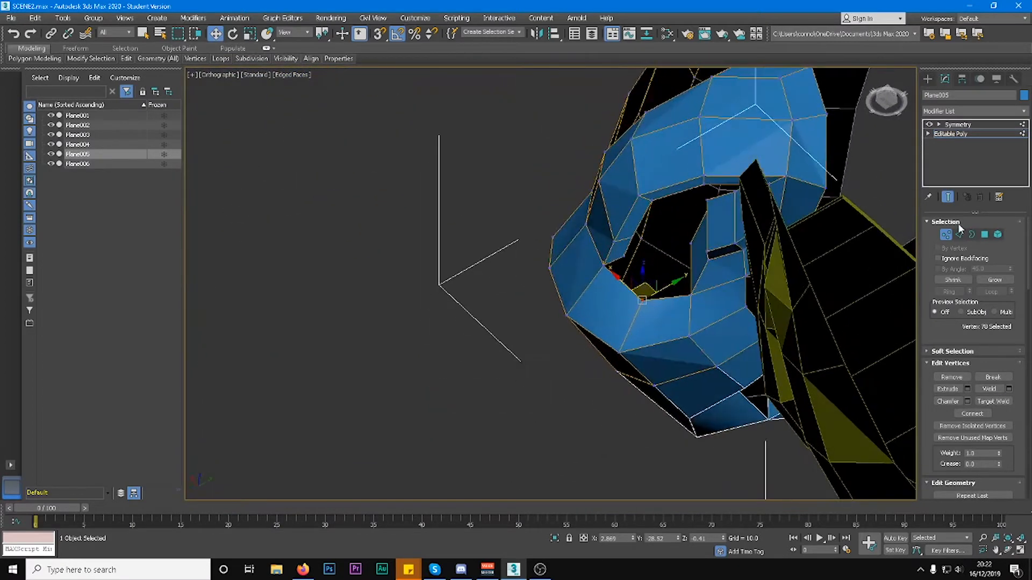
pyautogui.click(960, 235)
pyautogui.click(659, 296)
pyautogui.keyDown('ctrl'); pyautogui.click(633, 291); pyautogui.keyUp('ctrl')
pyautogui.keyDown('alt'); pyautogui.moveTo(634, 290); pyautogui.dragTo(660, 270, button='middle'); pyautogui.keyUp('alt')
pyautogui.scroll(5, 693, 304)
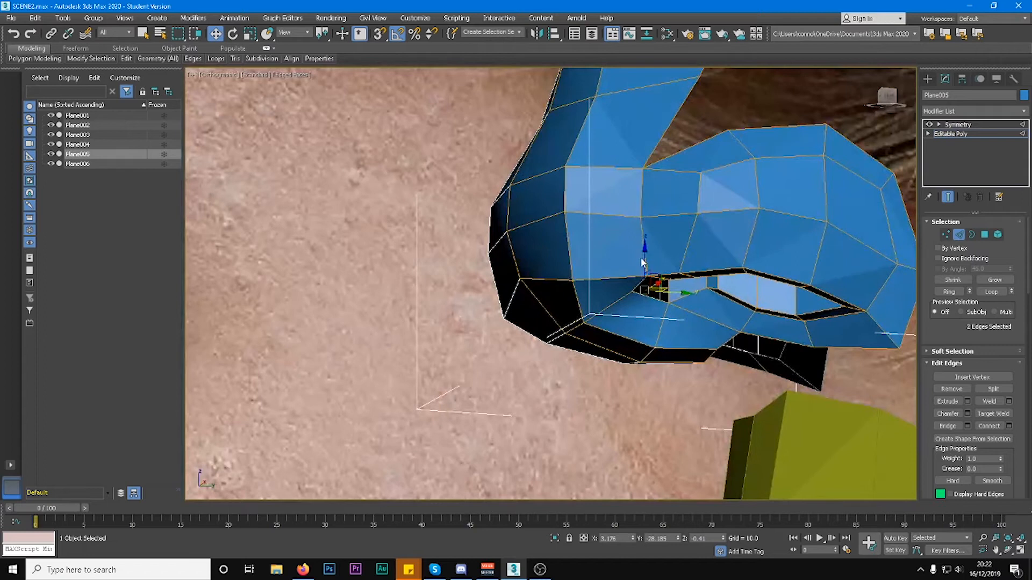
pyautogui.keyDown('alt'); pyautogui.moveTo(645, 186); pyautogui.dragTo(638, 215, button='middle'); pyautogui.keyUp('alt')
pyautogui.keyDown('shift'); pyautogui.moveTo(649, 239); pyautogui.dragTo(666, 217); pyautogui.keyUp('shift')
# Target weld the corner vertices of the new inner walls to the neighbouring nostril walls.
pyautogui.click(946, 237)
pyautogui.click(993, 402)
pyautogui.keyDown('alt'); pyautogui.moveTo(811, 226); pyautogui.dragTo(685, 234, button='middle'); pyautogui.keyUp('alt')
pyautogui.click(643, 252)
pyautogui.scroll(2, 645, 254)
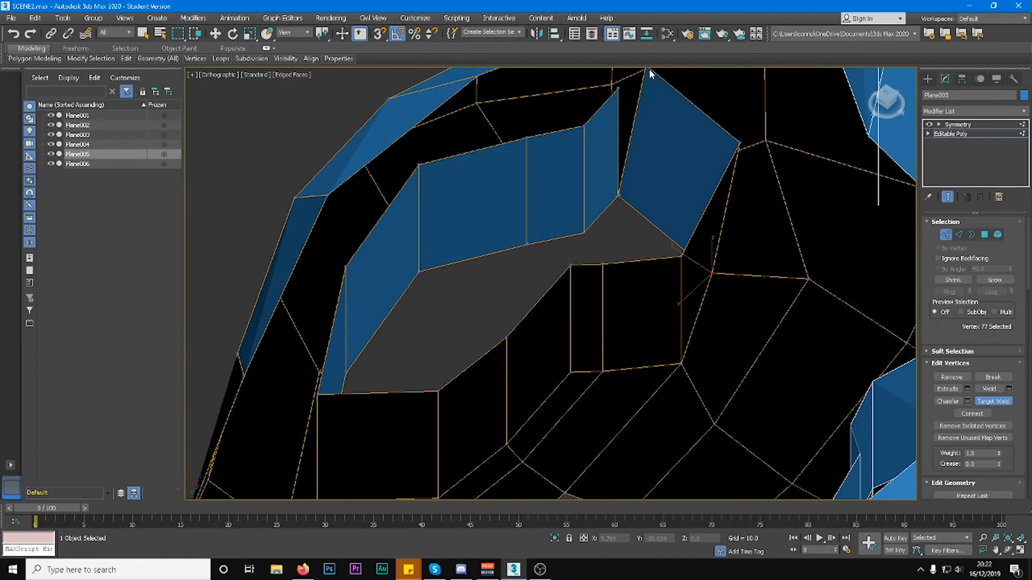
pyautogui.moveTo(644, 86); pyautogui.dragTo(671, 260, button='middle')
pyautogui.click(657, 135)
pyautogui.click(629, 158)
# Reposition the top vertices of the new inner wall section at the front of the nostril.
pyautogui.scroll(-6, 630, 161)
pyautogui.scroll(8, 706, 260)
pyautogui.moveTo(727, 276)
pyautogui.keyDown('alt'); pyautogui.mouseDown(button='middle')
pyautogui.moveTo(662, 230)
pyautogui.moveTo(566, 252)
pyautogui.moveTo(606, 240)
pyautogui.moveTo(769, 260)
pyautogui.moveTo(635, 253)
pyautogui.moveTo(714, 225)
pyautogui.moveTo(749, 246)
pyautogui.moveTo(728, 270)
pyautogui.mouseUp(button='middle'); pyautogui.keyUp('alt')
pyautogui.press('w')
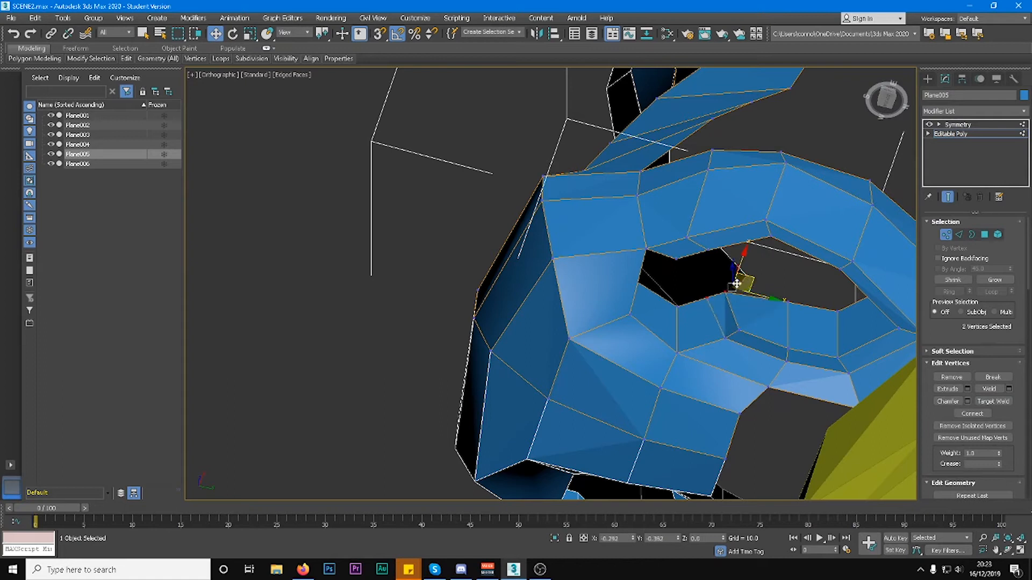
pyautogui.keyDown('alt'); pyautogui.moveTo(723, 283); pyautogui.dragTo(741, 371, button='middle'); pyautogui.keyUp('alt')
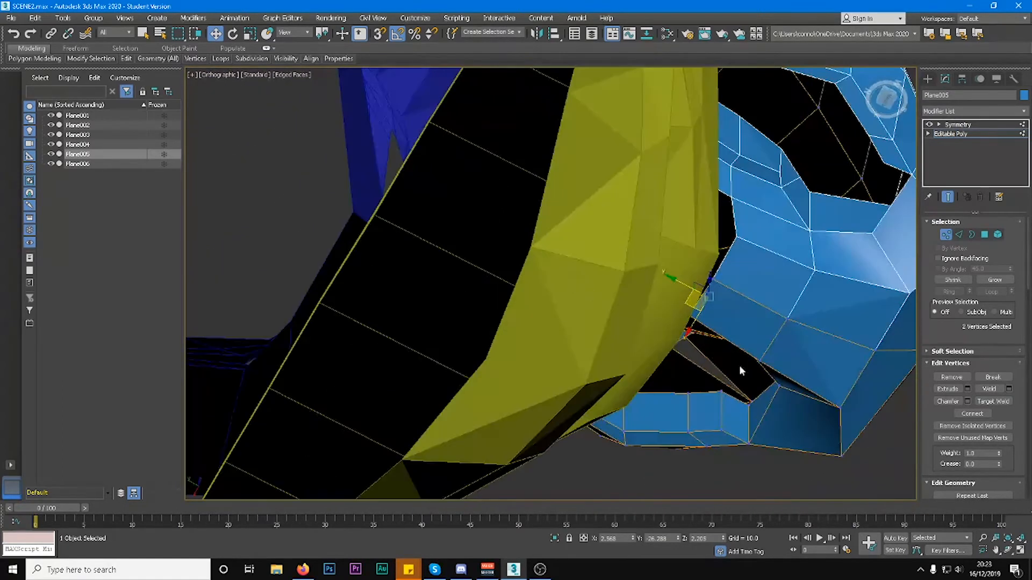
pyautogui.click(721, 392)
pyautogui.keyDown('ctrl'); pyautogui.click(722, 392); pyautogui.keyUp('ctrl')
pyautogui.moveTo(723, 392); pyautogui.dragTo(727, 394)
pyautogui.keyDown('alt'); pyautogui.moveTo(725, 392); pyautogui.dragTo(801, 321, button='middle'); pyautogui.keyUp('alt')
# Select the new inner wall polygons, grow the selection twice over the front of the nostril, and relax it.
pyautogui.click(984, 237)
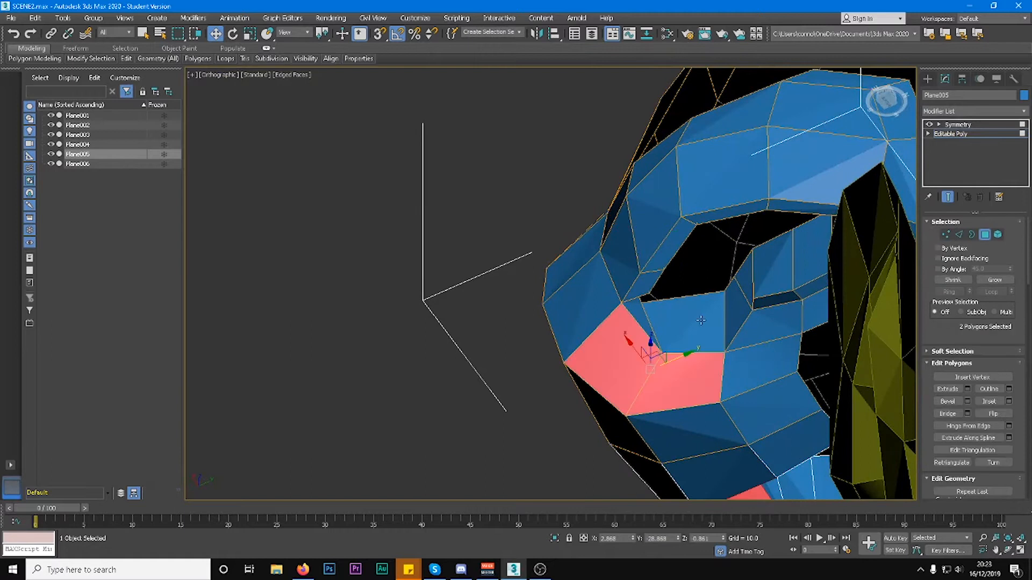
pyautogui.click(694, 323)
pyautogui.keyDown('ctrl'); pyautogui.click(639, 323); pyautogui.keyUp('ctrl')
pyautogui.click(980, 283)
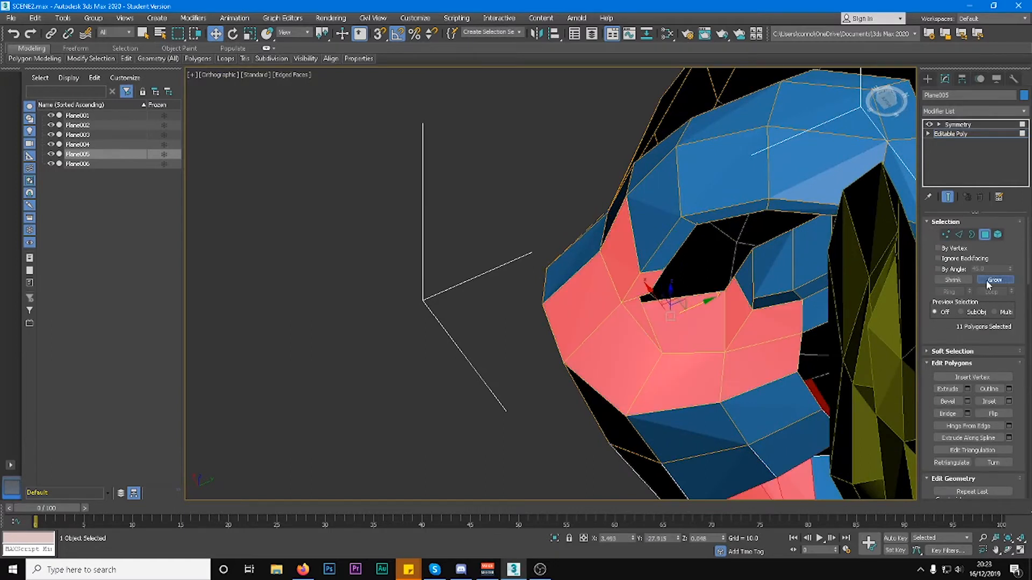
pyautogui.click(980, 284)
pyautogui.scroll(-3, 975, 419)
pyautogui.scroll(-1, 976, 469)
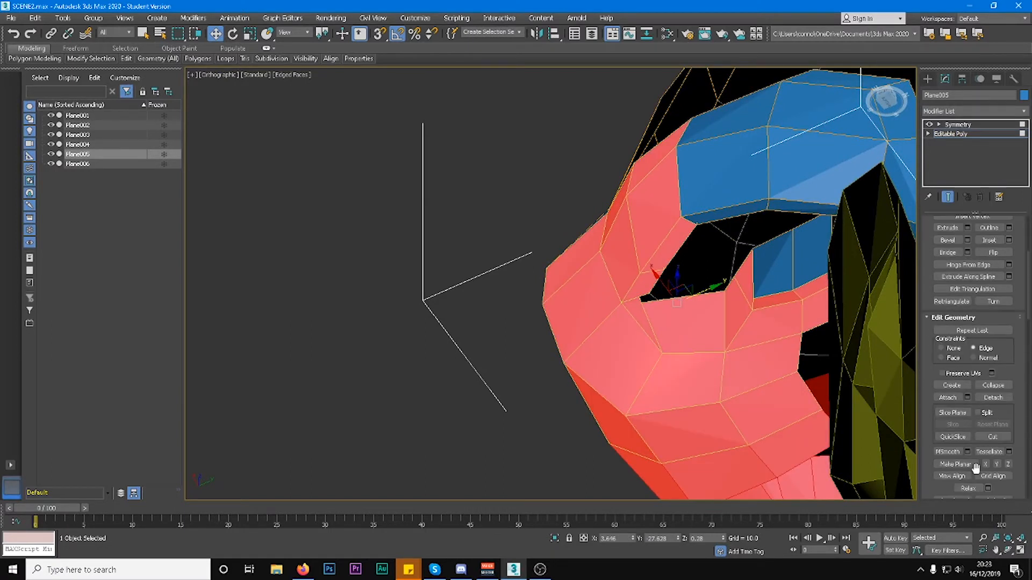
pyautogui.click(970, 490)
pyautogui.keyDown('alt'); pyautogui.moveTo(715, 335); pyautogui.dragTo(633, 308, button='middle'); pyautogui.keyUp('alt')
pyautogui.click(761, 347)
pyautogui.scroll(-4, 560, 298)
pyautogui.hotkey('ctrl', 'z')
pyautogui.scroll(4, 596, 280)
# Try to scale seven top edges of the nostril's inner walls.
pyautogui.press('2')
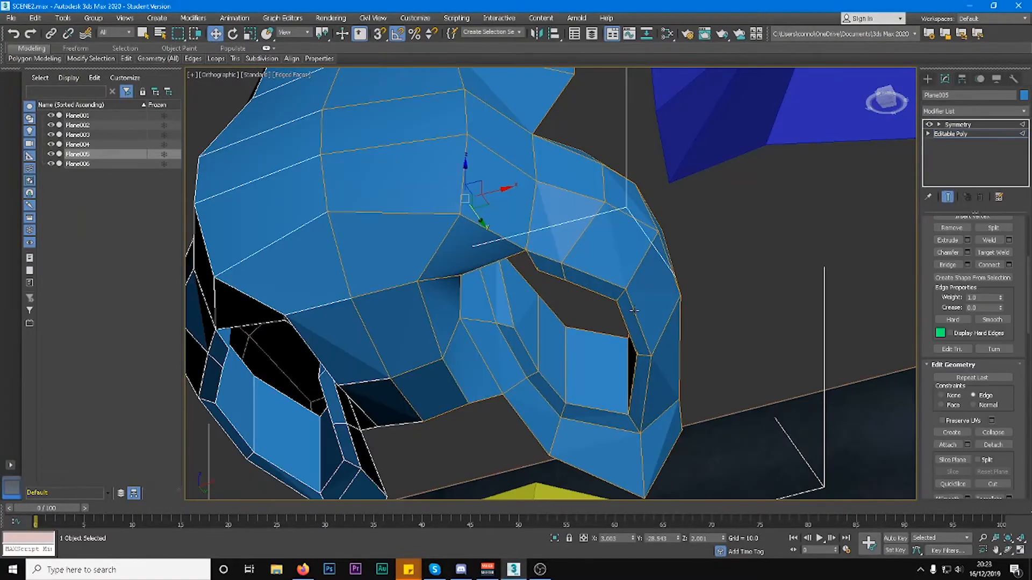
pyautogui.click(621, 318)
pyautogui.keyDown('alt'); pyautogui.moveTo(564, 348); pyautogui.dragTo(549, 322, button='middle'); pyautogui.keyUp('alt')
pyautogui.scroll(5, 949, 265)
pyautogui.scroll(2, 950, 265)
pyautogui.scroll(2, 855, 258)
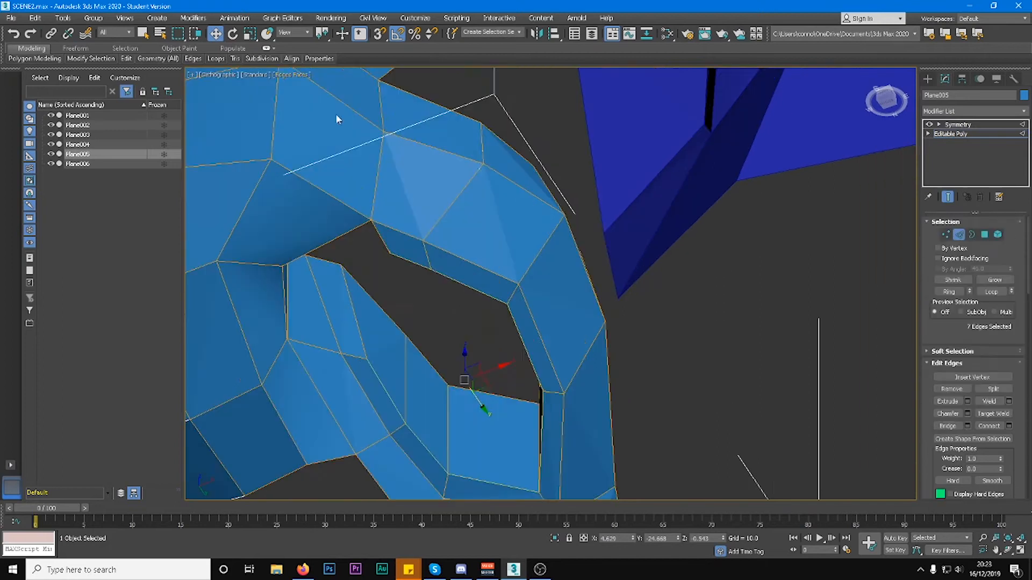
pyautogui.press('r')
pyautogui.scroll(-6, 484, 223)
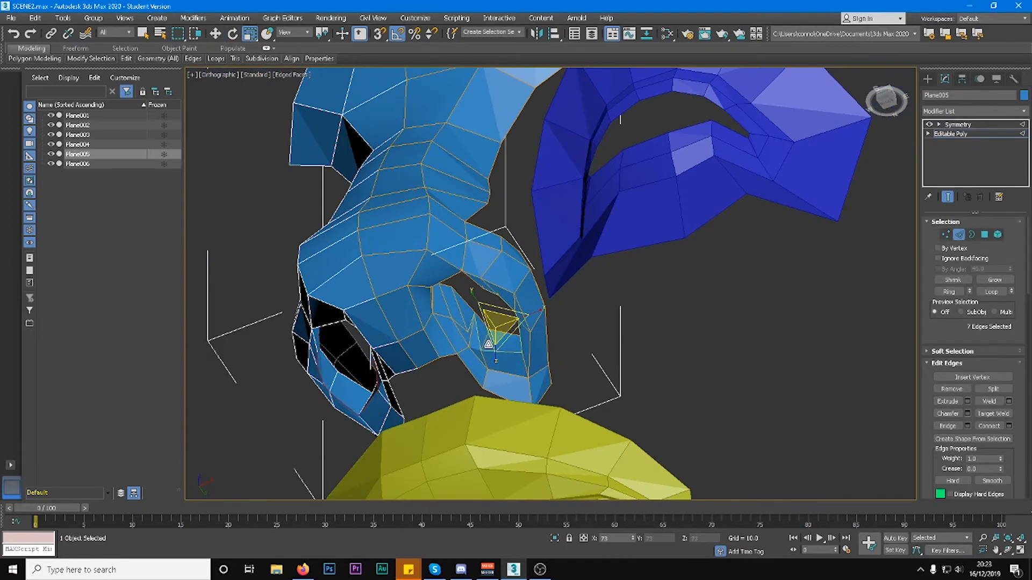
pyautogui.moveTo(497, 320); pyautogui.dragTo(486, 326)
pyautogui.hotkey('ctrl', 'z')
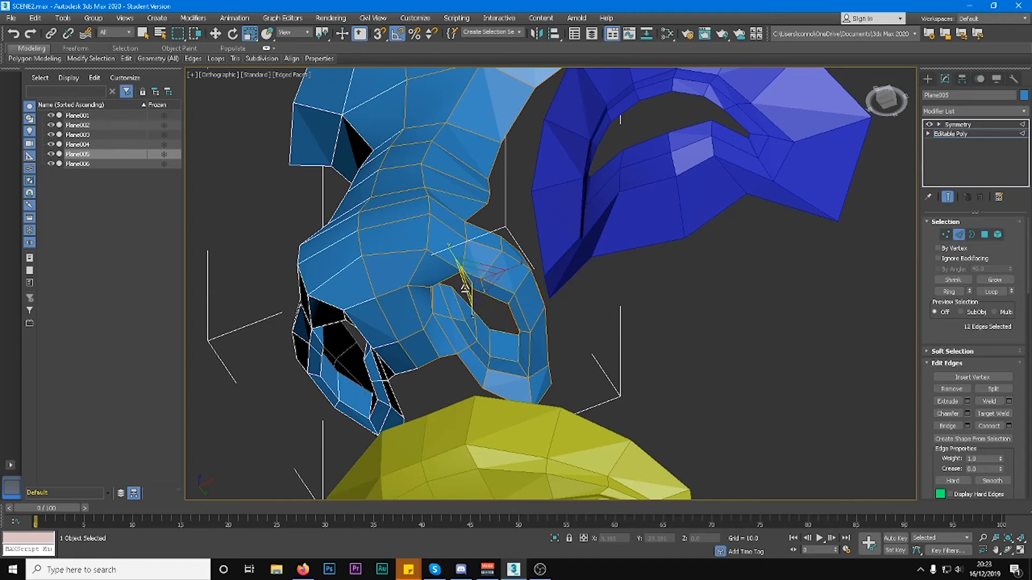
# Scale the twelve top edges of the nostril's inner walls and move them up into the nose.
pyautogui.moveTo(473, 279); pyautogui.dragTo(472, 301)
pyautogui.keyDown('alt'); pyautogui.moveTo(475, 289); pyautogui.dragTo(489, 272, button='middle'); pyautogui.keyUp('alt')
pyautogui.moveTo(477, 275); pyautogui.dragTo(474, 301)
pyautogui.keyDown('alt'); pyautogui.moveTo(503, 240); pyautogui.dragTo(450, 333, button='middle'); pyautogui.keyUp('alt')
pyautogui.click(215, 33)
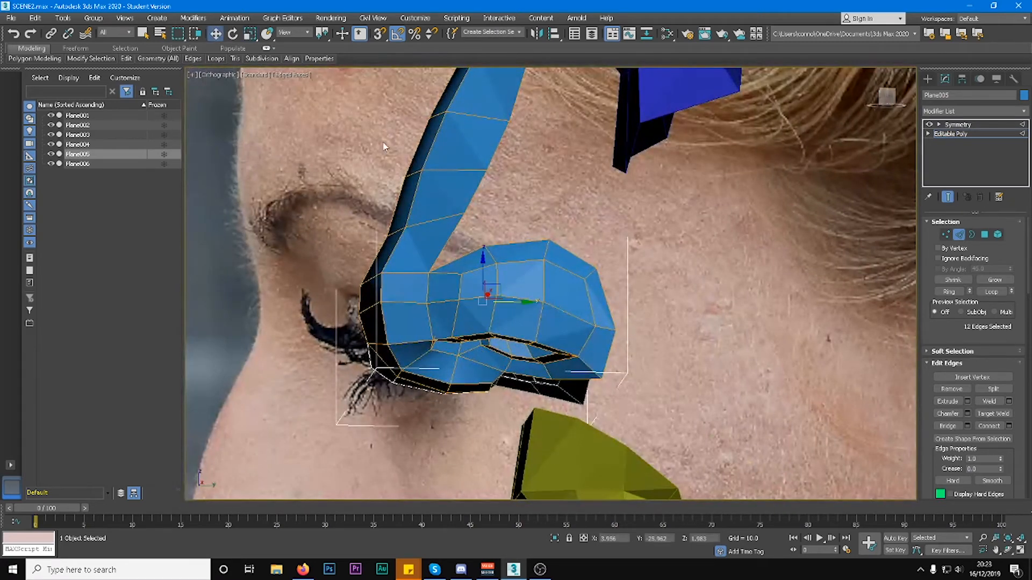
pyautogui.keyDown('alt'); pyautogui.moveTo(493, 232); pyautogui.dragTo(707, 225, button='middle'); pyautogui.keyUp('alt')
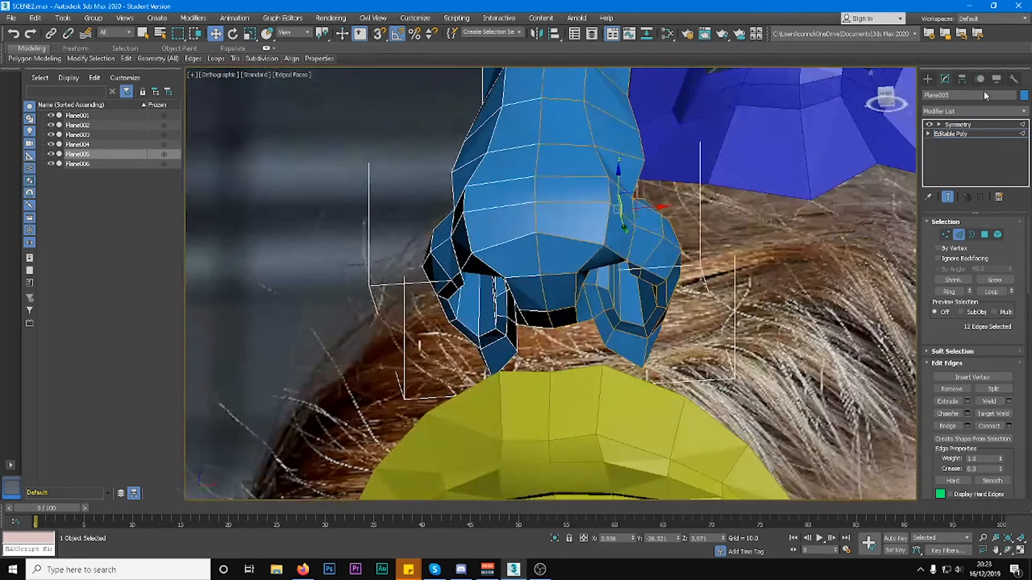
# Apply a TurboSmooth modifier to check the smoothed nose, and delete the modifier again.
pyautogui.click(980, 111)
pyautogui.press('r')
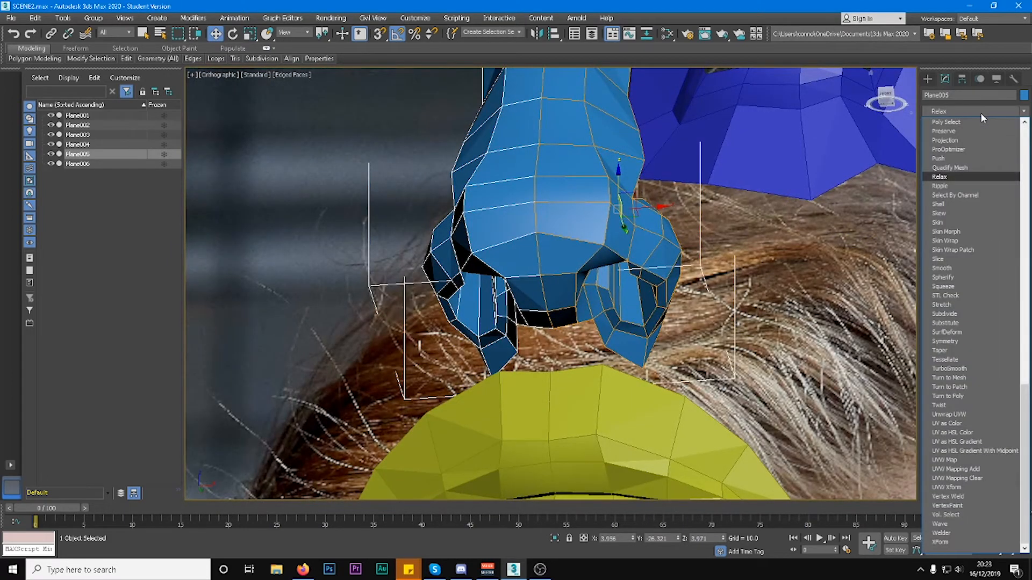
pyautogui.click(972, 94)
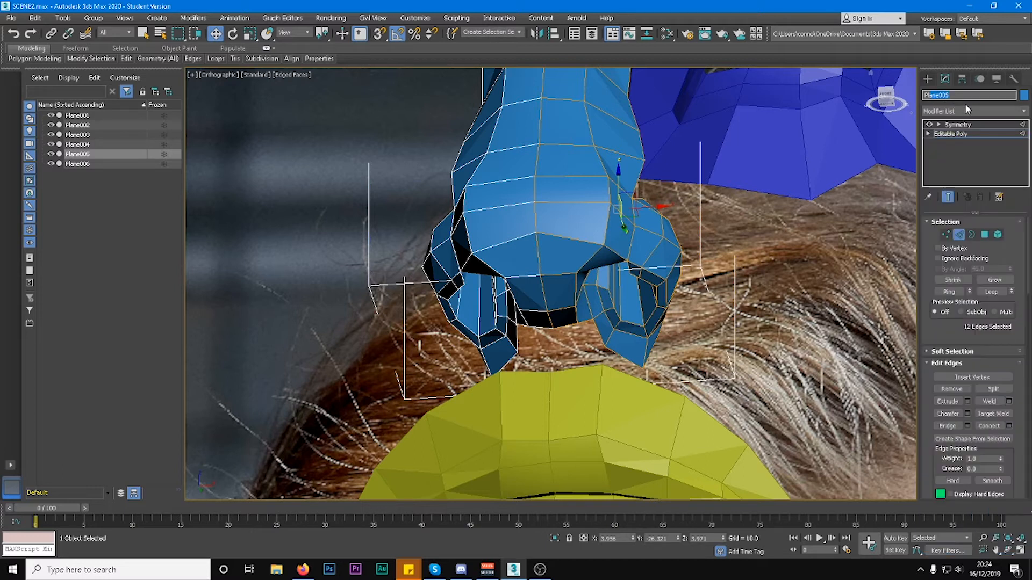
pyautogui.click(972, 112)
pyautogui.press('t')
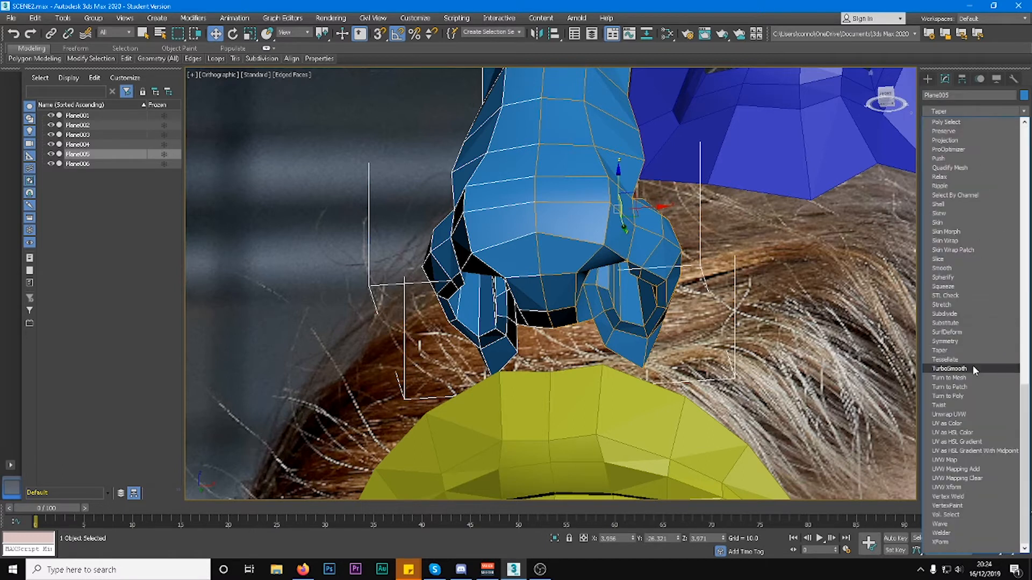
pyautogui.click(972, 366)
pyautogui.keyDown('alt'); pyautogui.moveTo(585, 267); pyautogui.dragTo(656, 199, button='middle'); pyautogui.keyUp('alt')
pyautogui.press('Delete')
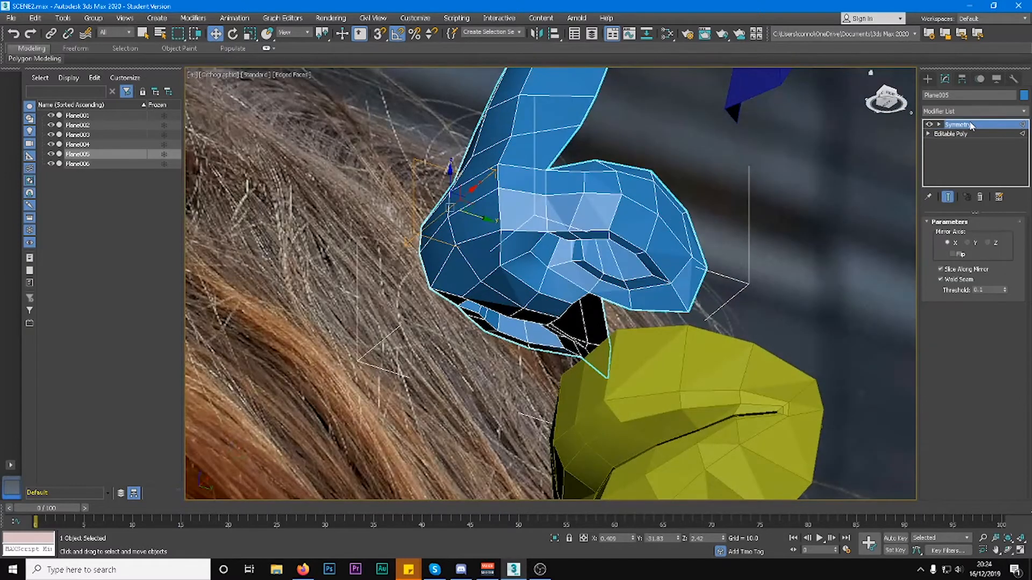
# Return to the Editable Poly level and delete the inner wall polygon at the front of the nostril.
pyautogui.moveTo(650, 232); pyautogui.dragTo(656, 296, button='middle')
pyautogui.scroll(2, 657, 297)
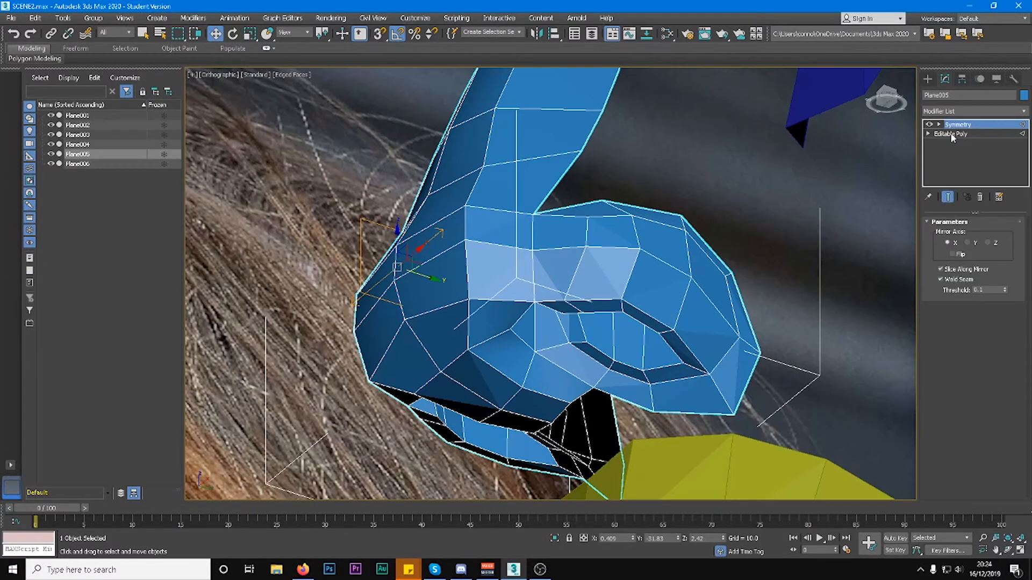
pyautogui.click(959, 134)
pyautogui.click(958, 235)
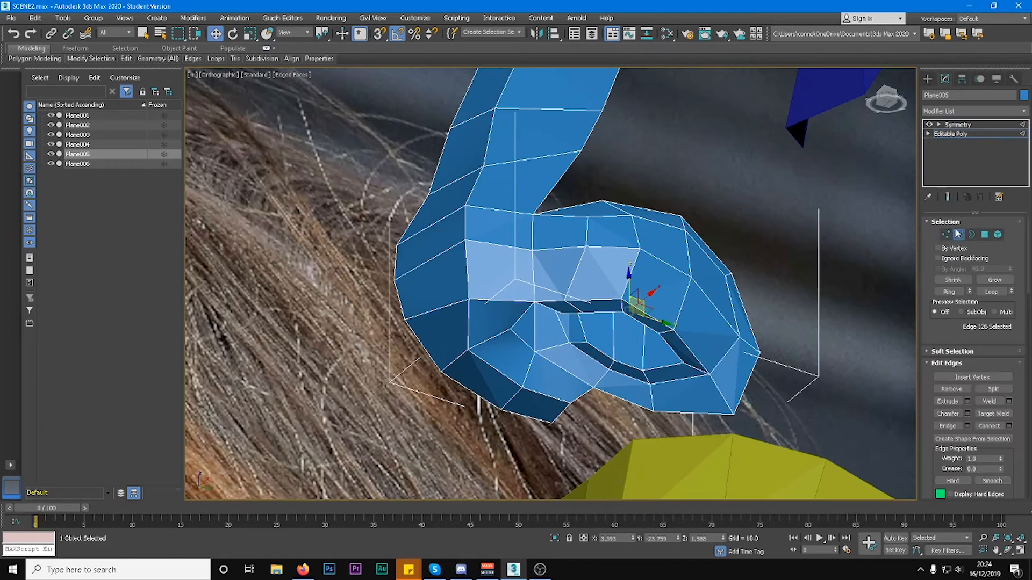
pyautogui.click(578, 342)
pyautogui.keyDown('alt'); pyautogui.moveTo(578, 342); pyautogui.dragTo(832, 279, button='middle'); pyautogui.keyUp('alt')
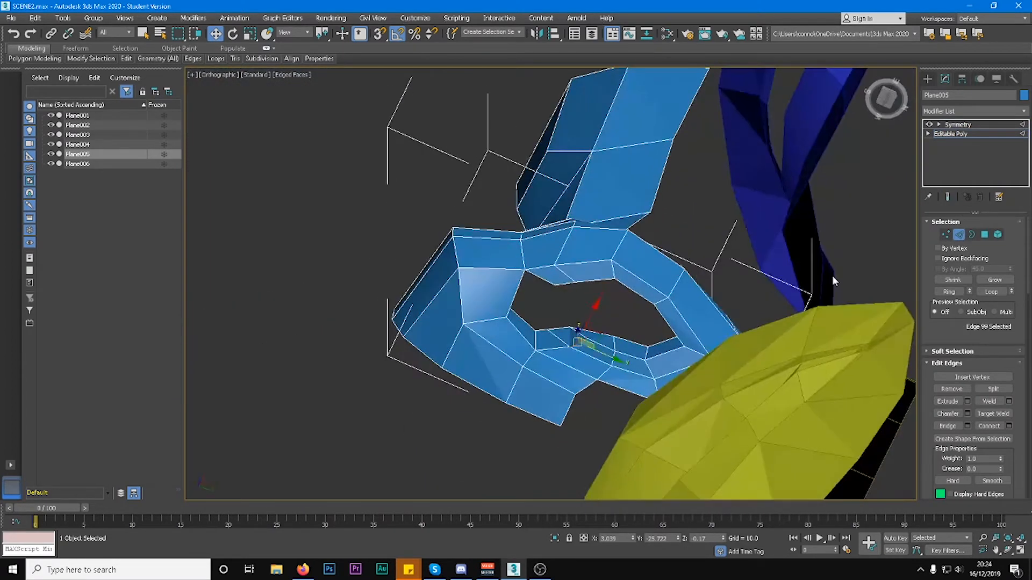
pyautogui.click(987, 233)
pyautogui.click(556, 340)
pyautogui.keyDown('alt'); pyautogui.moveTo(556, 340); pyautogui.dragTo(547, 360, button='middle'); pyautogui.keyUp('alt')
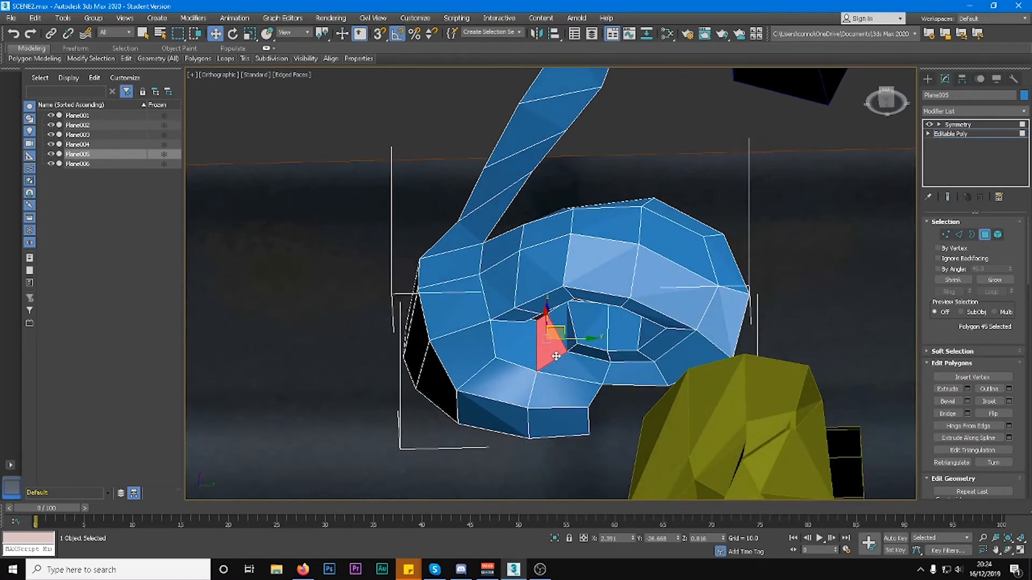
pyautogui.press('Delete')
# Delete the adjoining narrow polygon at the open front end of the nostril's inner wall.
pyautogui.click(562, 326)
pyautogui.keyDown('alt'); pyautogui.moveTo(562, 326); pyautogui.dragTo(577, 314, button='middle'); pyautogui.keyUp('alt')
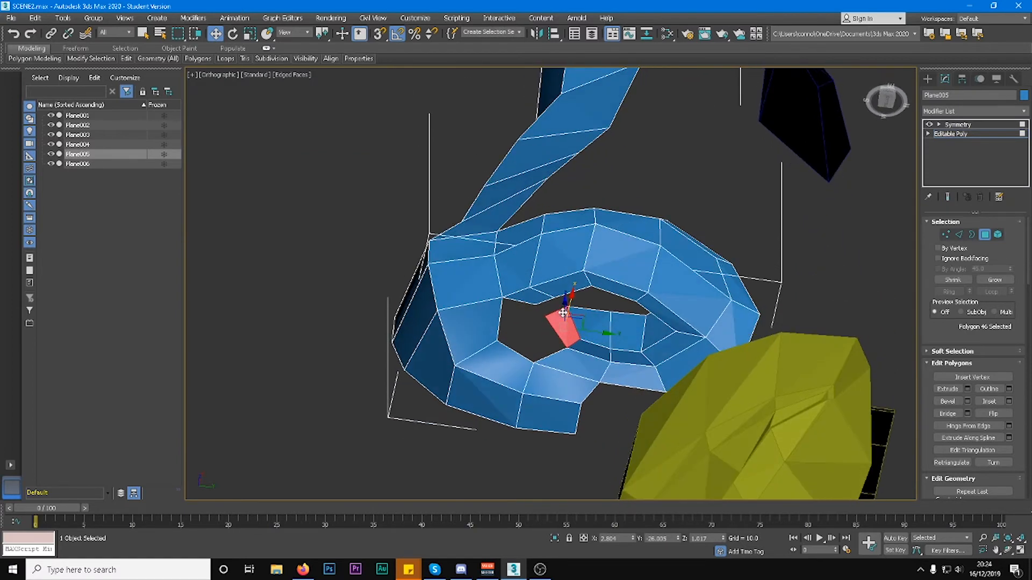
pyautogui.press('2')
pyautogui.click(560, 312)
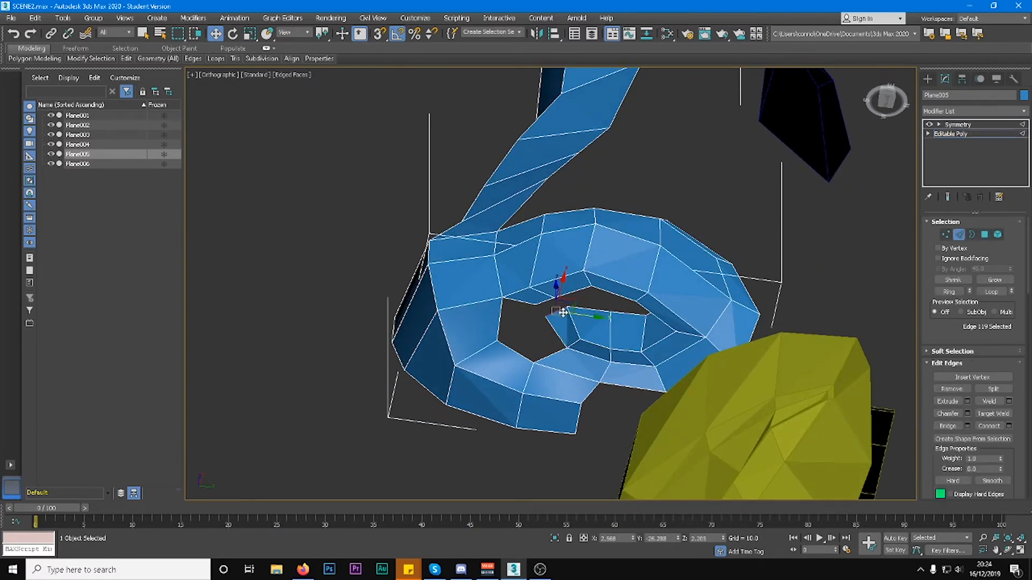
pyautogui.press('Delete')
# Delete the distorted inner wall polygons on the opposite side of the nostril's front gap.
pyautogui.click(583, 331)
pyautogui.keyDown('alt'); pyautogui.moveTo(584, 330); pyautogui.dragTo(858, 411, button='middle'); pyautogui.keyUp('alt')
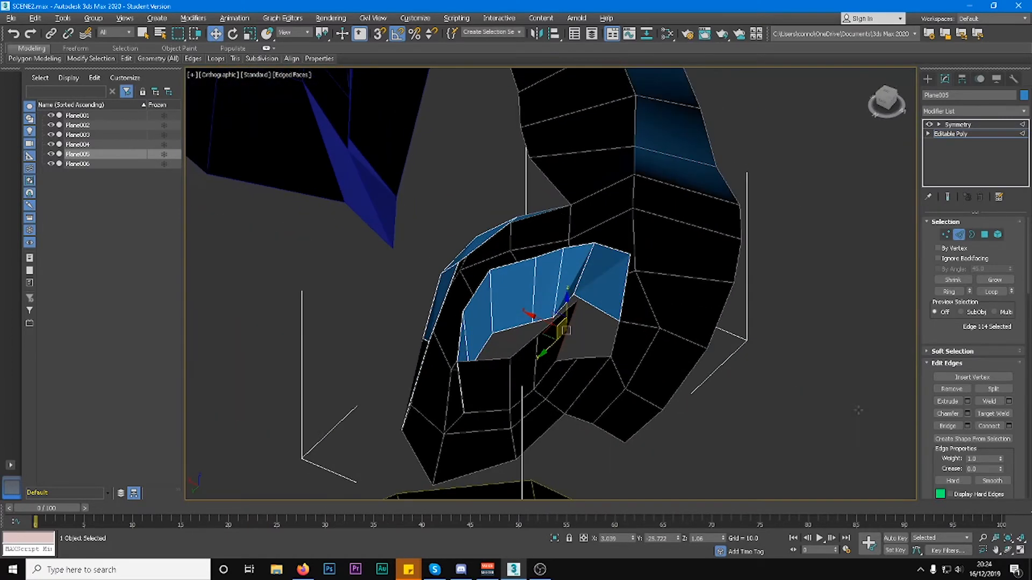
pyautogui.click(622, 285)
pyautogui.click(625, 288)
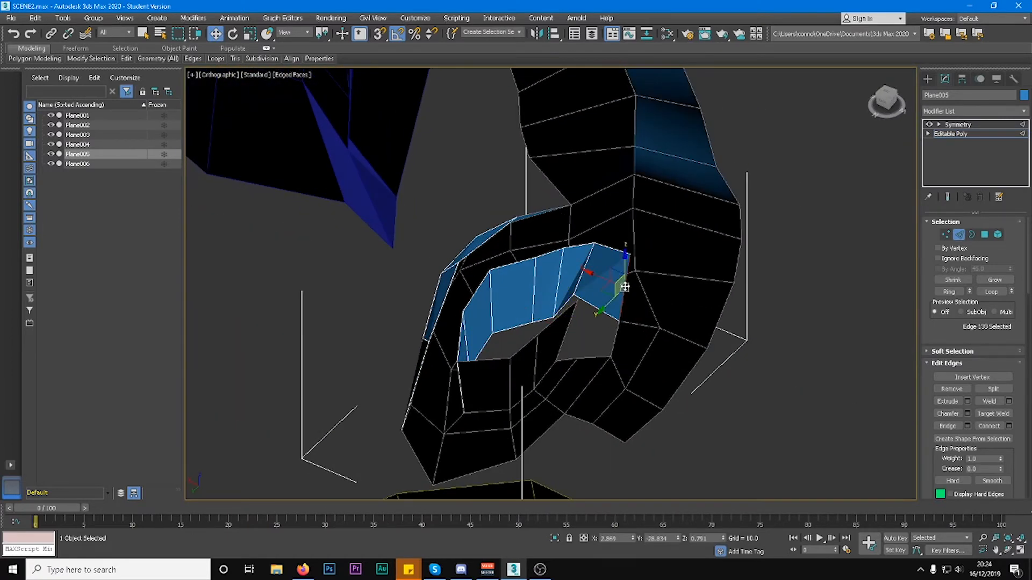
pyautogui.press('Delete')
pyautogui.click(580, 273)
pyautogui.press('Delete')
# Try to bridge the inner wall's open end edge to the lower border edge of the front gap with 2 segments.
pyautogui.click(573, 298)
pyautogui.keyDown('alt'); pyautogui.moveTo(574, 298); pyautogui.dragTo(526, 281, button='middle'); pyautogui.keyUp('alt')
pyautogui.click(600, 336)
pyautogui.click(577, 317)
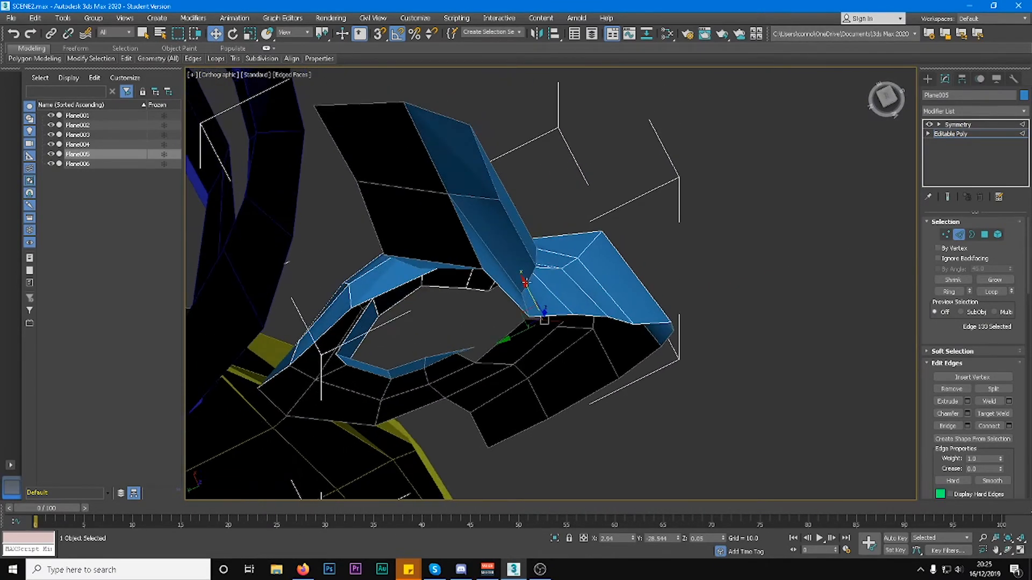
pyautogui.keyDown('alt'); pyautogui.moveTo(497, 347); pyautogui.dragTo(473, 318, button='middle'); pyautogui.keyUp('alt')
pyautogui.click(463, 319)
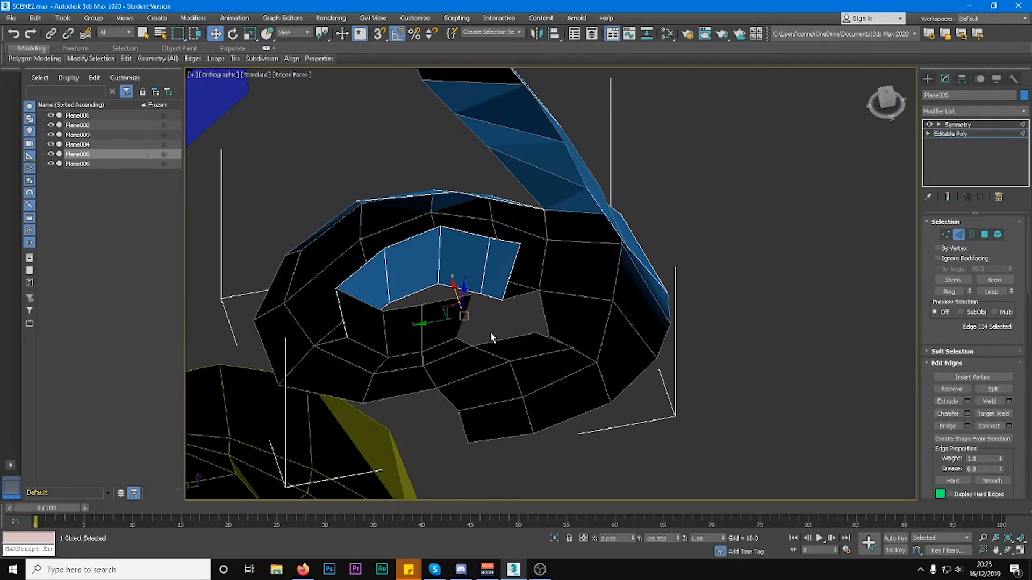
pyautogui.click(943, 426)
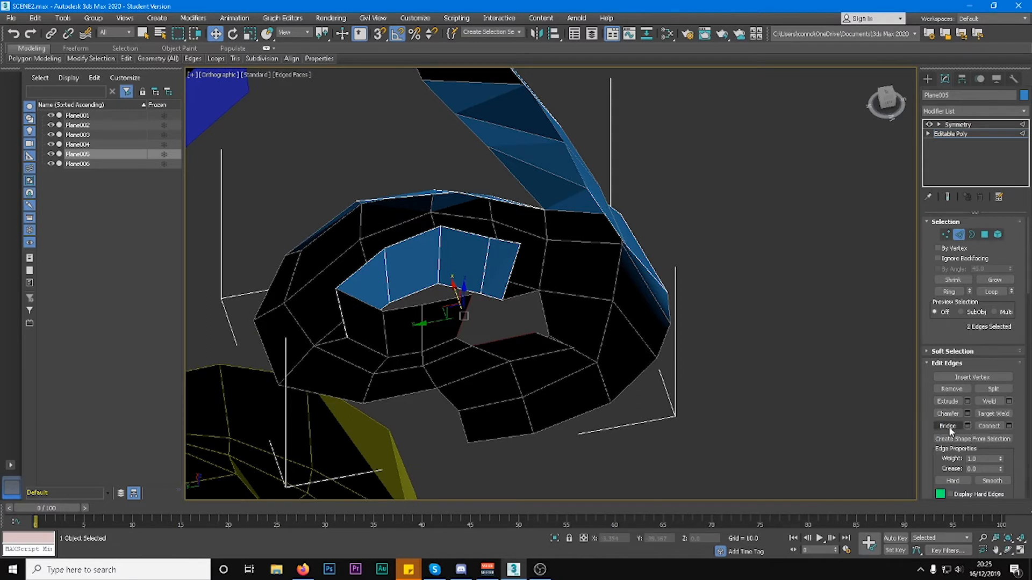
pyautogui.click(968, 427)
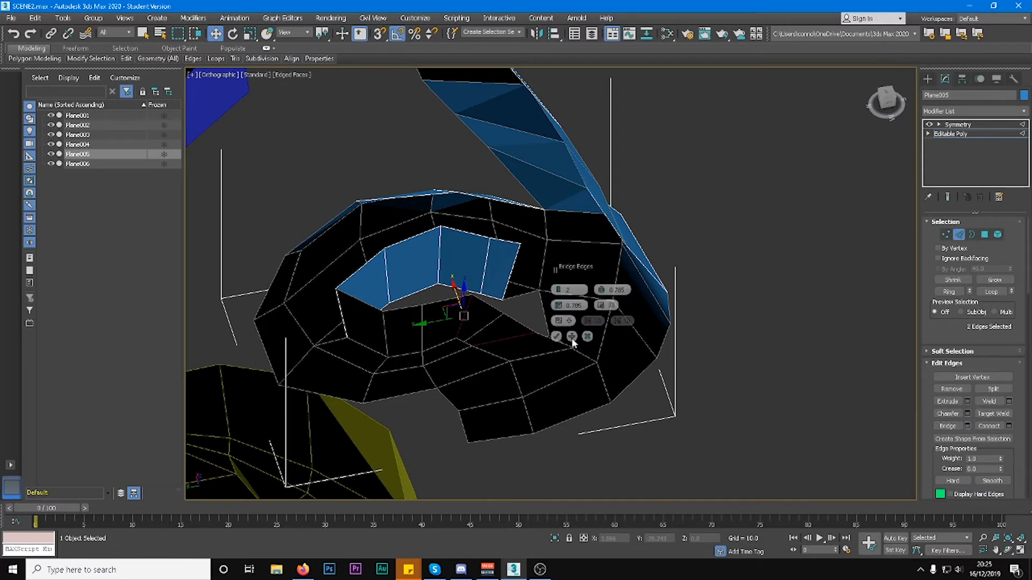
pyautogui.click(556, 336)
pyautogui.keyDown('alt'); pyautogui.moveTo(619, 320); pyautogui.dragTo(564, 321, button='middle'); pyautogui.keyUp('alt')
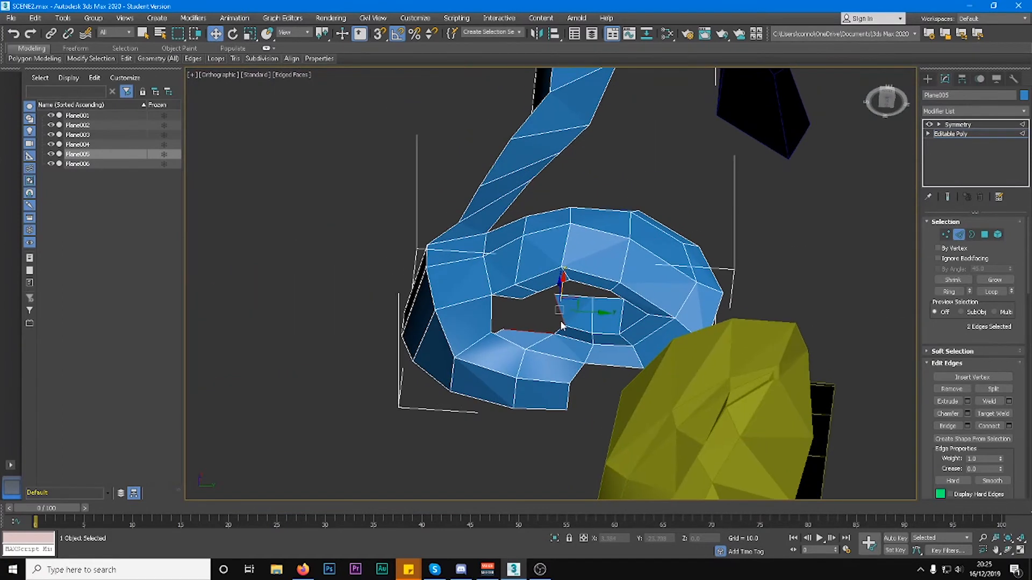
# Bridge the two open end edges of the nostril's inner walls across the front gap.
pyautogui.click(539, 332)
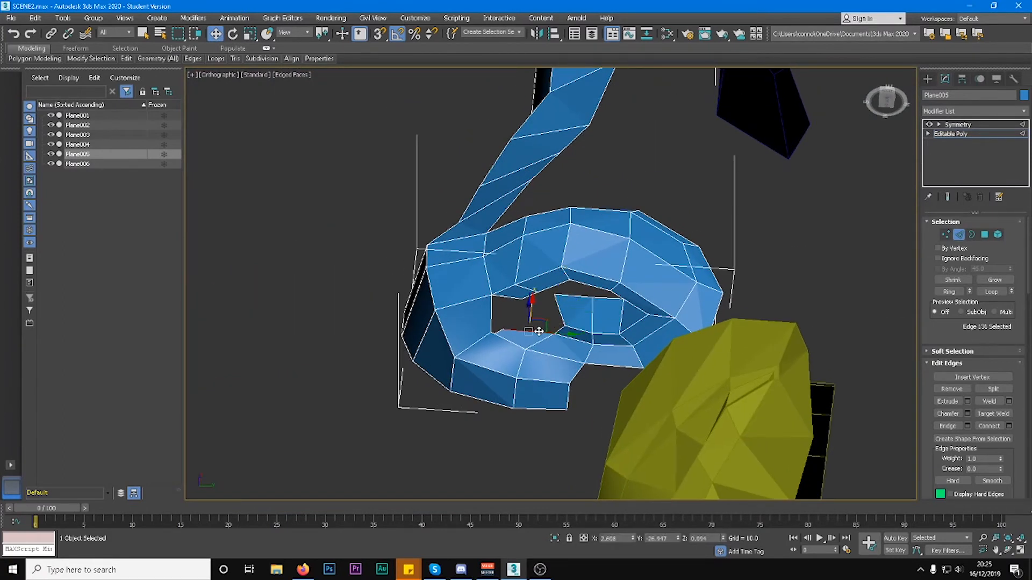
pyautogui.click(560, 314)
pyautogui.moveTo(560, 315)
pyautogui.keyDown('alt'); pyautogui.mouseDown(button='middle')
pyautogui.moveTo(537, 307)
pyautogui.moveTo(560, 303)
pyautogui.moveTo(509, 307)
pyautogui.moveTo(480, 296)
pyautogui.moveTo(527, 295)
pyautogui.moveTo(500, 297)
pyautogui.moveTo(473, 281)
pyautogui.moveTo(549, 314)
pyautogui.moveTo(525, 321)
pyautogui.moveTo(543, 322)
pyautogui.mouseUp(button='middle'); pyautogui.keyUp('alt')
pyautogui.click(557, 323)
pyautogui.keyDown('ctrl'); pyautogui.click(562, 324); pyautogui.keyUp('ctrl')
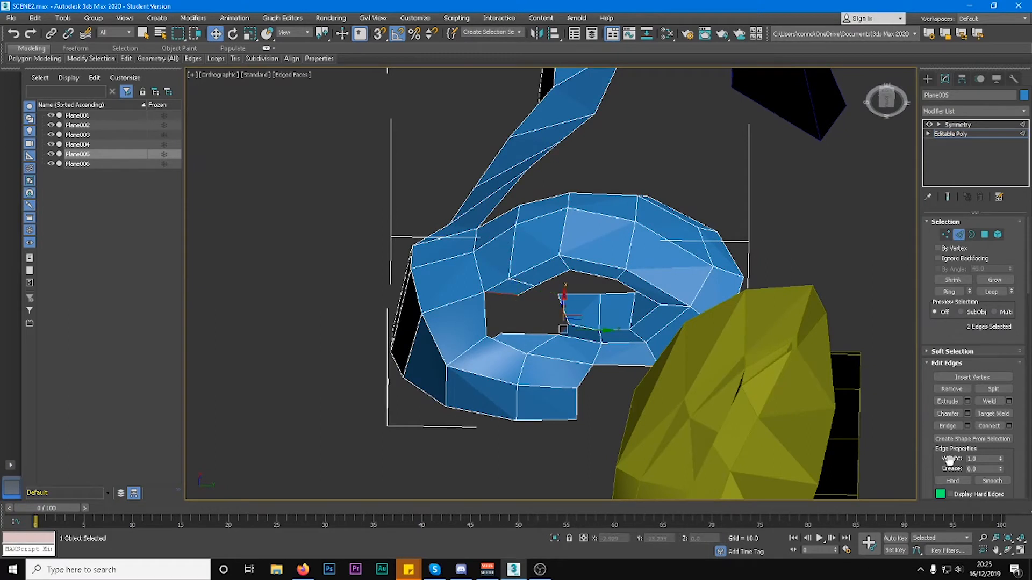
pyautogui.click(967, 426)
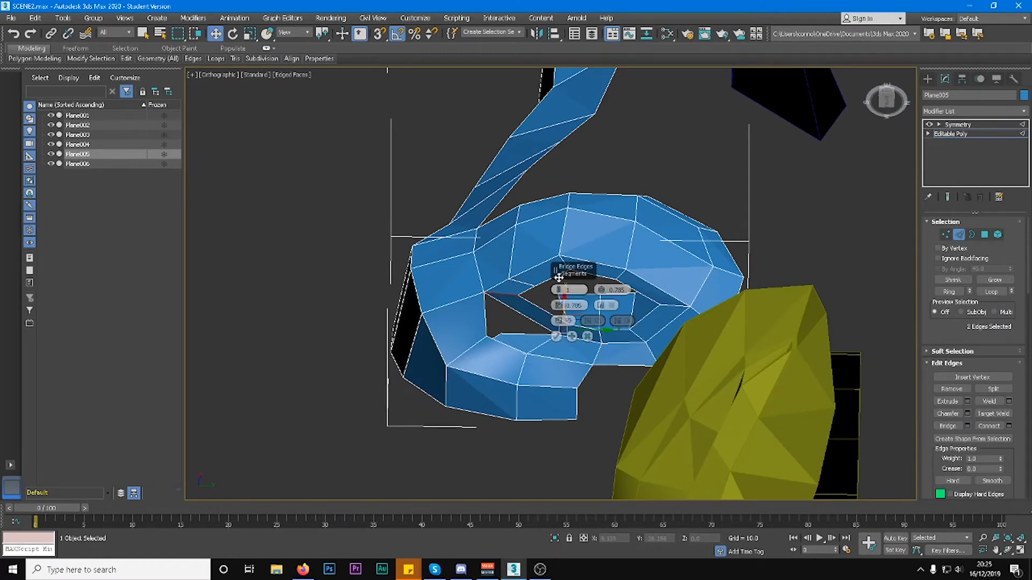
pyautogui.click(557, 336)
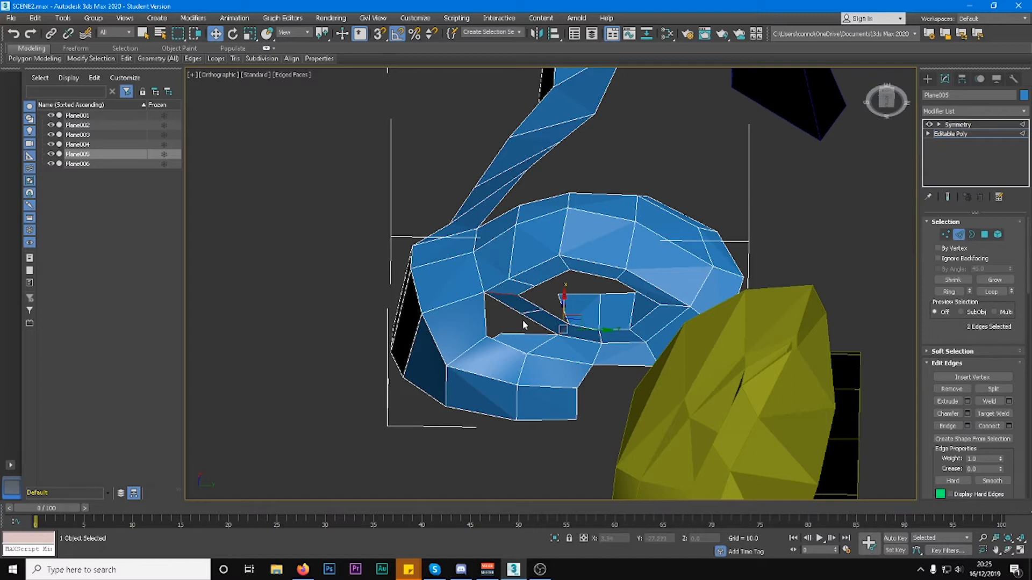
# Move the middle edge of the new bridge forward towards the tip of the nose.
pyautogui.click(538, 311)
pyautogui.keyDown('alt'); pyautogui.moveTo(530, 312); pyautogui.dragTo(524, 323, button='middle'); pyautogui.keyUp('alt')
pyautogui.click(528, 321)
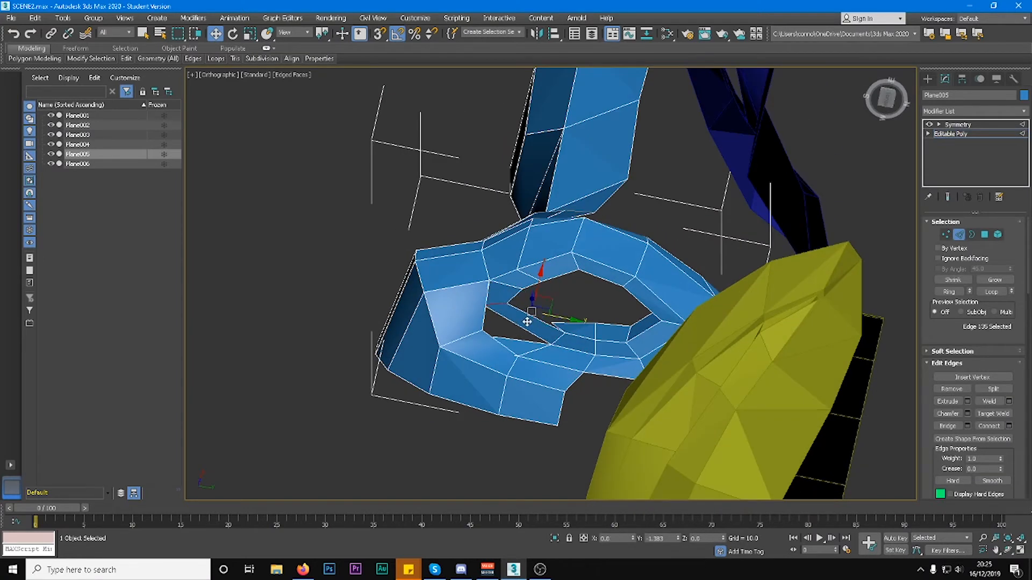
pyautogui.keyDown('alt'); pyautogui.moveTo(529, 301); pyautogui.dragTo(548, 336, button='middle'); pyautogui.keyUp('alt')
pyautogui.scroll(2, 548, 336)
pyautogui.click(570, 333)
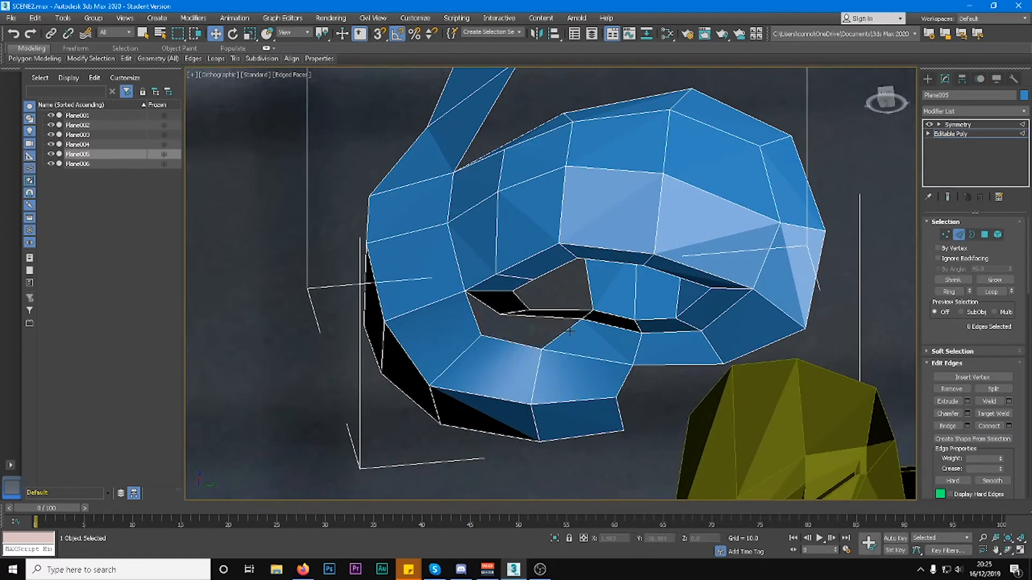
# Bridge the two opposite border edges of the remaining front gap between the nostril rim and inner wall, using 2 segments.
pyautogui.click(552, 312)
pyautogui.moveTo(564, 306)
pyautogui.keyDown('alt'); pyautogui.mouseDown(button='middle')
pyautogui.moveTo(587, 288)
pyautogui.moveTo(657, 276)
pyautogui.moveTo(560, 288)
pyautogui.moveTo(572, 308)
pyautogui.moveTo(571, 295)
pyautogui.mouseUp(button='middle'); pyautogui.keyUp('alt')
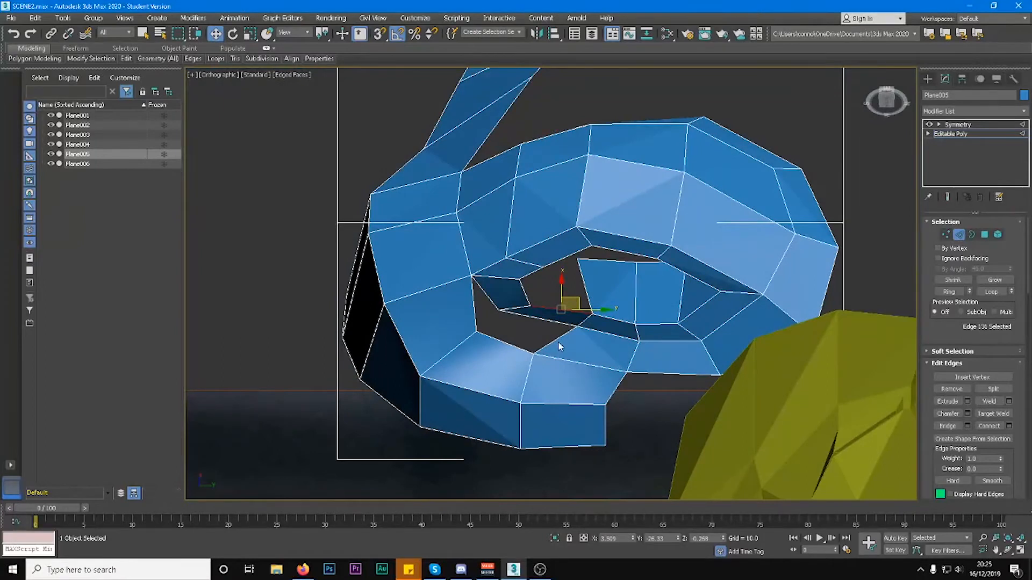
pyautogui.click(534, 318)
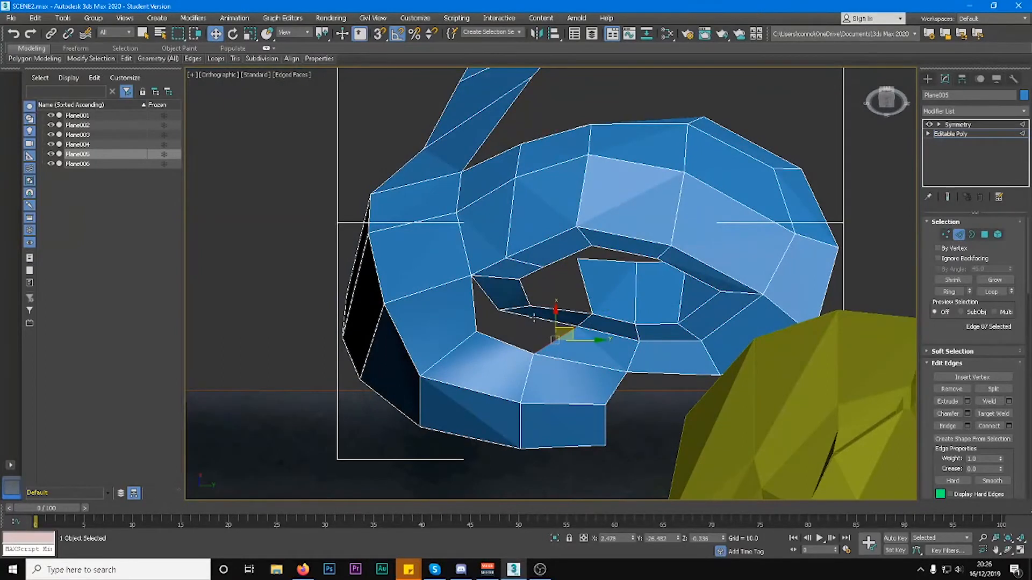
pyautogui.keyDown('ctrl'); pyautogui.click(492, 301); pyautogui.keyUp('ctrl')
pyautogui.keyDown('alt'); pyautogui.moveTo(480, 313); pyautogui.dragTo(602, 365, button='middle'); pyautogui.keyUp('alt')
pyautogui.click(967, 426)
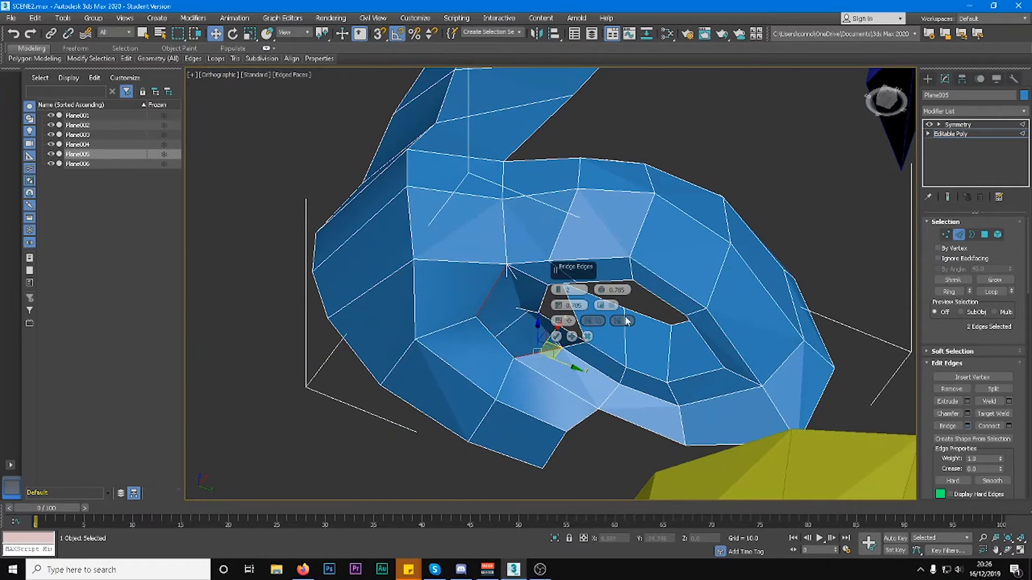
pyautogui.moveTo(557, 290); pyautogui.dragTo(558, 295)
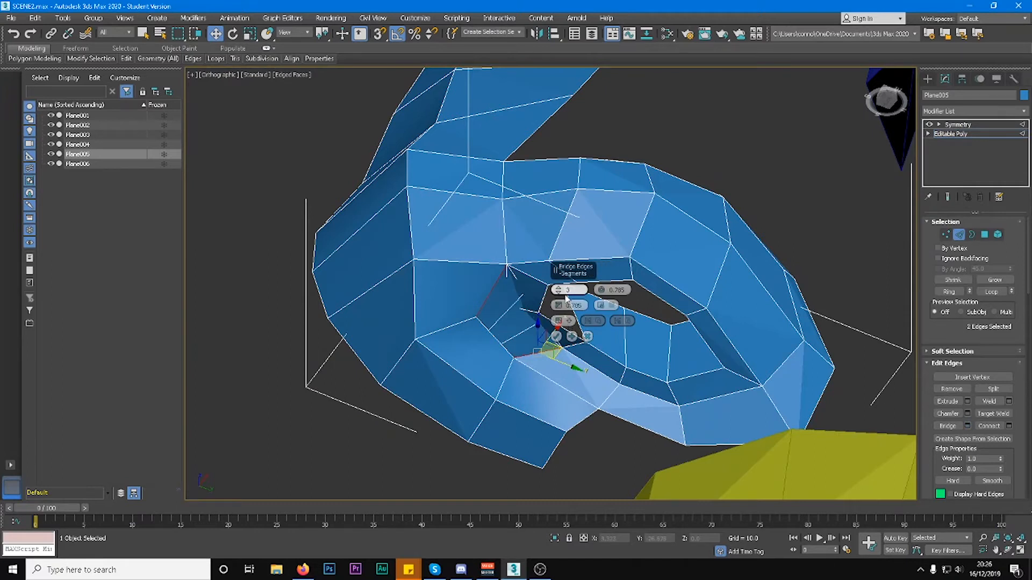
pyautogui.click(557, 337)
# Connect the edge ring across the nostril's front rim and target weld the bridge's middle vertex to the new rim vertex.
pyautogui.click(471, 379)
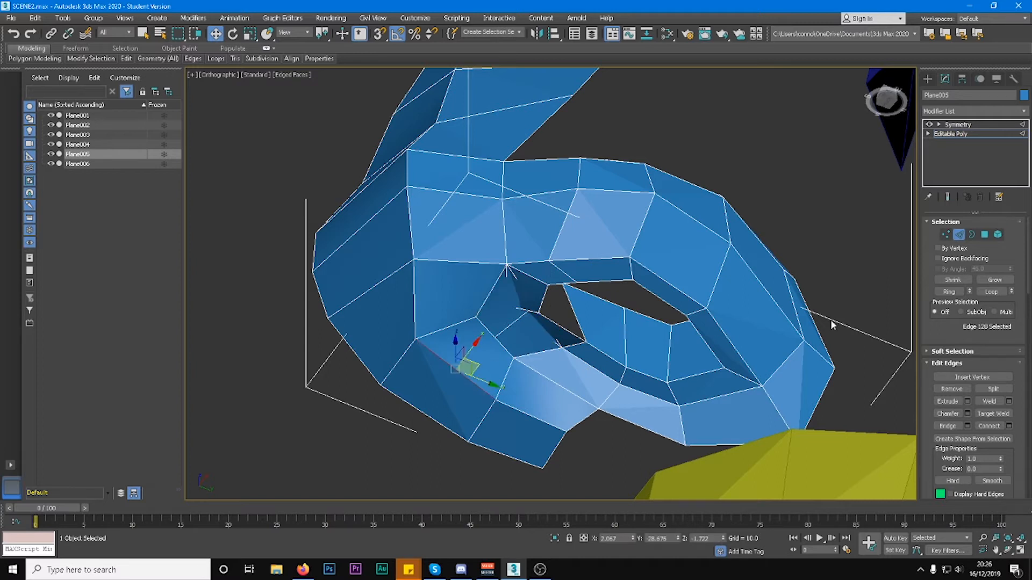
pyautogui.click(950, 293)
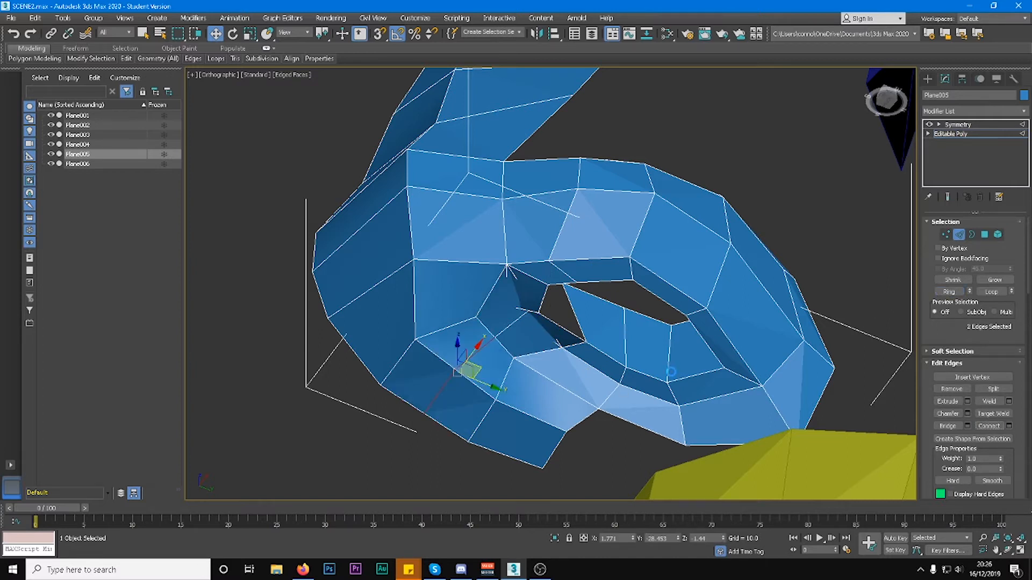
pyautogui.press('1')
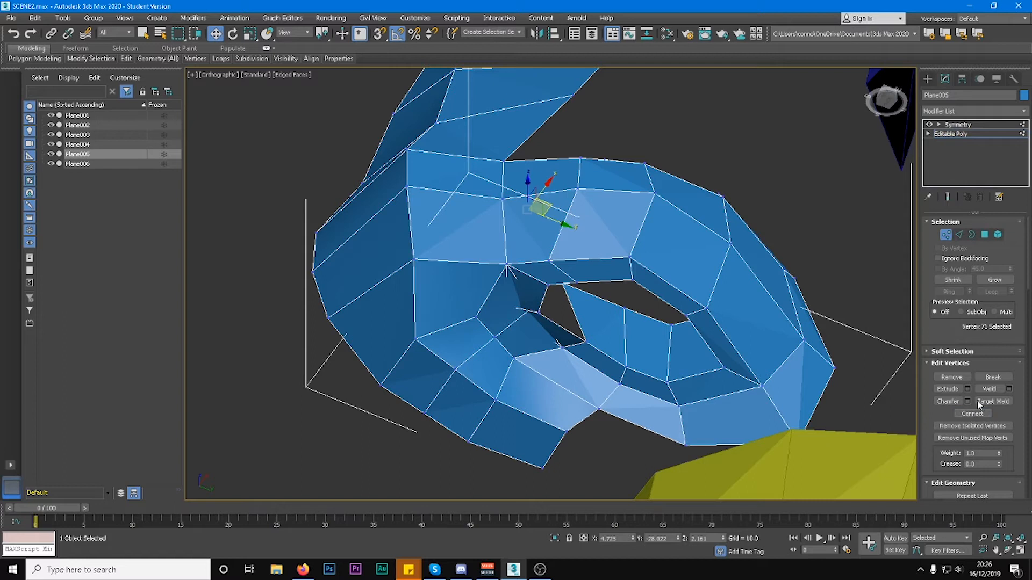
pyautogui.click(995, 401)
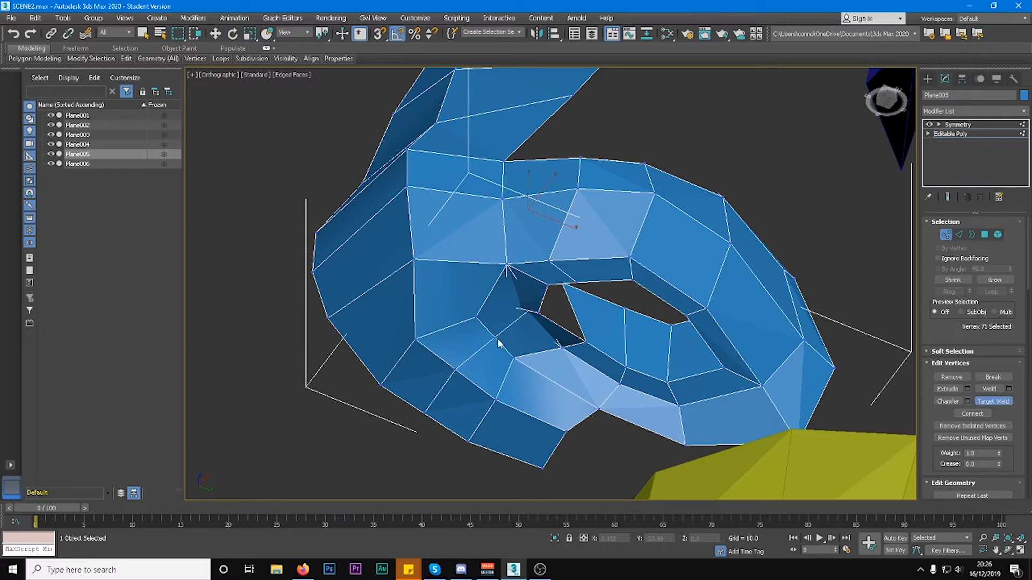
pyautogui.scroll(5, 505, 344)
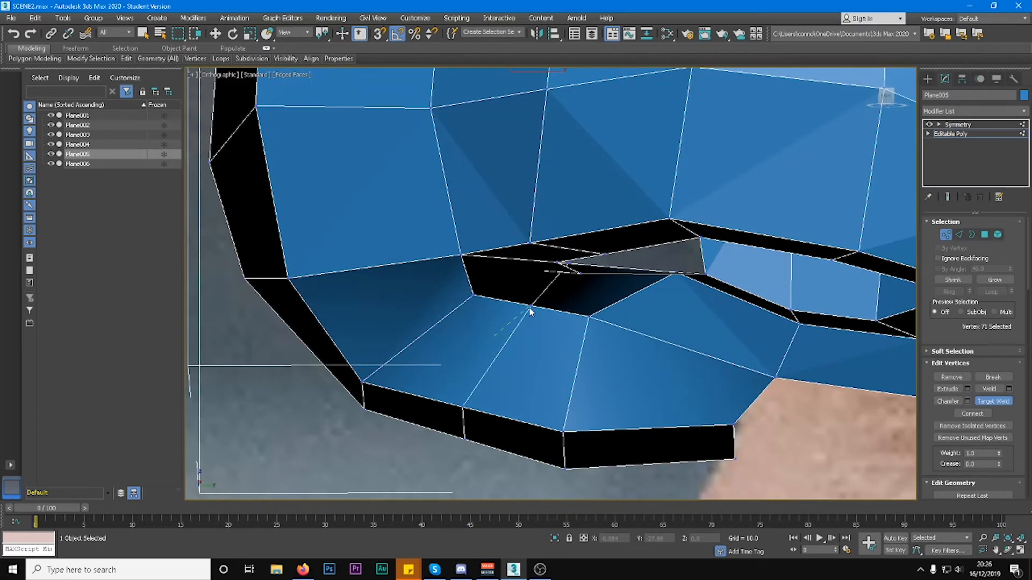
pyautogui.press('w')
pyautogui.click(531, 307)
pyautogui.moveTo(532, 283)
pyautogui.mouseDown()
pyautogui.moveTo(532, 322)
pyautogui.moveTo(534, 270)
pyautogui.mouseUp()
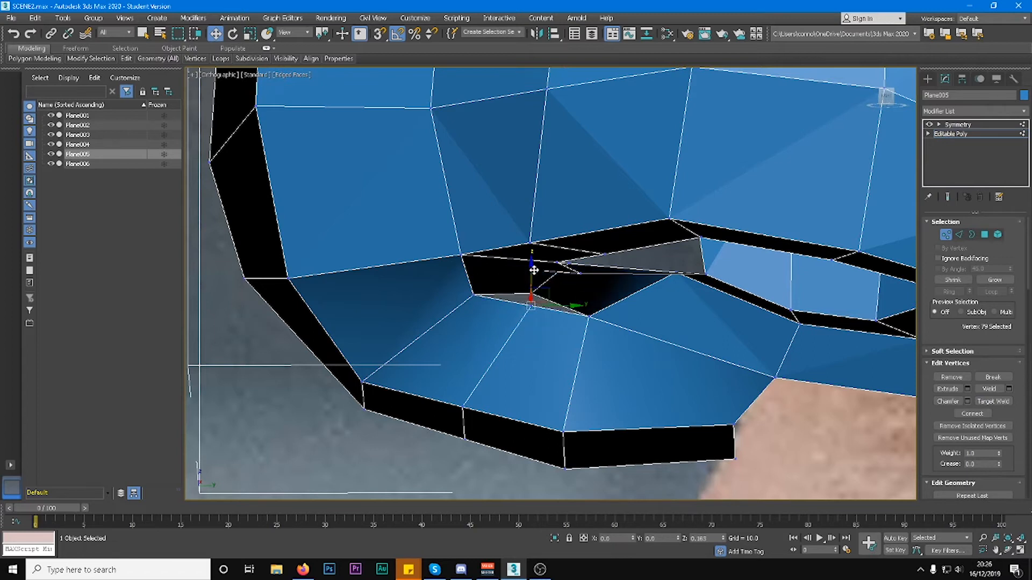
pyautogui.click(994, 401)
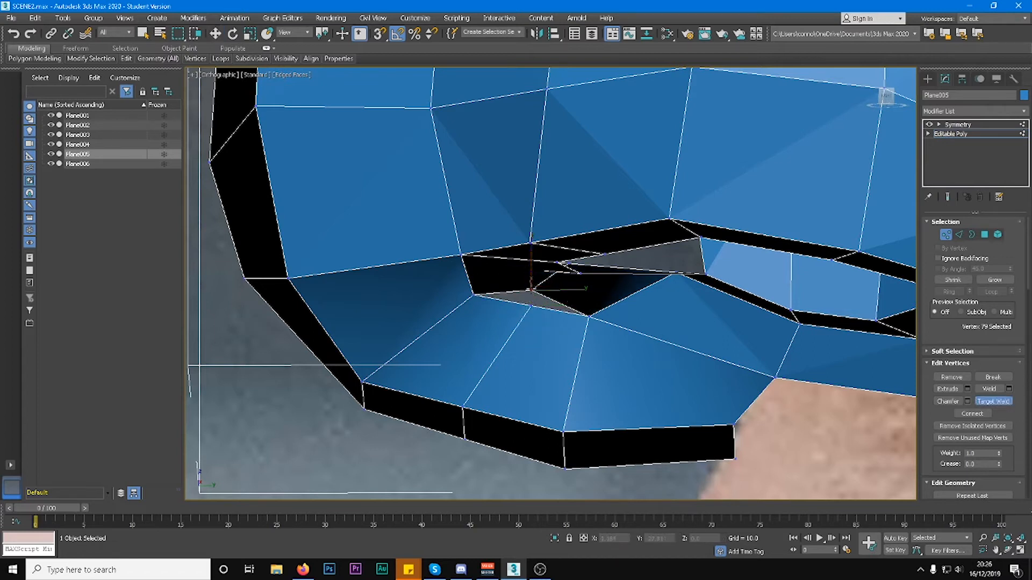
pyautogui.click(532, 305)
# Turn on see-through display and move the inner middle vertex of the front wall outwards to widen the bridge.
pyautogui.scroll(-5, 533, 305)
pyautogui.keyDown('alt'); pyautogui.moveTo(538, 304); pyautogui.dragTo(615, 291, button='middle'); pyautogui.keyUp('alt')
pyautogui.hotkey('alt', 'x')
pyautogui.scroll(3, 608, 298)
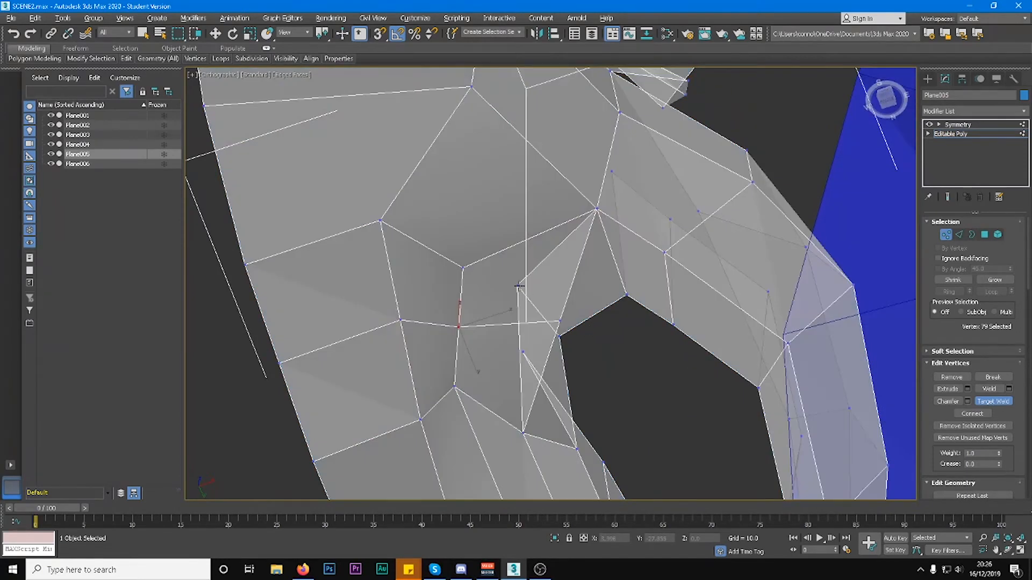
pyautogui.moveTo(569, 337)
pyautogui.keyDown('alt'); pyautogui.mouseDown(button='middle')
pyautogui.moveTo(576, 326)
pyautogui.moveTo(536, 330)
pyautogui.moveTo(564, 334)
pyautogui.mouseUp(button='middle'); pyautogui.keyUp('alt')
pyautogui.press('w')
pyautogui.click(564, 321)
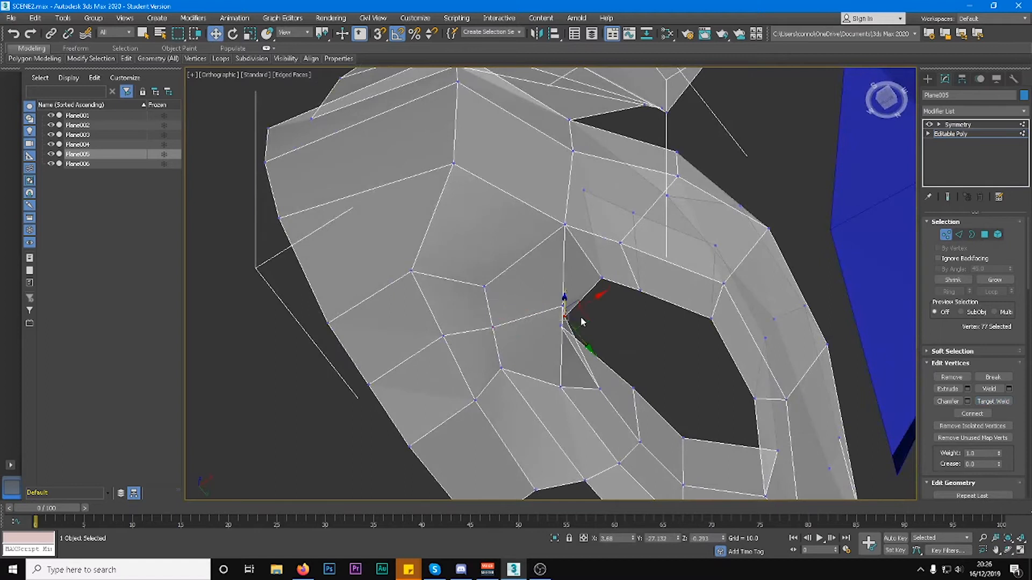
pyautogui.moveTo(588, 324); pyautogui.dragTo(629, 325)
# Select the two middle vertices of the nostril's front inner wall and reposition them together.
pyautogui.click(563, 306)
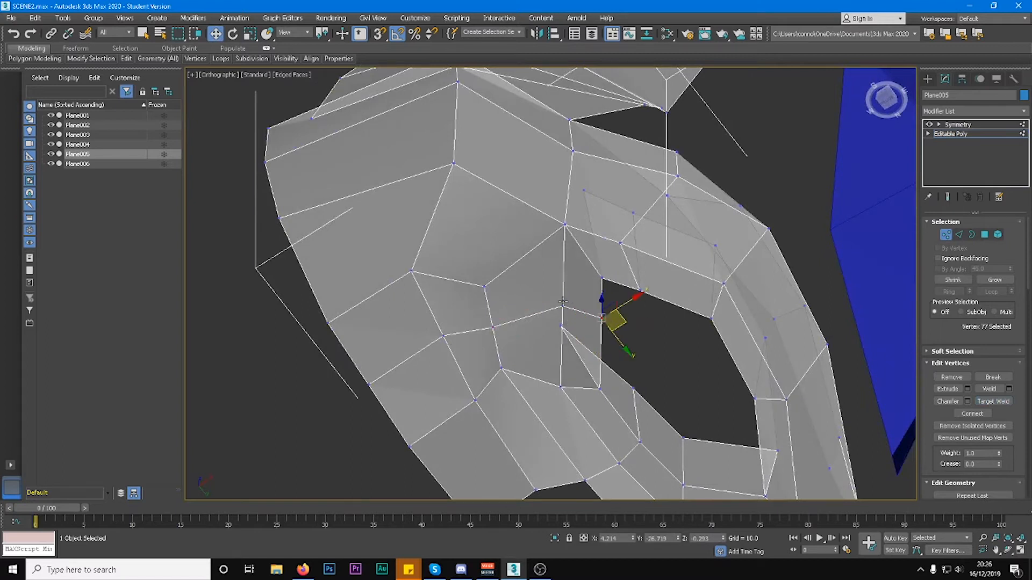
pyautogui.keyDown('ctrl'); pyautogui.click(601, 316); pyautogui.keyUp('ctrl')
pyautogui.moveTo(603, 313); pyautogui.dragTo(594, 308)
pyautogui.keyDown('alt'); pyautogui.moveTo(593, 309); pyautogui.dragTo(683, 297, button='middle'); pyautogui.keyUp('alt')
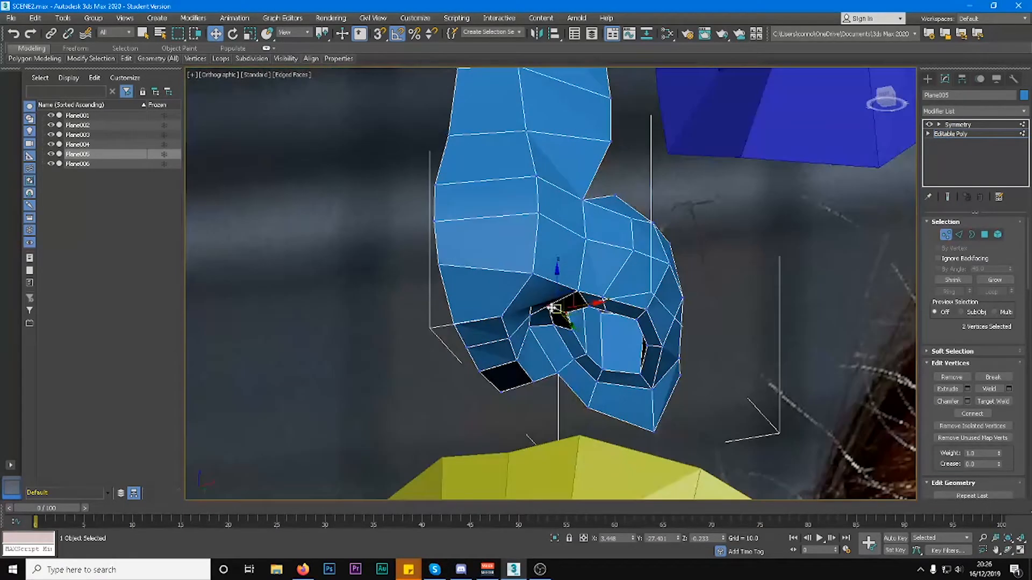
pyautogui.moveTo(532, 313); pyautogui.dragTo(575, 317)
# Adjust the position of a single vertex at the front of the nostril's inner rim.
pyautogui.click(533, 304)
pyautogui.keyDown('alt'); pyautogui.moveTo(532, 304); pyautogui.dragTo(579, 325, button='middle'); pyautogui.keyUp('alt')
pyautogui.click(514, 302)
pyautogui.moveTo(540, 297); pyautogui.dragTo(556, 295)
# Select the polygons at the front of the nostril, grow the selection over the nose tip, and relax them.
pyautogui.click(981, 236)
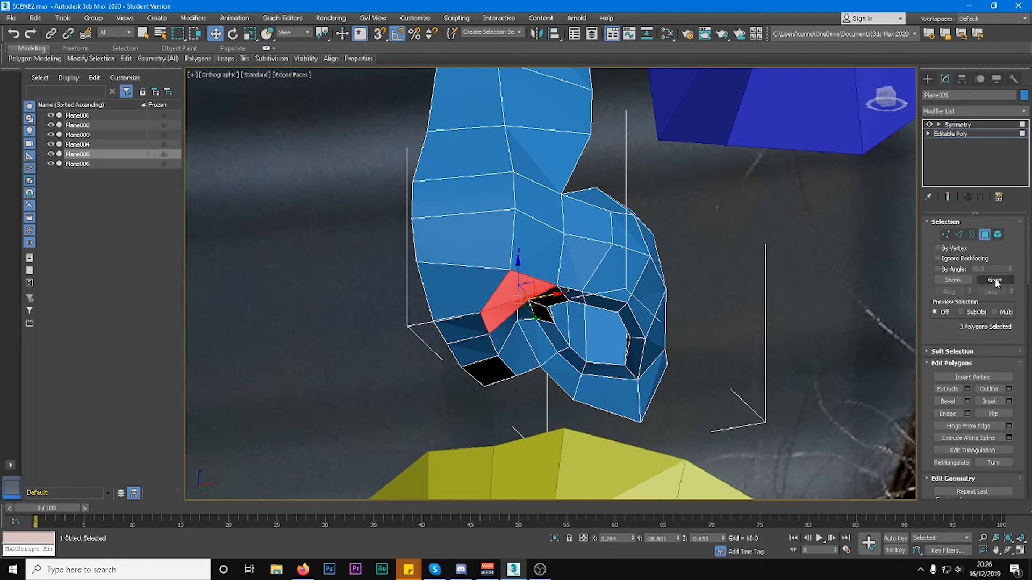
pyautogui.click(995, 280)
pyautogui.scroll(-2, 1013, 323)
pyautogui.scroll(-4, 999, 338)
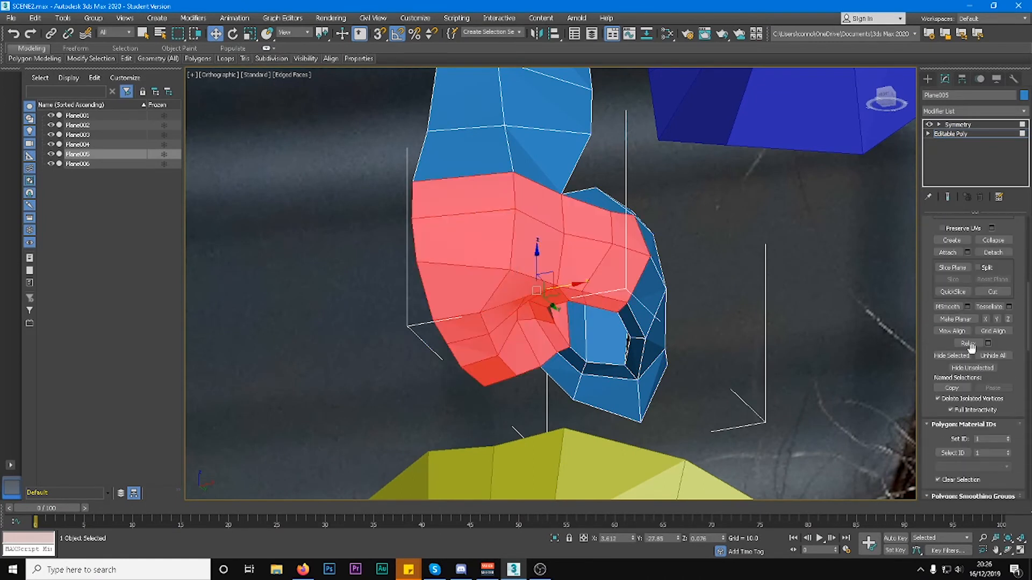
pyautogui.click(963, 343)
# Raise the vertex at the front of the nostril's rim slightly.
pyautogui.keyDown('alt'); pyautogui.moveTo(654, 293); pyautogui.dragTo(570, 302, button='middle'); pyautogui.keyUp('alt')
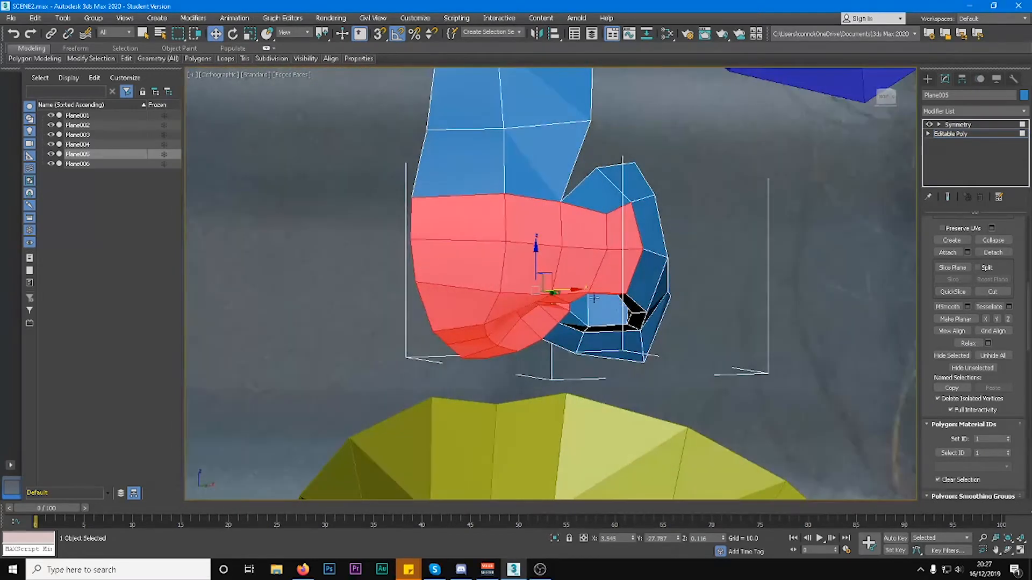
pyautogui.press('1')
pyautogui.click(570, 304)
pyautogui.moveTo(572, 289); pyautogui.dragTo(573, 279)
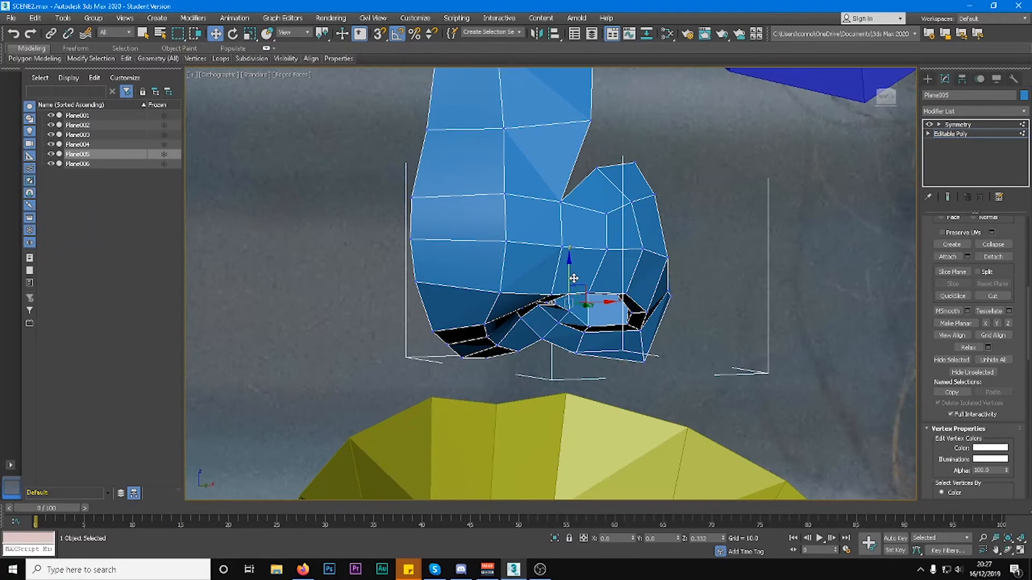
# Select two neighbouring vertices on the nostril's front inner wall and shift them upwards together.
pyautogui.keyDown('alt'); pyautogui.moveTo(581, 291); pyautogui.dragTo(535, 291, button='middle'); pyautogui.keyUp('alt')
pyautogui.click(523, 315)
pyautogui.keyDown('ctrl'); pyautogui.click(538, 326); pyautogui.keyUp('ctrl')
pyautogui.keyDown('alt'); pyautogui.moveTo(538, 327); pyautogui.dragTo(566, 321, button='middle'); pyautogui.keyUp('alt')
pyautogui.moveTo(540, 312)
pyautogui.mouseDown()
pyautogui.moveTo(561, 320)
pyautogui.moveTo(545, 301)
pyautogui.mouseUp()
# Reposition the single vertex at the front underside of the nostril, checking it against the reference view.
pyautogui.click(529, 312)
pyautogui.keyDown('alt'); pyautogui.moveTo(546, 301); pyautogui.dragTo(605, 318, button='middle'); pyautogui.keyUp('alt')
pyautogui.click(890, 98)
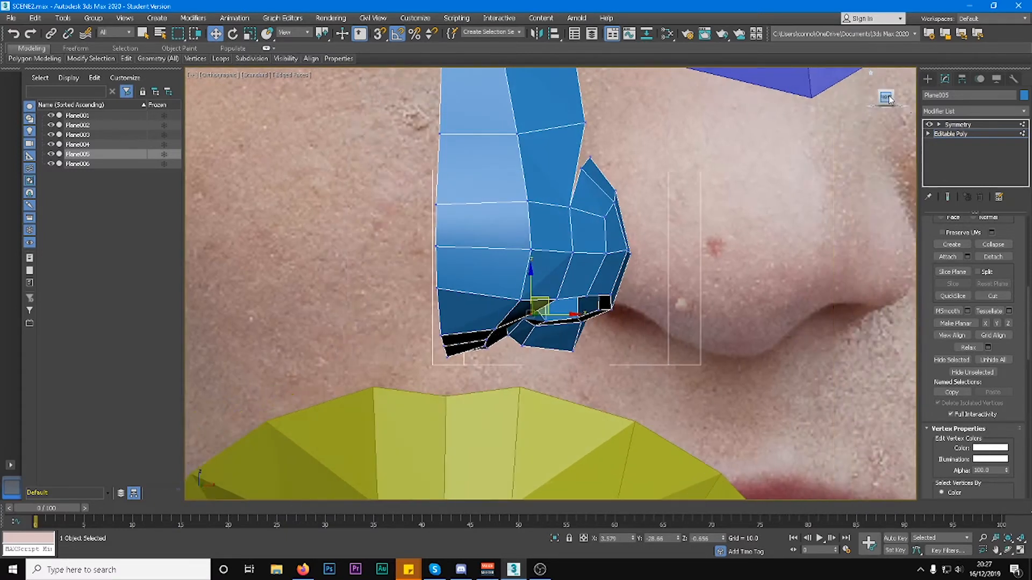
pyautogui.keyDown('alt'); pyautogui.moveTo(537, 323); pyautogui.dragTo(616, 324, button='middle'); pyautogui.keyUp('alt')
pyautogui.moveTo(547, 303)
pyautogui.mouseDown()
pyautogui.moveTo(529, 309)
pyautogui.moveTo(538, 307)
pyautogui.mouseUp()
pyautogui.keyDown('alt'); pyautogui.moveTo(554, 299); pyautogui.dragTo(495, 326, button='middle'); pyautogui.keyUp('alt')
# Delete the three polygons between the nose tip and the front of the nostril.
pyautogui.scroll(5, 987, 243)
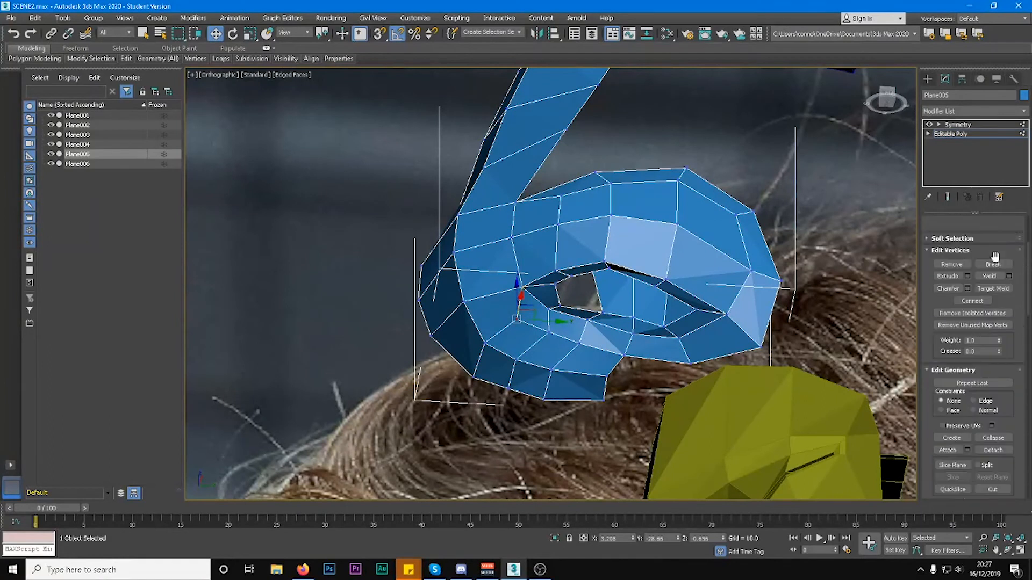
pyautogui.click(984, 235)
pyautogui.click(513, 317)
pyautogui.keyDown('ctrl'); pyautogui.click(519, 337); pyautogui.keyUp('ctrl')
pyautogui.keyDown('ctrl'); pyautogui.click(527, 318); pyautogui.keyUp('ctrl')
pyautogui.press('Delete')
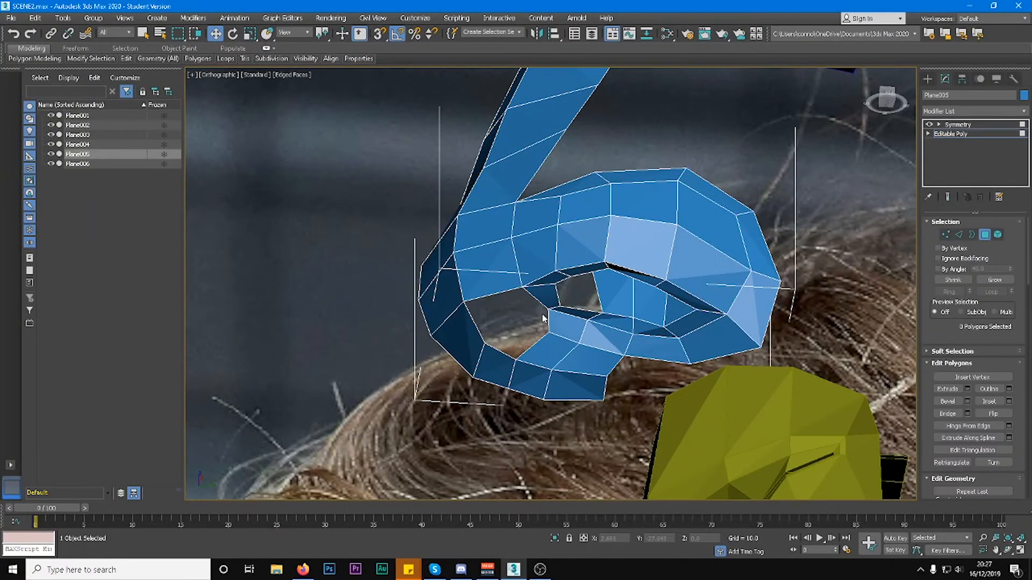
# Delete the polygons joining the nostril's lower rim to the strip under the nose tip.
pyautogui.press('2')
pyautogui.click(511, 290)
pyautogui.keyDown('alt'); pyautogui.moveTo(567, 314); pyautogui.dragTo(575, 333, button='middle'); pyautogui.keyUp('alt')
pyautogui.click(565, 345)
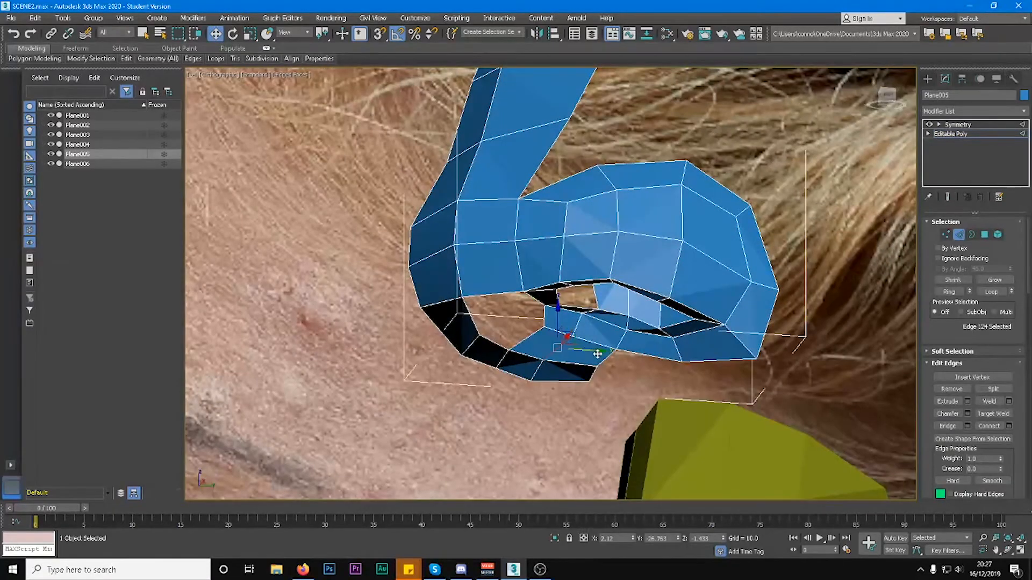
pyautogui.press('Delete')
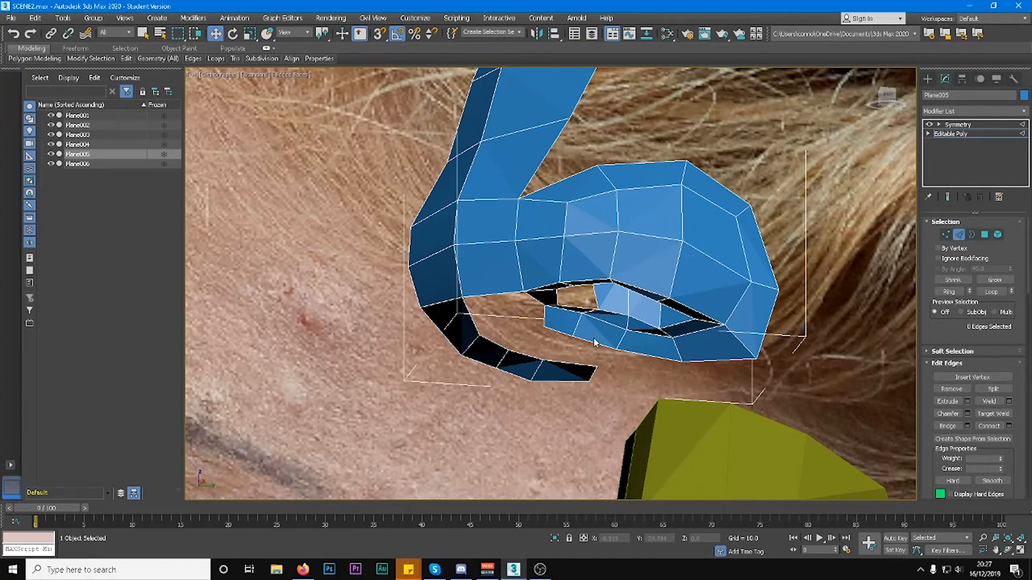
# Target weld the open vertices along the nostril's lower edge to the matching vertices of the strip under the nose tip.
pyautogui.click(595, 342)
pyautogui.keyDown('alt'); pyautogui.moveTo(595, 342); pyautogui.dragTo(593, 350, button='middle'); pyautogui.keyUp('alt')
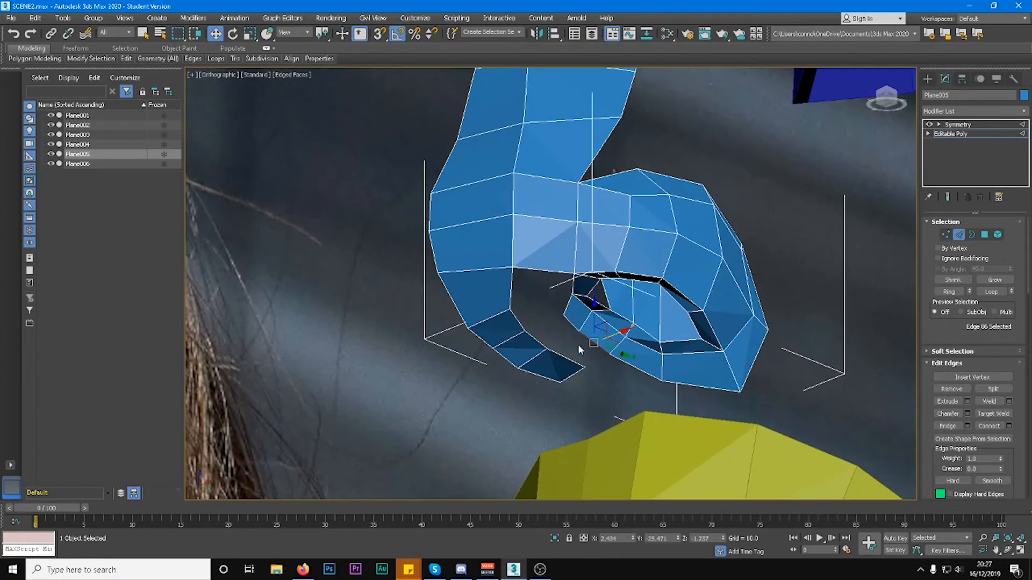
pyautogui.click(947, 234)
pyautogui.click(993, 402)
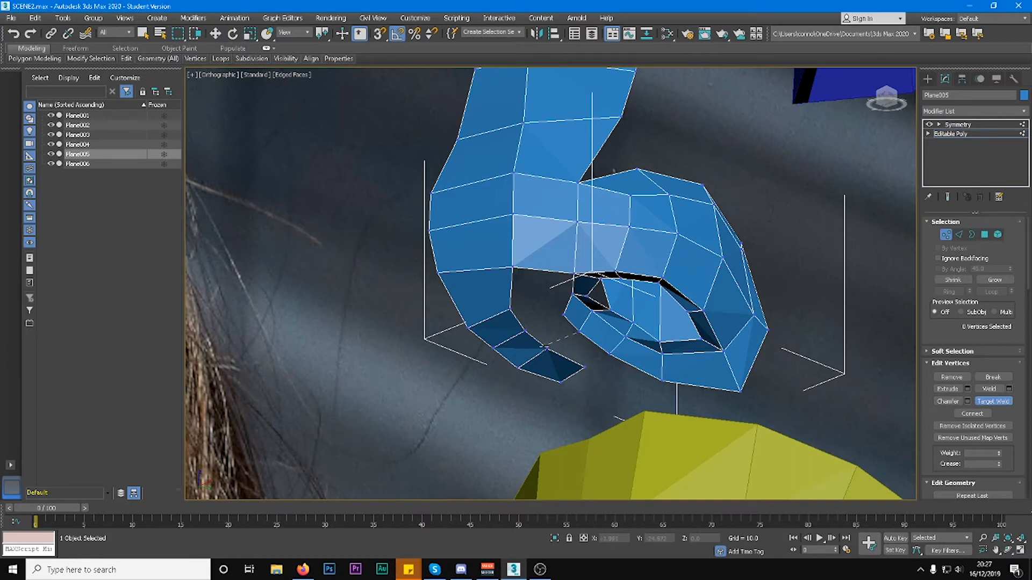
pyautogui.click(547, 348)
pyautogui.click(584, 368)
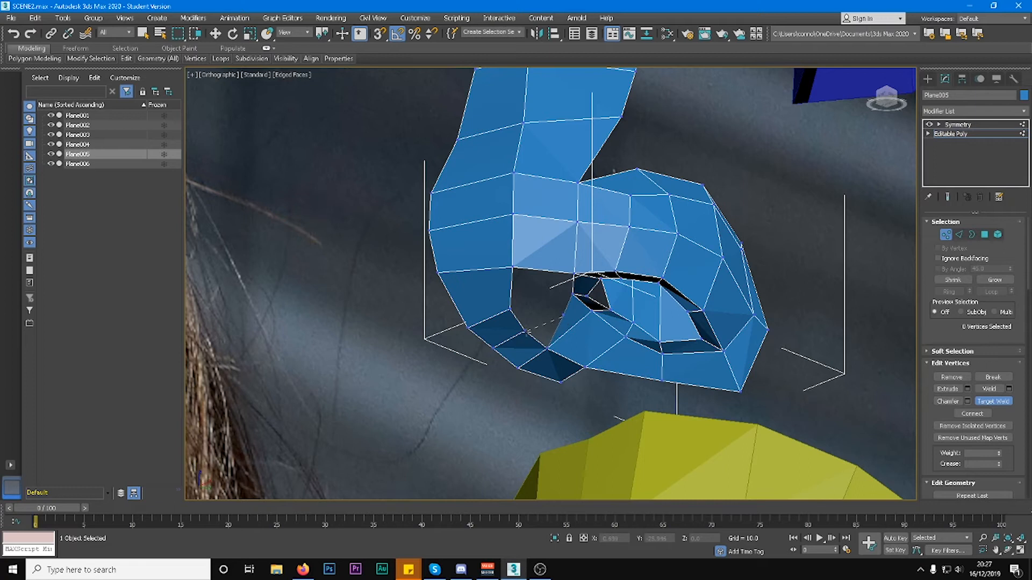
pyautogui.click(526, 332)
pyautogui.press('w')
pyautogui.keyDown('alt'); pyautogui.moveTo(549, 311); pyautogui.dragTo(554, 345, button='middle'); pyautogui.keyUp('alt')
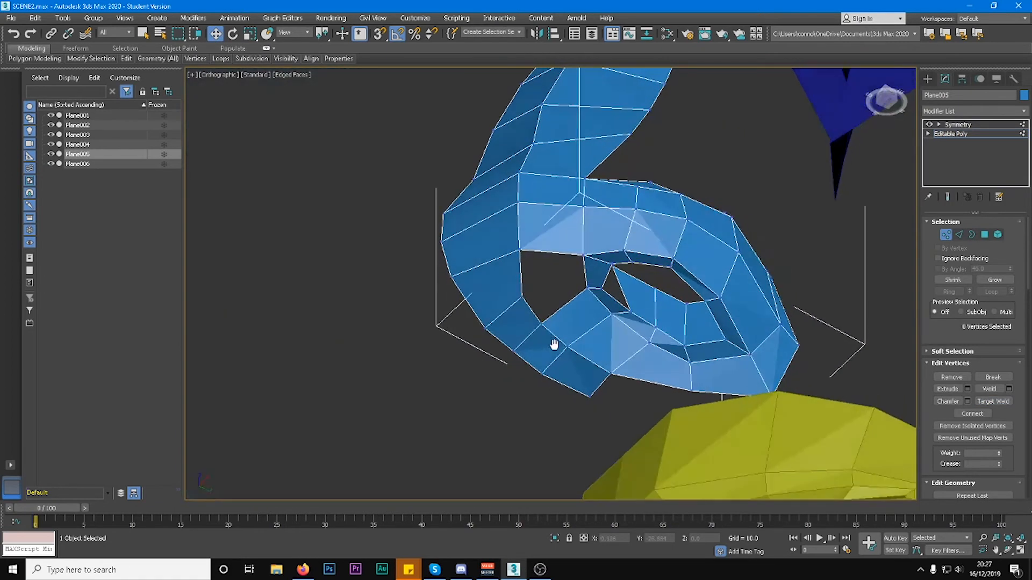
# Remove the extra edge across the lower front of the nose tip beside the remaining gap.
pyautogui.press('2')
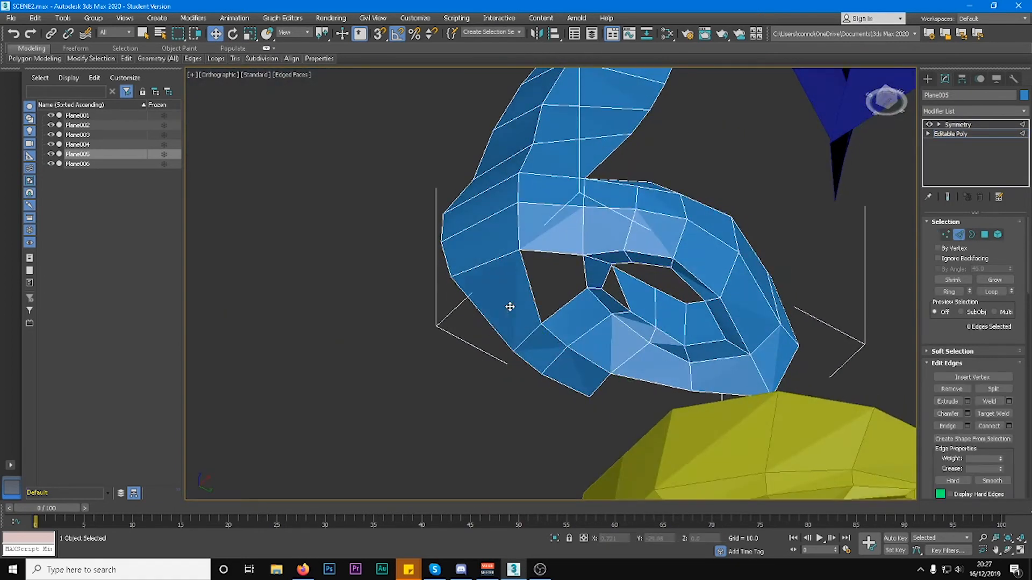
pyautogui.press('2')
pyautogui.press('2')
# Bridge the two opposite open edges of the gap between the nose tip and the nostril's front.
pyautogui.click(563, 303)
pyautogui.keyDown('ctrl'); pyautogui.click(562, 252); pyautogui.keyUp('ctrl')
pyautogui.click(954, 426)
pyautogui.moveTo(561, 246)
pyautogui.keyDown('alt'); pyautogui.mouseDown(button='middle')
pyautogui.moveTo(577, 266)
pyautogui.moveTo(553, 259)
pyautogui.mouseUp(button='middle'); pyautogui.keyUp('alt')
pyautogui.hotkey('ctrl', 'z')
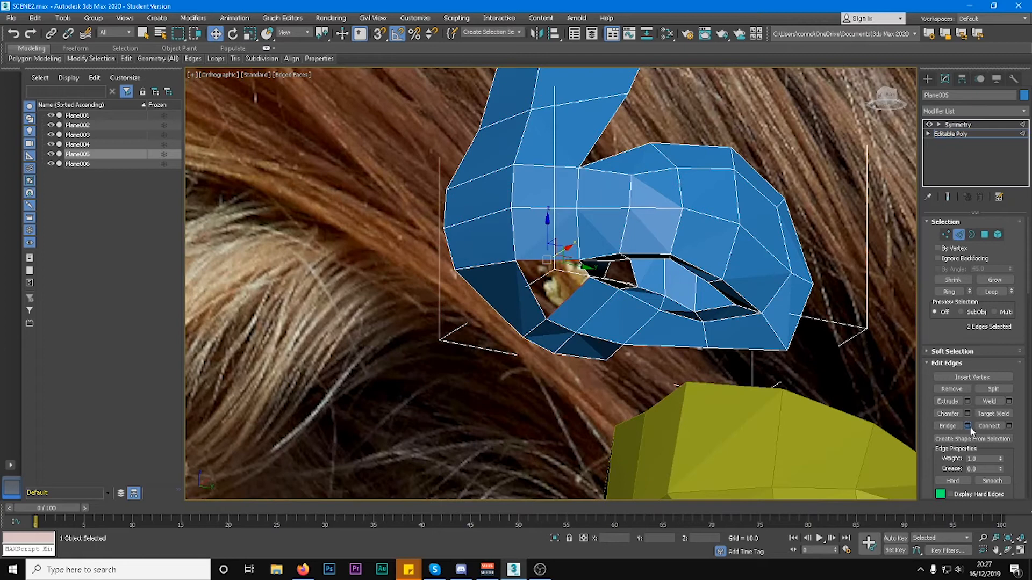
pyautogui.click(968, 427)
pyautogui.click(556, 338)
# Examine the rebuilt polygons around the front of the nostril from below, the front and the side.
pyautogui.keyDown('alt'); pyautogui.moveTo(556, 340); pyautogui.dragTo(617, 294, button='middle'); pyautogui.keyUp('alt')
pyautogui.keyDown('alt'); pyautogui.moveTo(510, 256); pyautogui.dragTo(584, 254, button='middle'); pyautogui.keyUp('alt')
pyautogui.keyDown('alt'); pyautogui.moveTo(682, 279); pyautogui.dragTo(716, 329, button='middle'); pyautogui.keyUp('alt')
pyautogui.keyDown('alt'); pyautogui.moveTo(568, 151); pyautogui.dragTo(576, 177, button='middle'); pyautogui.keyUp('alt')
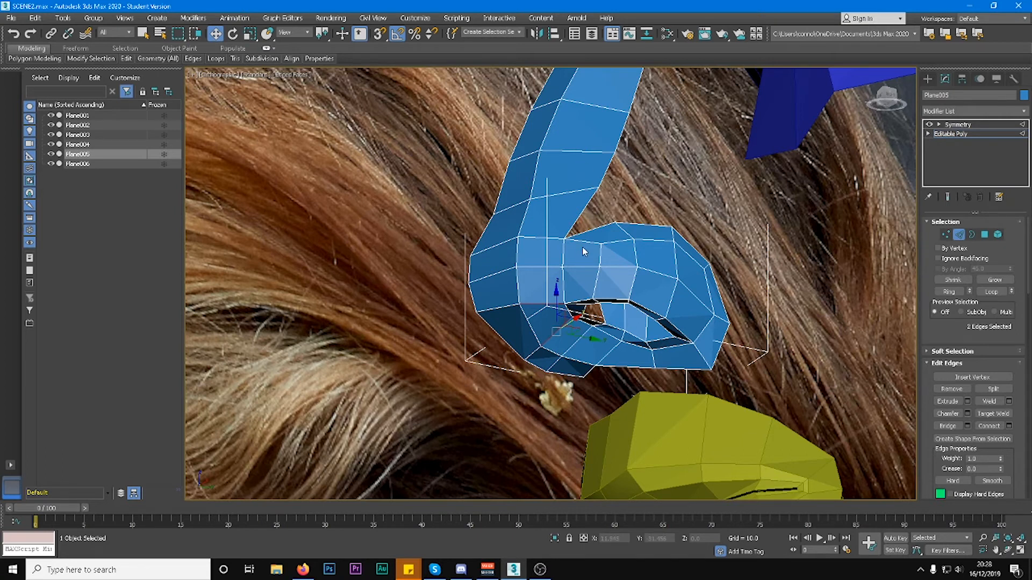
pyautogui.scroll(2, 585, 251)
pyautogui.keyDown('alt'); pyautogui.moveTo(585, 251); pyautogui.dragTo(622, 262, button='middle'); pyautogui.keyUp('alt')
pyautogui.keyDown('alt'); pyautogui.moveTo(632, 349); pyautogui.dragTo(634, 299, button='middle'); pyautogui.keyUp('alt')
pyautogui.scroll(-3, 630, 271)
pyautogui.keyDown('alt'); pyautogui.moveTo(627, 259); pyautogui.dragTo(672, 307, button='middle'); pyautogui.keyUp('alt')
pyautogui.scroll(2, 575, 256)
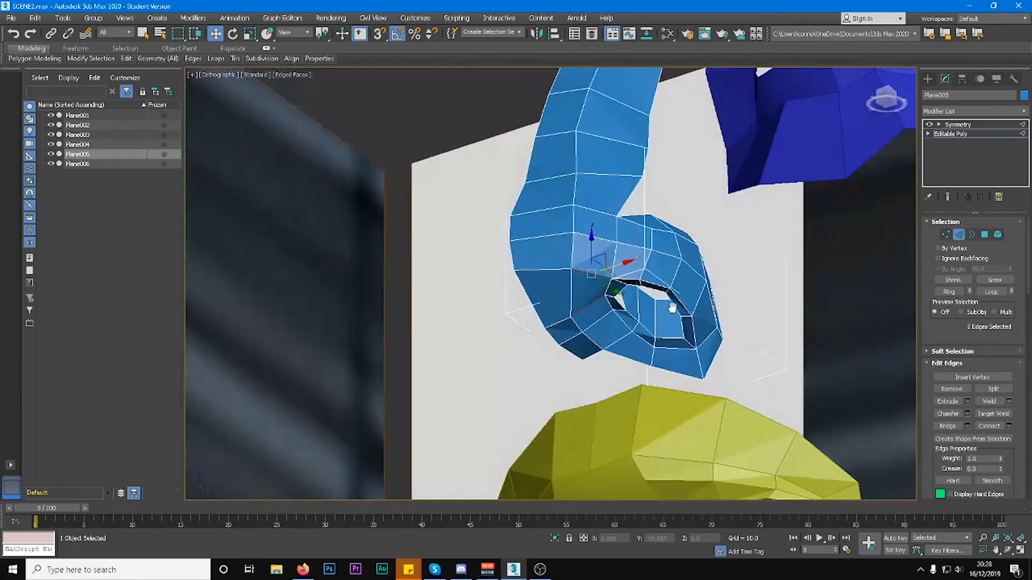
pyautogui.click(593, 353)
pyautogui.keyDown('alt'); pyautogui.moveTo(597, 352); pyautogui.dragTo(742, 247, button='middle'); pyautogui.keyUp('alt')
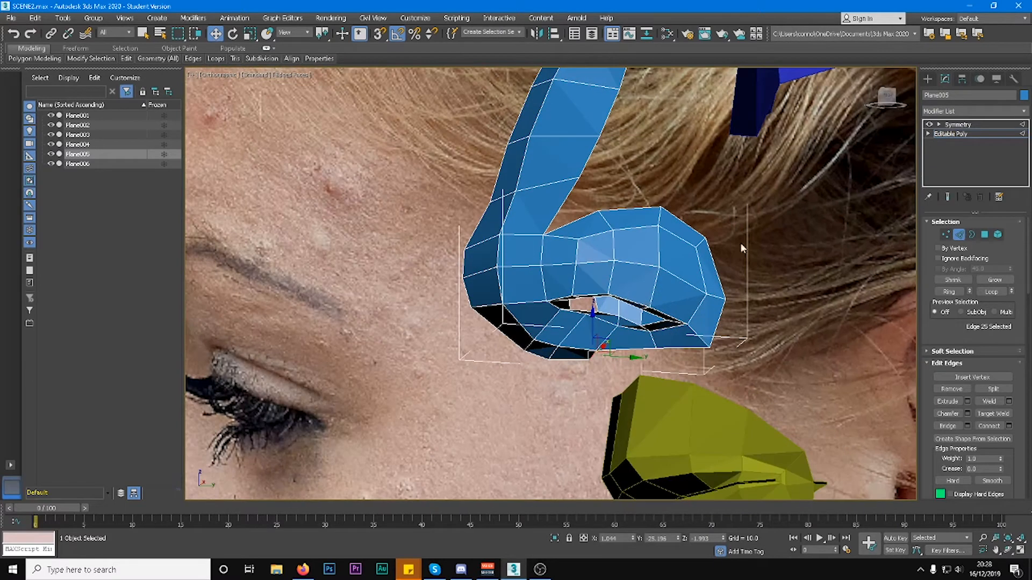
# Turn on see-through display in the right view and reposition the nostril rim vertices against the side reference photo.
pyautogui.click(891, 101)
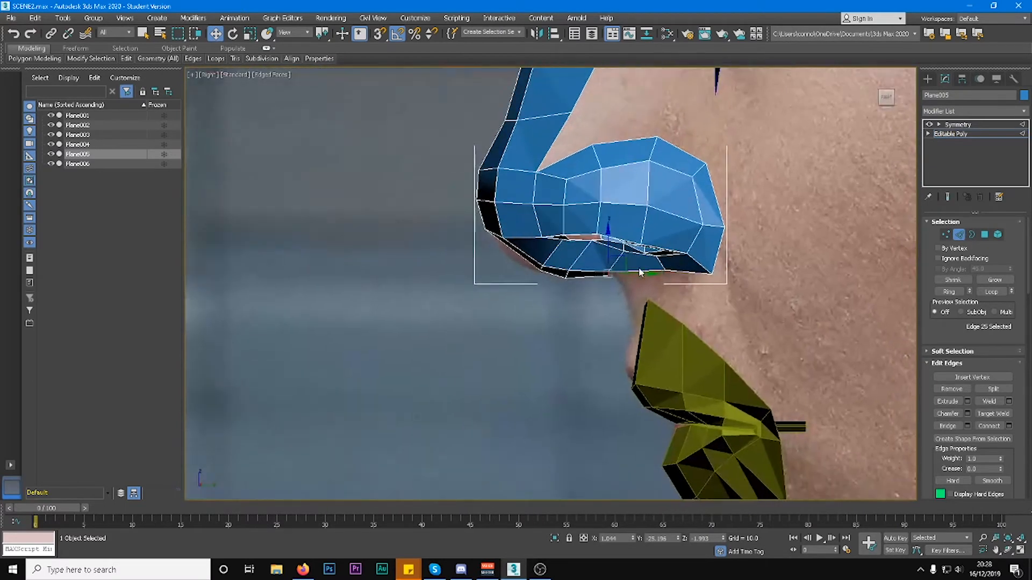
pyautogui.hotkey('alt', 'x')
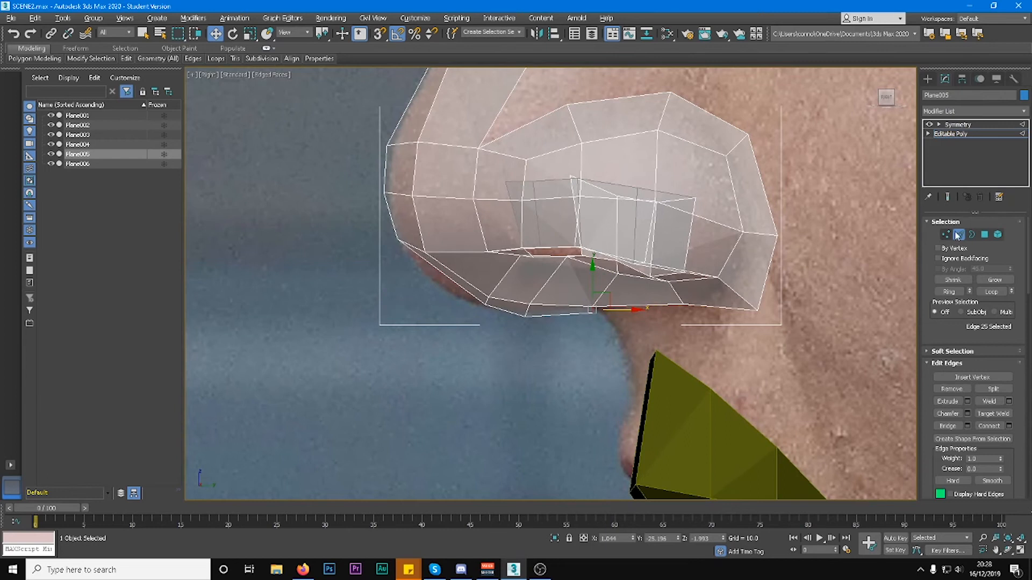
pyautogui.moveTo(519, 278); pyautogui.dragTo(594, 252)
pyautogui.moveTo(551, 226)
pyautogui.mouseDown()
pyautogui.moveTo(549, 264)
pyautogui.moveTo(549, 227)
pyautogui.mouseUp()
pyautogui.keyDown('ctrl'); pyautogui.click(618, 273); pyautogui.keyUp('ctrl')
pyautogui.keyDown('ctrl'); pyautogui.click(670, 280); pyautogui.keyUp('ctrl')
pyautogui.moveTo(583, 237); pyautogui.dragTo(584, 250)
pyautogui.keyDown('alt'); pyautogui.moveTo(584, 250); pyautogui.dragTo(601, 220, button='middle'); pyautogui.keyUp('alt')
# Select the eight vertices along the outer side of the nostril's rim and lower them slightly in the see-through side view.
pyautogui.click(552, 205)
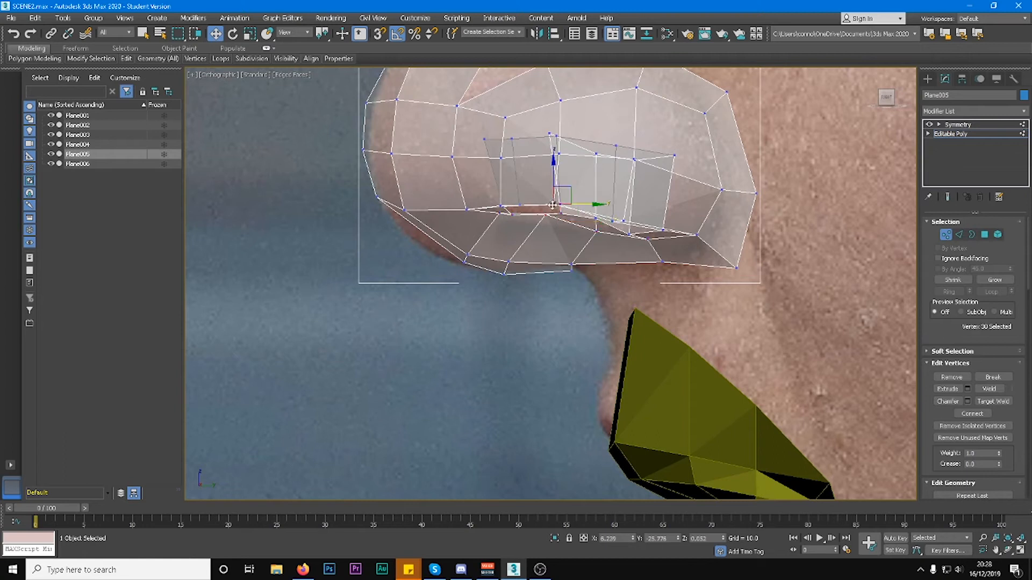
pyautogui.keyDown('ctrl'); pyautogui.click(500, 204); pyautogui.keyUp('ctrl')
pyautogui.keyDown('alt'); pyautogui.moveTo(594, 217); pyautogui.dragTo(640, 238, button='middle'); pyautogui.keyUp('alt')
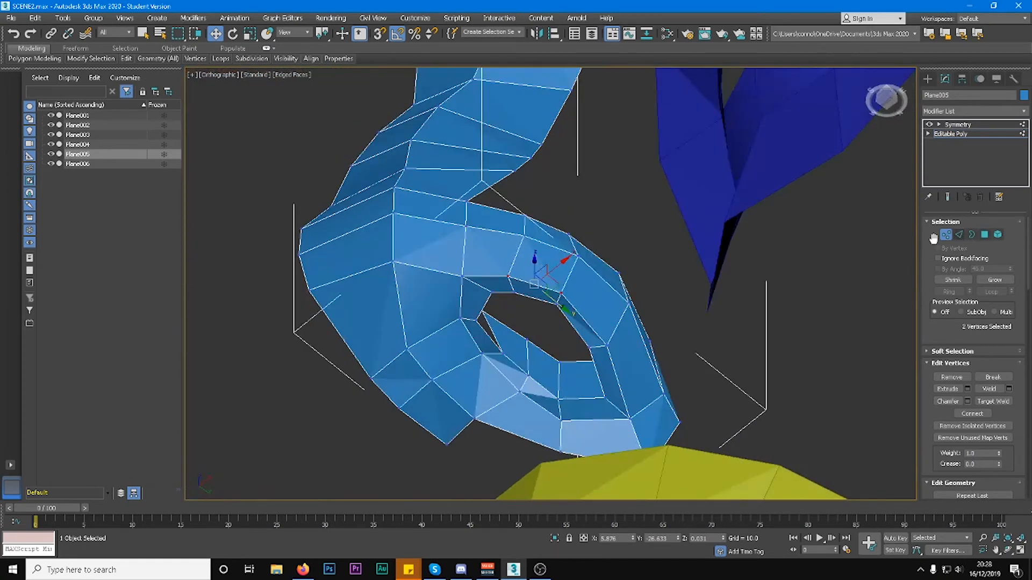
pyautogui.keyDown('ctrl'); pyautogui.click(514, 290); pyautogui.keyUp('ctrl')
pyautogui.keyDown('ctrl'); pyautogui.click(557, 303); pyautogui.keyUp('ctrl')
pyautogui.keyDown('ctrl'); pyautogui.click(590, 347); pyautogui.keyUp('ctrl')
pyautogui.keyDown('ctrl'); pyautogui.click(606, 344); pyautogui.keyUp('ctrl')
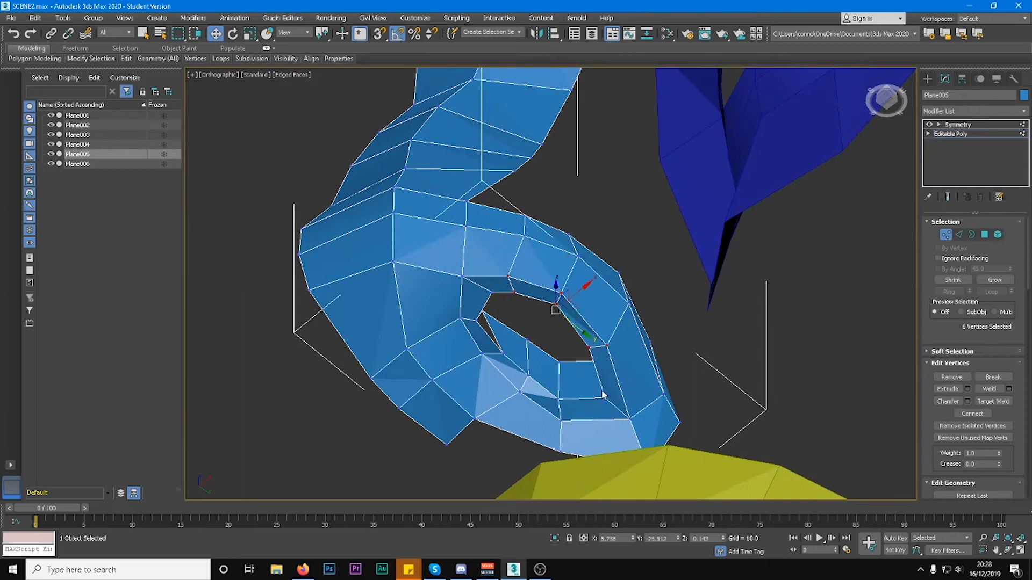
pyautogui.keyDown('ctrl'); pyautogui.click(605, 397); pyautogui.keyUp('ctrl')
pyautogui.keyDown('ctrl'); pyautogui.click(632, 417); pyautogui.keyUp('ctrl')
pyautogui.keyDown('alt'); pyautogui.moveTo(636, 369); pyautogui.dragTo(590, 418, button='middle'); pyautogui.keyUp('alt')
pyautogui.click(895, 96)
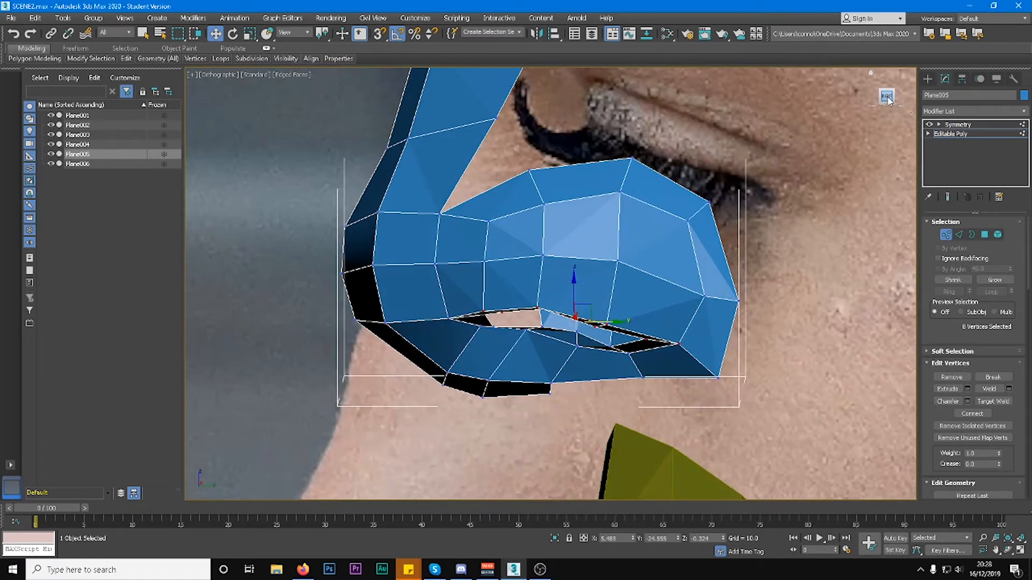
pyautogui.hotkey('alt', 'x')
pyautogui.moveTo(583, 269); pyautogui.dragTo(581, 277)
# Reposition the rear bottom vertex of the nose wing and the front vertices of the nostril's rim in the side view.
pyautogui.moveTo(690, 318); pyautogui.dragTo(723, 329)
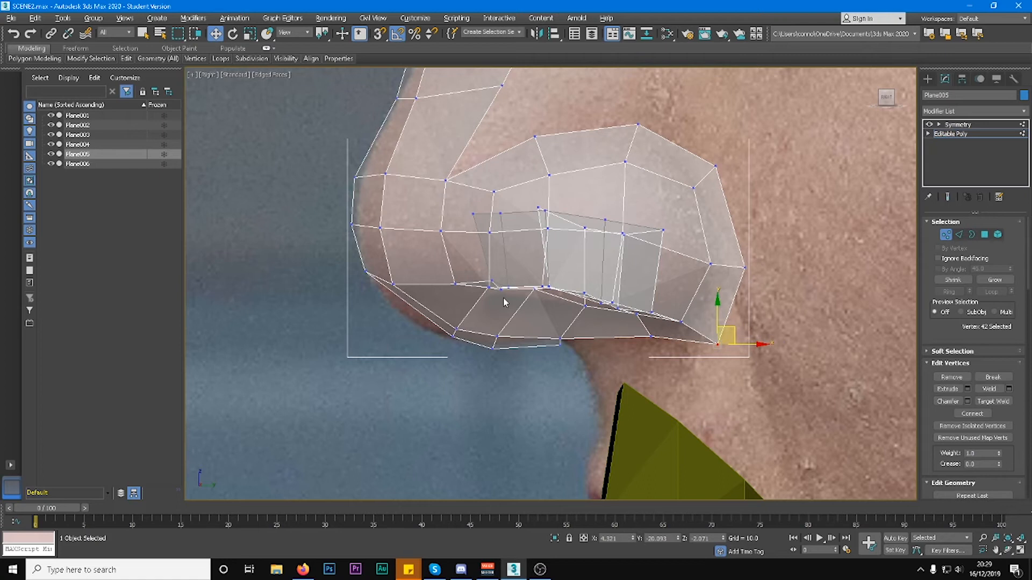
pyautogui.moveTo(516, 269); pyautogui.dragTo(515, 269)
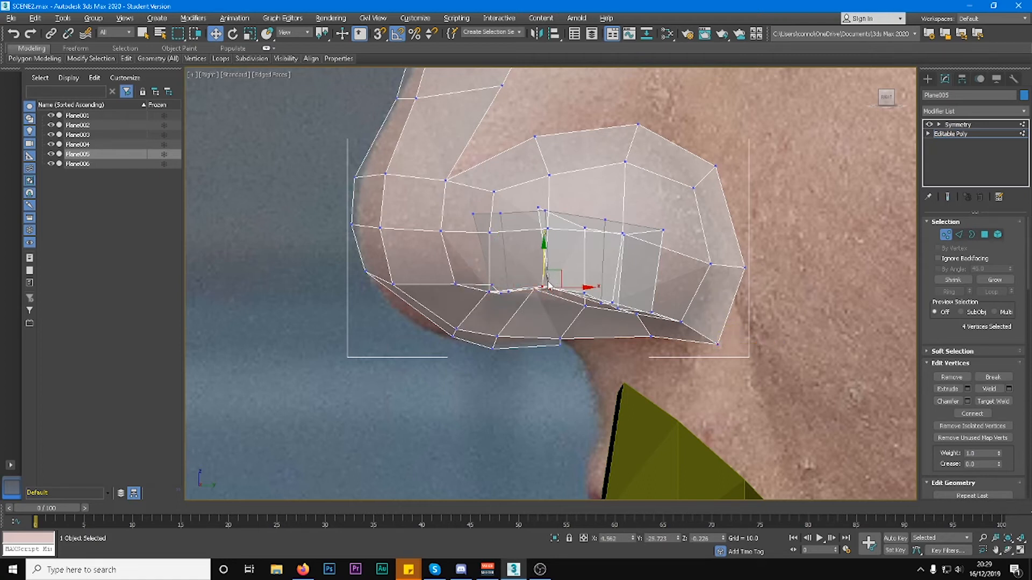
pyautogui.moveTo(545, 253); pyautogui.dragTo(562, 280)
pyautogui.keyDown('ctrl'); pyautogui.click(617, 302); pyautogui.keyUp('ctrl')
pyautogui.hotkey('alt', 'x')
pyautogui.keyDown('alt'); pyautogui.moveTo(595, 285); pyautogui.dragTo(657, 247, button='middle'); pyautogui.keyUp('alt')
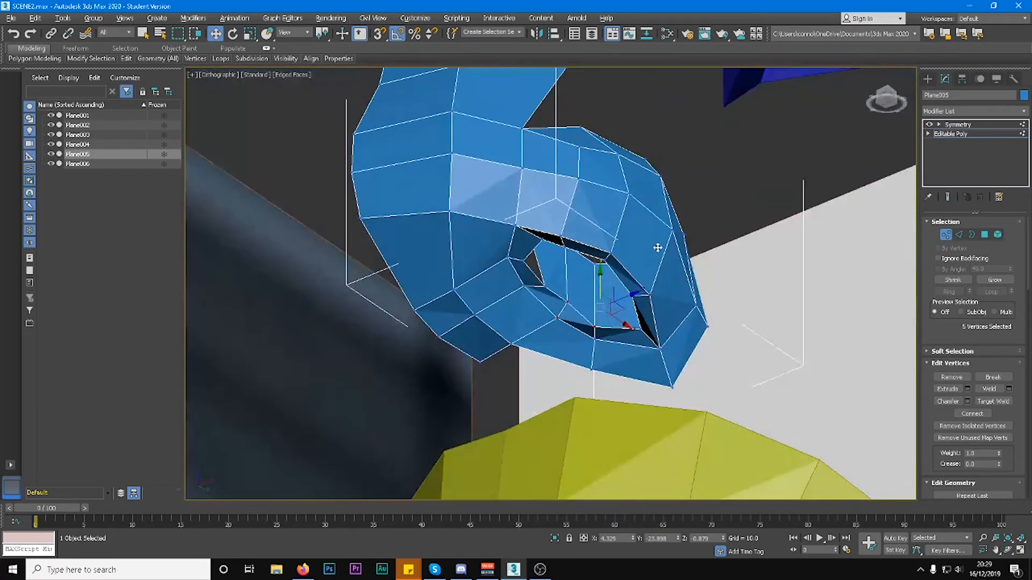
# Delete the nostril's inner wall polygons, leaving an open hole bounded by the outer rim.
pyautogui.click(984, 235)
pyautogui.click(545, 298)
pyautogui.keyDown('alt'); pyautogui.moveTo(546, 297); pyautogui.dragTo(556, 248, button='middle'); pyautogui.keyUp('alt')
pyautogui.press('2')
pyautogui.doubleClick(550, 252)
pyautogui.keyDown('alt'); pyautogui.moveTo(699, 274); pyautogui.dragTo(800, 274, button='middle'); pyautogui.keyUp('alt')
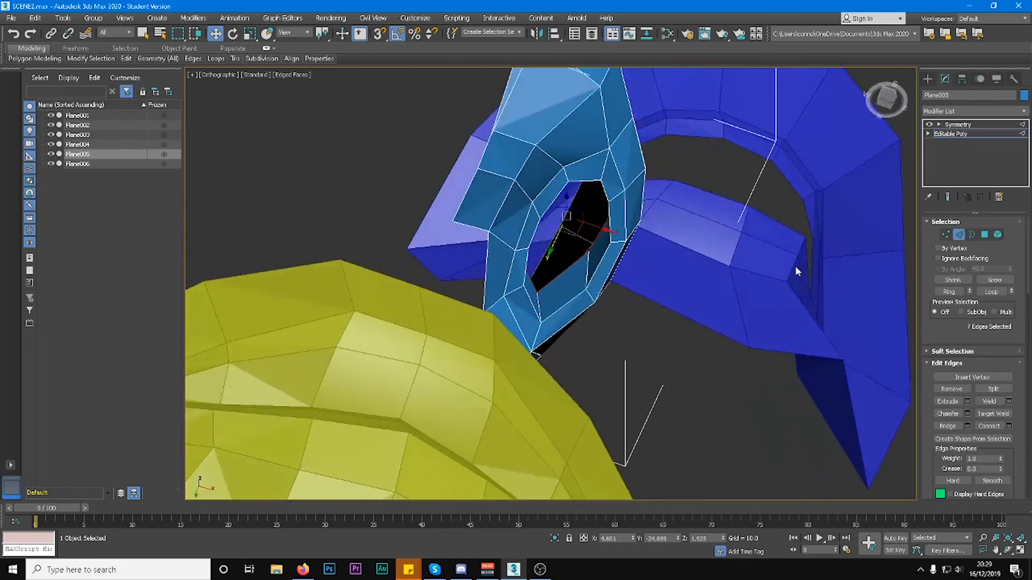
pyautogui.click(597, 272)
pyautogui.doubleClick(596, 268)
pyautogui.moveTo(594, 264)
pyautogui.keyDown('alt'); pyautogui.mouseDown(button='middle')
pyautogui.moveTo(617, 272)
pyautogui.moveTo(575, 290)
pyautogui.moveTo(603, 271)
pyautogui.mouseUp(button='middle'); pyautogui.keyUp('alt')
pyautogui.click(603, 271)
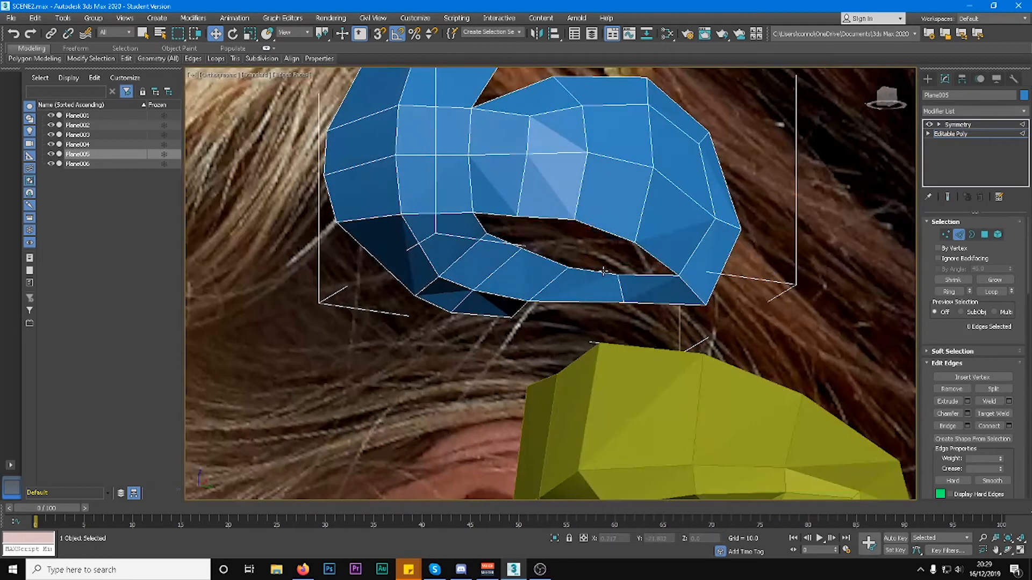
# Select the border of the nostril opening and extrude it inwards by scaling to form a narrow lip.
pyautogui.doubleClick(601, 271)
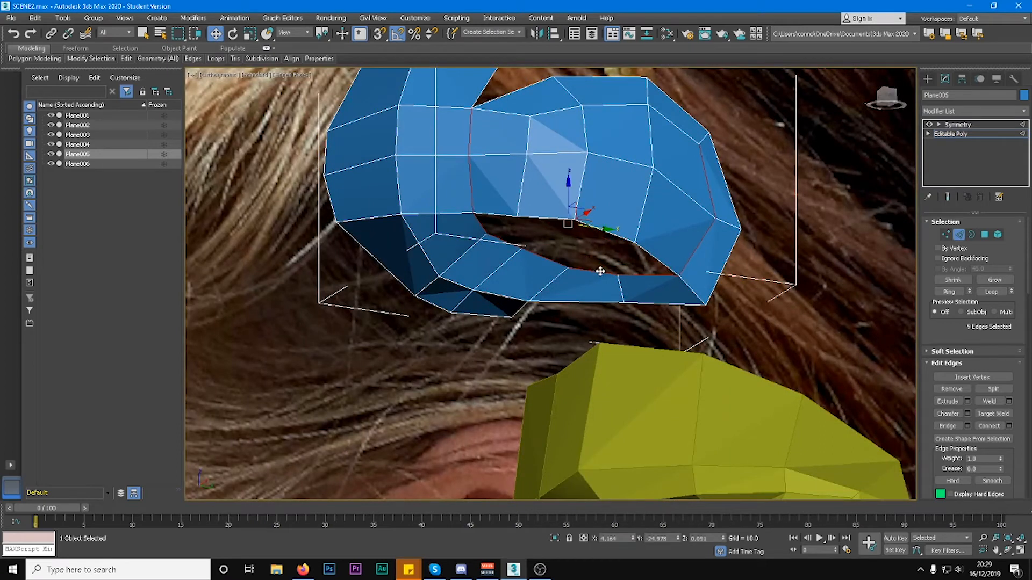
pyautogui.click(972, 234)
pyautogui.click(600, 228)
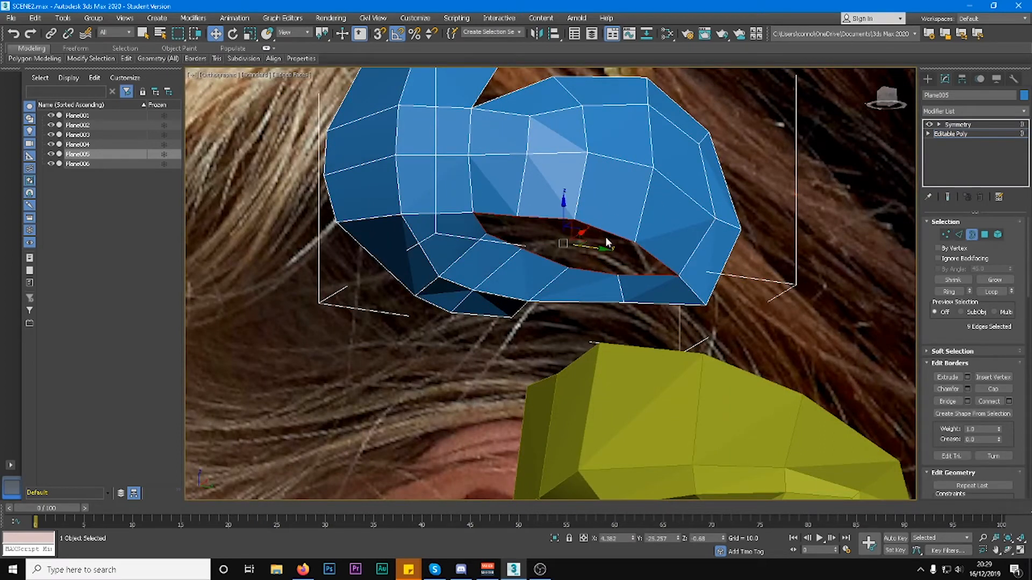
pyautogui.click(249, 34)
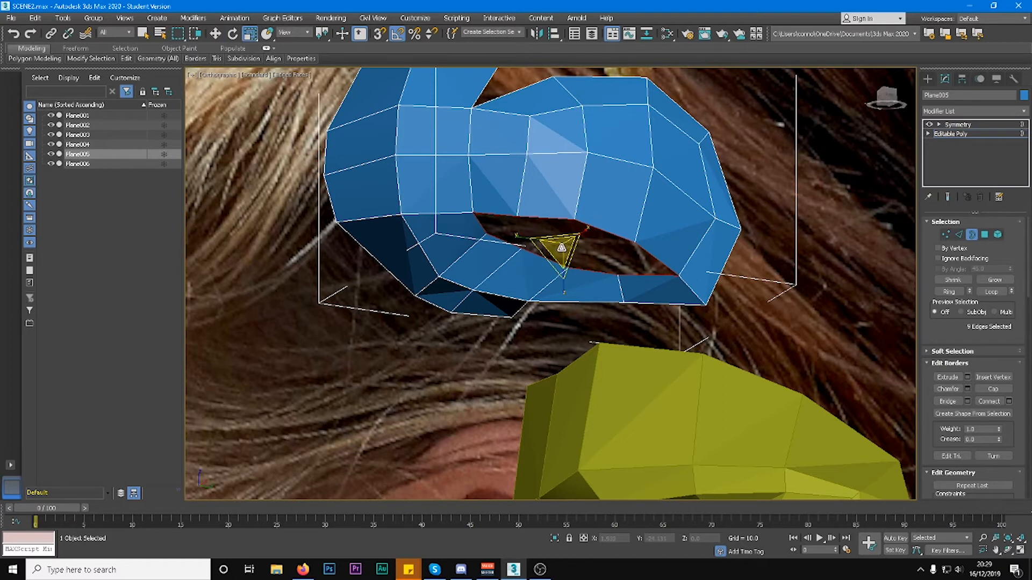
pyautogui.keyDown('shift'); pyautogui.moveTo(561, 248); pyautogui.dragTo(561, 277); pyautogui.keyUp('shift')
pyautogui.keyDown('alt'); pyautogui.moveTo(560, 275); pyautogui.dragTo(637, 269, button='middle'); pyautogui.keyUp('alt')
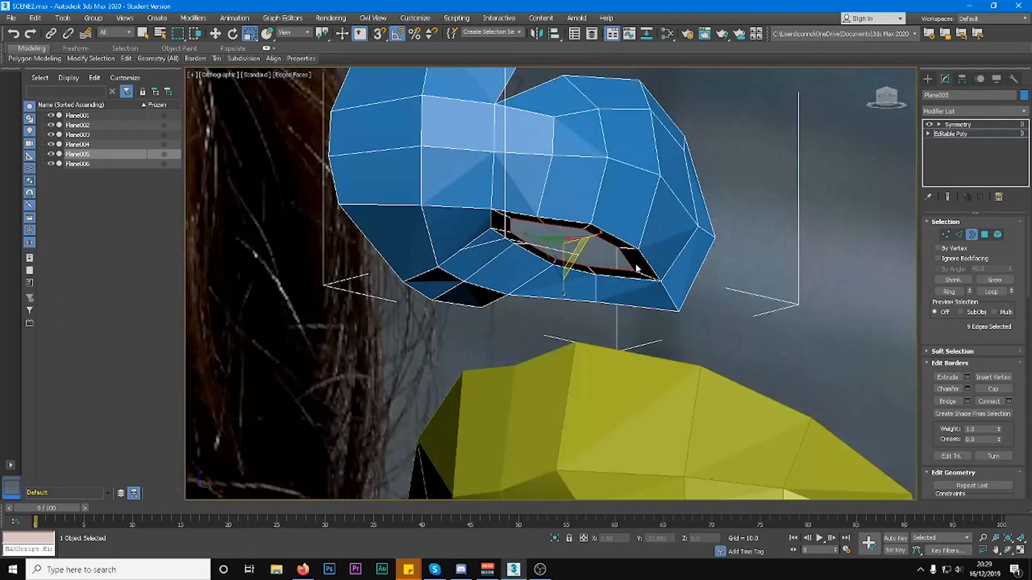
# Extrude the nostril's inner border upwards into the nose to form new inner walls.
pyautogui.click(214, 34)
pyautogui.keyDown('shift'); pyautogui.moveTo(563, 215); pyautogui.dragTo(556, 144); pyautogui.keyUp('shift')
pyautogui.keyDown('alt'); pyautogui.moveTo(556, 134); pyautogui.dragTo(707, 255, button='middle'); pyautogui.keyUp('alt')
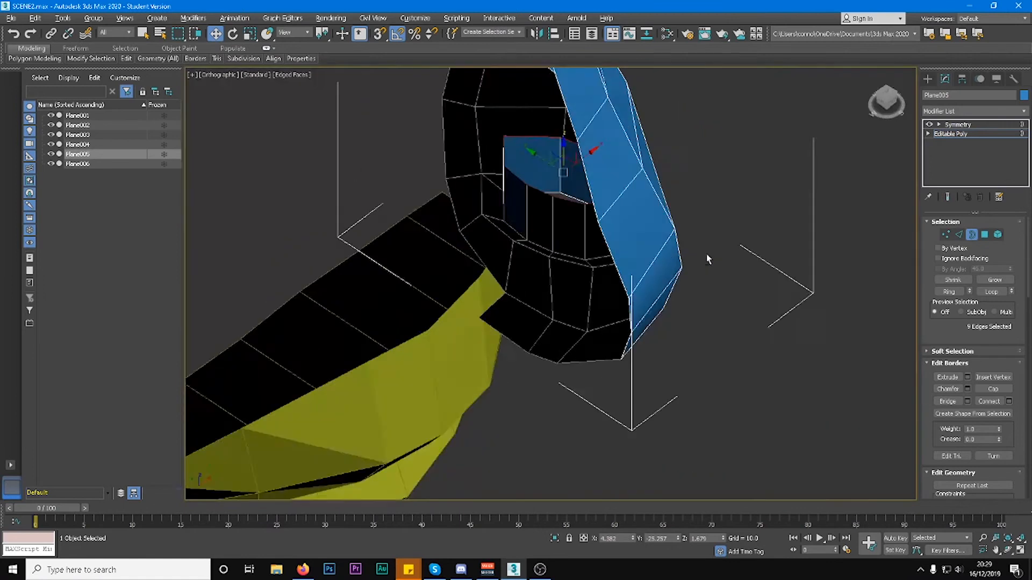
# Scale the nostril's inner border down uniformly and reposition it deeper inside the nose.
pyautogui.click(249, 33)
pyautogui.keyDown('alt'); pyautogui.moveTo(538, 258); pyautogui.dragTo(591, 226, button='middle'); pyautogui.keyUp('alt')
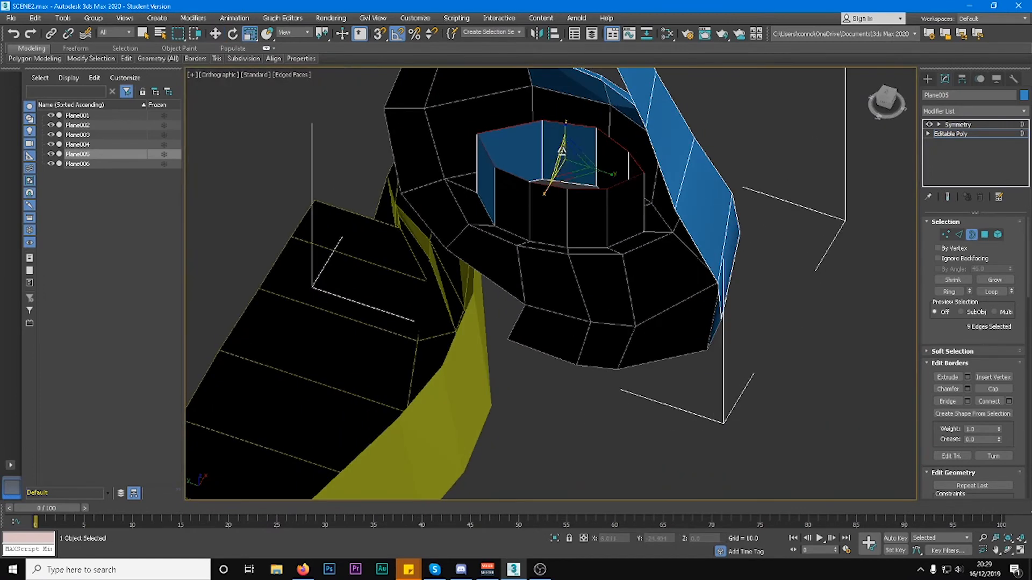
pyautogui.moveTo(568, 161); pyautogui.dragTo(579, 228)
pyautogui.keyDown('alt'); pyautogui.moveTo(577, 228); pyautogui.dragTo(353, 113, button='middle'); pyautogui.keyUp('alt')
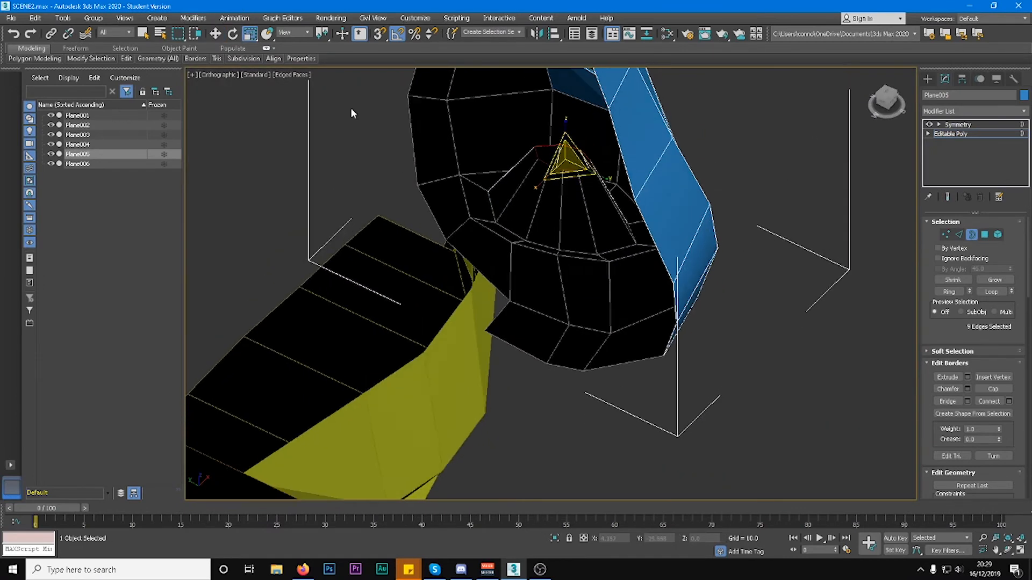
pyautogui.click(215, 34)
pyautogui.keyDown('alt'); pyautogui.moveTo(565, 156); pyautogui.dragTo(559, 136, button='middle'); pyautogui.keyUp('alt')
pyautogui.moveTo(565, 136); pyautogui.dragTo(603, 129)
pyautogui.keyDown('alt'); pyautogui.moveTo(603, 129); pyautogui.dragTo(627, 295, button='middle'); pyautogui.keyUp('alt')
# Select the edge loop around the nostril's rim and chamfer it by 0.325 with one segment.
pyautogui.press('2')
pyautogui.click(625, 305)
pyautogui.doubleClick(625, 305)
pyautogui.keyDown('alt'); pyautogui.moveTo(625, 304); pyautogui.dragTo(690, 271, button='middle'); pyautogui.keyUp('alt')
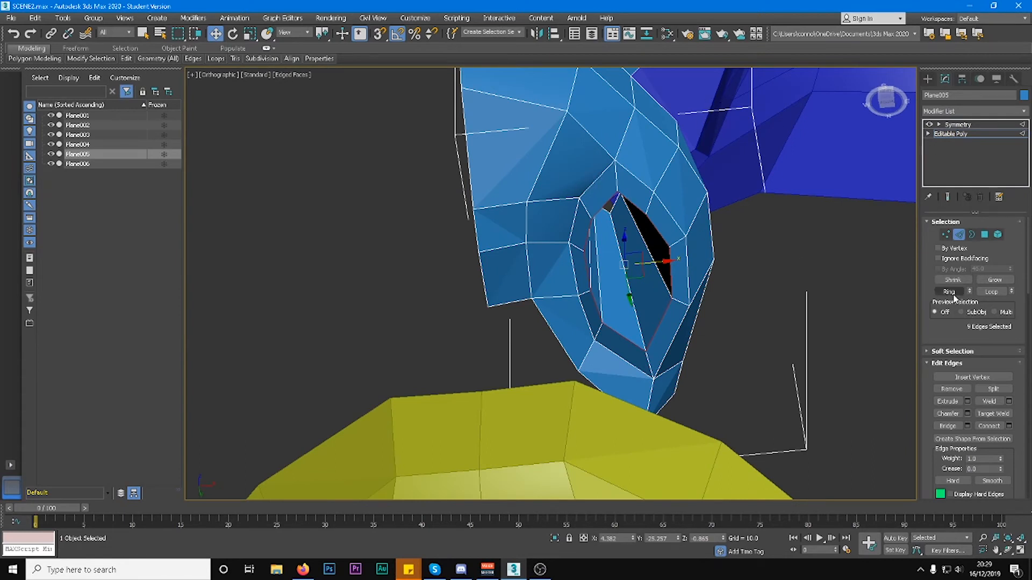
pyautogui.click(1008, 426)
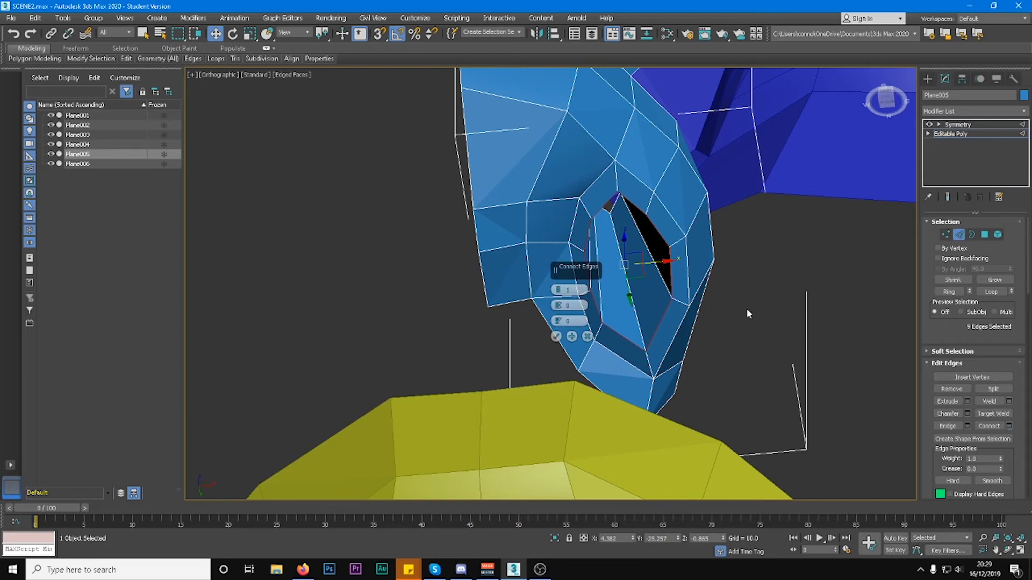
pyautogui.click(588, 336)
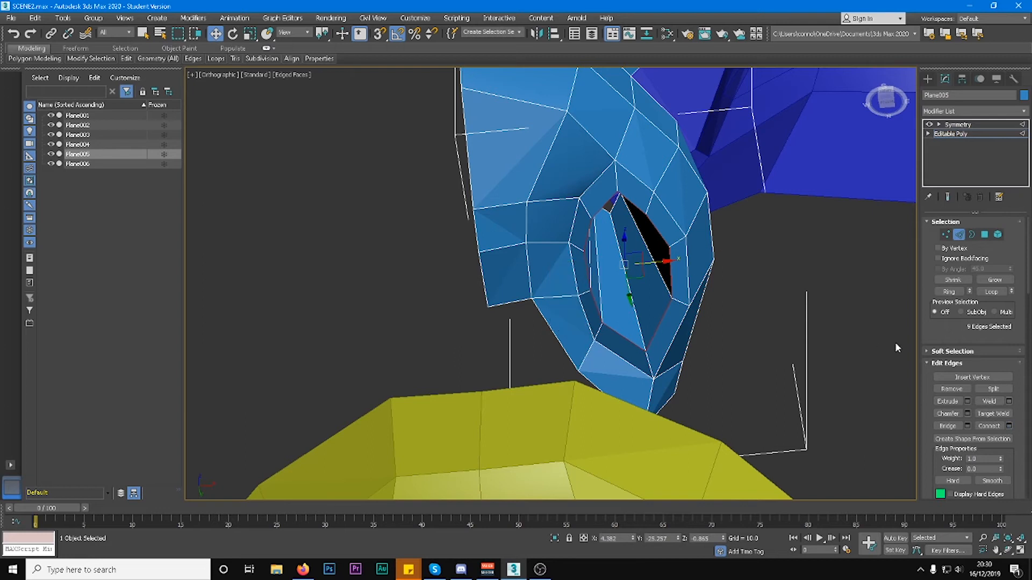
pyautogui.click(967, 413)
pyautogui.scroll(5, 732, 228)
pyautogui.moveTo(558, 306); pyautogui.dragTo(573, 353)
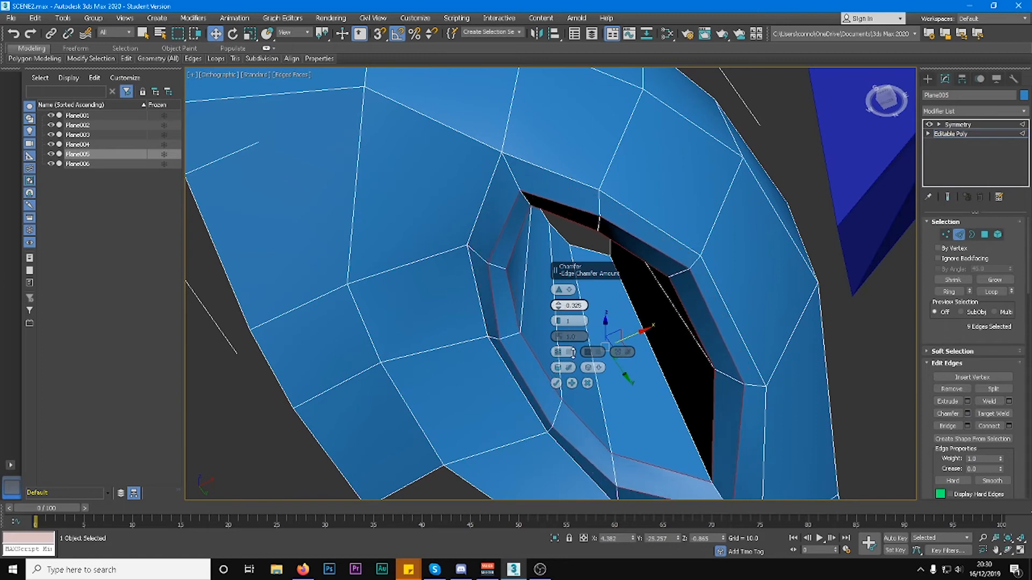
pyautogui.click(557, 384)
pyautogui.keyDown('alt'); pyautogui.moveTo(555, 369); pyautogui.dragTo(644, 334, button='middle'); pyautogui.keyUp('alt')
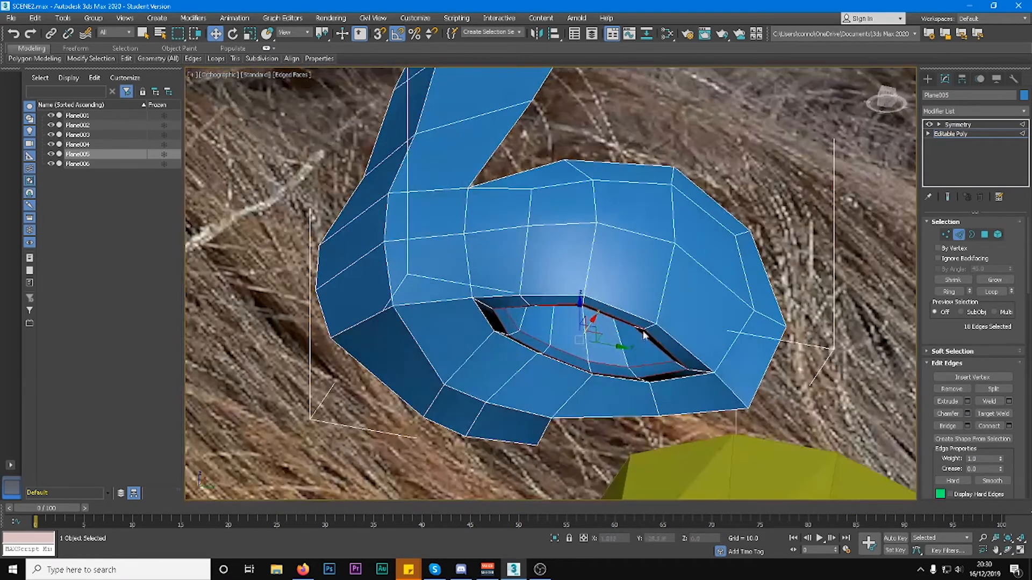
# Preview the nose smoothed with a TurboSmooth modifier below Symmetry, and delete the modifier again.
pyautogui.click(992, 111)
pyautogui.click(992, 111)
pyautogui.click(992, 112)
pyautogui.scroll(-20, 999, 270)
pyautogui.click(949, 369)
pyautogui.moveTo(679, 327)
pyautogui.keyDown('alt'); pyautogui.mouseDown(button='middle')
pyautogui.moveTo(691, 343)
pyautogui.moveTo(675, 353)
pyautogui.moveTo(673, 330)
pyautogui.mouseUp(button='middle'); pyautogui.keyUp('alt')
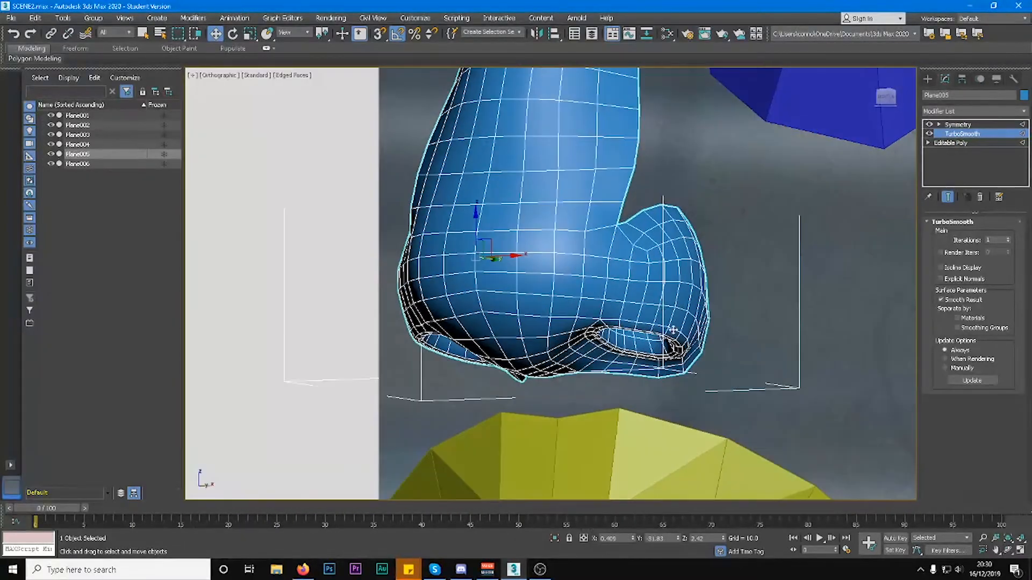
pyautogui.keyDown('alt'); pyautogui.moveTo(613, 360); pyautogui.dragTo(731, 334, button='middle'); pyautogui.keyUp('alt')
pyautogui.rightClick(977, 136)
pyautogui.click(965, 153)
# Select the vertical edges at the front of the nose wing and move them towards the nose's centre in the front view.
pyautogui.press('2')
pyautogui.keyDown('alt'); pyautogui.moveTo(734, 275); pyautogui.dragTo(715, 341, button='middle'); pyautogui.keyUp('alt')
pyautogui.scroll(5, 715, 340)
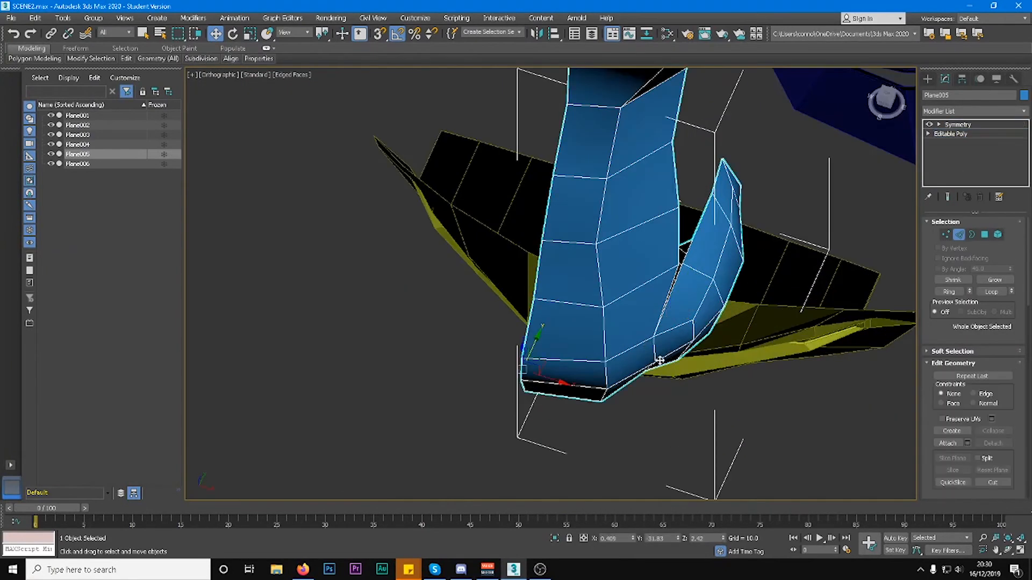
pyautogui.click(653, 346)
pyautogui.moveTo(657, 353)
pyautogui.keyDown('alt'); pyautogui.mouseDown(button='middle')
pyautogui.moveTo(631, 376)
pyautogui.moveTo(659, 352)
pyautogui.mouseUp(button='middle'); pyautogui.keyUp('alt')
pyautogui.keyDown('ctrl'); pyautogui.click(647, 392); pyautogui.keyUp('ctrl')
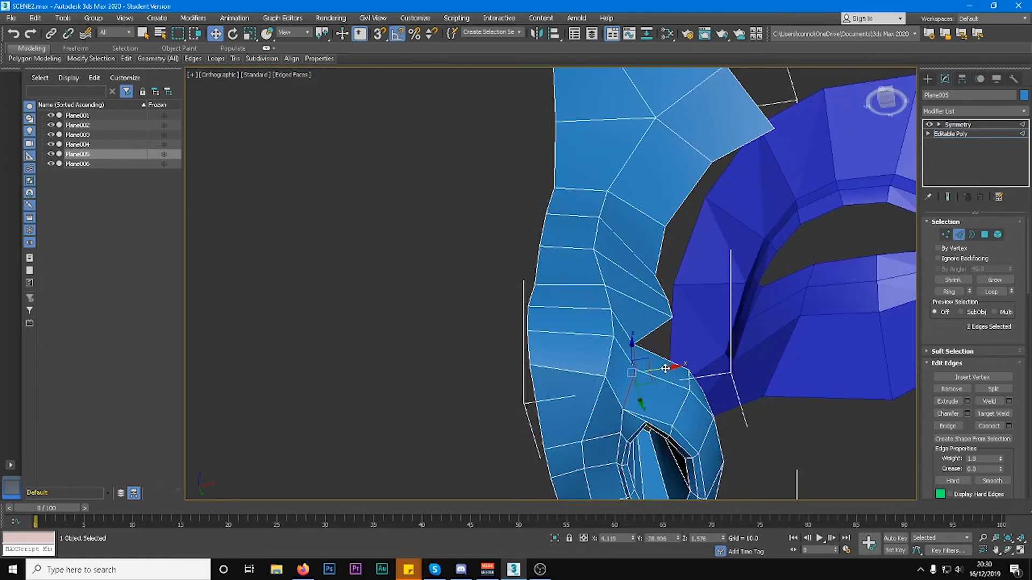
pyautogui.keyDown('ctrl'); pyautogui.click(645, 418); pyautogui.keyUp('ctrl')
pyautogui.keyDown('ctrl'); pyautogui.click(650, 387); pyautogui.keyUp('ctrl')
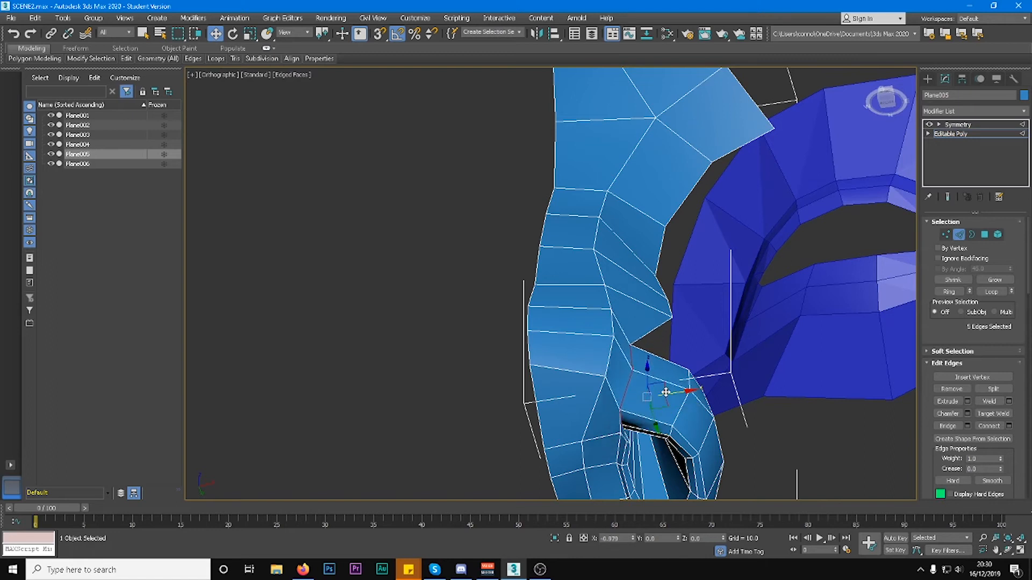
pyautogui.keyDown('alt'); pyautogui.moveTo(690, 389); pyautogui.dragTo(703, 414, button='middle'); pyautogui.keyUp('alt')
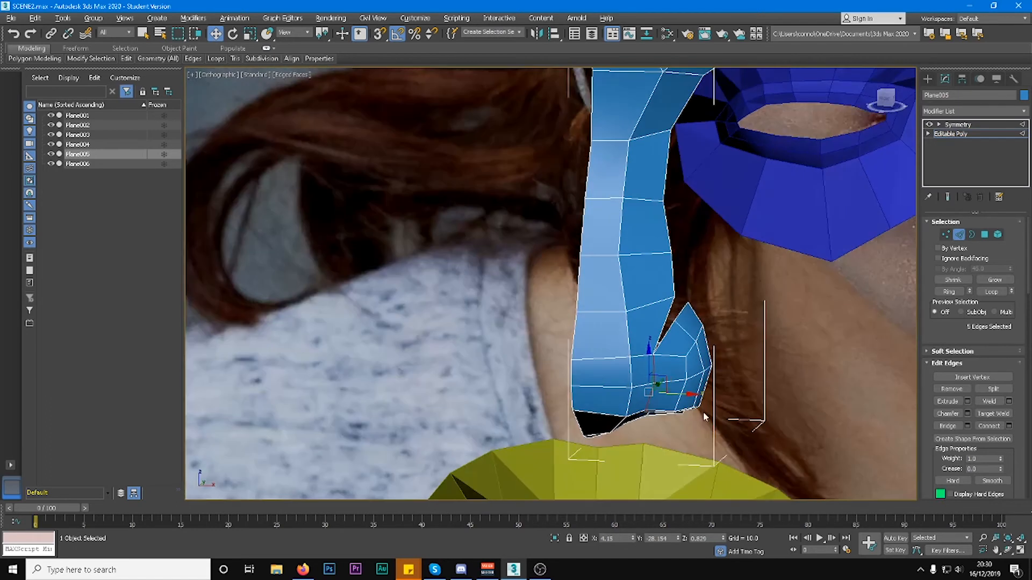
pyautogui.click(885, 100)
pyautogui.hotkey('alt', 'x')
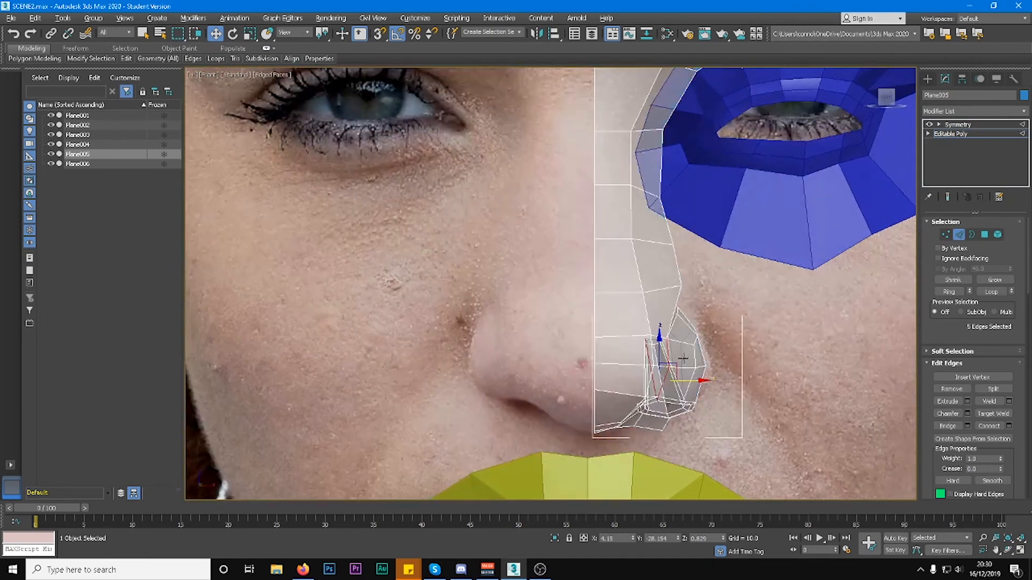
pyautogui.scroll(2, 682, 358)
pyautogui.moveTo(682, 358); pyautogui.dragTo(664, 315, button='middle')
pyautogui.moveTo(664, 347); pyautogui.dragTo(650, 342)
pyautogui.hotkey('alt', 'x')
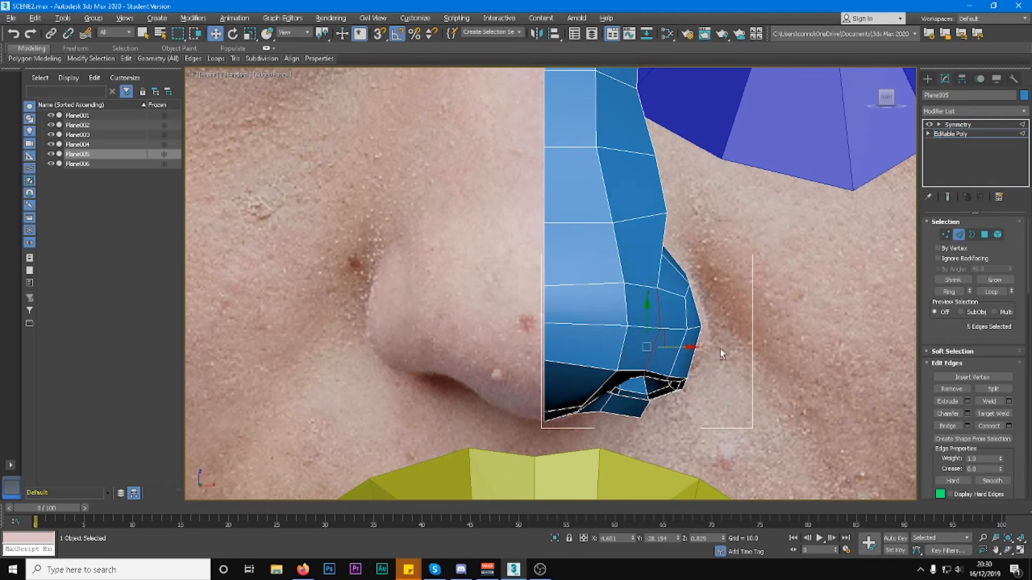
# Deselect the uppermost selected edge, shift the remaining wing edges sideways and adjust the neighbouring vertices to the front reference.
pyautogui.hotkey('alt', 'x')
pyautogui.keyDown('alt'); pyautogui.click(642, 303); pyautogui.keyUp('alt')
pyautogui.moveTo(675, 353)
pyautogui.mouseDown()
pyautogui.moveTo(649, 354)
pyautogui.moveTo(663, 351)
pyautogui.mouseUp()
pyautogui.moveTo(677, 235); pyautogui.dragTo(675, 256, button='middle')
pyautogui.moveTo(671, 371); pyautogui.dragTo(676, 371)
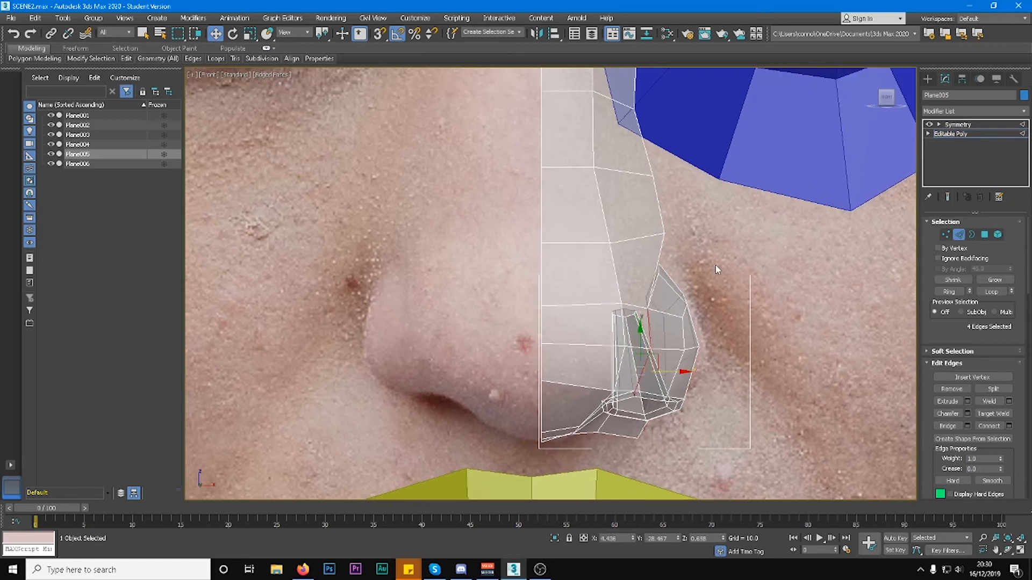
pyautogui.press('1')
pyautogui.moveTo(675, 363); pyautogui.dragTo(720, 334)
pyautogui.moveTo(662, 444); pyautogui.dragTo(675, 384)
# Select an unneeded edge loop at the nostril and remove it together with its vertices.
pyautogui.scroll(-2, 673, 384)
pyautogui.keyDown('alt'); pyautogui.moveTo(778, 259); pyautogui.dragTo(676, 339, button='middle'); pyautogui.keyUp('alt')
pyautogui.scroll(5, 674, 340)
pyautogui.press('2')
pyautogui.click(589, 339)
pyautogui.doubleClick(590, 339)
pyautogui.hotkey('ctrl', 'BackSpace')
pyautogui.keyDown('alt'); pyautogui.moveTo(568, 299); pyautogui.dragTo(486, 298, button='middle'); pyautogui.keyUp('alt')
pyautogui.scroll(-5, 539, 305)
pyautogui.scroll(-3, 540, 309)
pyautogui.moveTo(515, 244); pyautogui.dragTo(537, 334, button='middle')
pyautogui.scroll(3, 511, 344)
pyautogui.keyDown('alt'); pyautogui.moveTo(540, 387); pyautogui.dragTo(524, 321, button='middle'); pyautogui.keyUp('alt')
pyautogui.click(549, 328)
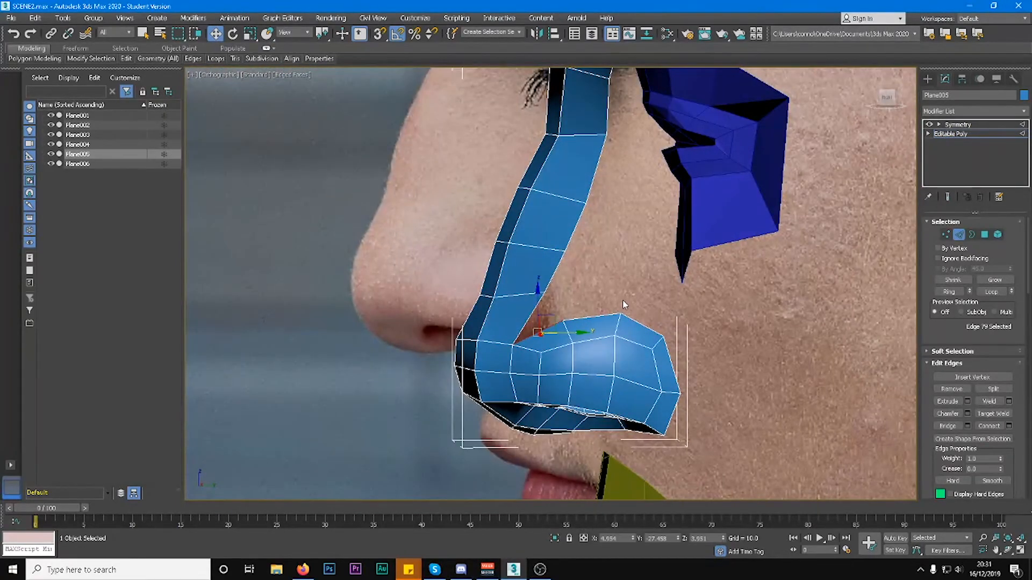
pyautogui.keyDown('alt'); pyautogui.moveTo(622, 300); pyautogui.dragTo(597, 299, button='middle'); pyautogui.keyUp('alt')
pyautogui.click(884, 95)
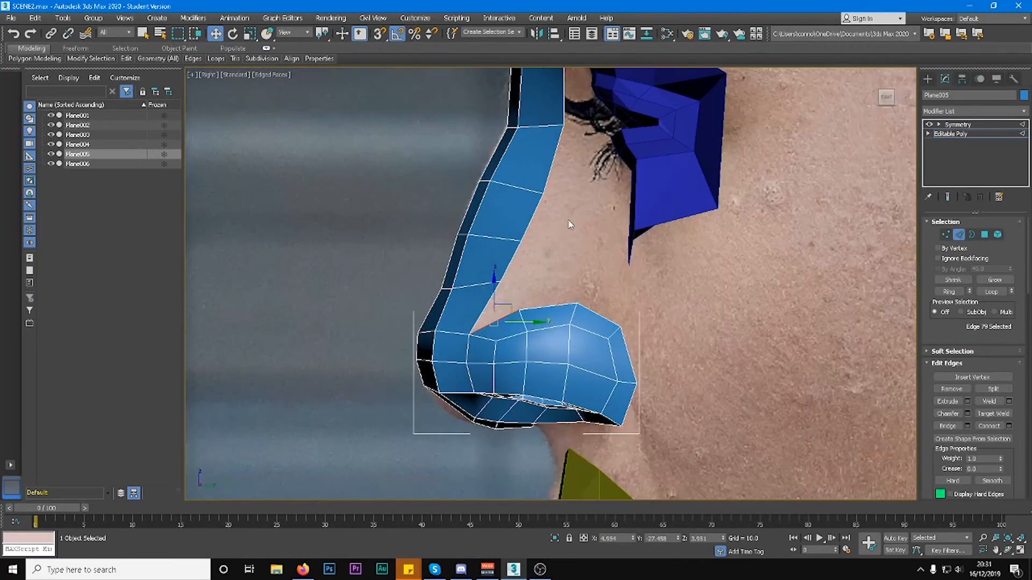
pyautogui.click(538, 225)
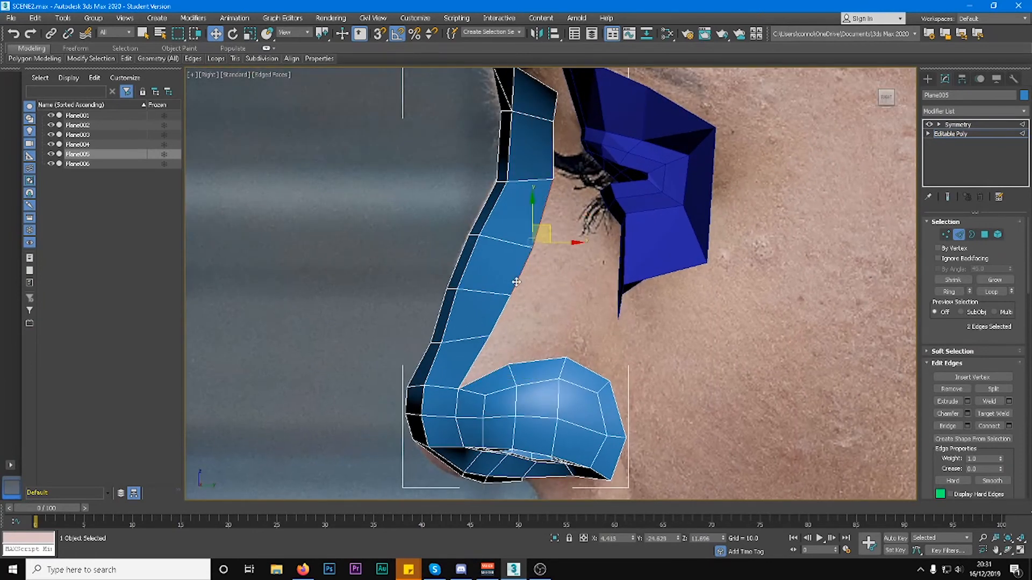
pyautogui.keyDown('ctrl'); pyautogui.click(499, 318); pyautogui.keyUp('ctrl')
# Select the ring of edges under the nose tip and connect it with a new edge loop.
pyautogui.click(444, 470)
pyautogui.click(958, 296)
pyautogui.moveTo(752, 376); pyautogui.dragTo(795, 309, button='middle')
pyautogui.click(984, 426)
pyautogui.keyDown('alt'); pyautogui.moveTo(594, 401); pyautogui.dragTo(624, 375, button='middle'); pyautogui.keyUp('alt')
# Move the centre edge under the nose tip forwards and down to round out the profile.
pyautogui.click(478, 392)
pyautogui.click(481, 393)
pyautogui.keyDown('alt'); pyautogui.moveTo(481, 393); pyautogui.dragTo(468, 414, button='middle'); pyautogui.keyUp('alt')
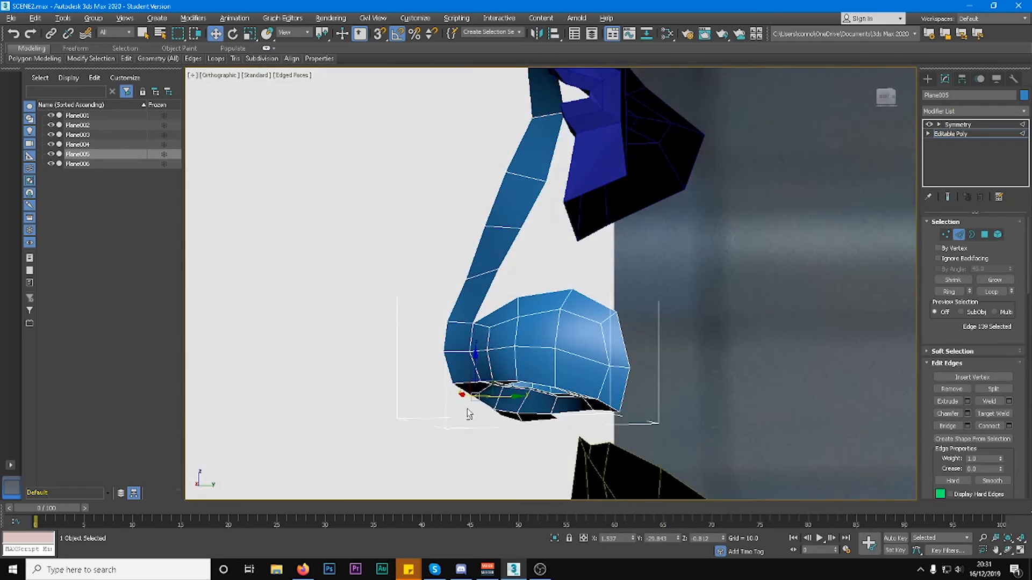
pyautogui.moveTo(493, 383); pyautogui.dragTo(491, 396)
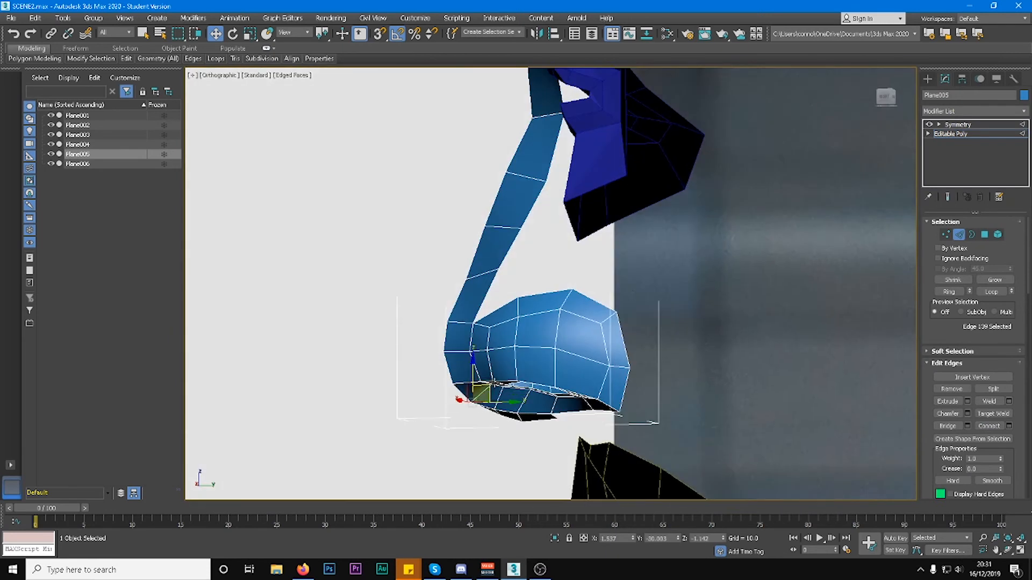
pyautogui.keyDown('alt'); pyautogui.moveTo(491, 395); pyautogui.dragTo(503, 395, button='middle'); pyautogui.keyUp('alt')
# Try to bridge the nose wing's top edge with the open side edge of the nose bridge, and undo it.
pyautogui.click(884, 97)
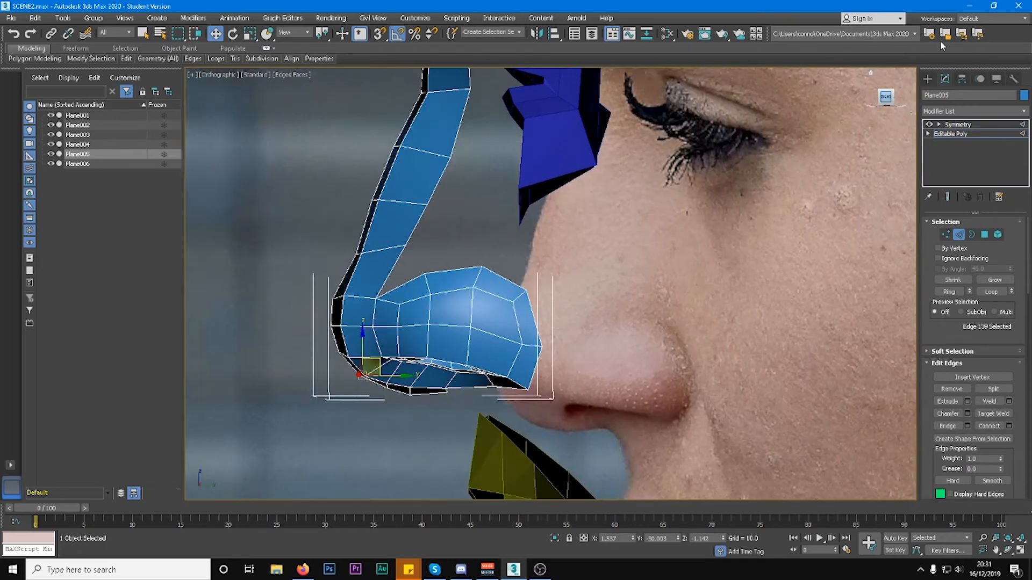
pyautogui.scroll(5, 482, 334)
pyautogui.click(485, 357)
pyautogui.keyDown('ctrl'); pyautogui.click(556, 358); pyautogui.keyUp('ctrl')
pyautogui.keyDown('ctrl'); pyautogui.click(424, 374); pyautogui.keyUp('ctrl')
pyautogui.keyDown('alt'); pyautogui.moveTo(425, 374); pyautogui.dragTo(467, 378, button='middle'); pyautogui.keyUp('alt')
pyautogui.keyDown('alt'); pyautogui.click(469, 379); pyautogui.keyUp('alt')
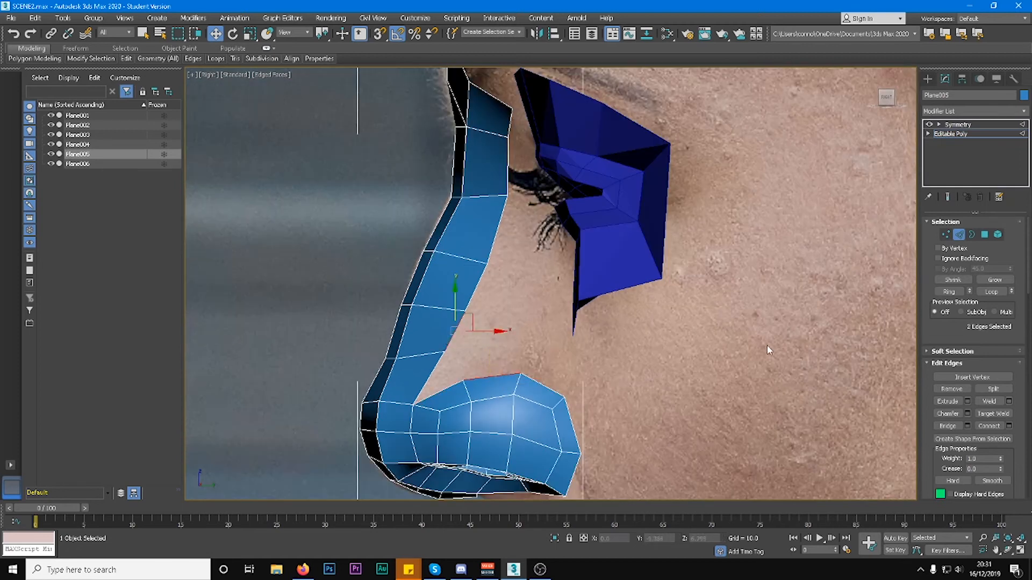
pyautogui.click(957, 432)
pyautogui.moveTo(376, 375); pyautogui.dragTo(417, 341, button='middle')
pyautogui.hotkey('ctrl', 'z')
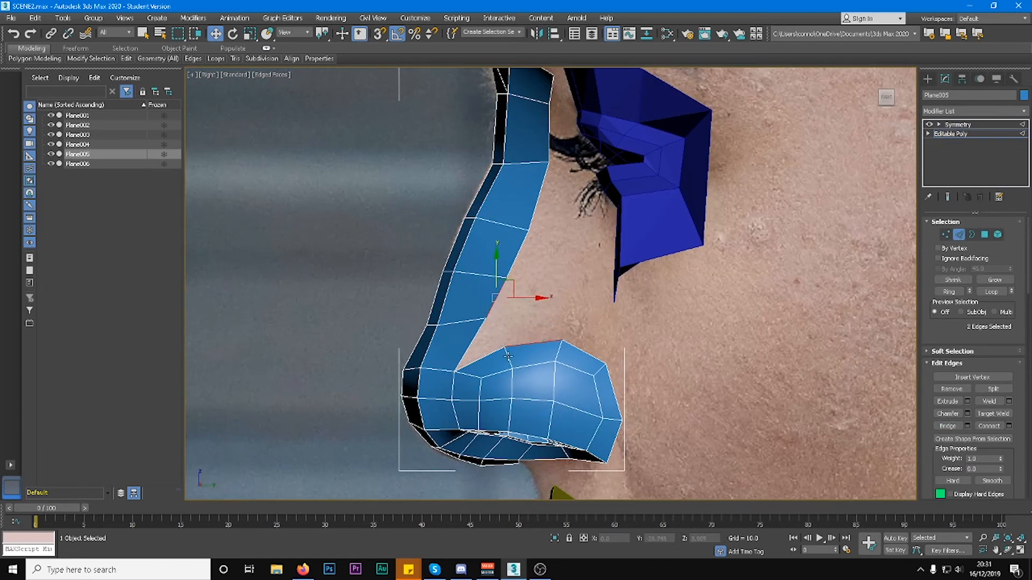
# Bridge the front top edge of the nose wing with the open side edge of the nose bridge above it.
pyautogui.click(492, 354)
pyautogui.keyDown('ctrl'); pyautogui.click(494, 300); pyautogui.keyUp('ctrl')
pyautogui.click(945, 429)
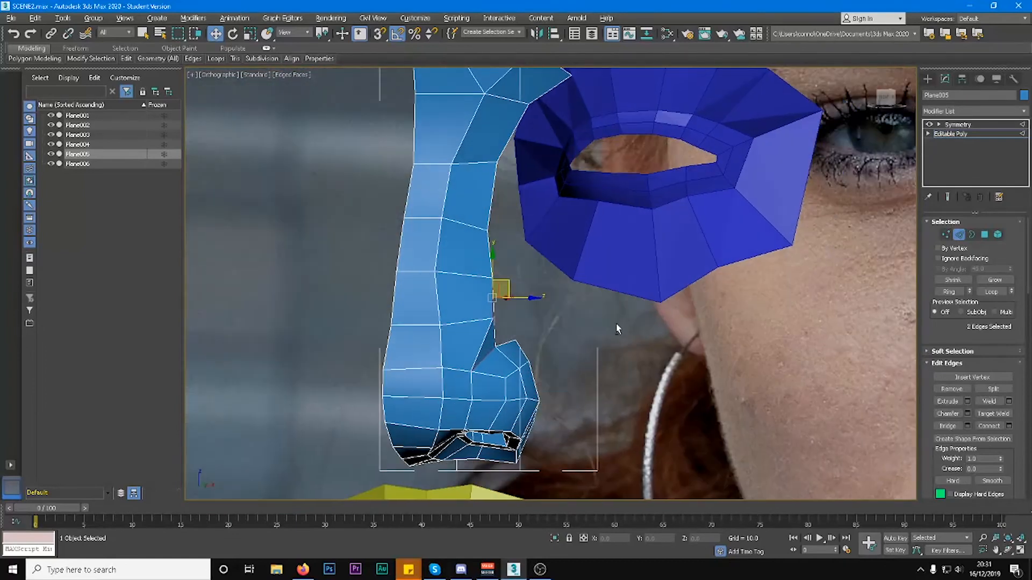
pyautogui.keyDown('alt'); pyautogui.moveTo(627, 324); pyautogui.dragTo(557, 326, button='middle'); pyautogui.keyUp('alt')
pyautogui.scroll(2, 492, 332)
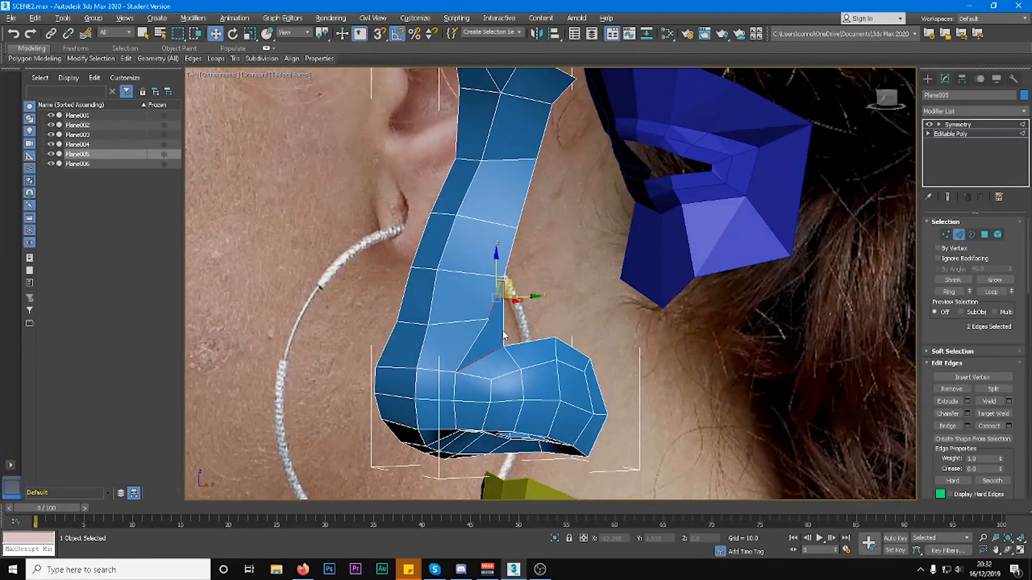
pyautogui.scroll(1, 498, 331)
pyautogui.keyDown('alt'); pyautogui.moveTo(498, 331); pyautogui.dragTo(527, 336, button='middle'); pyautogui.keyUp('alt')
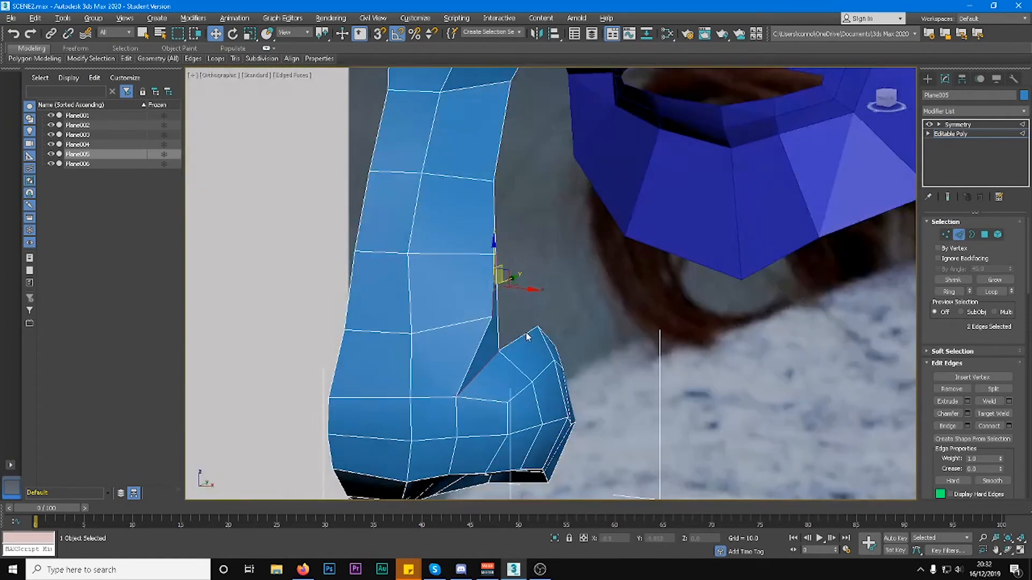
# Try moving the open side vertex beside the bridged gap inwards, and undo both the move and the bridge.
pyautogui.press('1')
pyautogui.click(495, 319)
pyautogui.moveTo(495, 319); pyautogui.dragTo(486, 317)
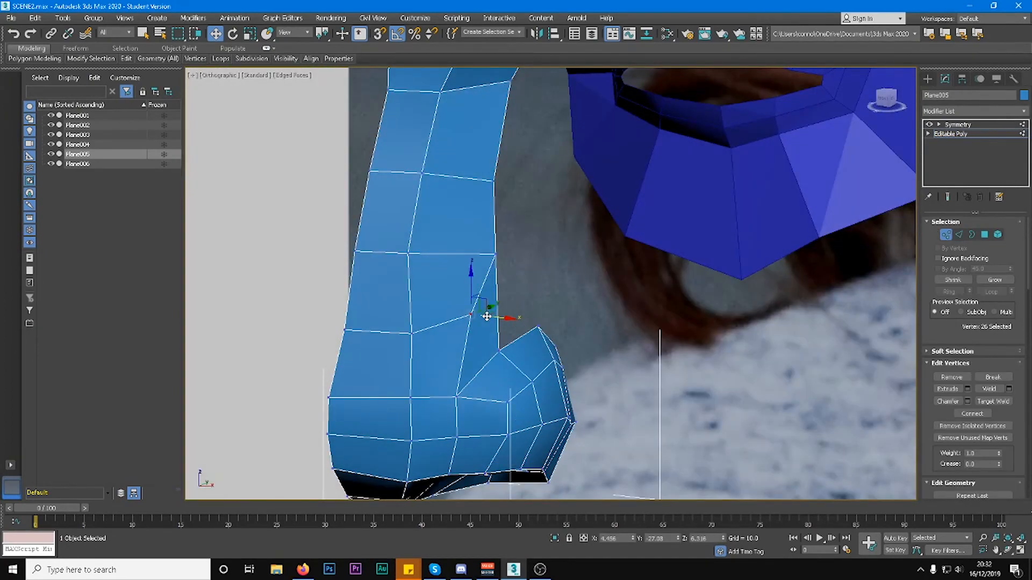
pyautogui.scroll(-3, 487, 317)
pyautogui.moveTo(502, 304)
pyautogui.keyDown('alt'); pyautogui.mouseDown(button='middle')
pyautogui.moveTo(493, 281)
pyautogui.moveTo(505, 299)
pyautogui.mouseUp(button='middle'); pyautogui.keyUp('alt')
pyautogui.hotkey('ctrl', 'z')
pyautogui.hotkey('ctrl', 'z')
pyautogui.hotkey('ctrl', 'z')
pyautogui.hotkey('ctrl', 'z')
# Try extruding the selected top edges of the nose wing upwards, and undo the extrusion.
pyautogui.keyDown('alt'); pyautogui.moveTo(570, 316); pyautogui.dragTo(480, 338, button='middle'); pyautogui.keyUp('alt')
pyautogui.press('2')
pyautogui.click(508, 335)
pyautogui.click(474, 341)
pyautogui.click(496, 338)
pyautogui.keyDown('shift'); pyautogui.moveTo(471, 347); pyautogui.dragTo(508, 283); pyautogui.keyUp('shift')
pyautogui.keyDown('alt'); pyautogui.moveTo(508, 282); pyautogui.dragTo(446, 292, button='middle'); pyautogui.keyUp('alt')
pyautogui.hotkey('ctrl', 'z')
# Add the next top edge of the nose wing to the selection and extrude the edges up to the eye's inner corner.
pyautogui.keyDown('ctrl'); pyautogui.click(480, 372); pyautogui.keyUp('ctrl')
pyautogui.keyDown('shift'); pyautogui.moveTo(438, 362); pyautogui.dragTo(546, 133); pyautogui.keyUp('shift')
pyautogui.hotkey('shift', 'z')
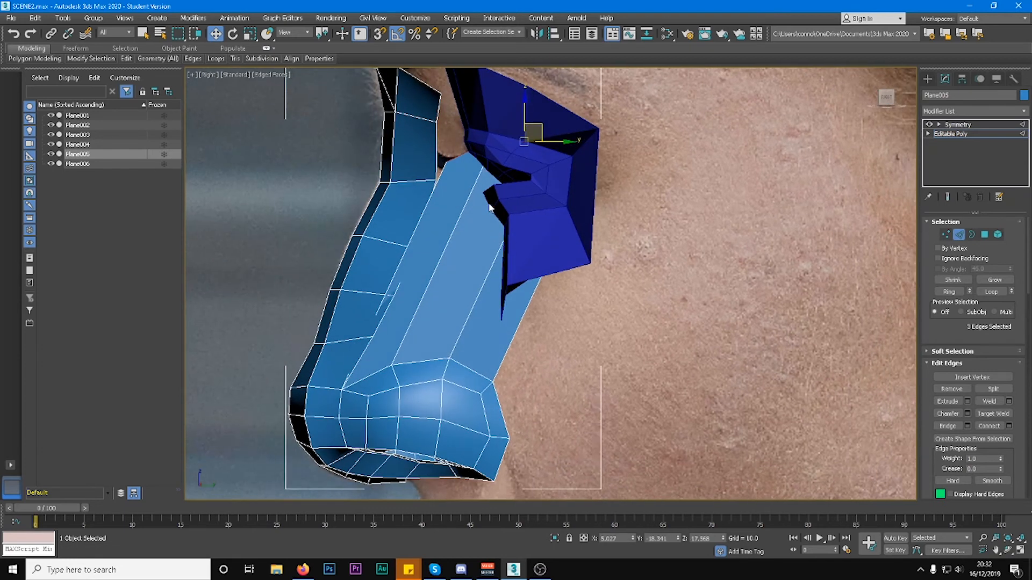
# Select the ring of long edges on the new side strip and connect them with three segments.
pyautogui.keyDown('alt'); pyautogui.moveTo(495, 203); pyautogui.dragTo(545, 290, button='middle'); pyautogui.keyUp('alt')
pyautogui.click(545, 291)
pyautogui.click(947, 294)
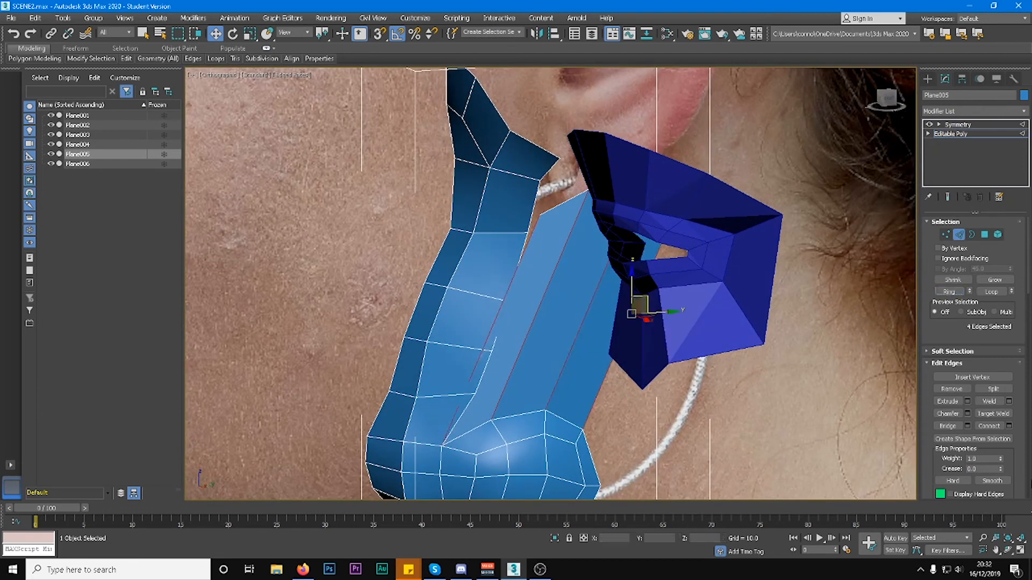
pyautogui.click(1009, 426)
pyautogui.moveTo(559, 290); pyautogui.dragTo(559, 282)
pyautogui.click(556, 337)
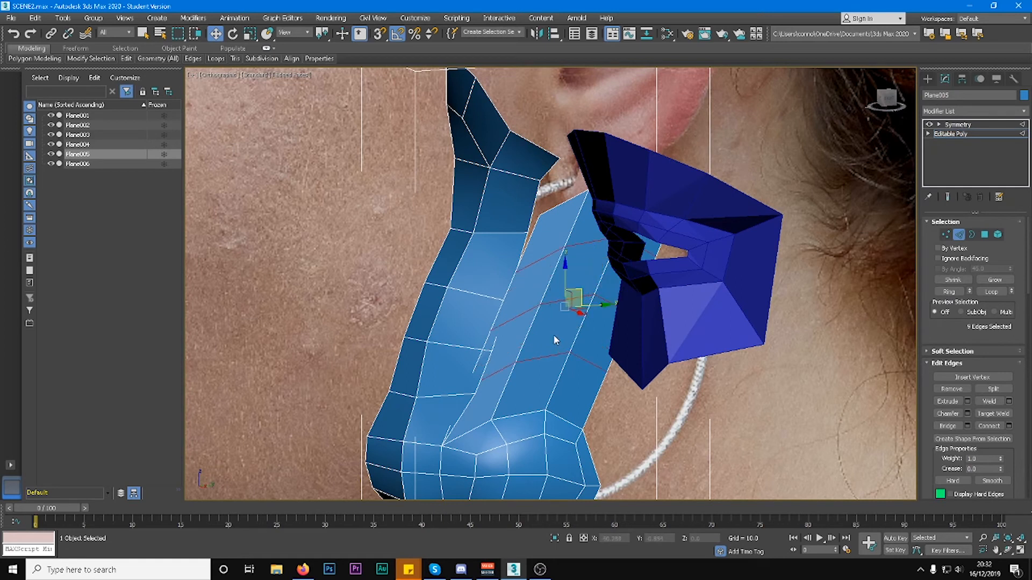
# Target-weld the lower border vertices of the side strip to the matching vertices on the nose's side.
pyautogui.press('1')
pyautogui.click(994, 402)
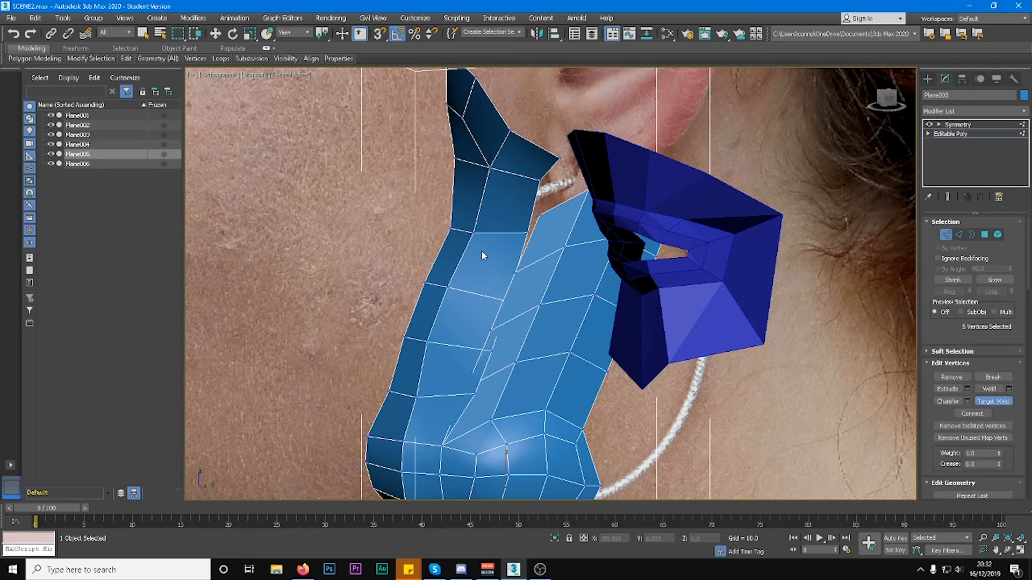
pyautogui.hotkey('alt', 'x')
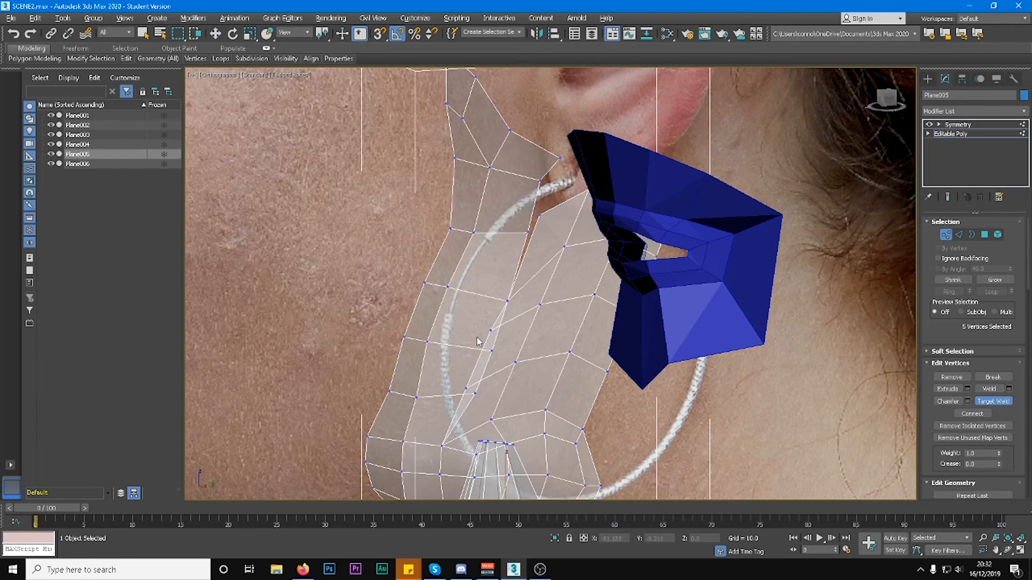
pyautogui.click(492, 351)
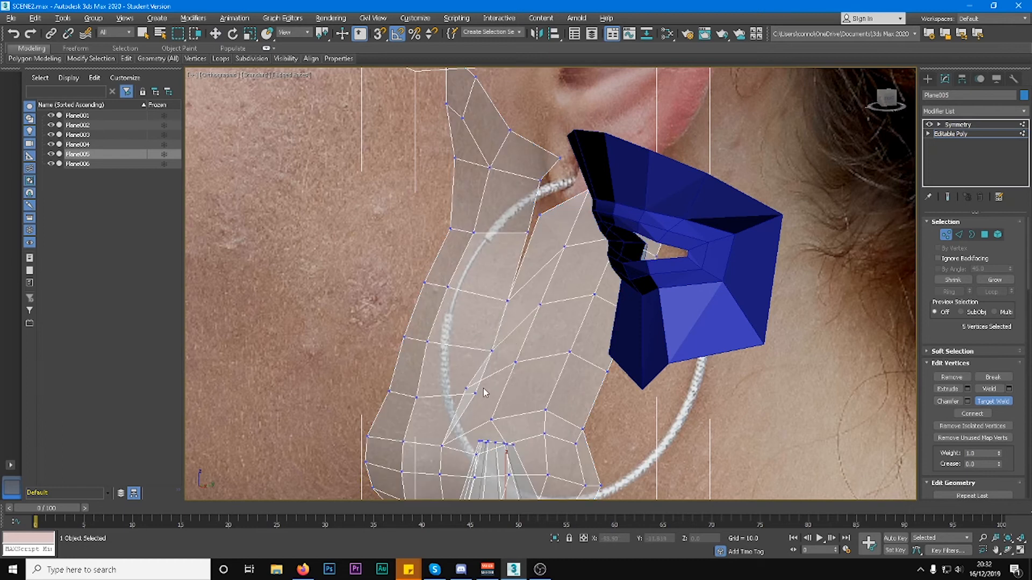
pyautogui.click(475, 396)
pyautogui.press('w')
# Target-weld the vertices at the upper gap between the nose bridge and the side strip.
pyautogui.scroll(-5, 497, 379)
pyautogui.keyDown('alt'); pyautogui.moveTo(500, 376); pyautogui.dragTo(516, 347, button='middle'); pyautogui.keyUp('alt')
pyautogui.scroll(4, 516, 347)
pyautogui.click(993, 401)
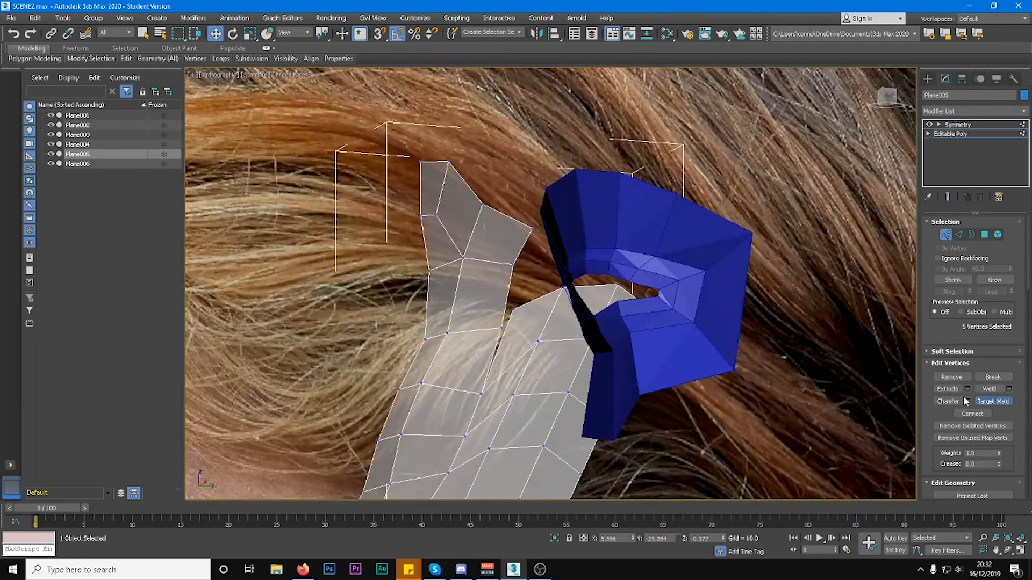
pyautogui.click(501, 328)
pyautogui.scroll(-5, 502, 328)
pyautogui.press('w')
pyautogui.scroll(3, 579, 281)
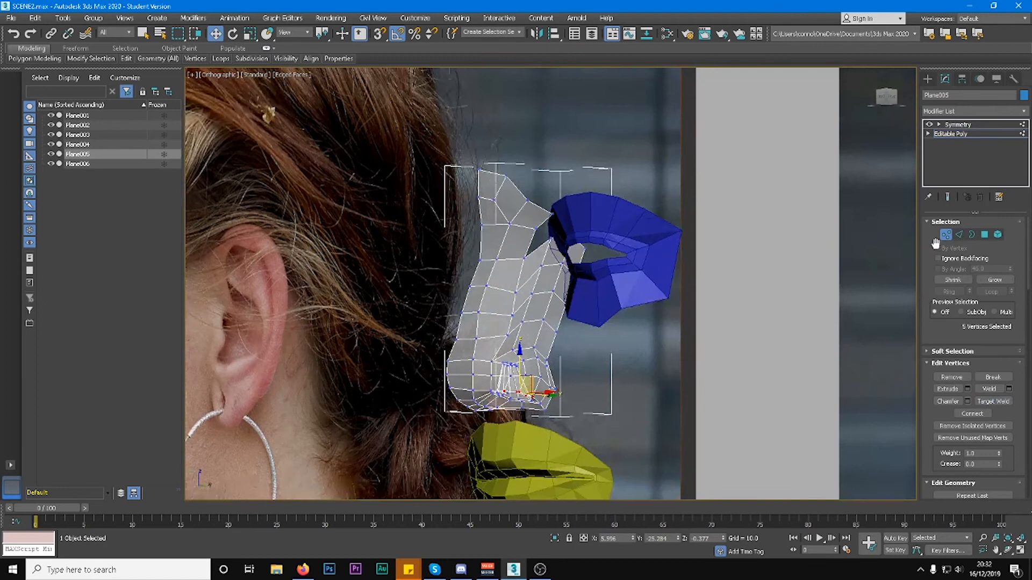
# Select the outer polygons of the side strip next to the eye and relax them.
pyautogui.click(985, 235)
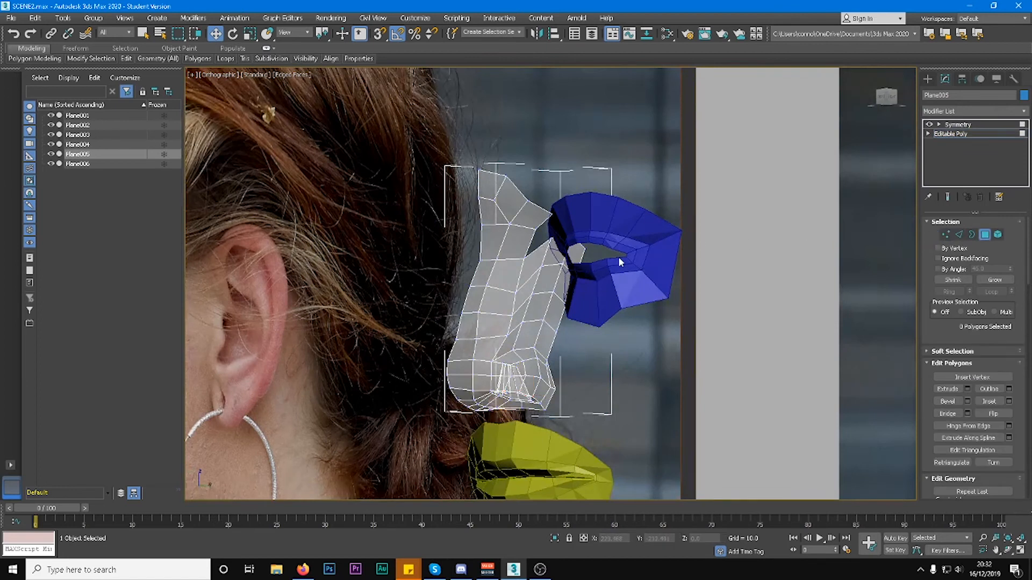
pyautogui.moveTo(555, 318); pyautogui.dragTo(555, 317)
pyautogui.keyDown('ctrl'); pyautogui.click(543, 318); pyautogui.keyUp('ctrl')
pyautogui.scroll(-5, 995, 404)
pyautogui.click(968, 409)
pyautogui.click(968, 408)
pyautogui.scroll(5, 985, 277)
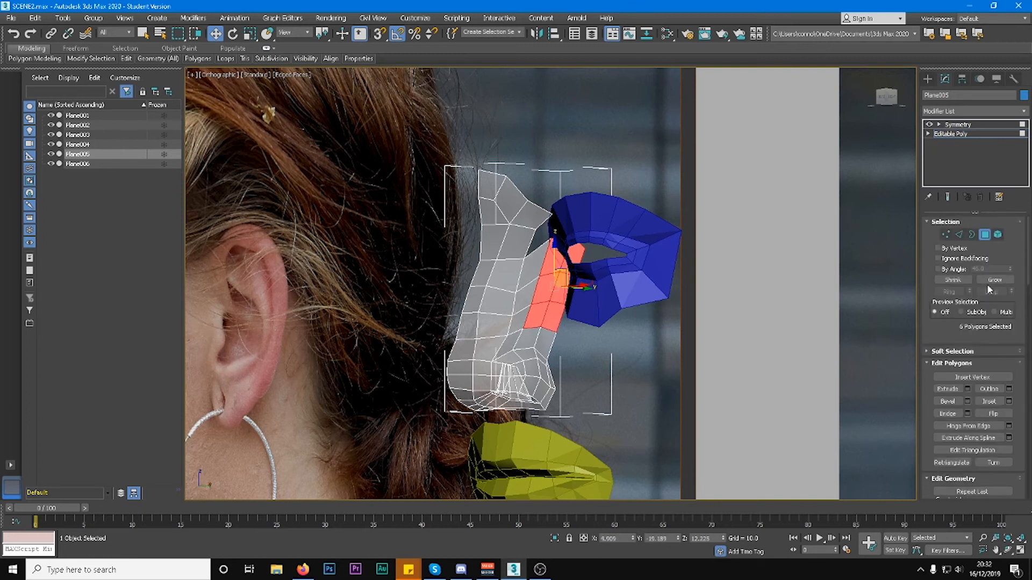
# Grow the polygon selection across the nose's side and relax the larger area twice.
pyautogui.click(994, 280)
pyautogui.scroll(-5, 942, 346)
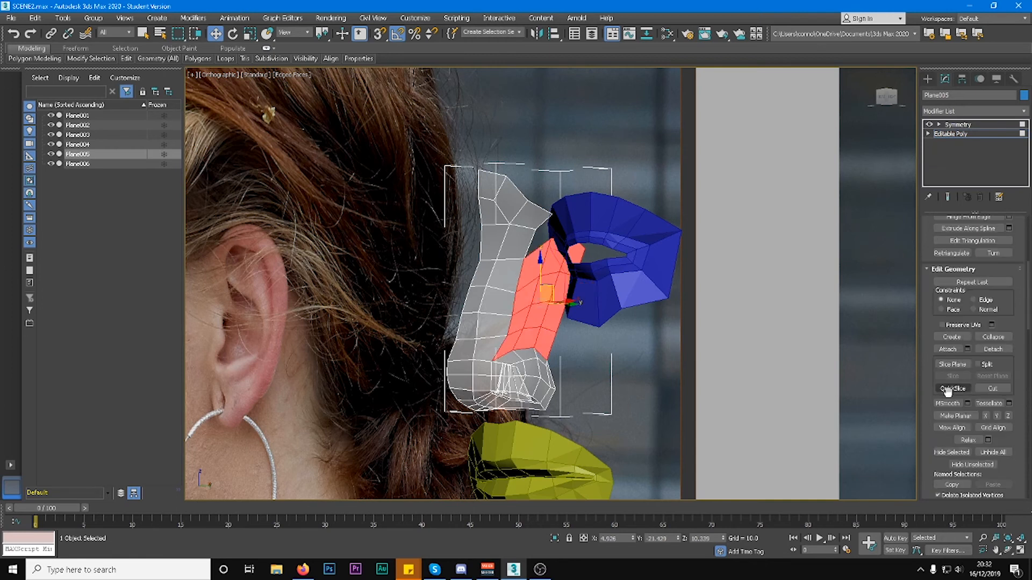
pyautogui.click(968, 440)
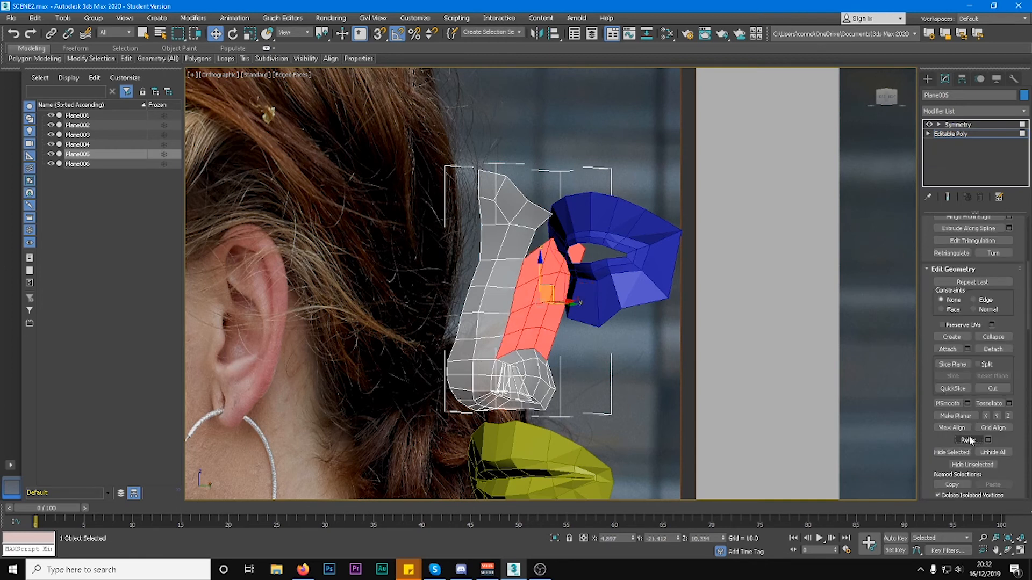
pyautogui.click(968, 440)
# Pull the side strip's upper border vertices outward toward the eye's inner corner in the front view.
pyautogui.keyDown('alt'); pyautogui.moveTo(682, 363); pyautogui.dragTo(704, 379, button='middle'); pyautogui.keyUp('alt')
pyautogui.click(886, 99)
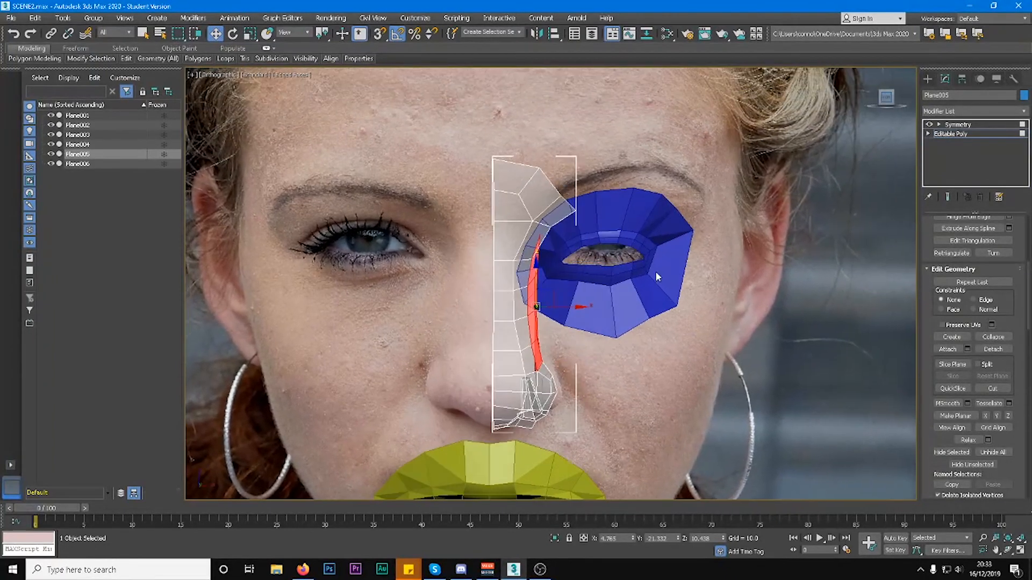
pyautogui.scroll(3, 540, 364)
pyautogui.press('1')
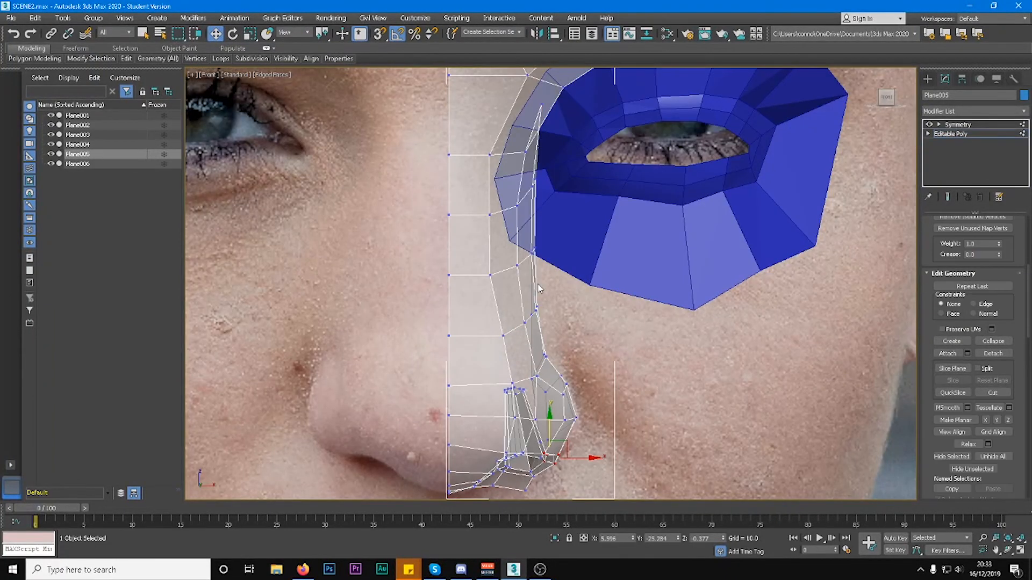
pyautogui.moveTo(540, 268); pyautogui.dragTo(557, 300, button='middle')
pyautogui.click(559, 138)
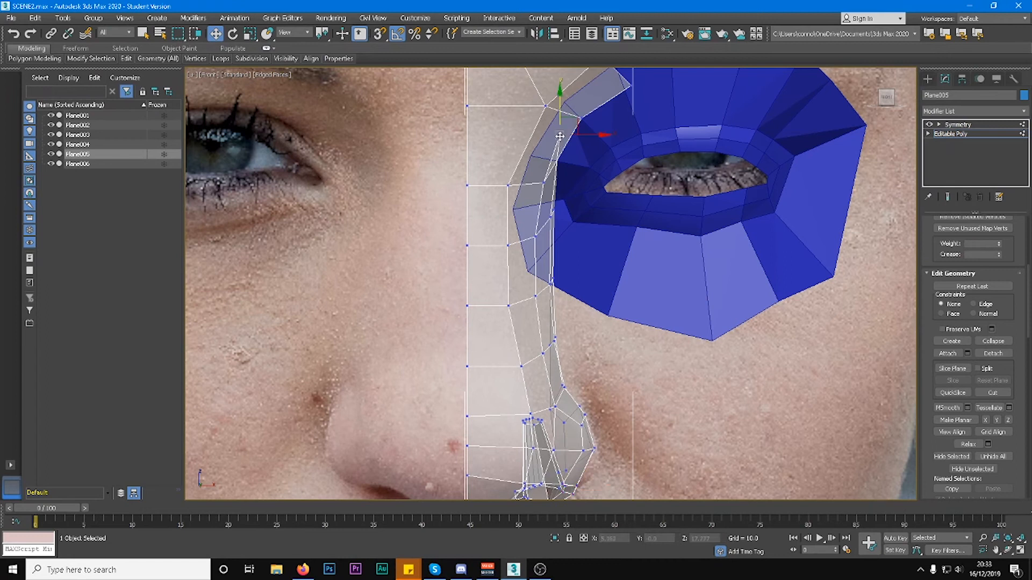
pyautogui.moveTo(586, 133); pyautogui.dragTo(624, 148)
pyautogui.click(551, 216)
pyautogui.moveTo(576, 215); pyautogui.dragTo(594, 211)
pyautogui.moveTo(594, 212)
pyautogui.keyDown('alt'); pyautogui.mouseDown(button='middle')
pyautogui.moveTo(607, 234)
pyautogui.moveTo(646, 241)
pyautogui.moveTo(586, 201)
pyautogui.mouseUp(button='middle'); pyautogui.keyUp('alt')
pyautogui.scroll(5, 984, 235)
# Select the six outer polygons of the side strip beneath the eye's inner corner and delete them.
pyautogui.click(984, 235)
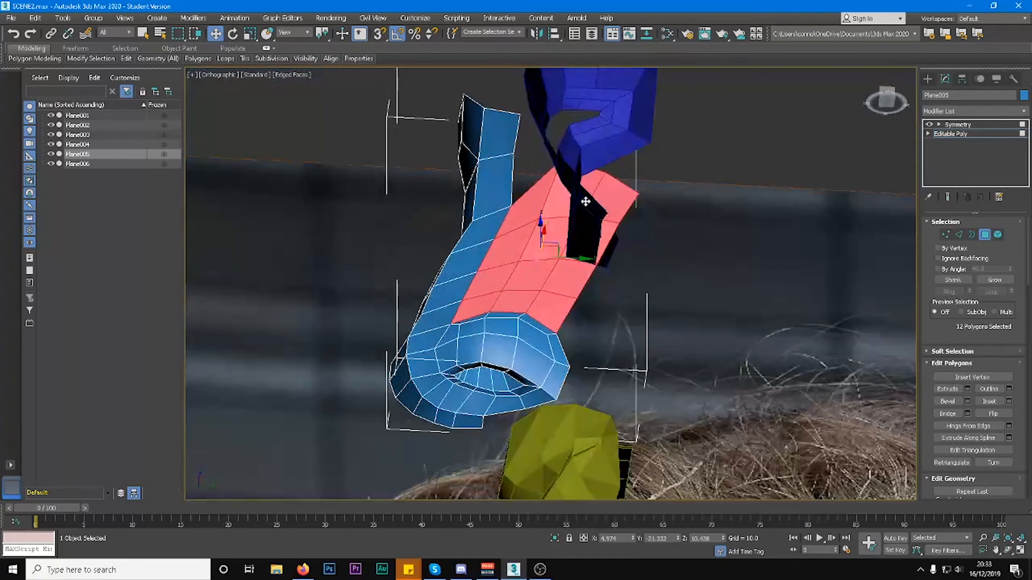
pyautogui.click(570, 188)
pyautogui.keyDown('ctrl'); pyautogui.click(612, 205); pyautogui.keyUp('ctrl')
pyautogui.keyDown('ctrl'); pyautogui.click(541, 231); pyautogui.keyUp('ctrl')
pyautogui.keyDown('ctrl'); pyautogui.click(567, 264); pyautogui.keyUp('ctrl')
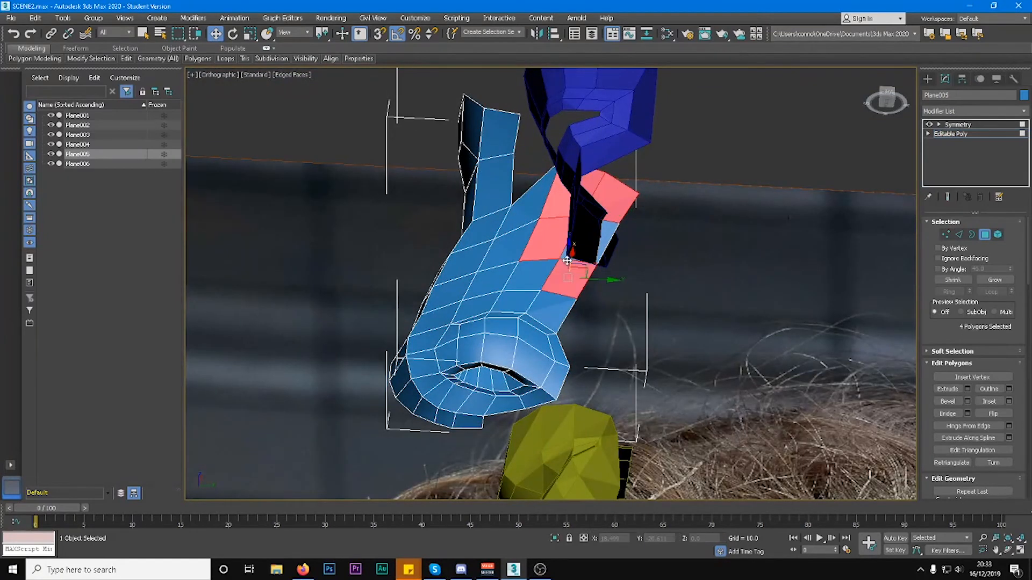
pyautogui.keyDown('ctrl'); pyautogui.click(529, 275); pyautogui.keyUp('ctrl')
pyautogui.keyDown('ctrl'); pyautogui.click(591, 247); pyautogui.keyUp('ctrl')
pyautogui.press('Delete')
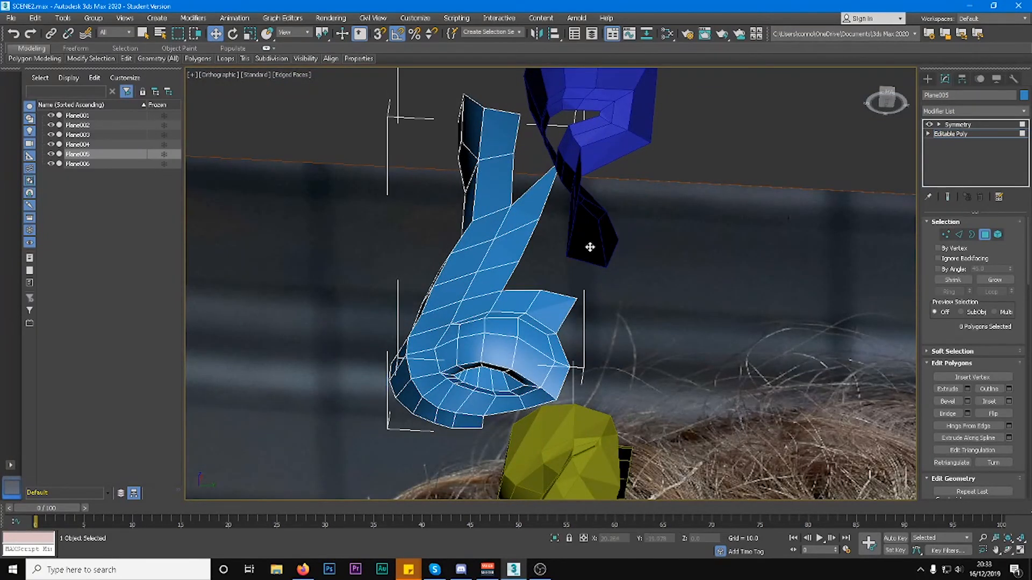
# Move the pointed top vertex of the remaining side strip down, checking it against the side view.
pyautogui.click(535, 300)
pyautogui.scroll(3, 535, 300)
pyautogui.press('1')
pyautogui.click(578, 146)
pyautogui.moveTo(586, 143); pyautogui.dragTo(574, 165)
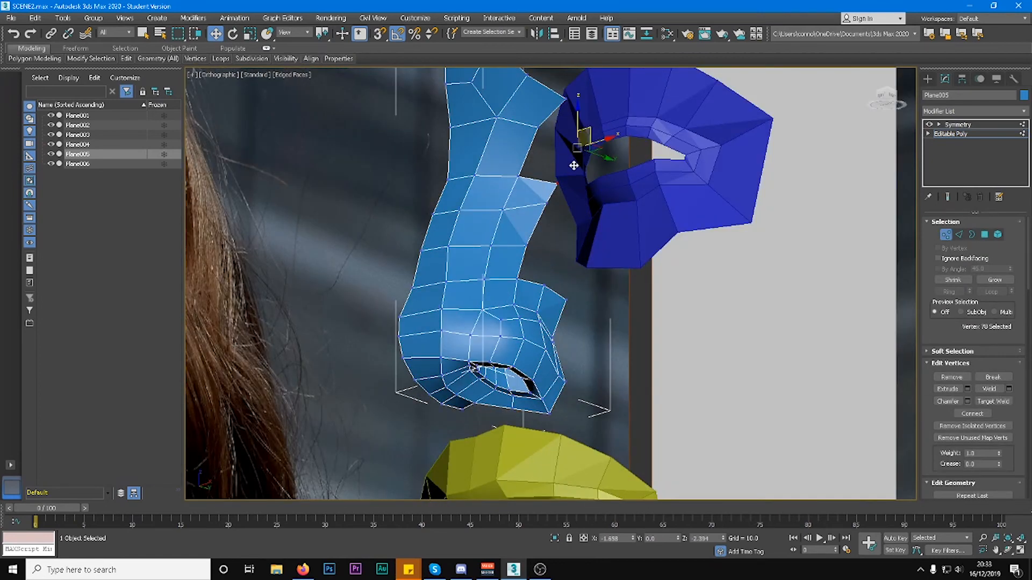
pyautogui.keyDown('alt'); pyautogui.moveTo(577, 159); pyautogui.dragTo(691, 299, button='middle'); pyautogui.keyUp('alt')
pyautogui.click(891, 95)
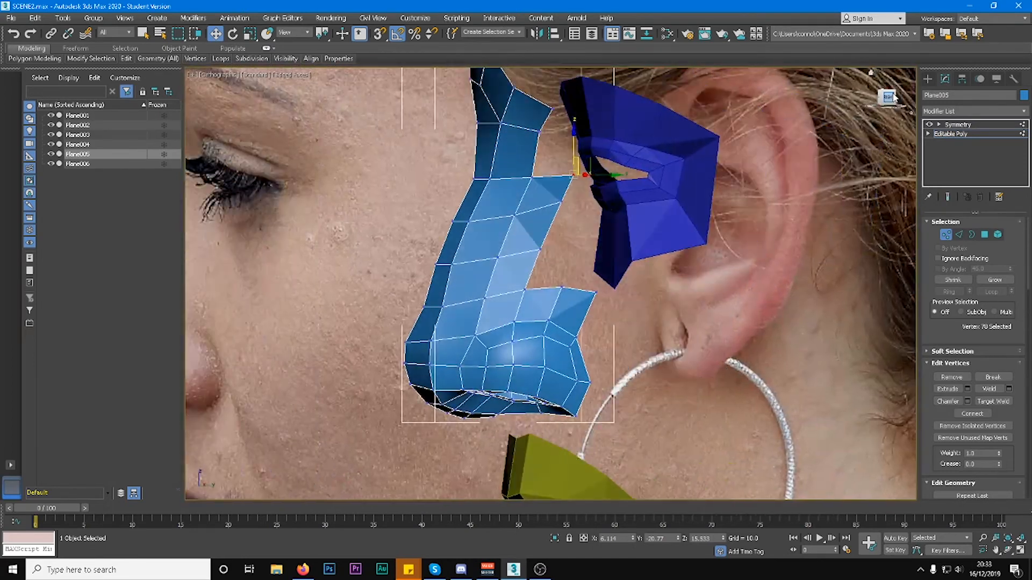
pyautogui.scroll(2, 625, 334)
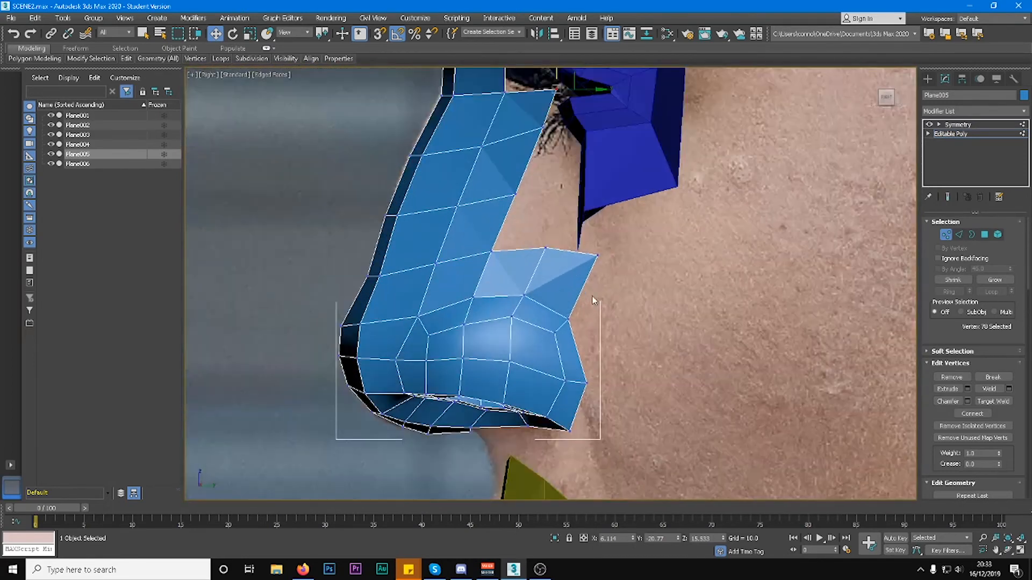
# Turn on the end result display so both mirrored halves of the nose show while editing, and view it from the front.
pyautogui.press('2')
pyautogui.click(568, 313)
pyautogui.scroll(-5, 566, 319)
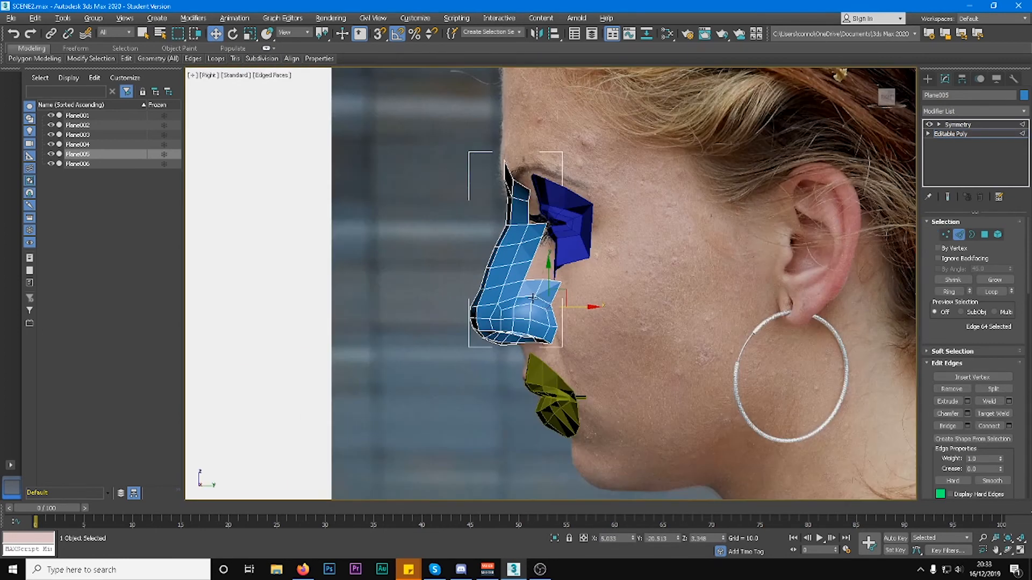
pyautogui.keyDown('alt'); pyautogui.moveTo(567, 319); pyautogui.dragTo(753, 301, button='middle'); pyautogui.keyUp('alt')
pyautogui.click(948, 197)
pyautogui.moveTo(740, 244)
pyautogui.keyDown('alt'); pyautogui.mouseDown(button='middle')
pyautogui.moveTo(766, 246)
pyautogui.moveTo(744, 250)
pyautogui.mouseUp(button='middle'); pyautogui.keyUp('alt')
pyautogui.scroll(2, 555, 188)
pyautogui.scroll(5, 553, 182)
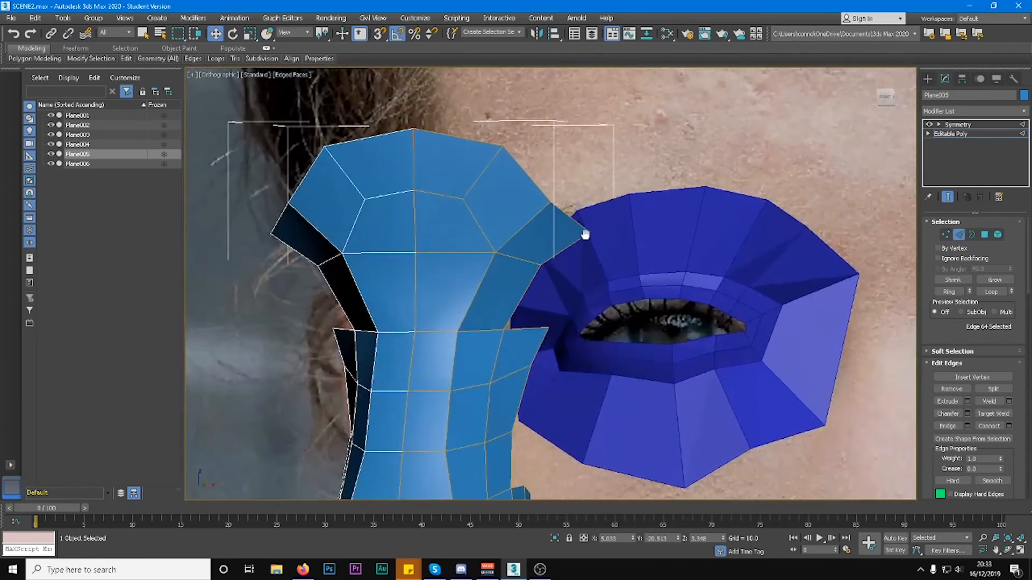
pyautogui.click(887, 98)
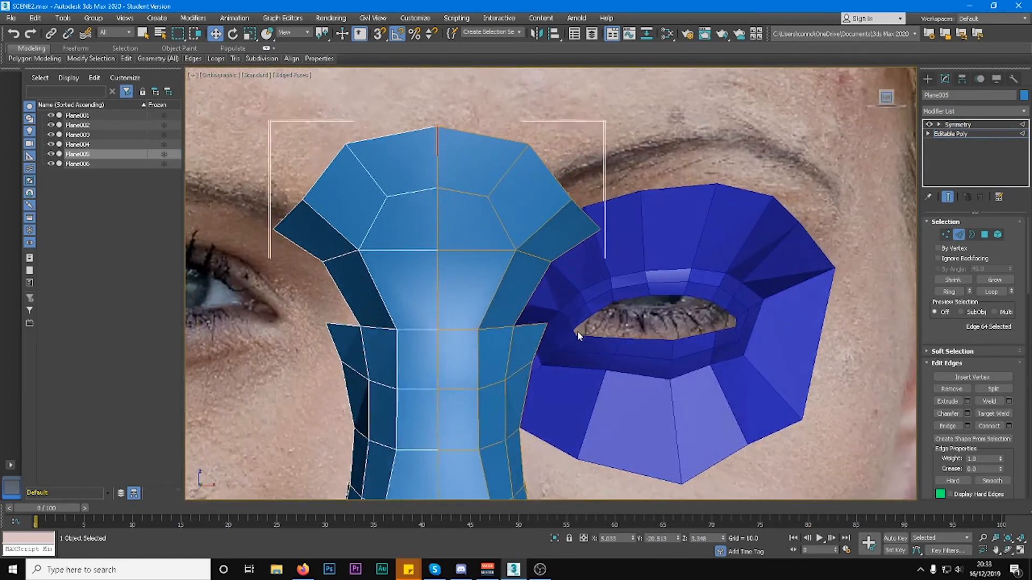
# Remove the top edge of the leftover side strip, followed by the outer edge of the polygon below it.
pyautogui.click(545, 277)
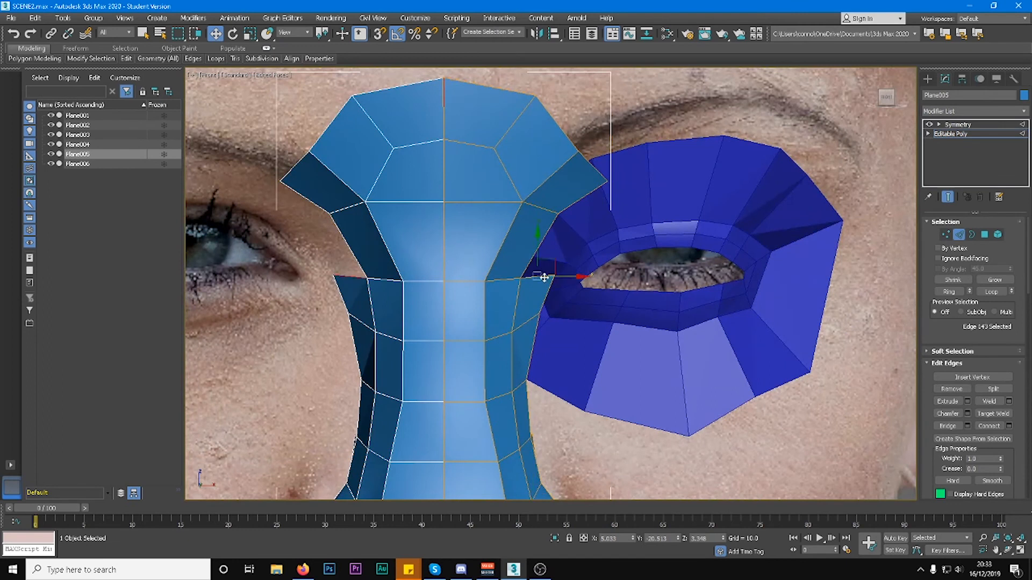
pyautogui.hotkey('ctrl', 'BackSpace')
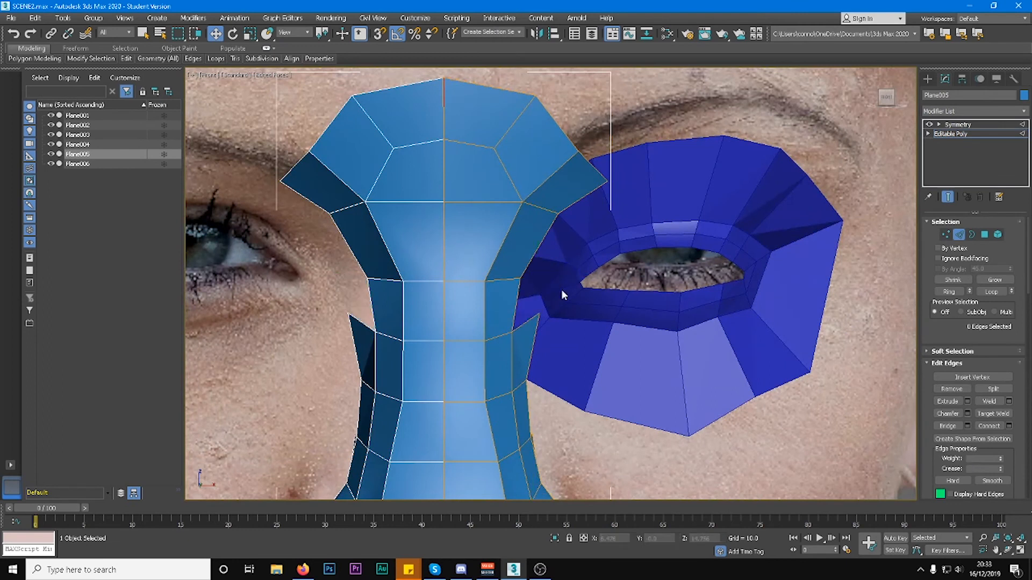
pyautogui.scroll(-2, 542, 304)
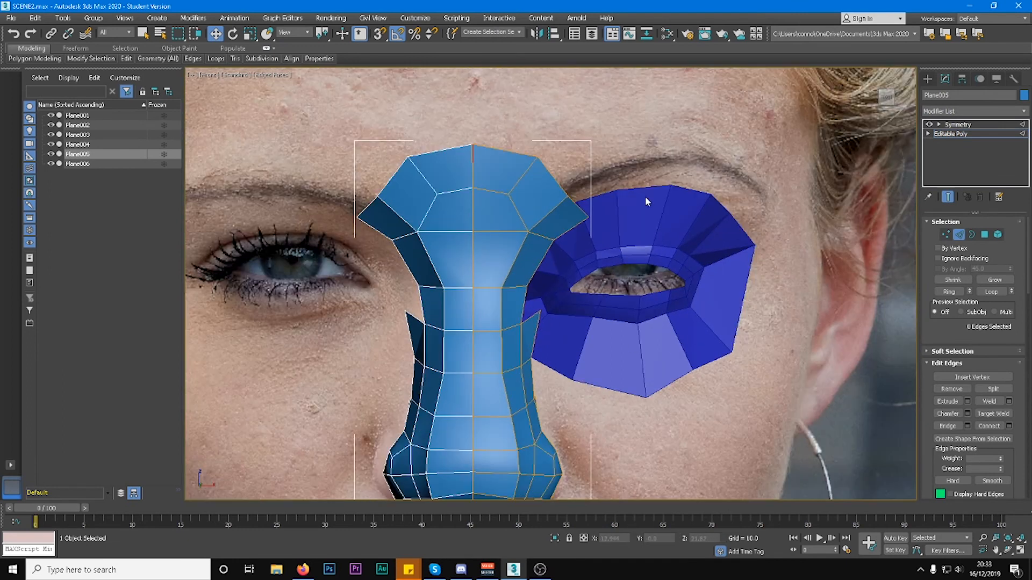
pyautogui.moveTo(648, 323); pyautogui.dragTo(675, 252, button='middle')
pyautogui.click(559, 245)
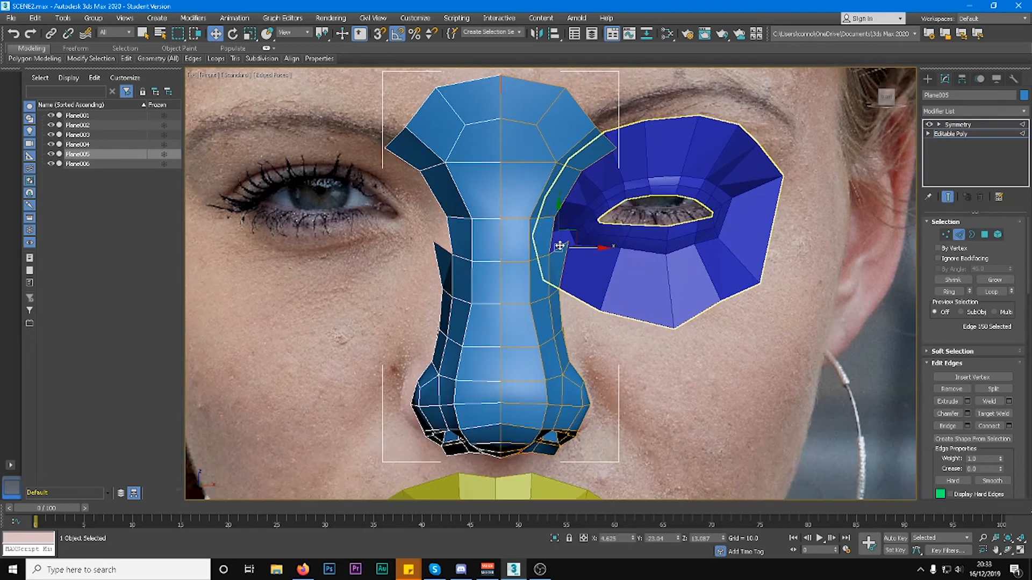
pyautogui.hotkey('ctrl', 'BackSpace')
# Delete the protruding corner vertex of the leftover side strip above the nose wing.
pyautogui.click(554, 292)
pyautogui.moveTo(554, 292)
pyautogui.keyDown('alt'); pyautogui.mouseDown(button='middle')
pyautogui.moveTo(532, 290)
pyautogui.moveTo(565, 291)
pyautogui.mouseUp(button='middle'); pyautogui.keyUp('alt')
pyautogui.moveTo(583, 255)
pyautogui.keyDown('alt'); pyautogui.mouseDown(button='middle')
pyautogui.moveTo(571, 256)
pyautogui.moveTo(568, 291)
pyautogui.moveTo(579, 274)
pyautogui.mouseUp(button='middle'); pyautogui.keyUp('alt')
pyautogui.press('1')
pyautogui.click(567, 290)
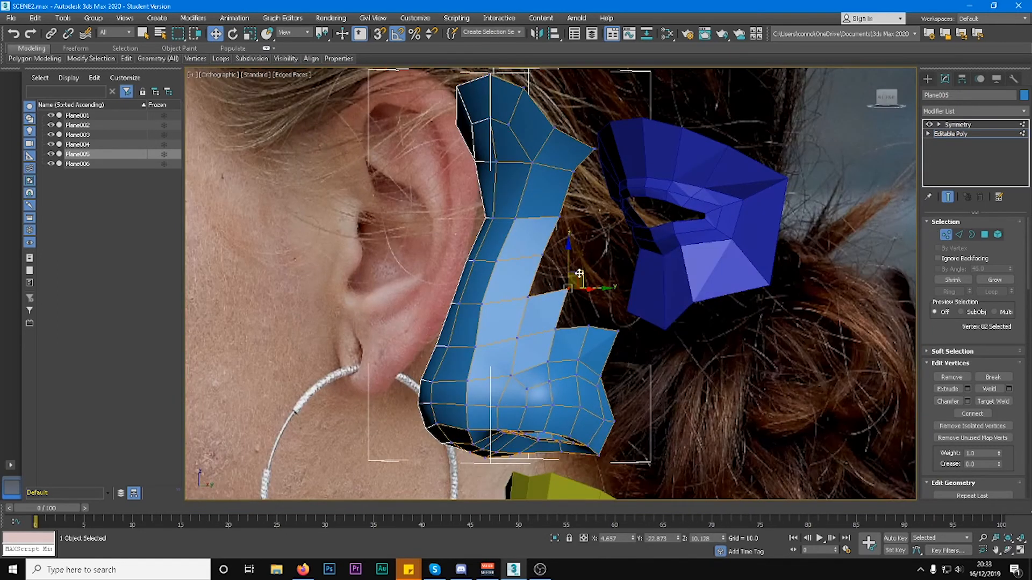
pyautogui.moveTo(570, 286); pyautogui.dragTo(567, 285)
pyautogui.press('Delete')
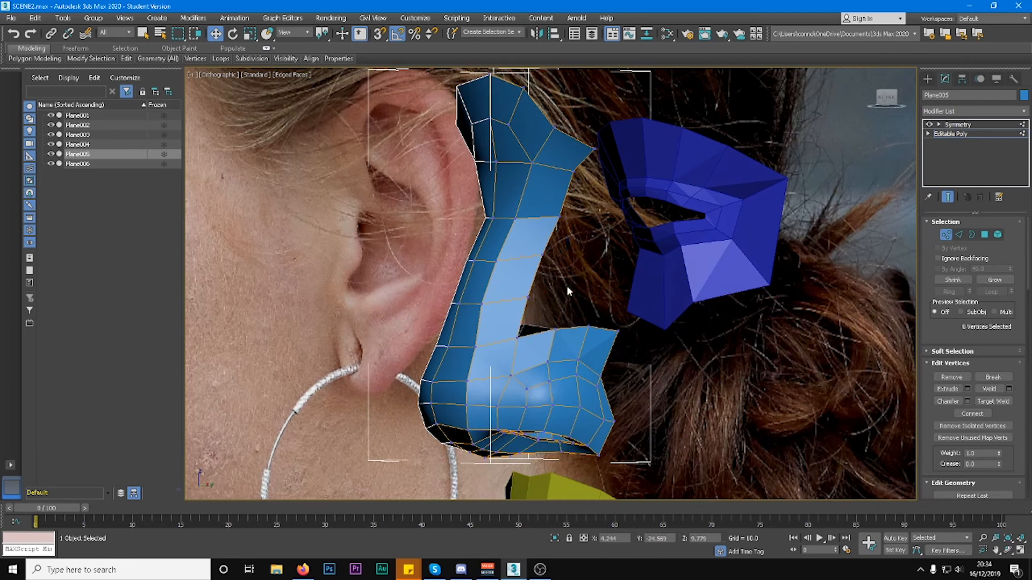
pyautogui.press('2')
pyautogui.click(570, 327)
pyautogui.keyDown('alt'); pyautogui.moveTo(571, 326); pyautogui.dragTo(646, 298, button='middle'); pyautogui.keyUp('alt')
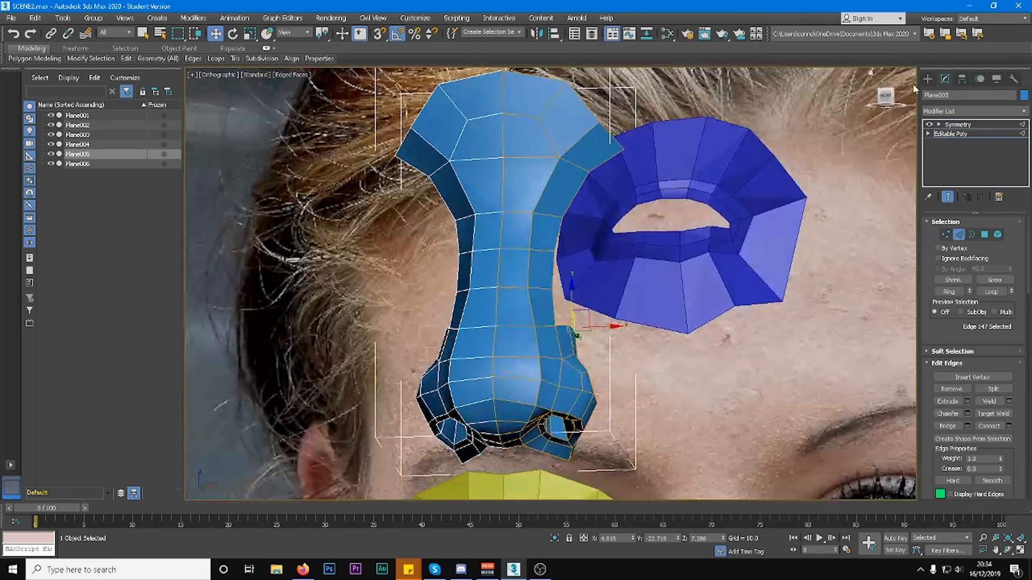
# Select the ring of outer radial edges on the eye mesh Plane003 and connect them with a new edge loop.
pyautogui.click(883, 98)
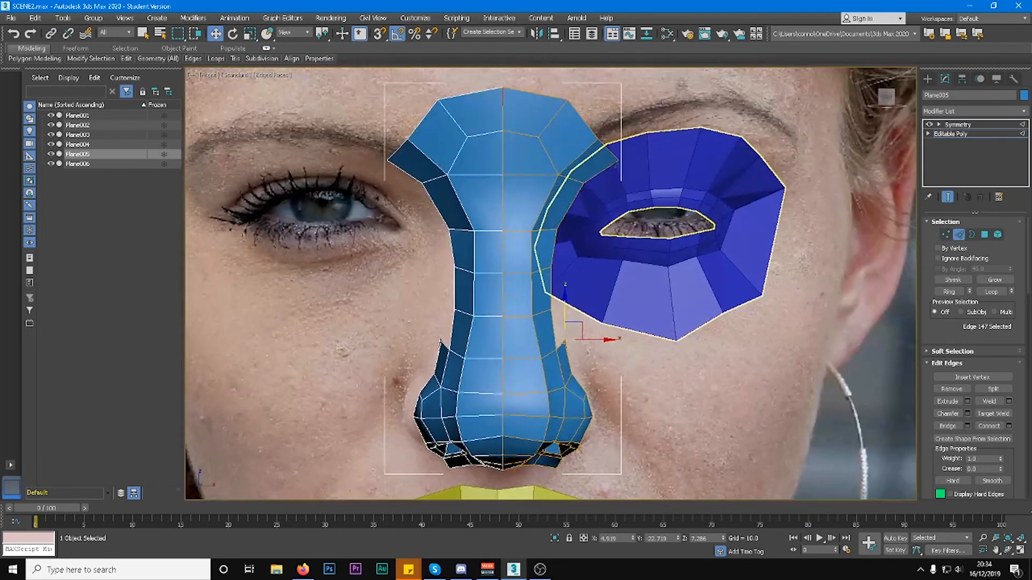
pyautogui.click(714, 166)
pyautogui.click(929, 79)
pyautogui.click(752, 164)
pyautogui.click(945, 80)
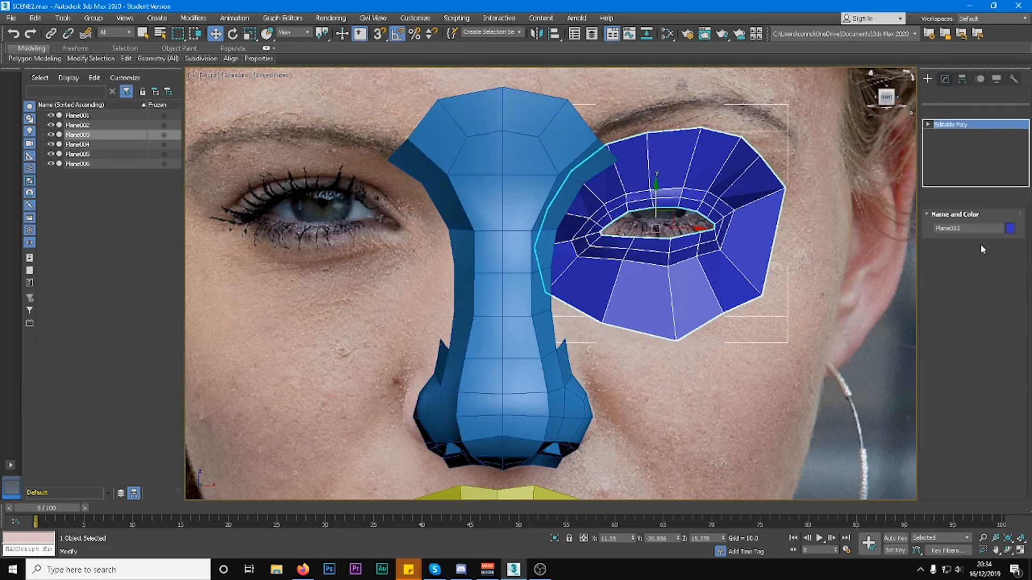
pyautogui.click(959, 235)
pyautogui.click(723, 169)
pyautogui.click(942, 292)
pyautogui.click(989, 426)
pyautogui.scroll(3, 738, 256)
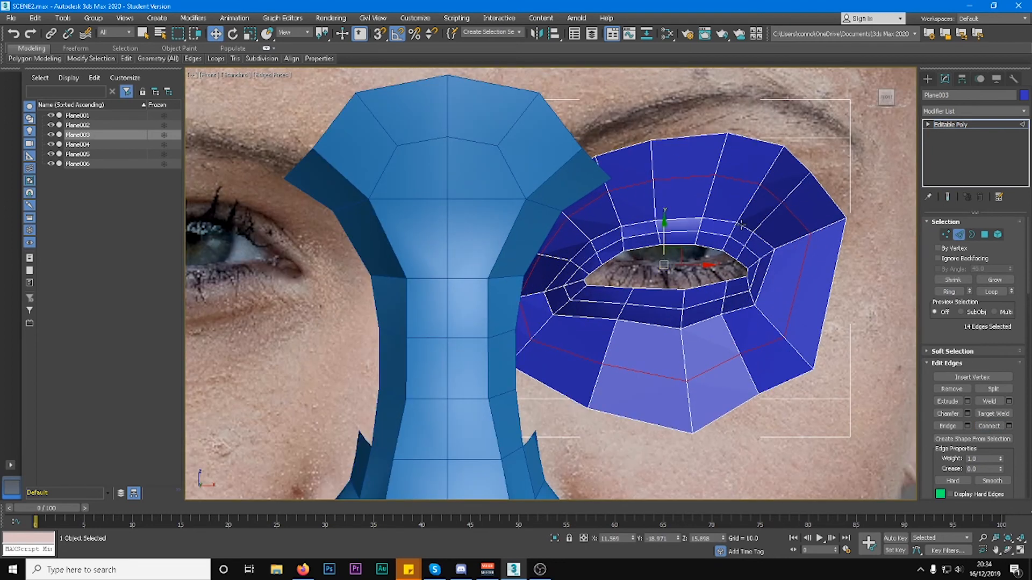
pyautogui.scroll(-3, 679, 217)
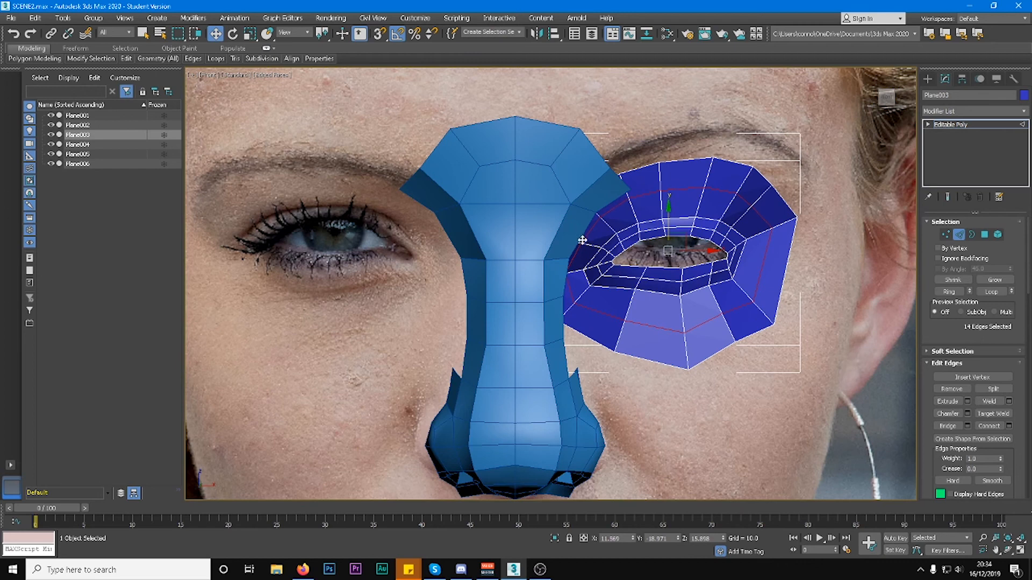
# Edit the nose mesh's base vertices and move the wing's upper rear corner vertex toward the bridge in the side view.
pyautogui.keyDown('alt'); pyautogui.moveTo(566, 282); pyautogui.dragTo(531, 288, button='middle'); pyautogui.keyUp('alt')
pyautogui.keyDown('alt'); pyautogui.moveTo(561, 369); pyautogui.dragTo(739, 217, button='middle'); pyautogui.keyUp('alt')
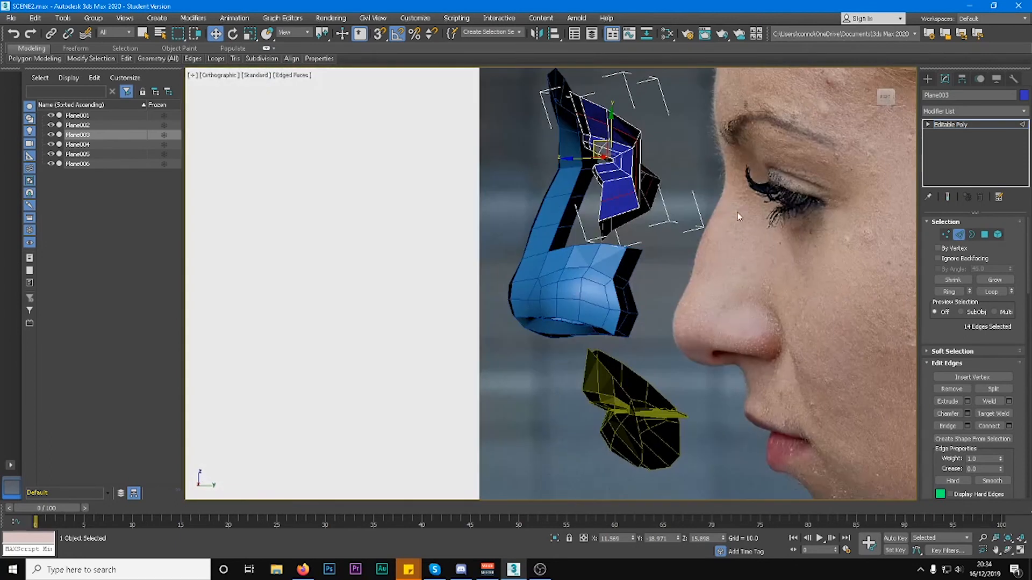
pyautogui.click(884, 100)
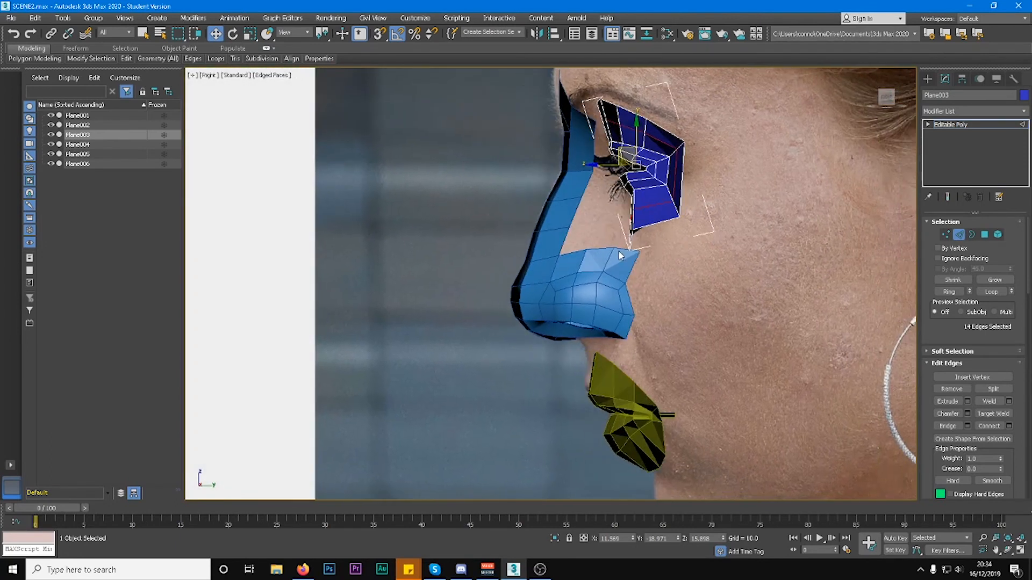
pyautogui.scroll(3, 618, 251)
pyautogui.click(926, 80)
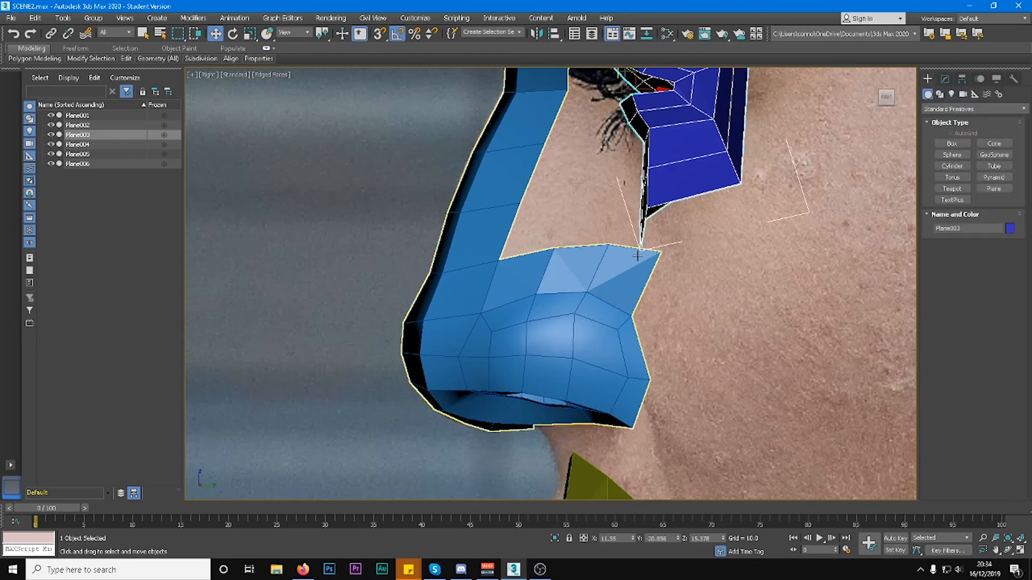
pyautogui.click(600, 286)
pyautogui.click(944, 80)
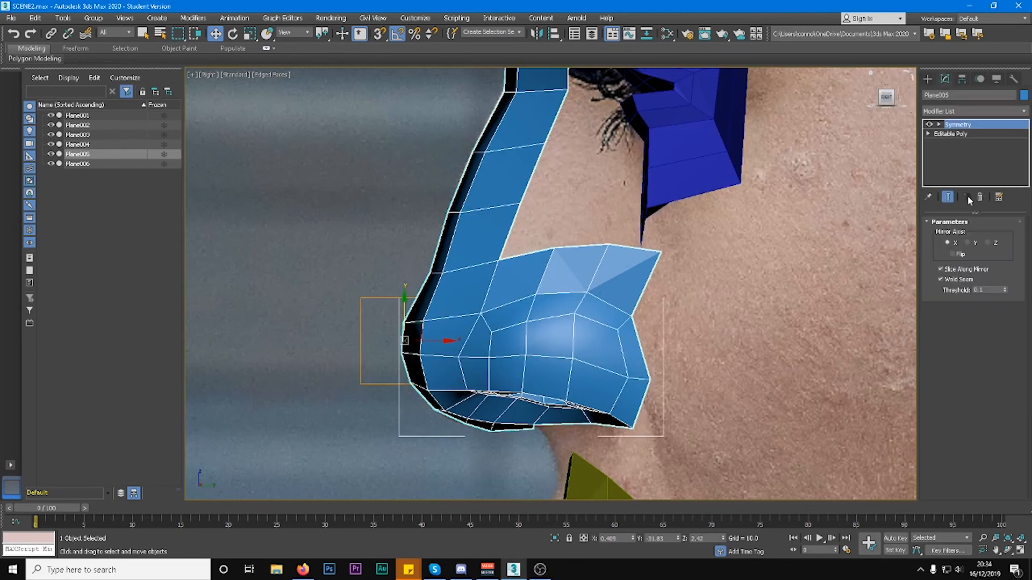
pyautogui.click(952, 135)
pyautogui.click(946, 235)
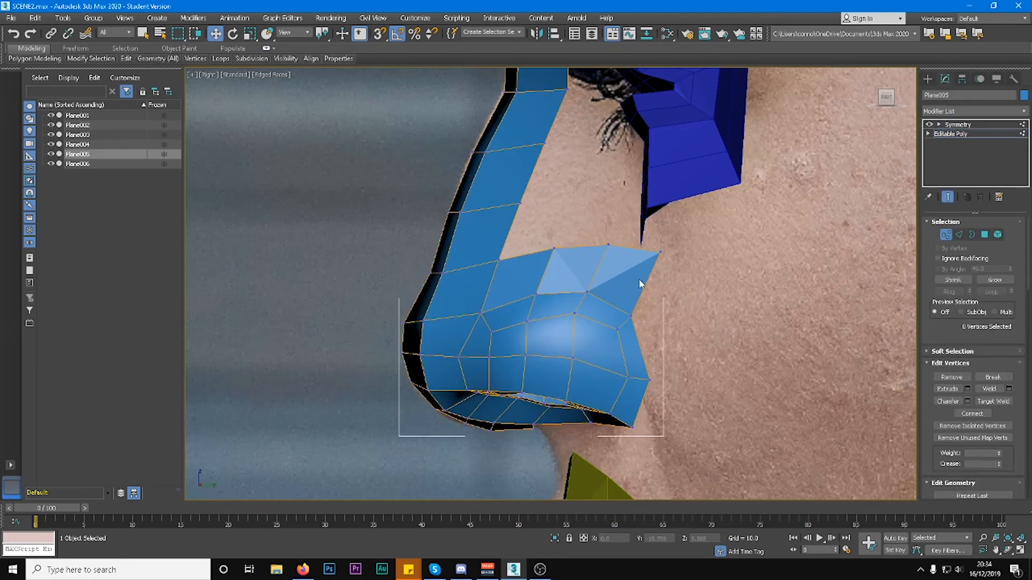
pyautogui.moveTo(673, 238); pyautogui.dragTo(652, 241)
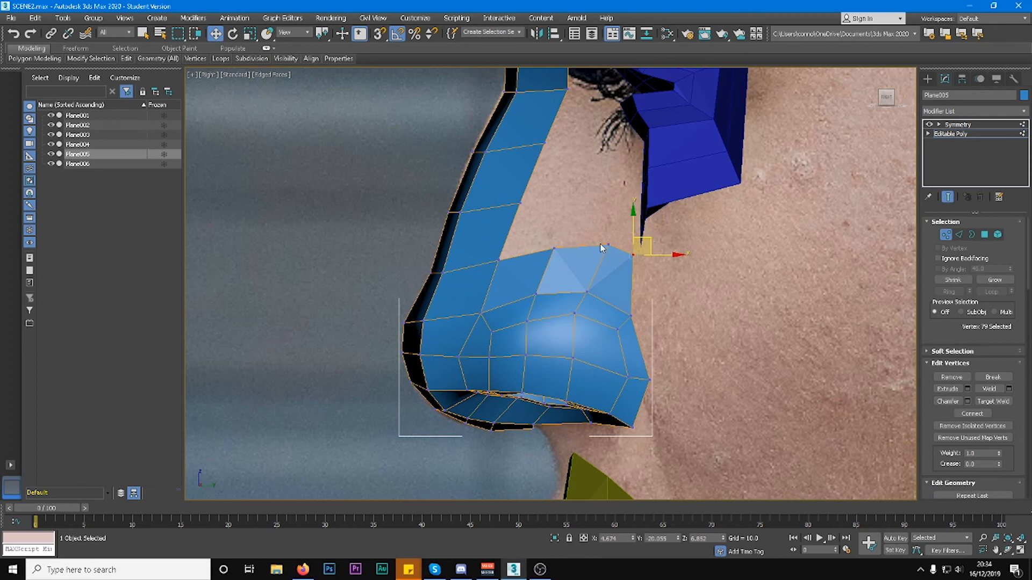
# Adjust the position of the middle vertices along the upper edge of the nose wing.
pyautogui.click(555, 249)
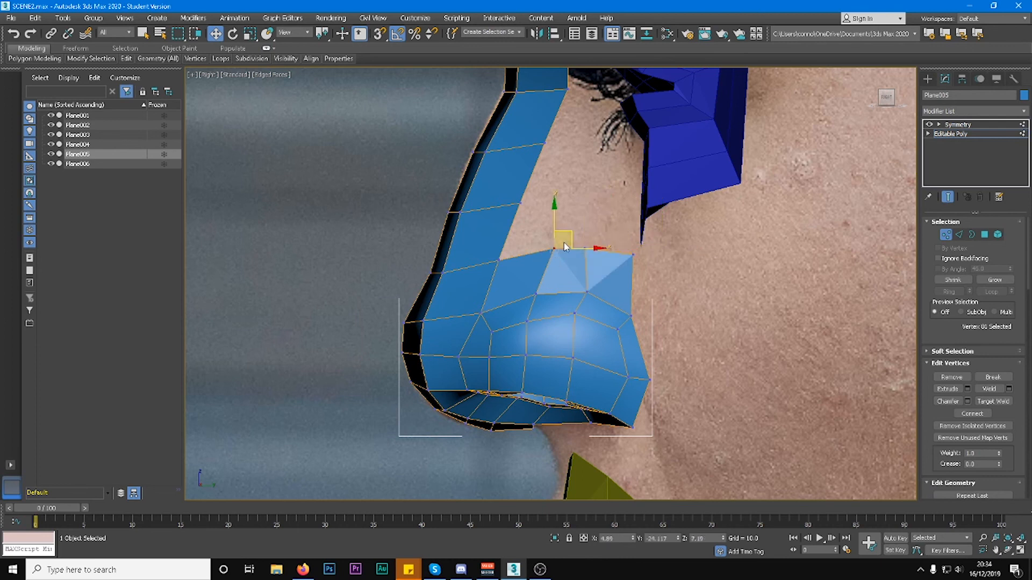
pyautogui.moveTo(614, 233)
pyautogui.keyDown('alt'); pyautogui.mouseDown(button='middle')
pyautogui.moveTo(707, 247)
pyautogui.moveTo(604, 240)
pyautogui.mouseUp(button='middle'); pyautogui.keyUp('alt')
pyautogui.moveTo(563, 252)
pyautogui.mouseDown()
pyautogui.moveTo(568, 237)
pyautogui.moveTo(554, 234)
pyautogui.mouseUp()
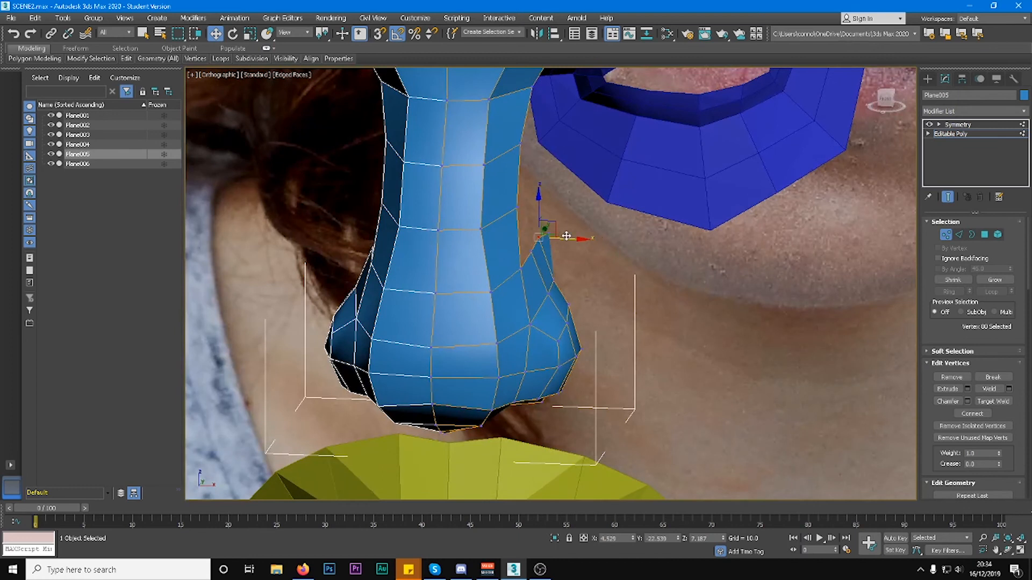
pyautogui.click(548, 233)
# Select two neighbouring vertices on the upper curve of the nose wing and raise them slightly.
pyautogui.scroll(-4, 603, 242)
pyautogui.keyDown('alt'); pyautogui.moveTo(607, 244); pyautogui.dragTo(529, 293, button='middle'); pyautogui.keyUp('alt')
pyautogui.scroll(4, 601, 265)
pyautogui.click(516, 305)
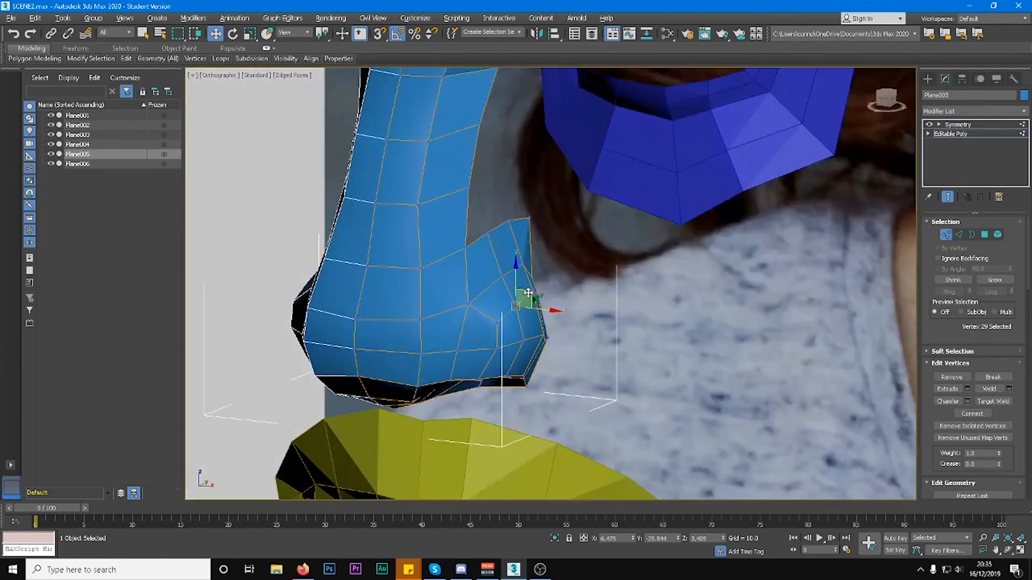
pyautogui.moveTo(530, 292); pyautogui.dragTo(531, 269)
pyautogui.keyDown('alt'); pyautogui.moveTo(531, 272); pyautogui.dragTo(477, 266, button='middle'); pyautogui.keyUp('alt')
pyautogui.hotkey('ctrl', 'z')
pyautogui.keyDown('ctrl'); pyautogui.click(563, 300); pyautogui.keyUp('ctrl')
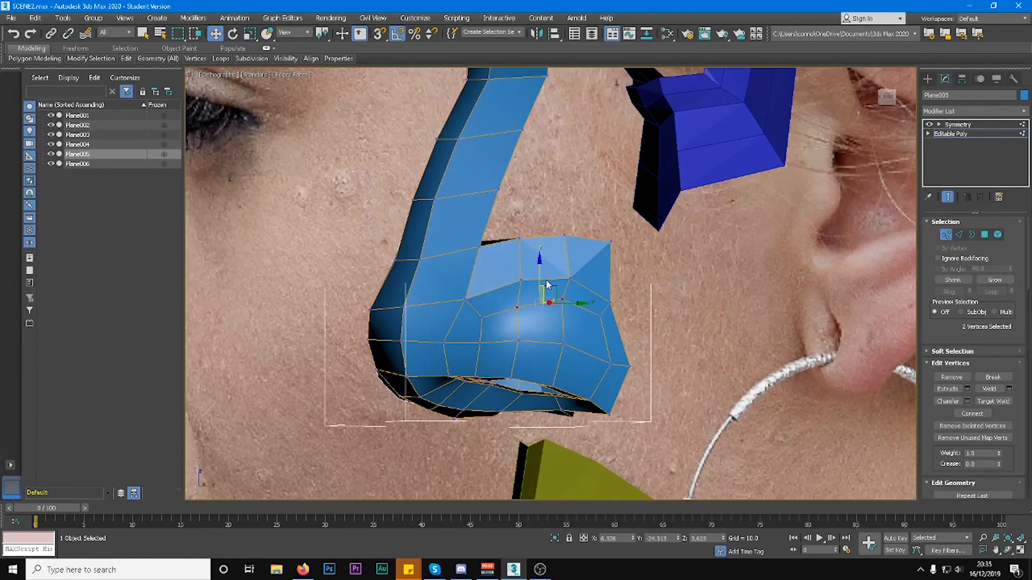
pyautogui.moveTo(540, 275); pyautogui.dragTo(543, 266)
# Select two vertices at the rear of the nose wing and move them slightly back toward the cheek.
pyautogui.click(483, 317)
pyautogui.keyDown('alt'); pyautogui.moveTo(488, 299); pyautogui.dragTo(565, 294, button='middle'); pyautogui.keyUp('alt')
pyautogui.click(884, 97)
pyautogui.moveTo(446, 233); pyautogui.dragTo(499, 280, button='middle')
pyautogui.keyDown('alt'); pyautogui.moveTo(407, 274); pyautogui.dragTo(697, 269, button='middle'); pyautogui.keyUp('alt')
pyautogui.click(604, 272)
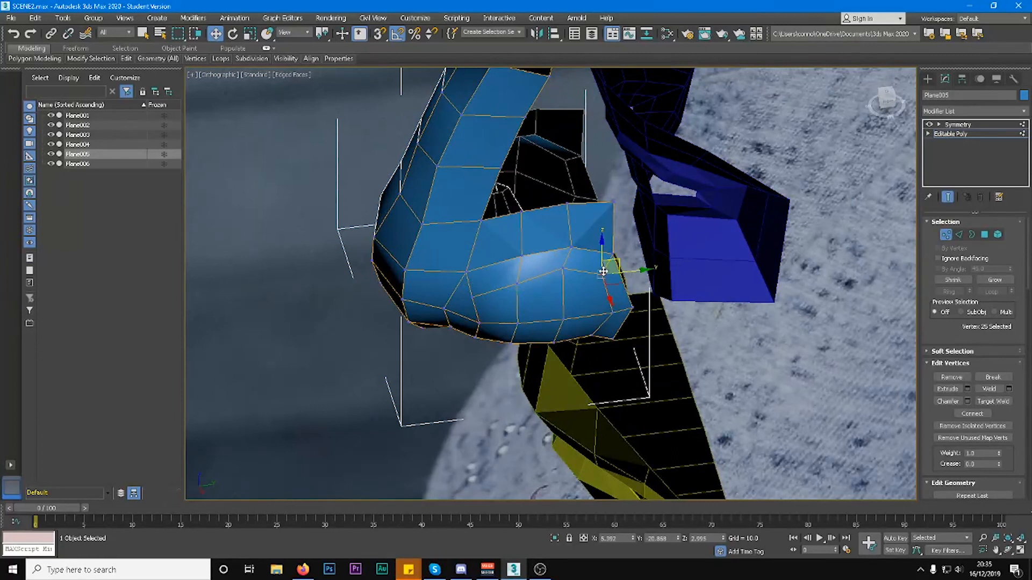
pyautogui.keyDown('ctrl'); pyautogui.click(612, 314); pyautogui.keyUp('ctrl')
pyautogui.moveTo(635, 293); pyautogui.dragTo(646, 292)
# Examine the nose, eye and lip meshes against the front reference photo.
pyautogui.keyDown('alt'); pyautogui.moveTo(561, 285); pyautogui.dragTo(621, 270, button='middle'); pyautogui.keyUp('alt')
pyautogui.moveTo(612, 219); pyautogui.dragTo(606, 233, button='middle')
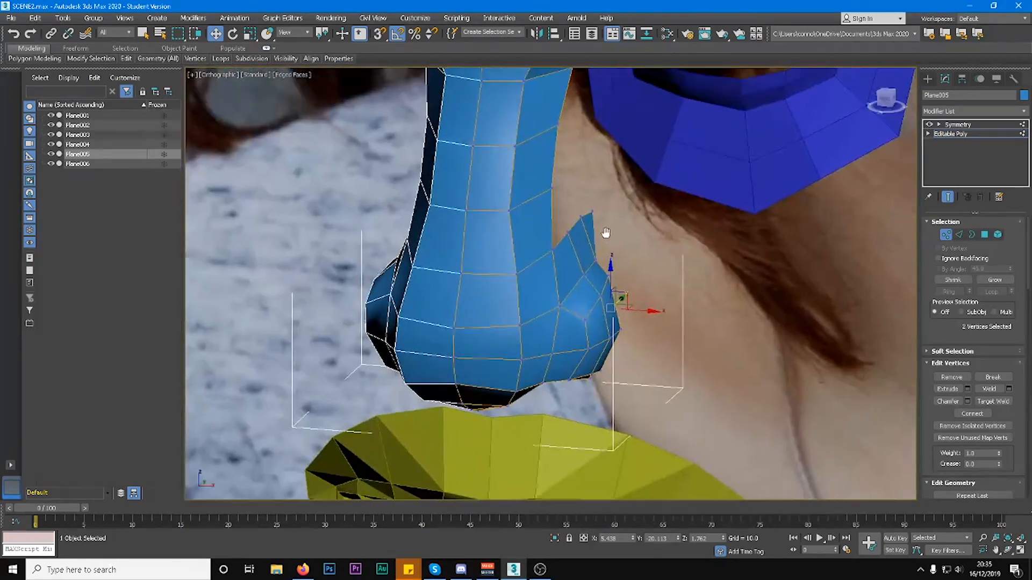
pyautogui.scroll(-5, 607, 237)
pyautogui.press('f')
pyautogui.scroll(4, 616, 225)
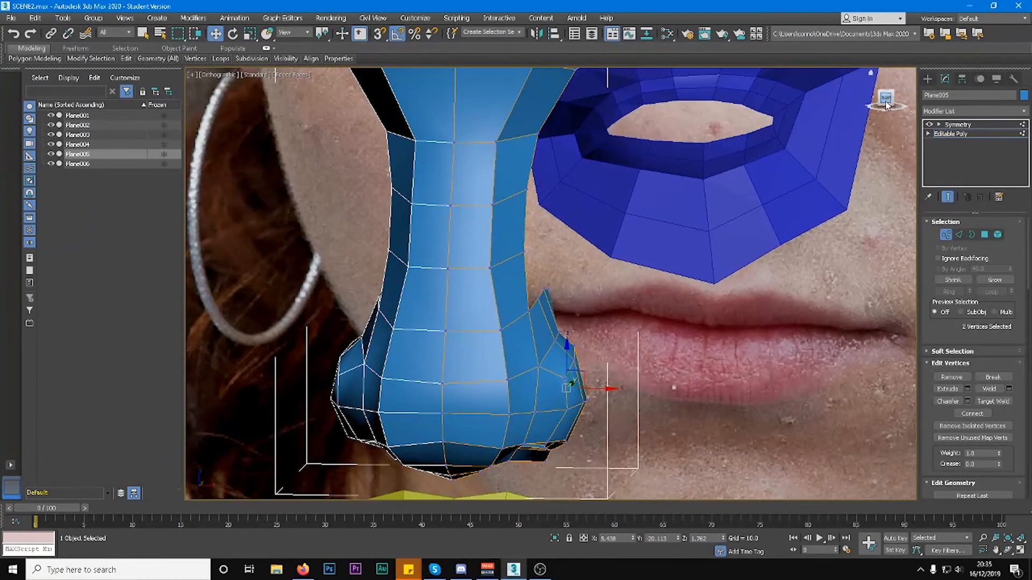
pyautogui.scroll(2, 727, 198)
pyautogui.scroll(-4, 715, 215)
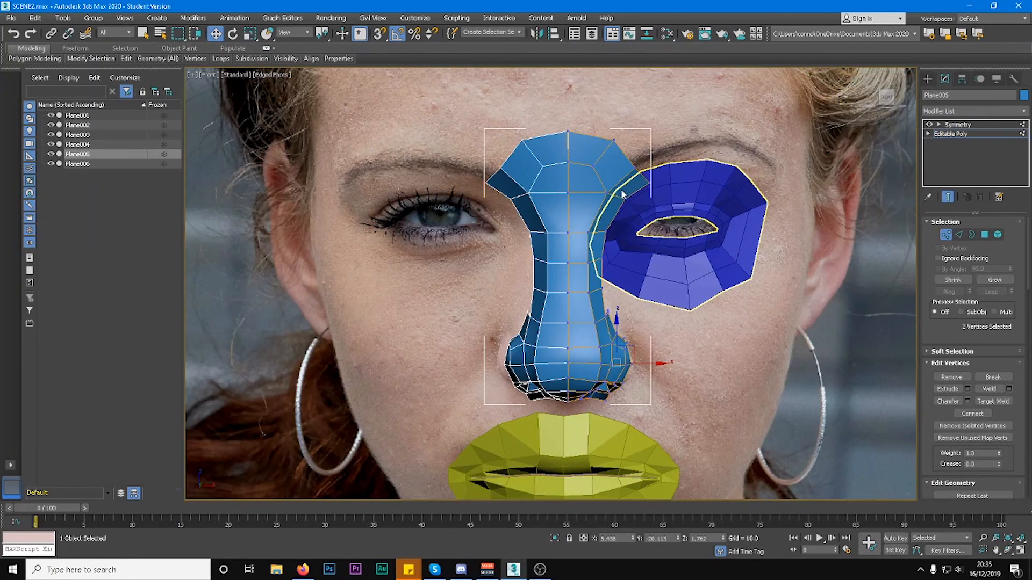
pyautogui.moveTo(630, 314); pyautogui.dragTo(602, 229, button='middle')
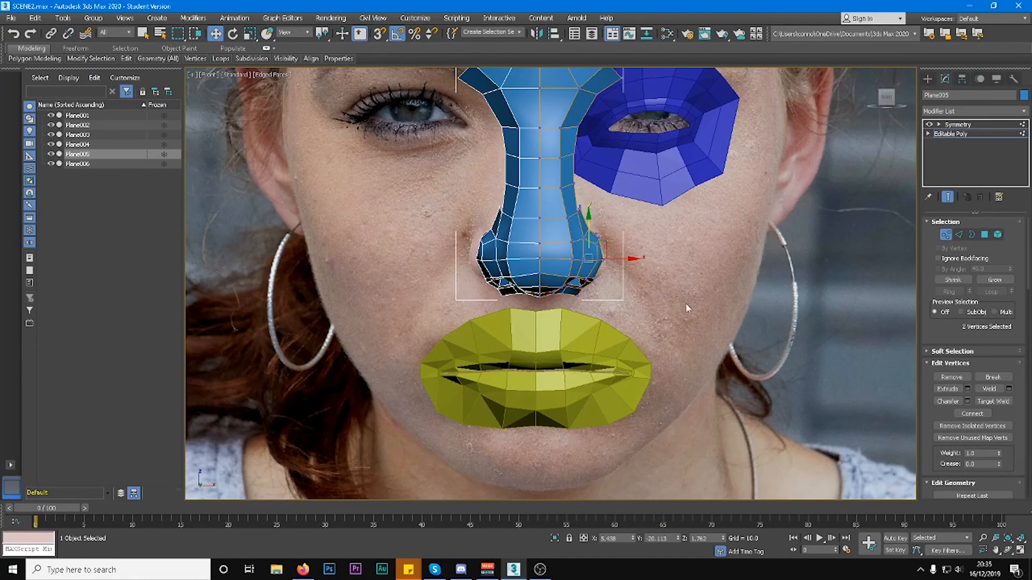
pyautogui.scroll(-3, 541, 432)
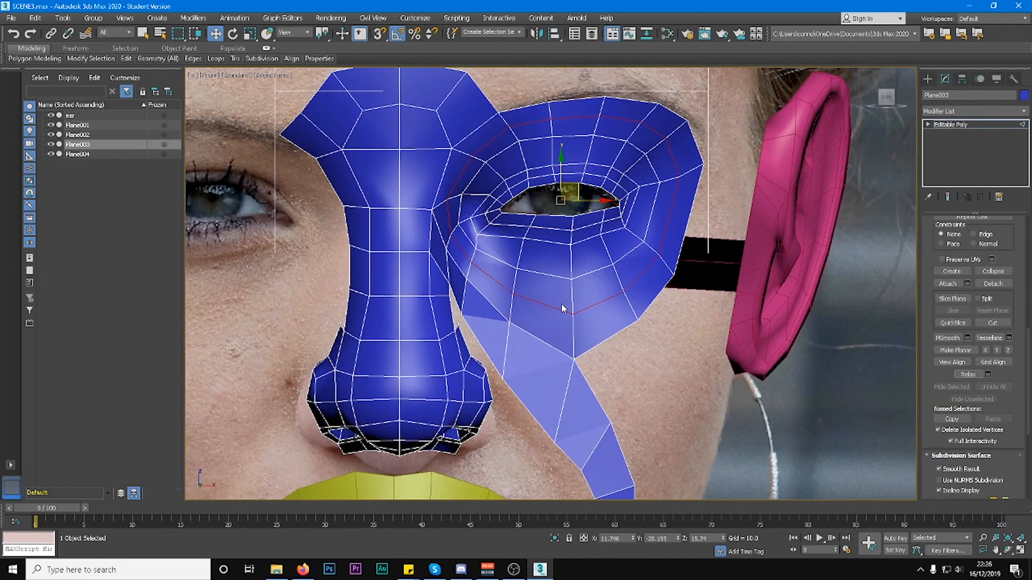
# Remove the selected edge loop around the eye on Plane003 together with its vertices.
pyautogui.hotkey('ctrl', 'BackSpace')
pyautogui.scroll(-3, 602, 276)
pyautogui.keyDown('alt'); pyautogui.moveTo(602, 276); pyautogui.dragTo(584, 303, button='middle'); pyautogui.keyUp('alt')
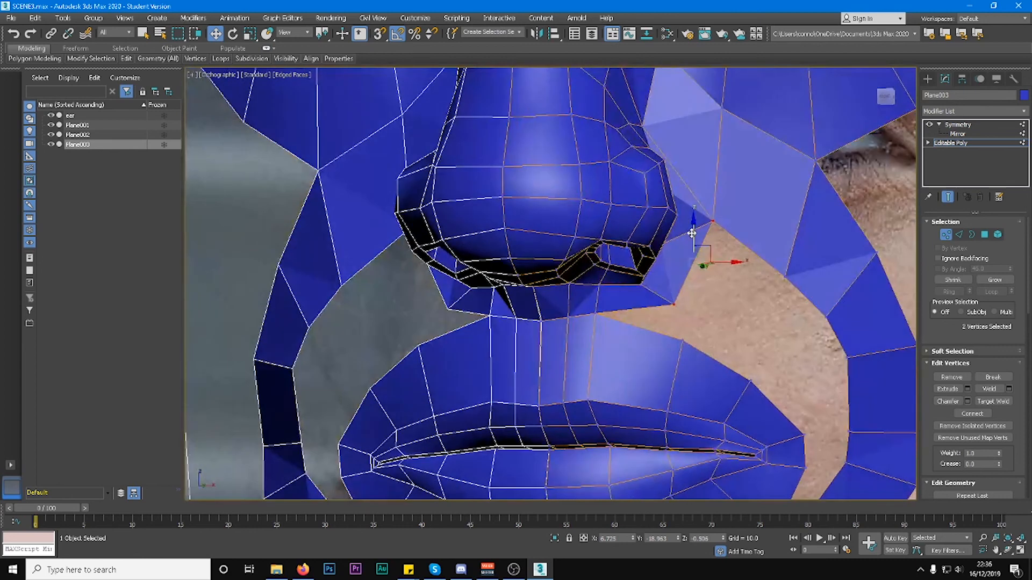
# Move the two selected border vertices beside and below the nose wing slightly downward.
pyautogui.moveTo(692, 234); pyautogui.dragTo(686, 253)
pyautogui.scroll(-2, 687, 253)
pyautogui.keyDown('alt'); pyautogui.moveTo(686, 253); pyautogui.dragTo(651, 296, button='middle'); pyautogui.keyUp('alt')
pyautogui.moveTo(651, 296); pyautogui.dragTo(660, 252, button='middle')
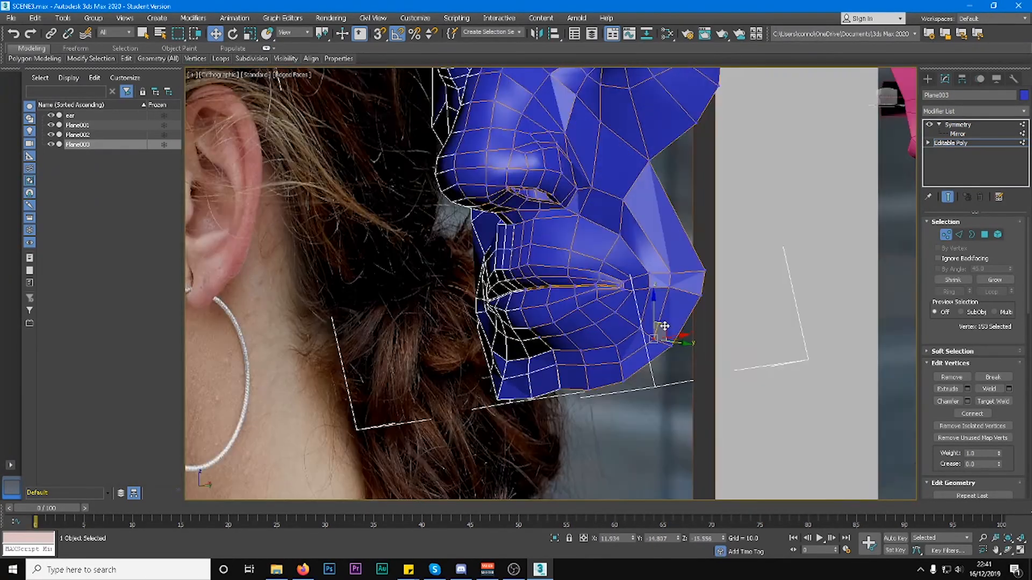
# Select the outer border edge of the cheek beside the nose wing in the front view.
pyautogui.keyDown('alt'); pyautogui.moveTo(656, 269); pyautogui.dragTo(656, 231, button='middle'); pyautogui.keyUp('alt')
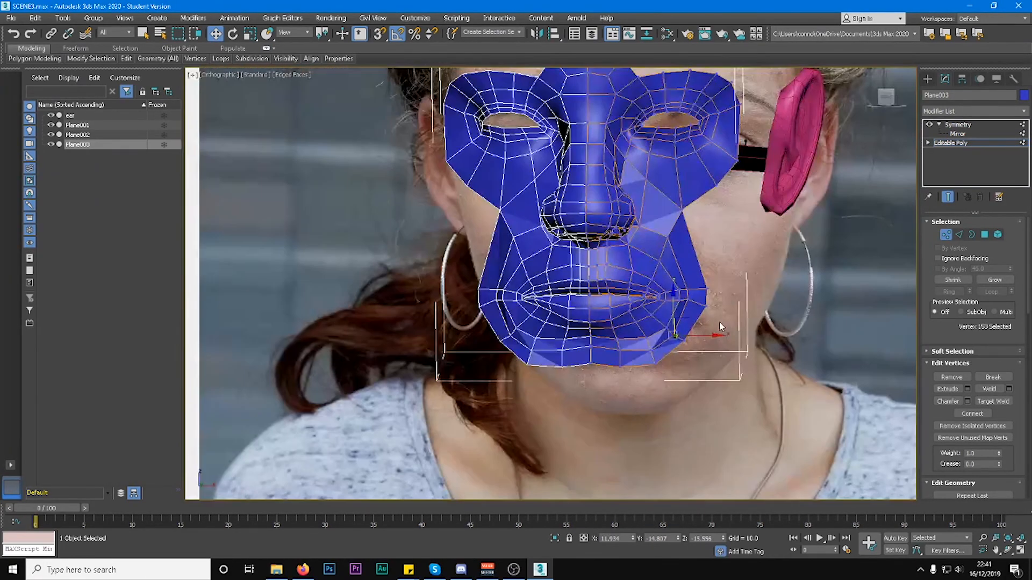
pyautogui.keyDown('alt'); pyautogui.moveTo(656, 280); pyautogui.dragTo(656, 223, button='middle'); pyautogui.keyUp('alt')
pyautogui.press('f')
pyautogui.scroll(3, 653, 177)
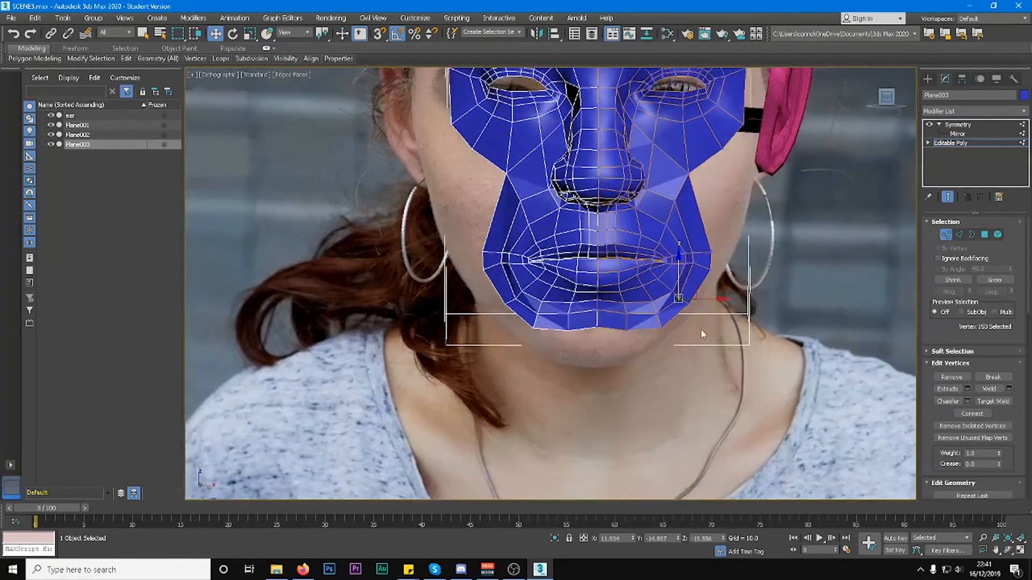
pyautogui.scroll(-1, 650, 140)
pyautogui.click(688, 181)
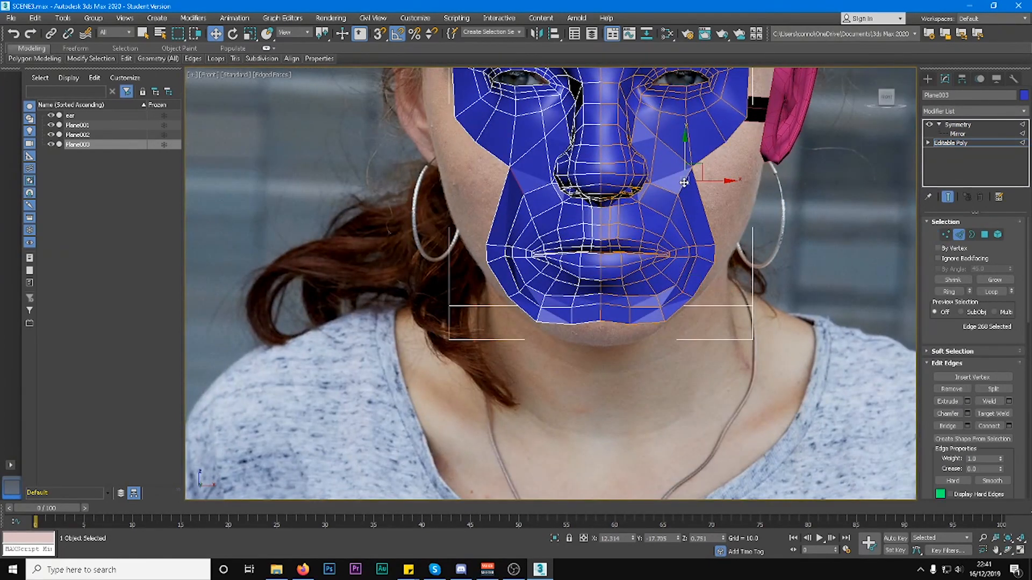